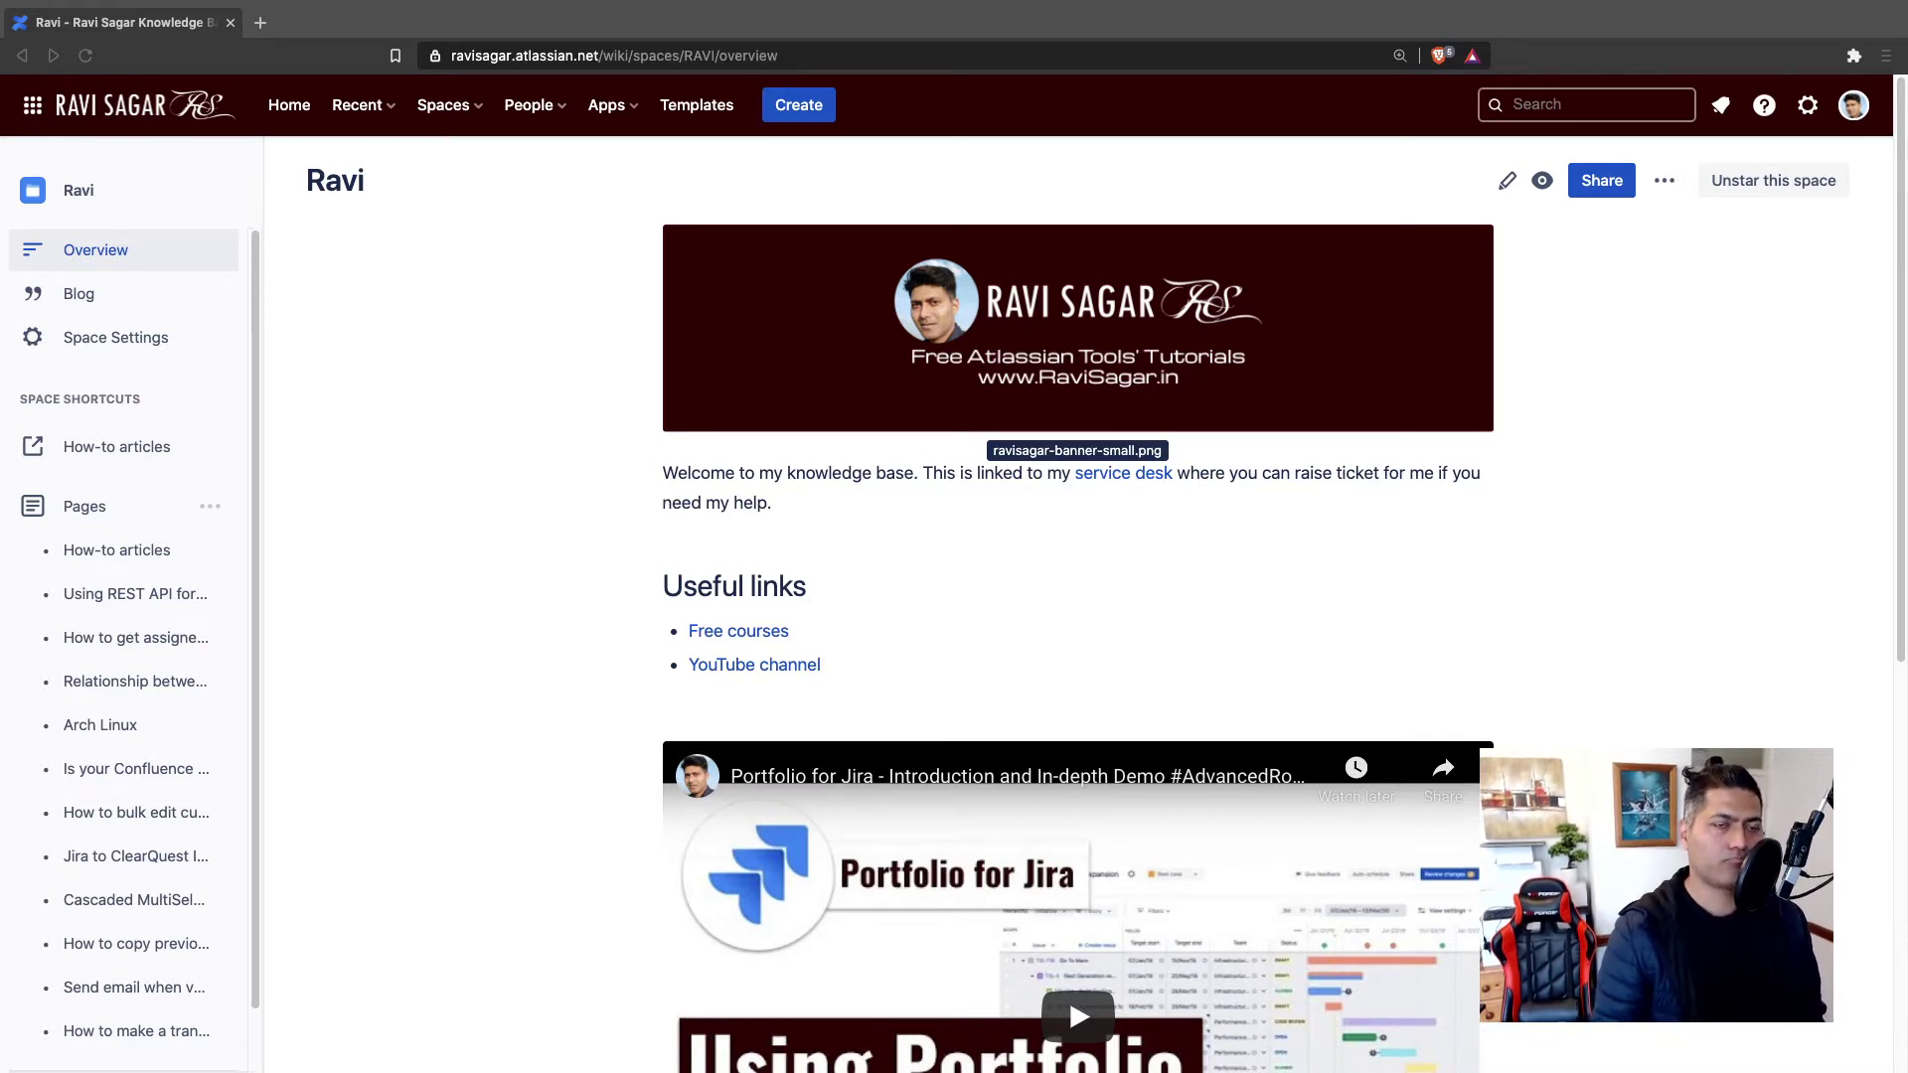
Step: Zoom the browser view to 125% and look over the Ravi overview page
click(442, 507)
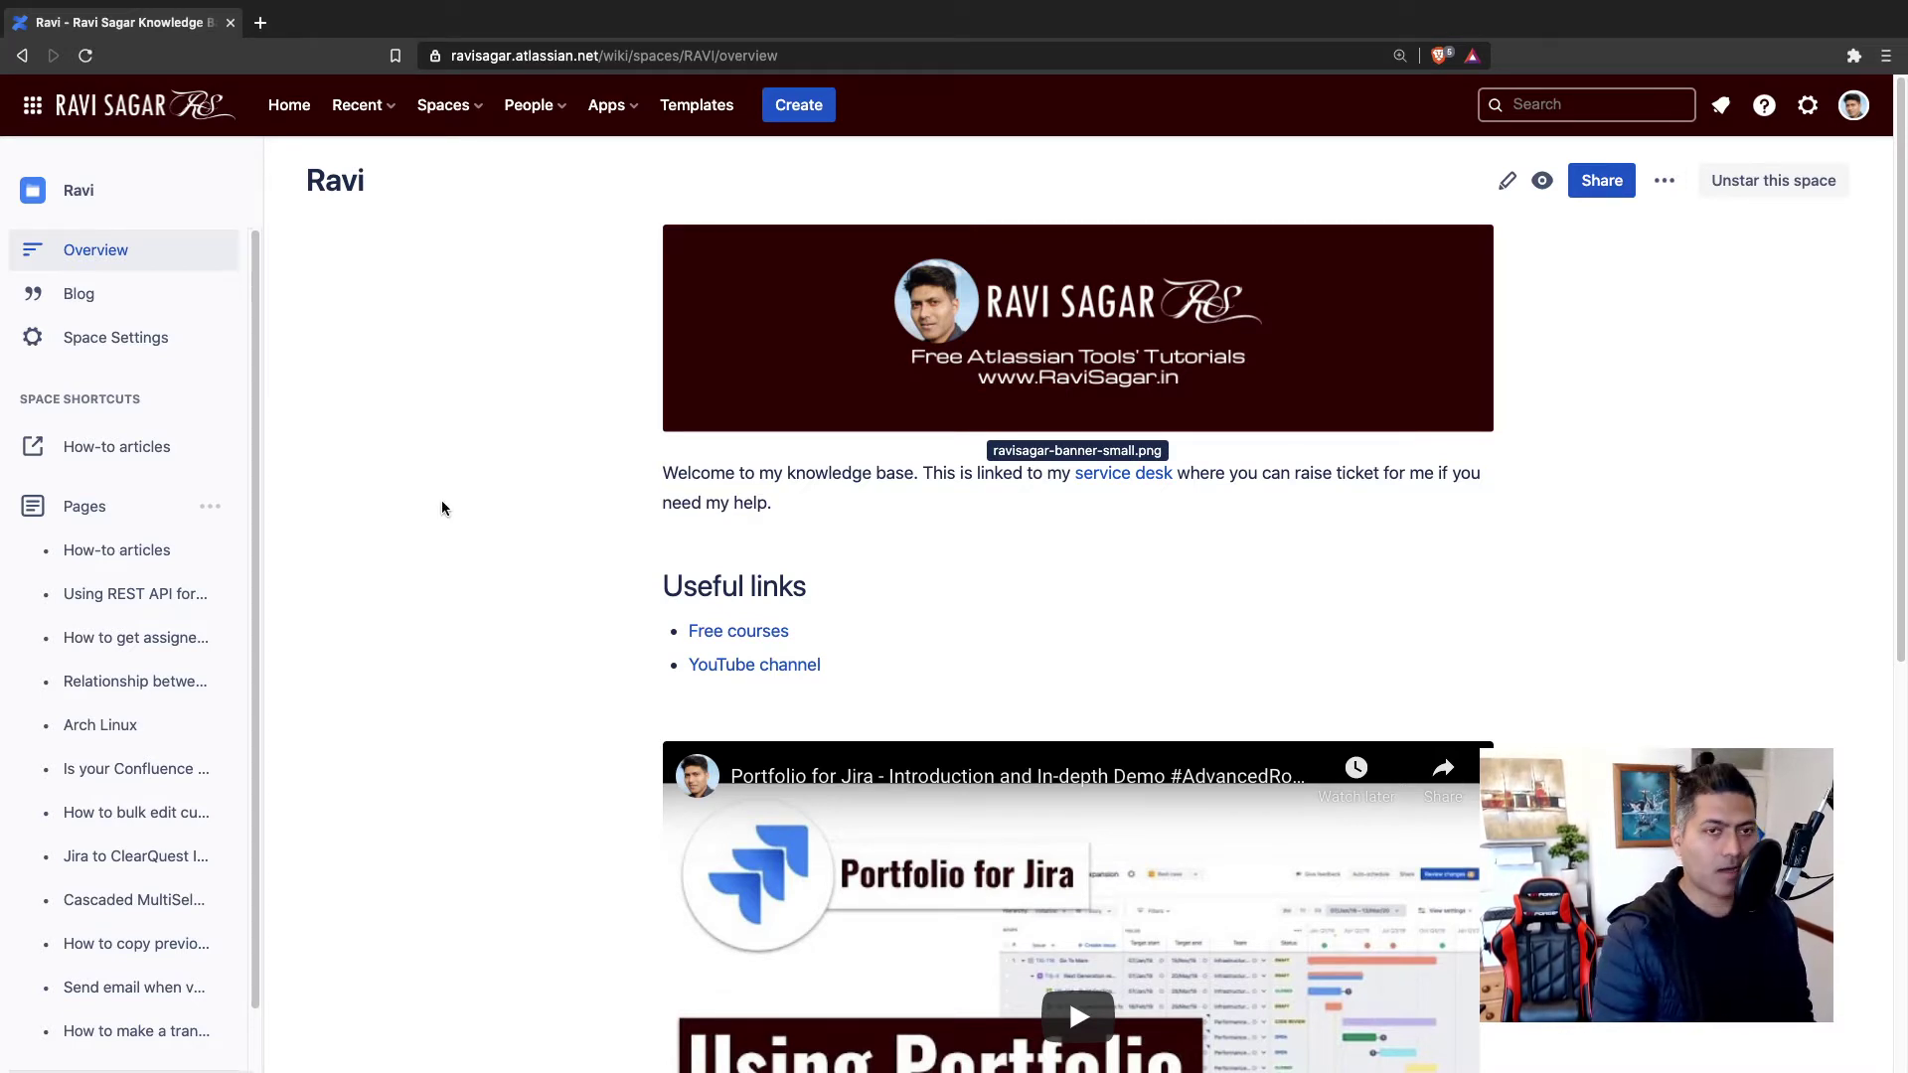
key(ctrl+plus)
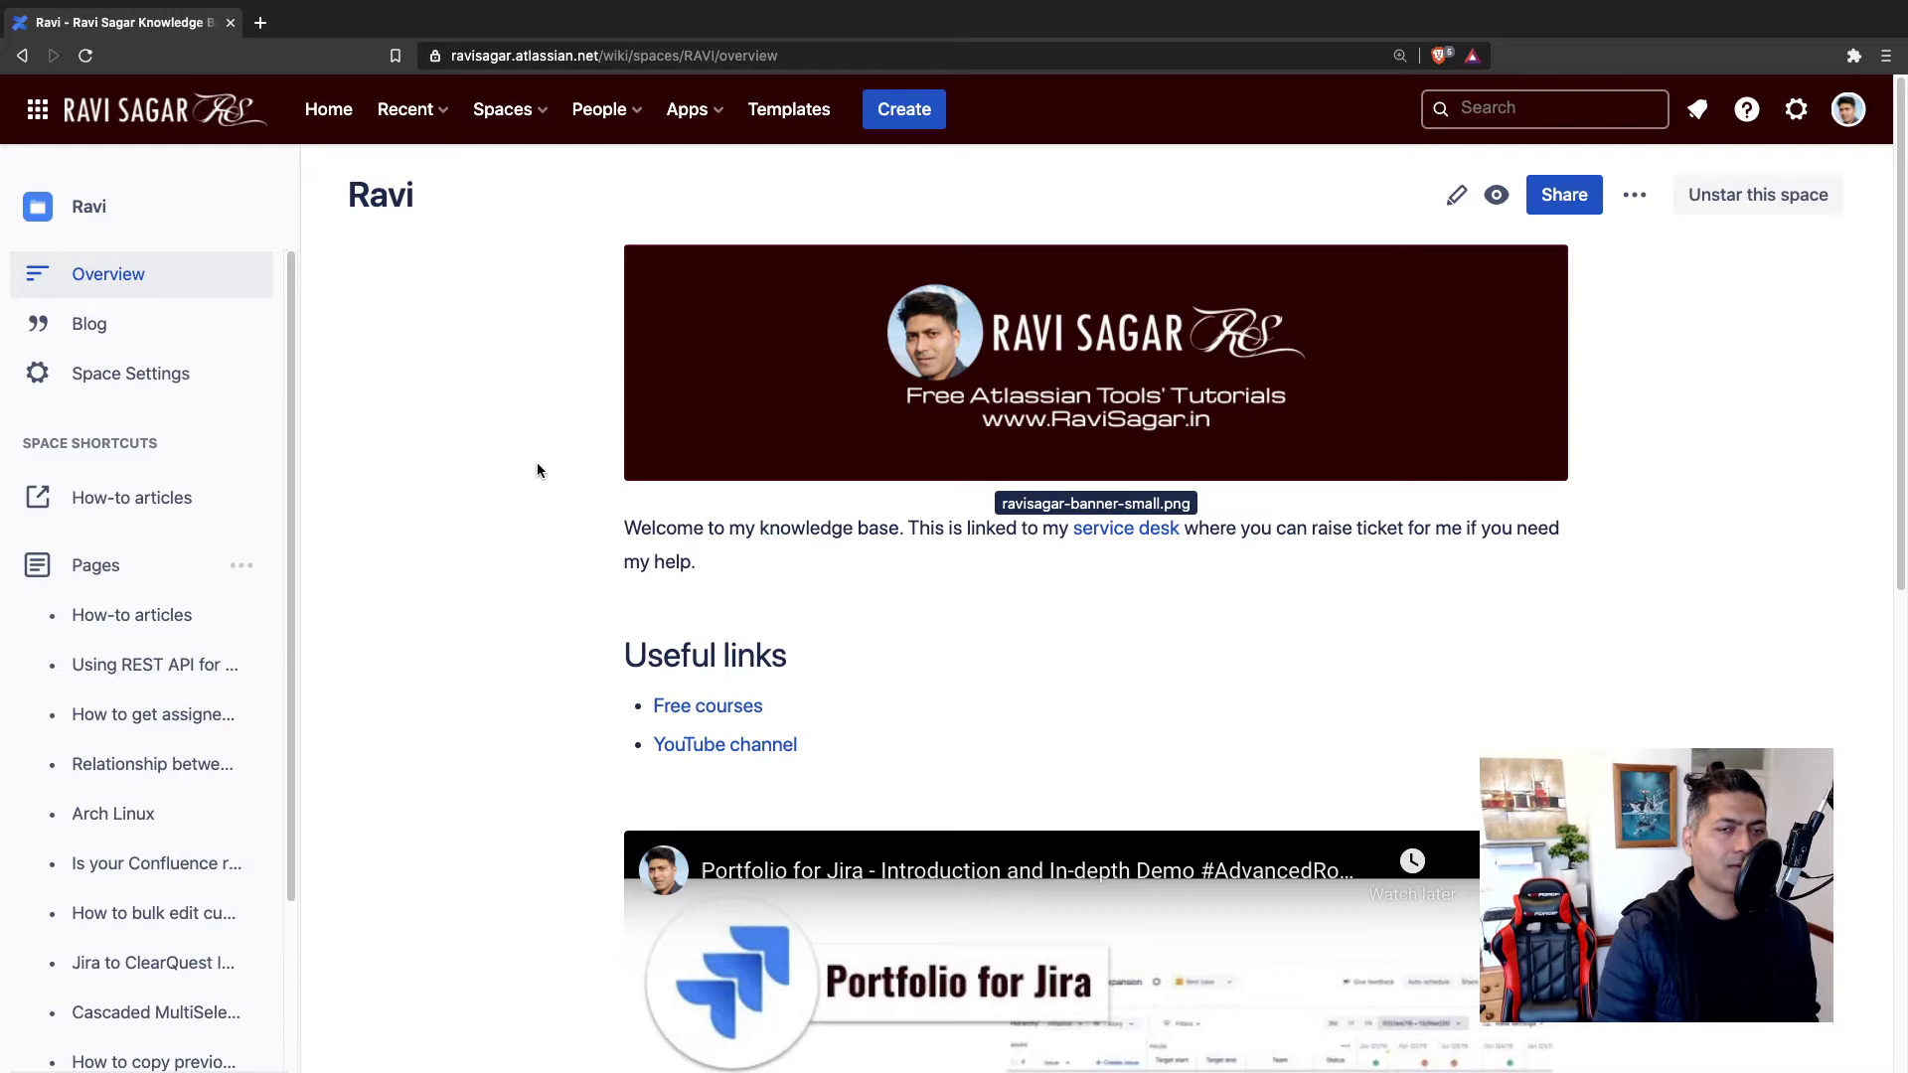
scroll(537, 463, down, 4)
scroll(537, 463, up, 4)
scroll(537, 464, down, 8)
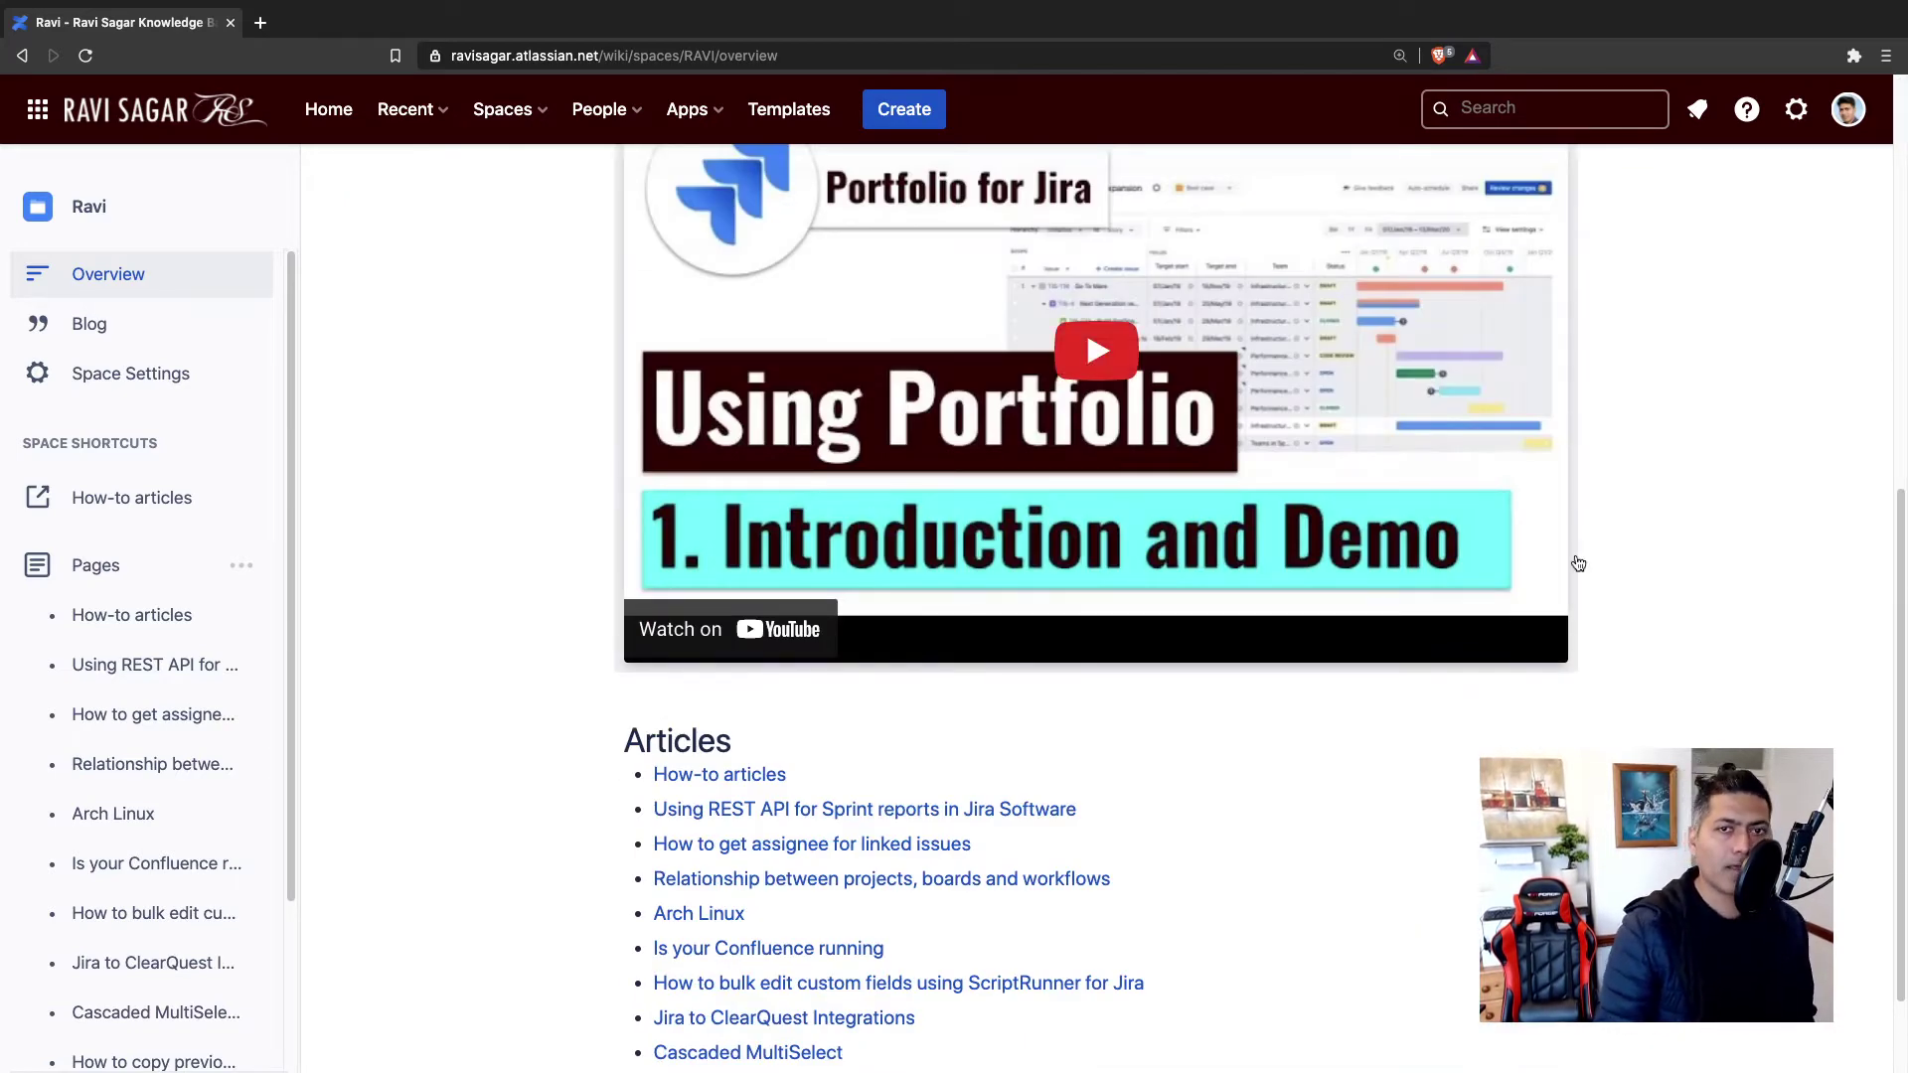
scroll(1696, 567, up, 8)
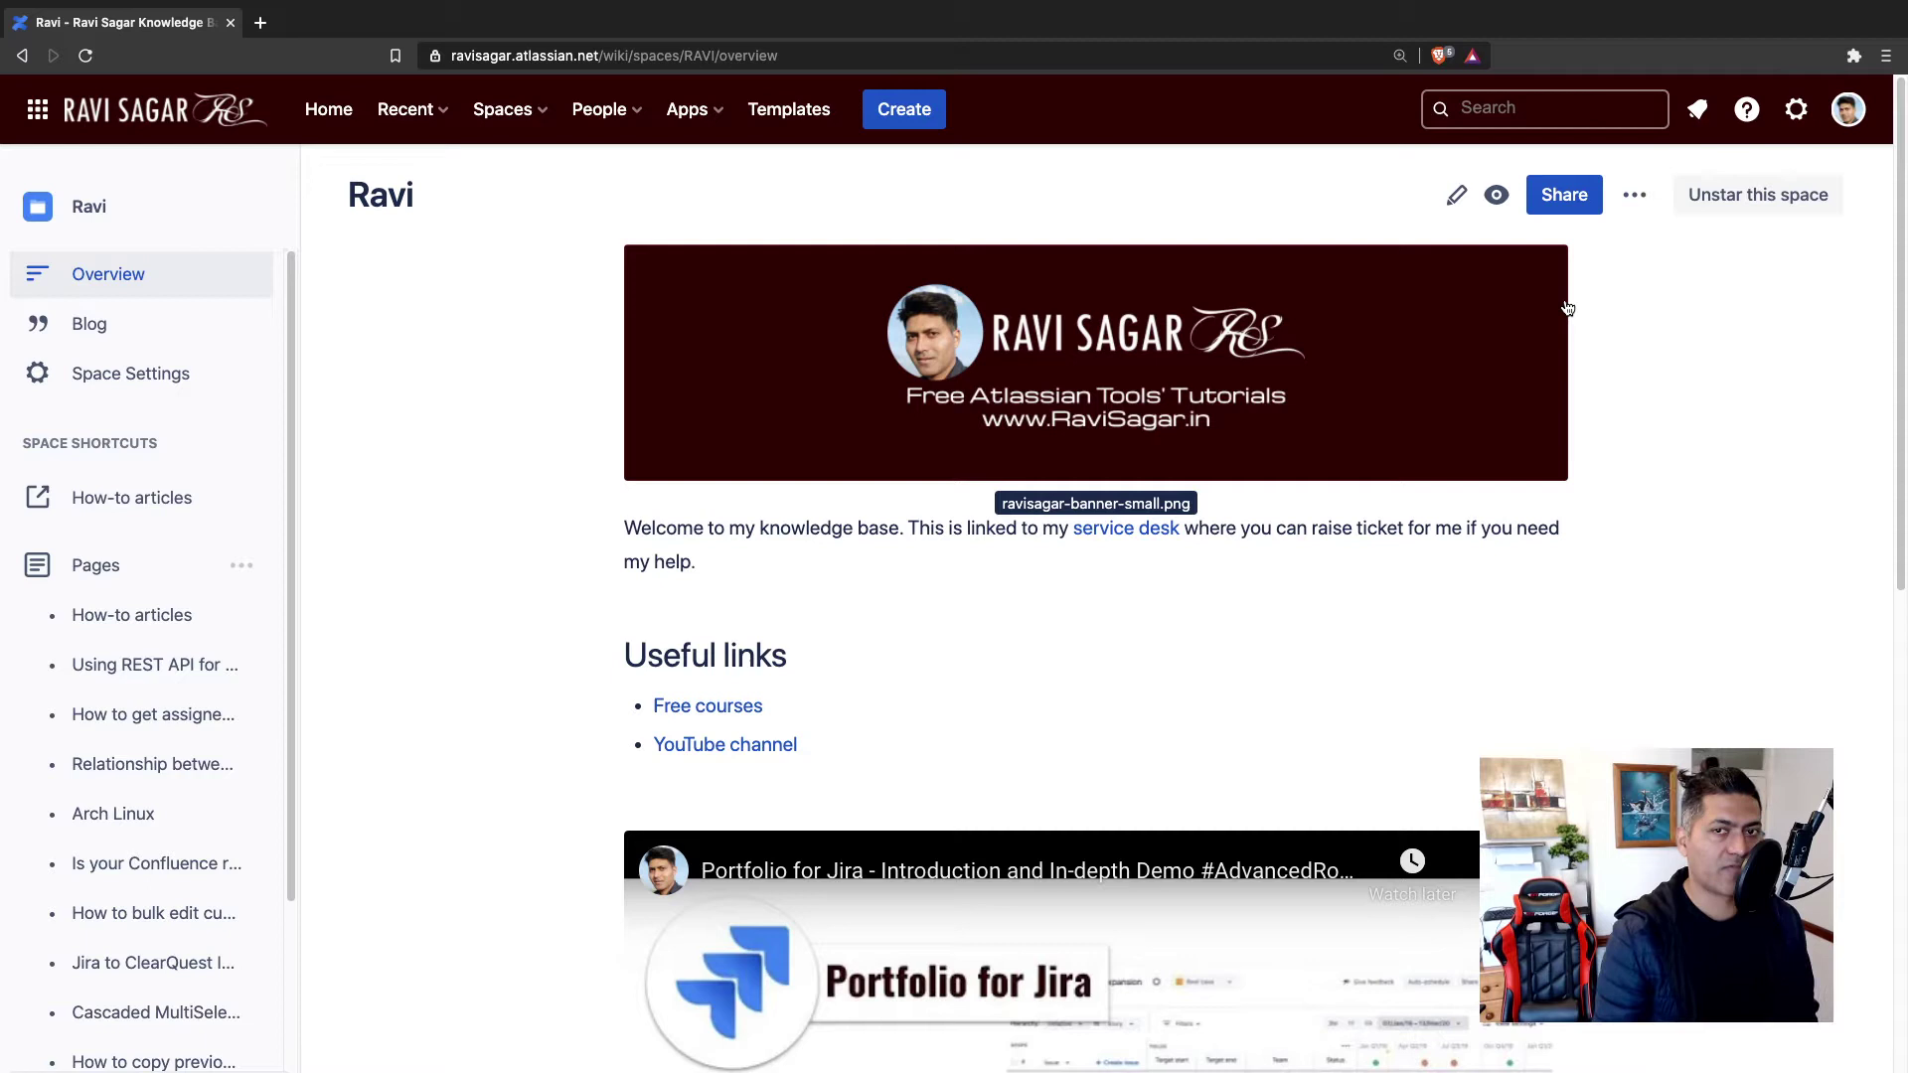
Step: Export the Ravi overview page to PDF from the More actions menu
click(1643, 207)
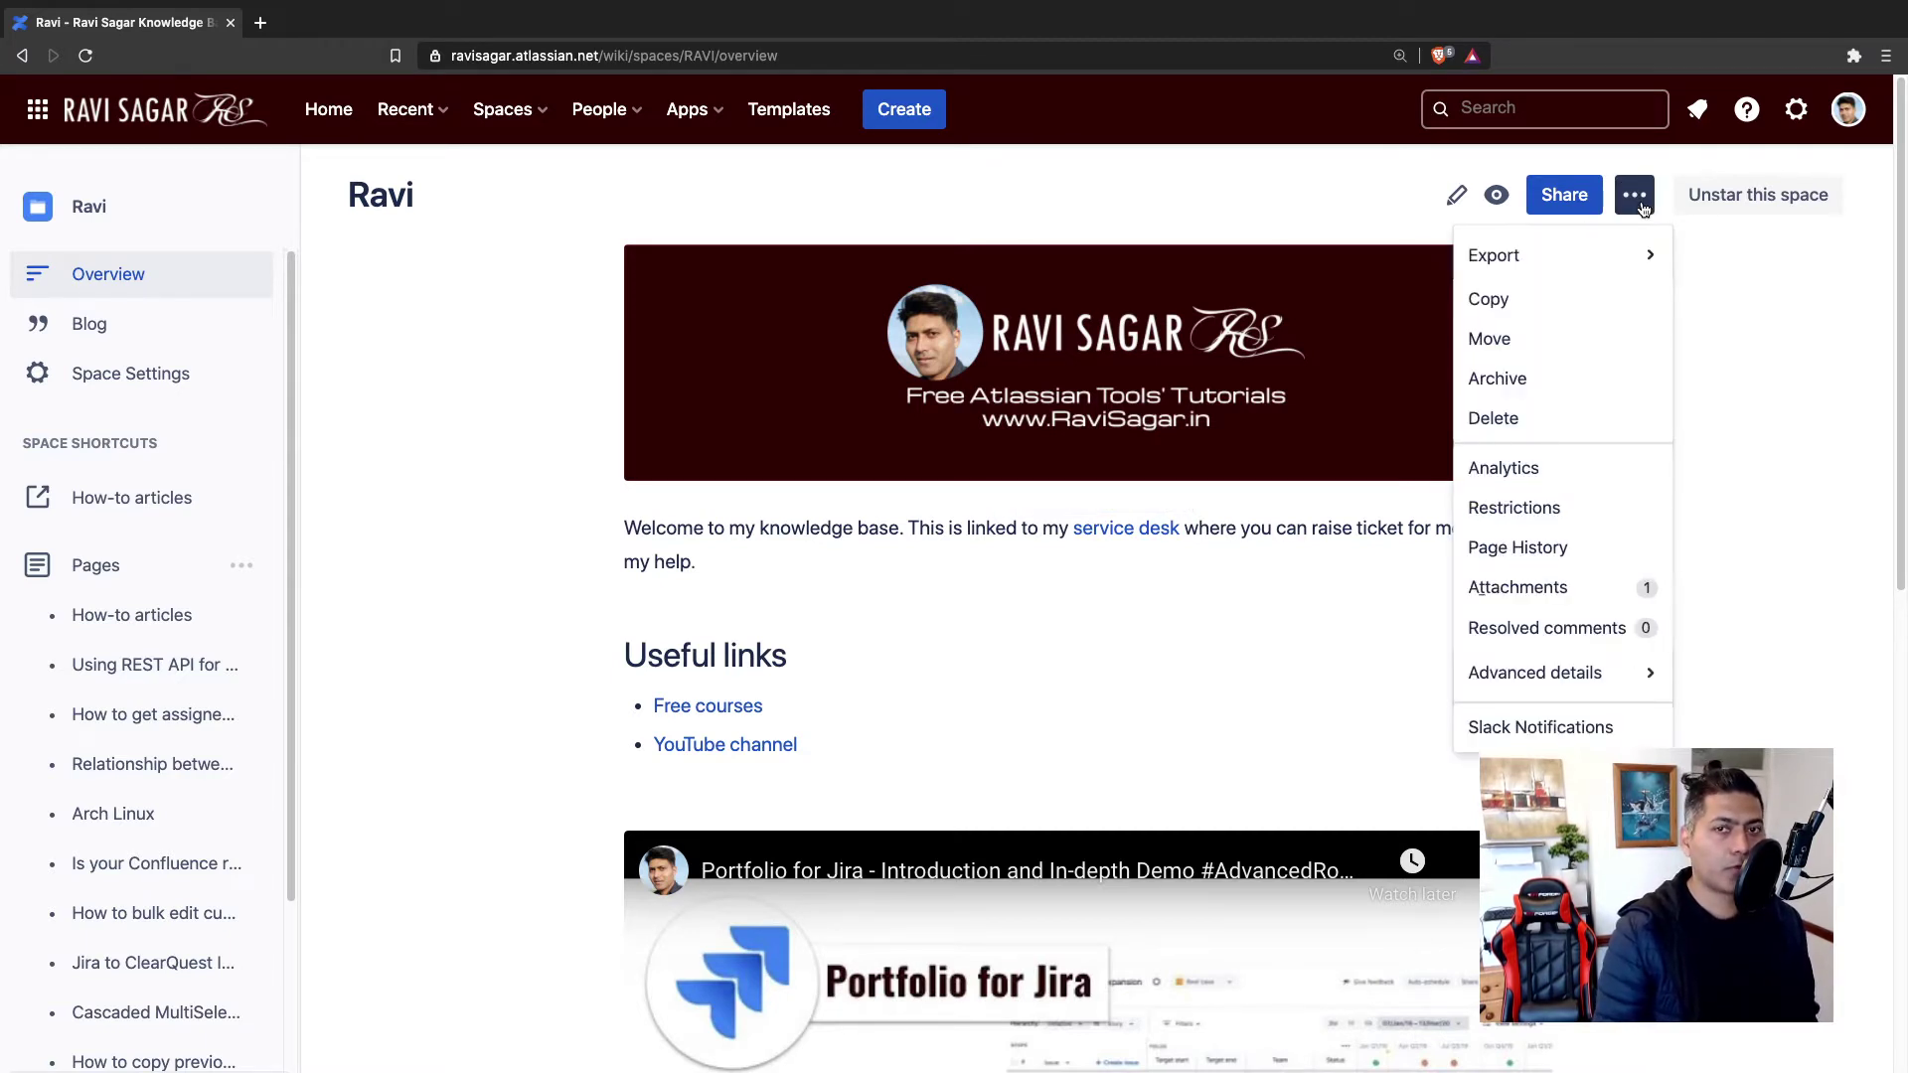
mouse_move(1645, 246)
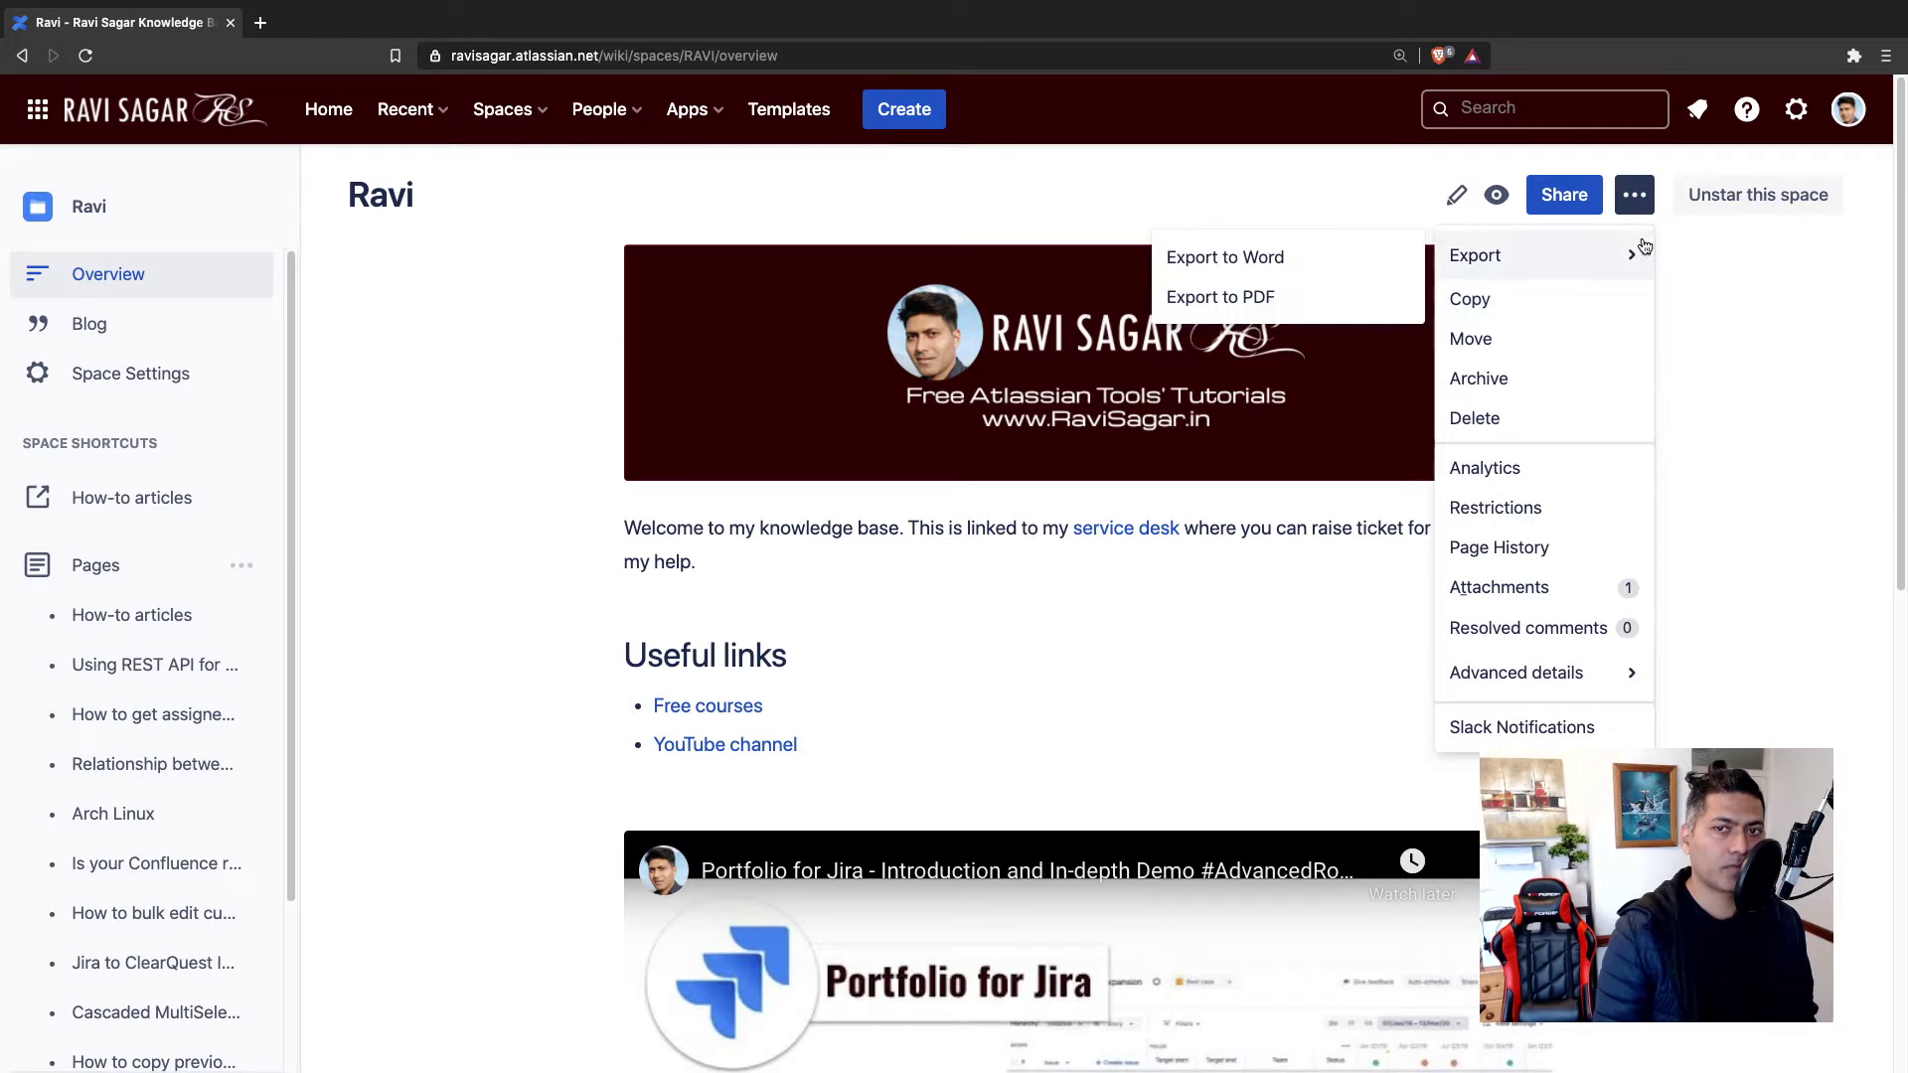
click(1248, 303)
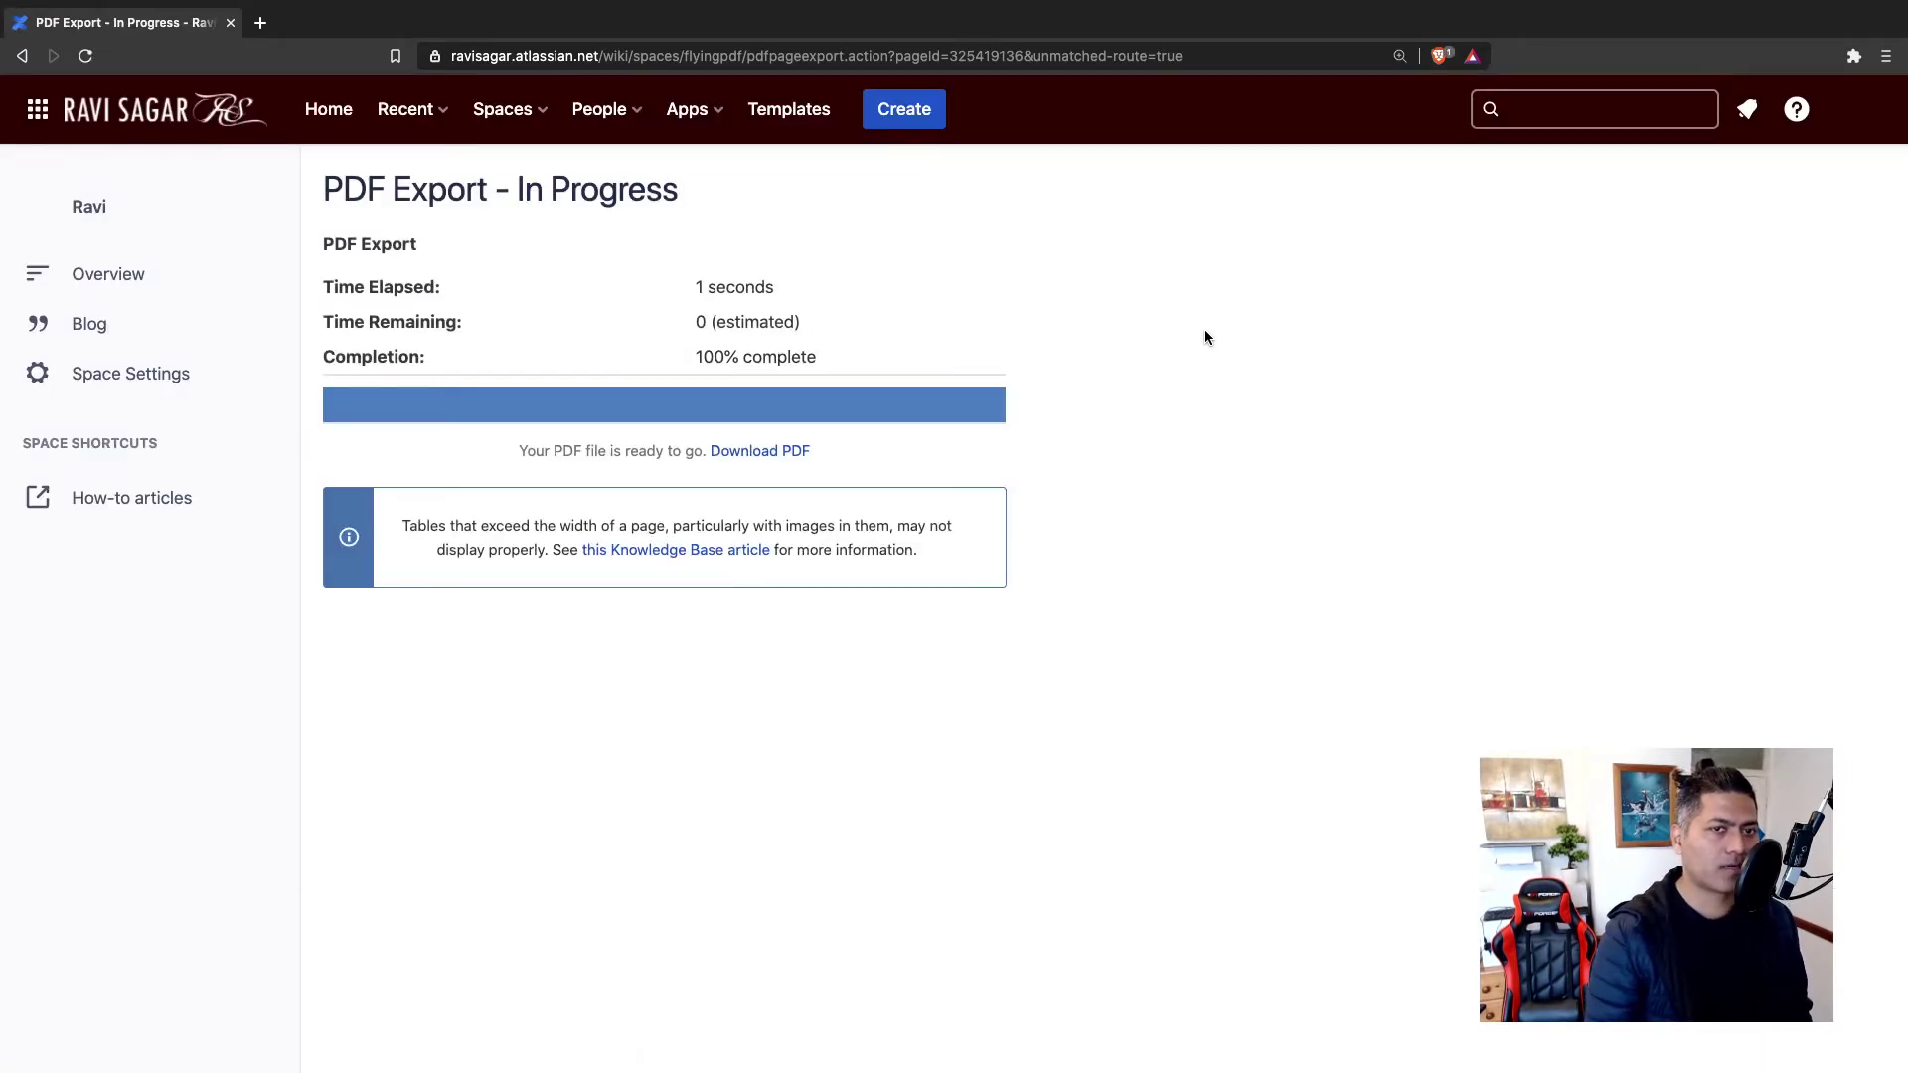
Step: Save the PDF as RAVI-Ravi-120421-0955.pdf in tmp and open it in a new tab
click(747, 453)
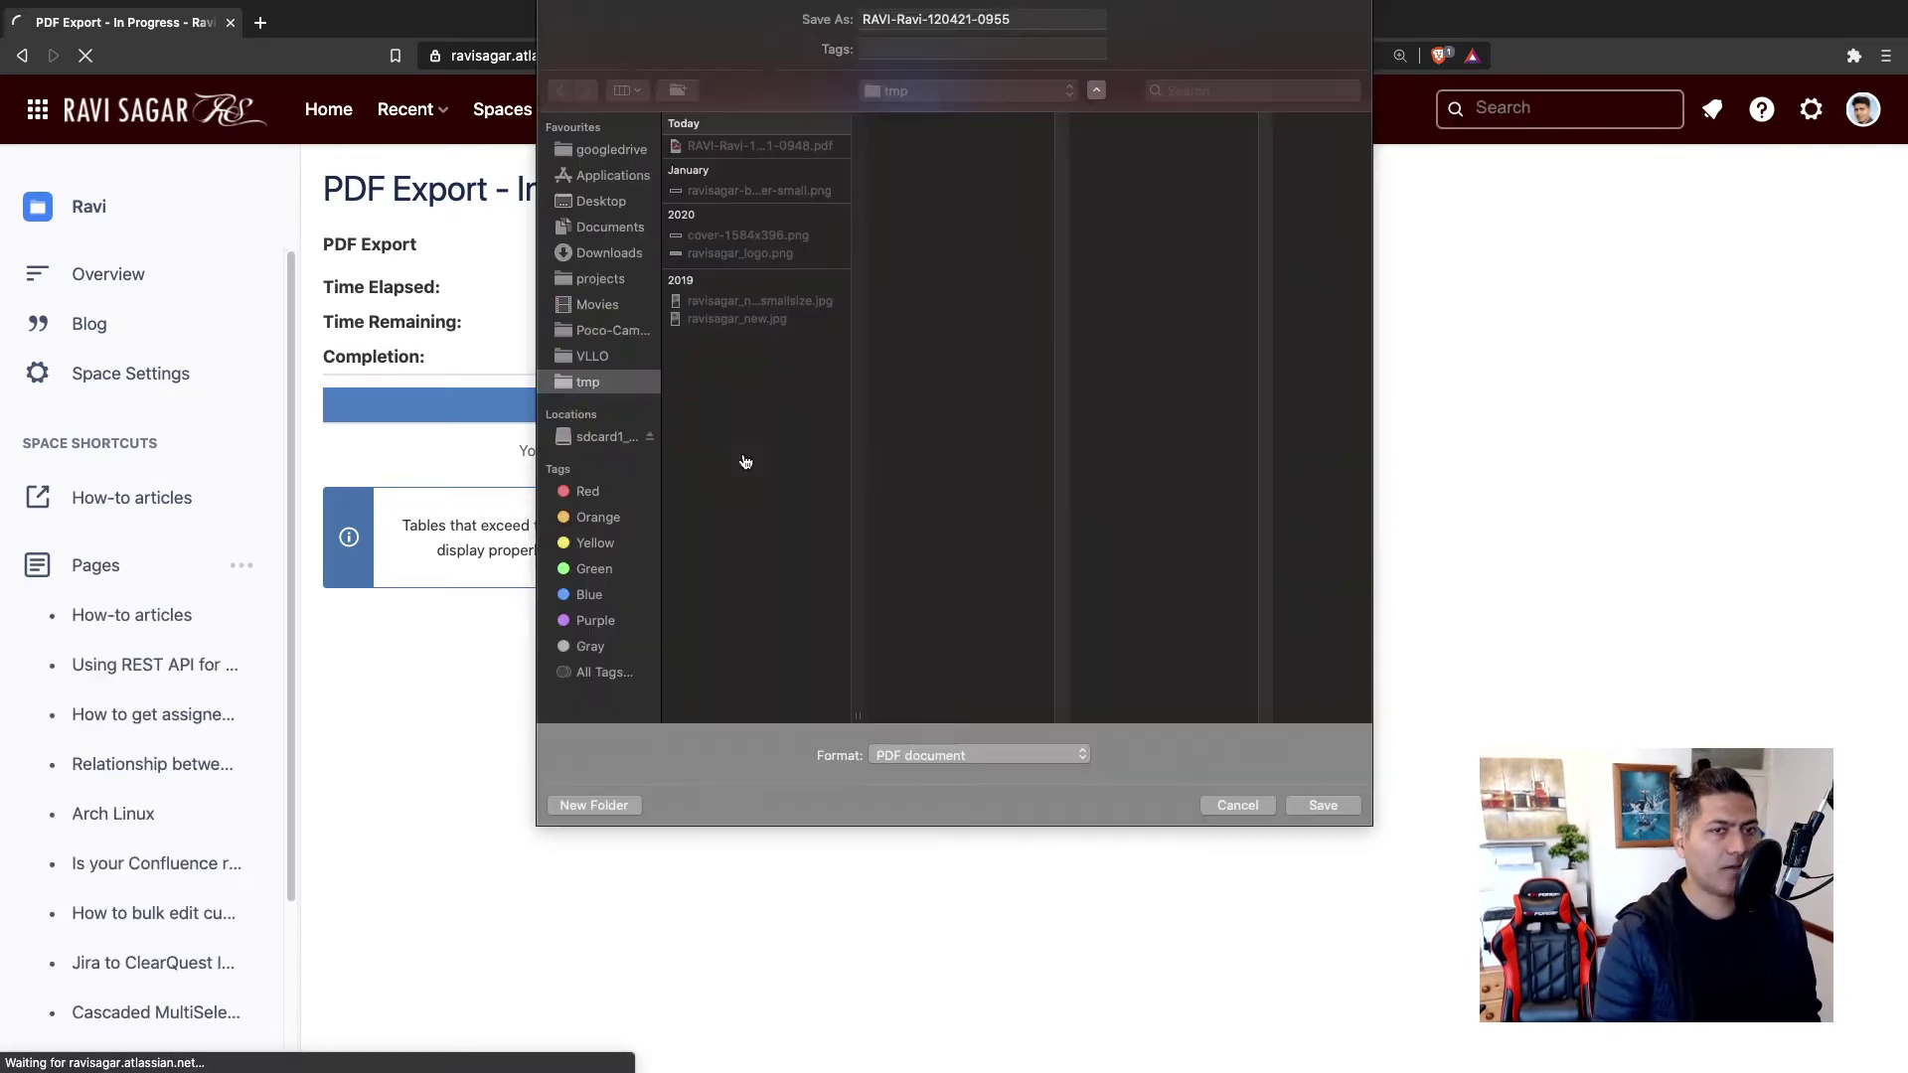
click(1316, 813)
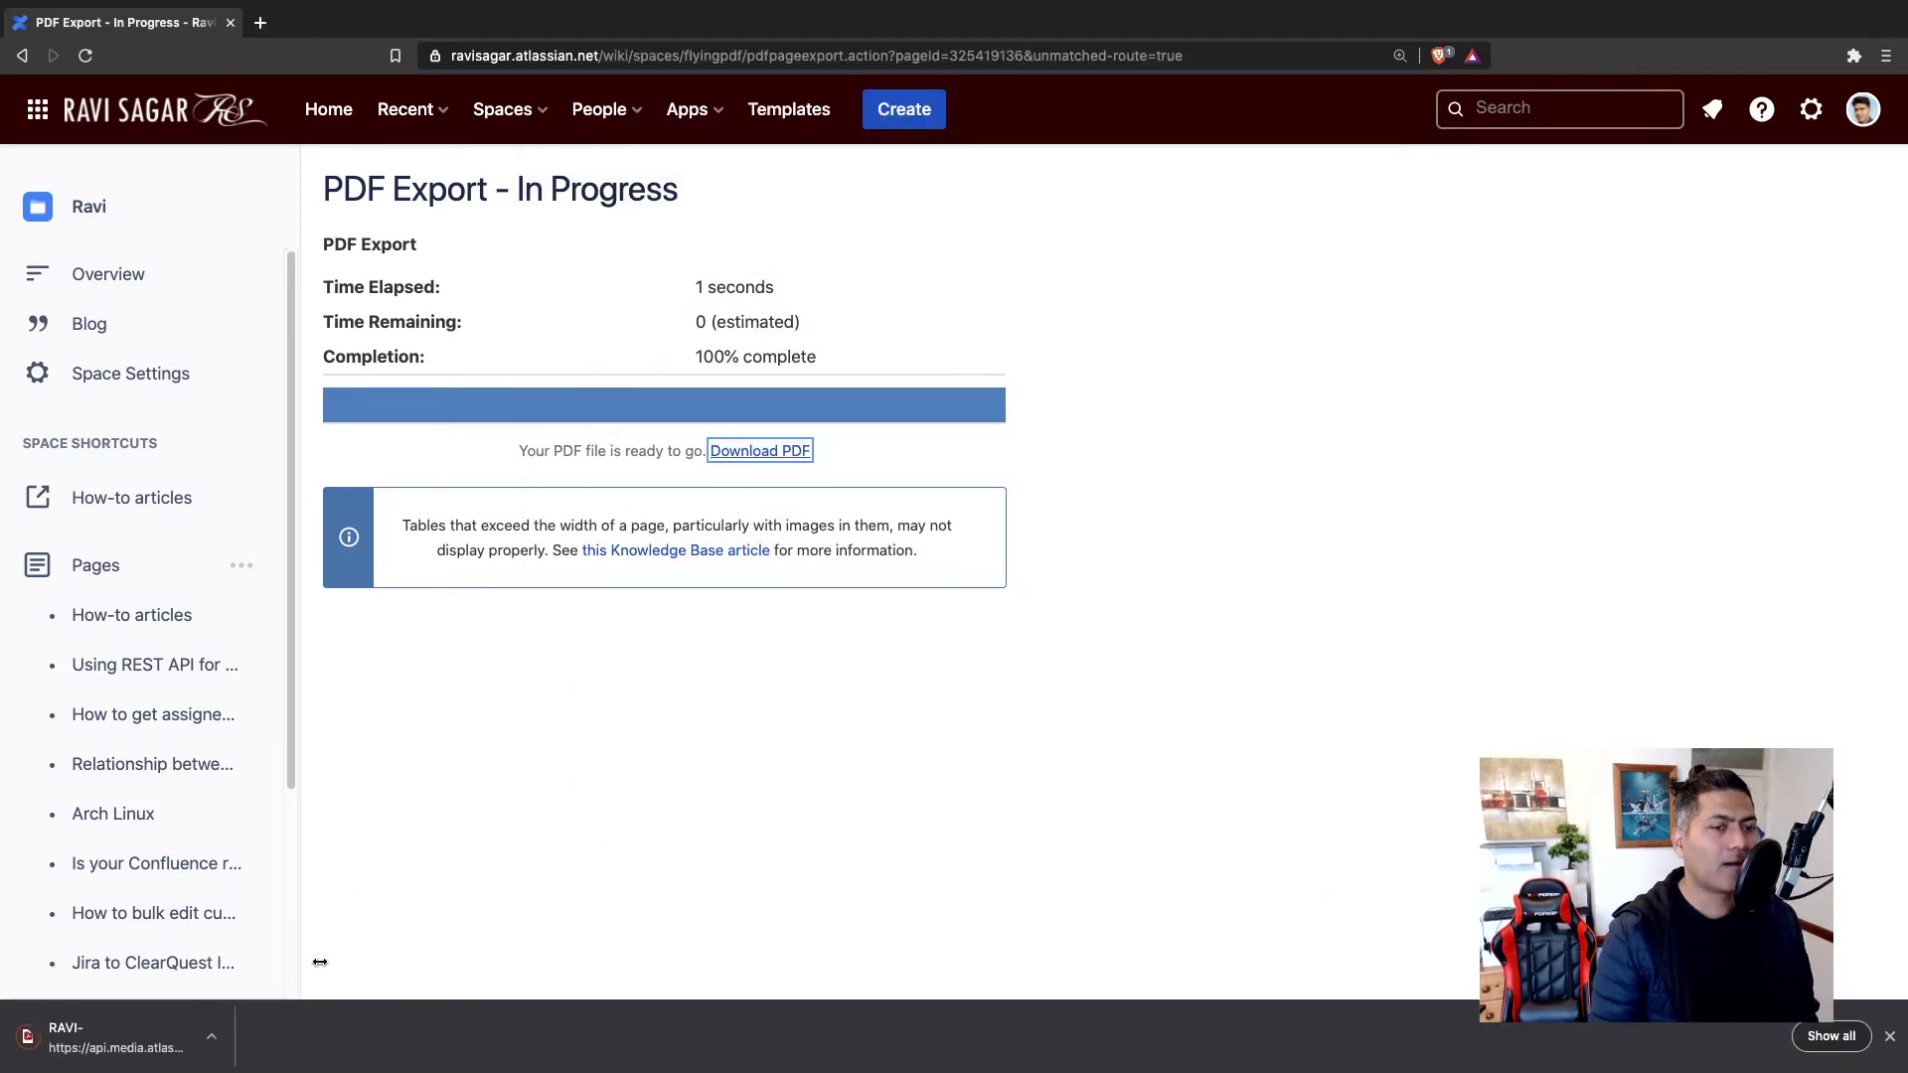
click(210, 1042)
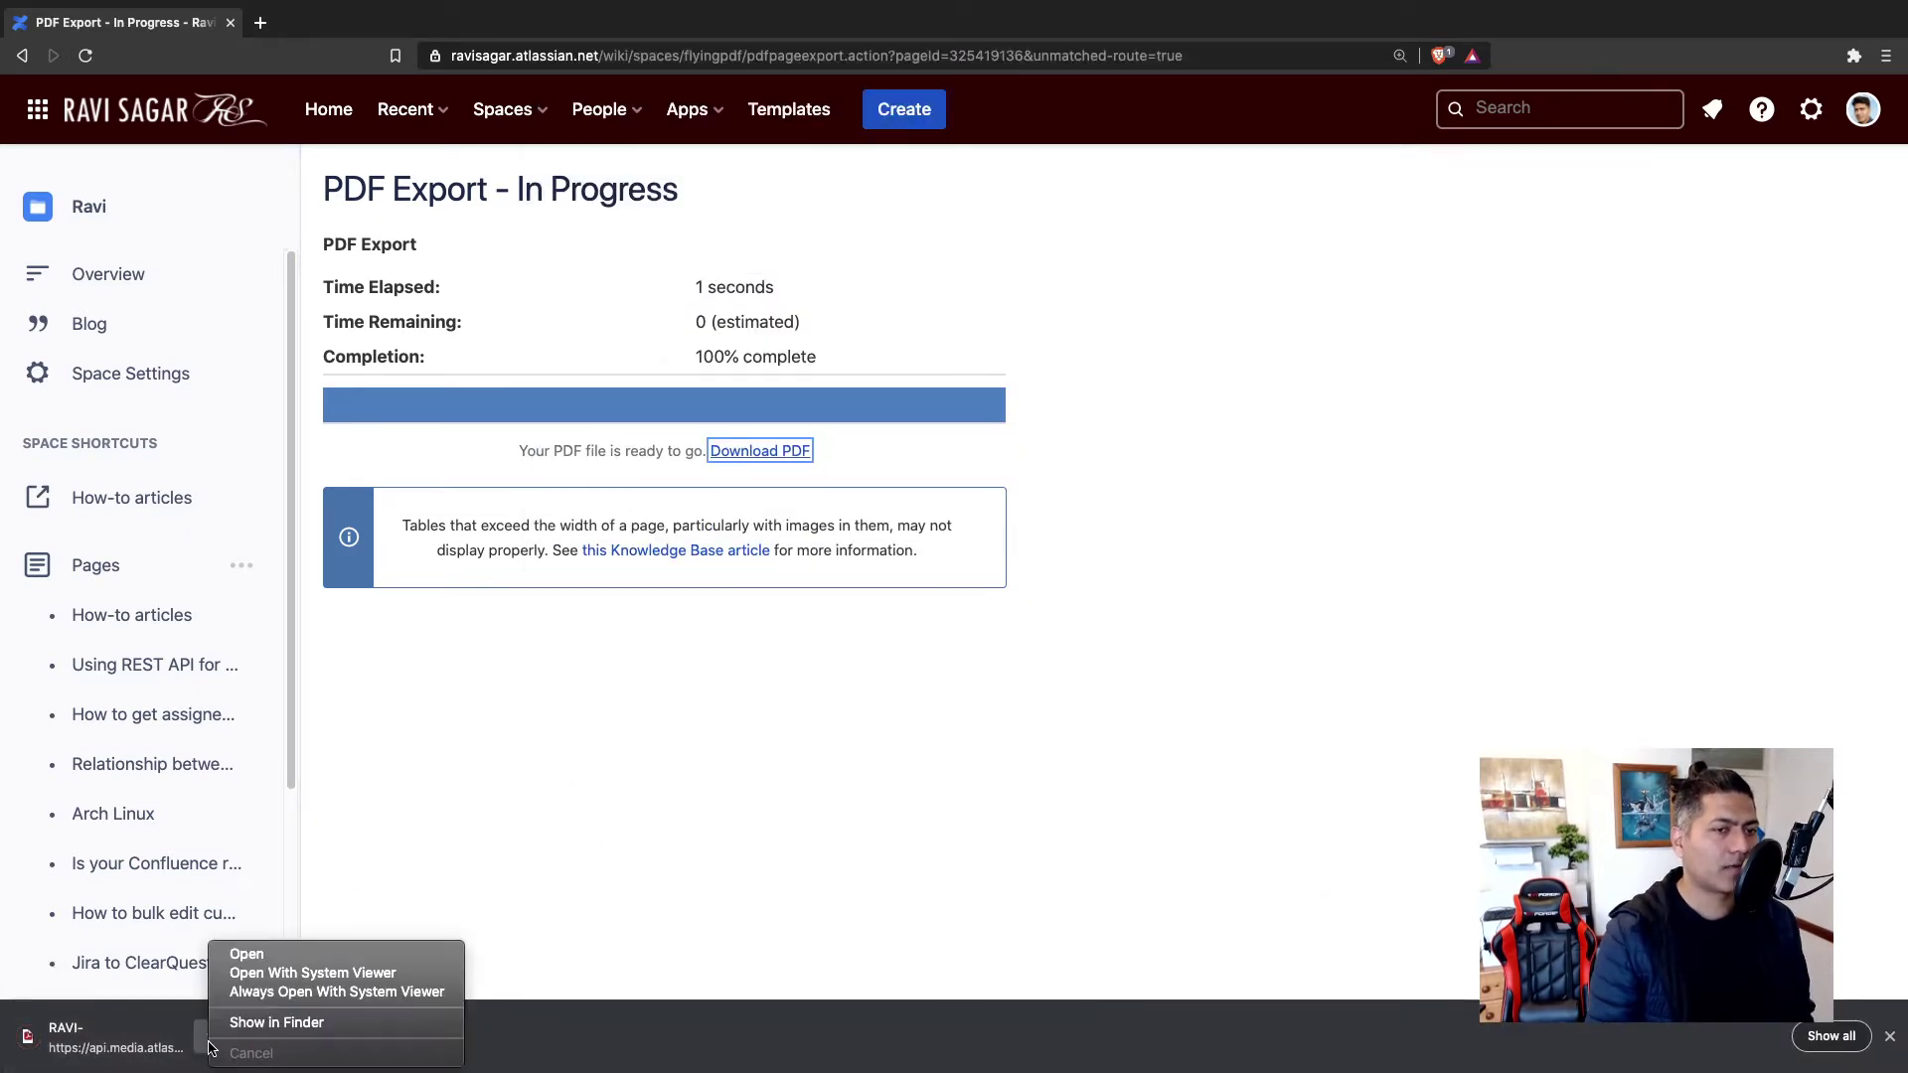
click(247, 955)
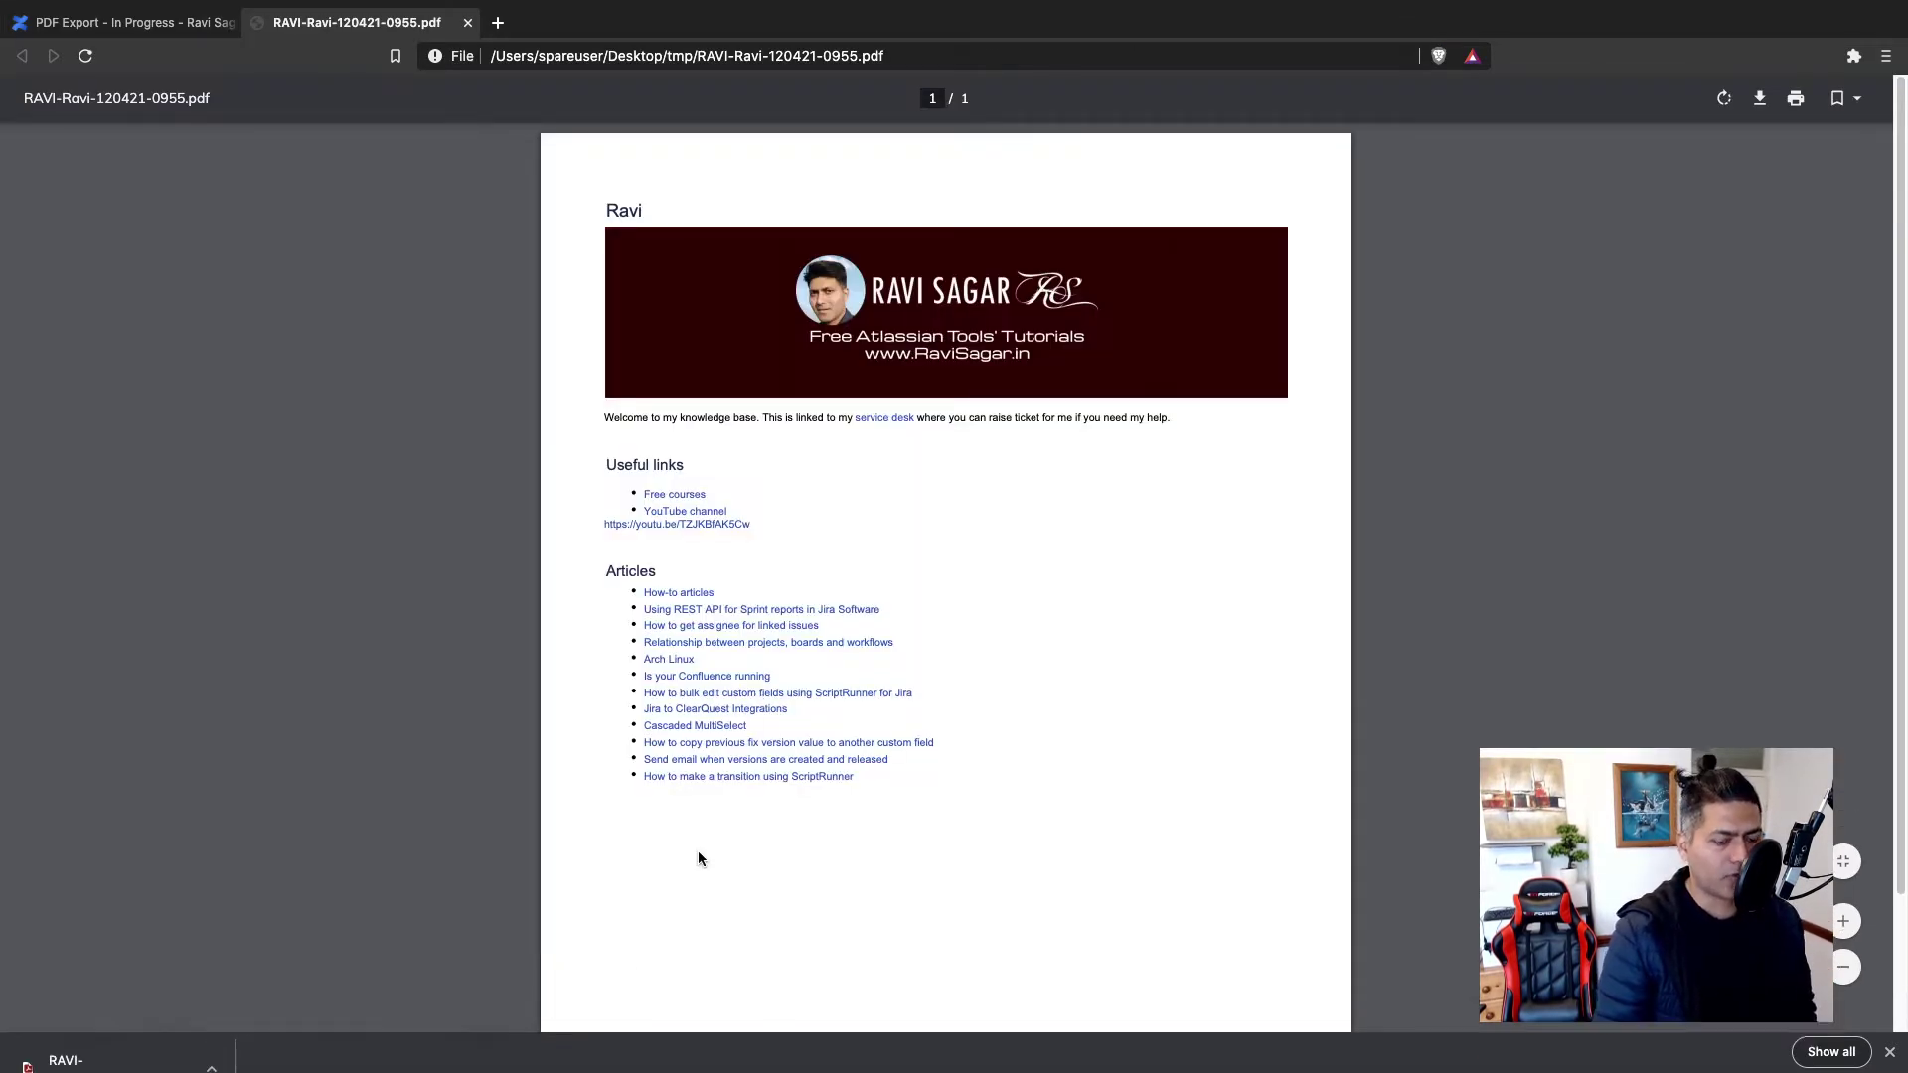
key(super+equal)
key(super+equal)
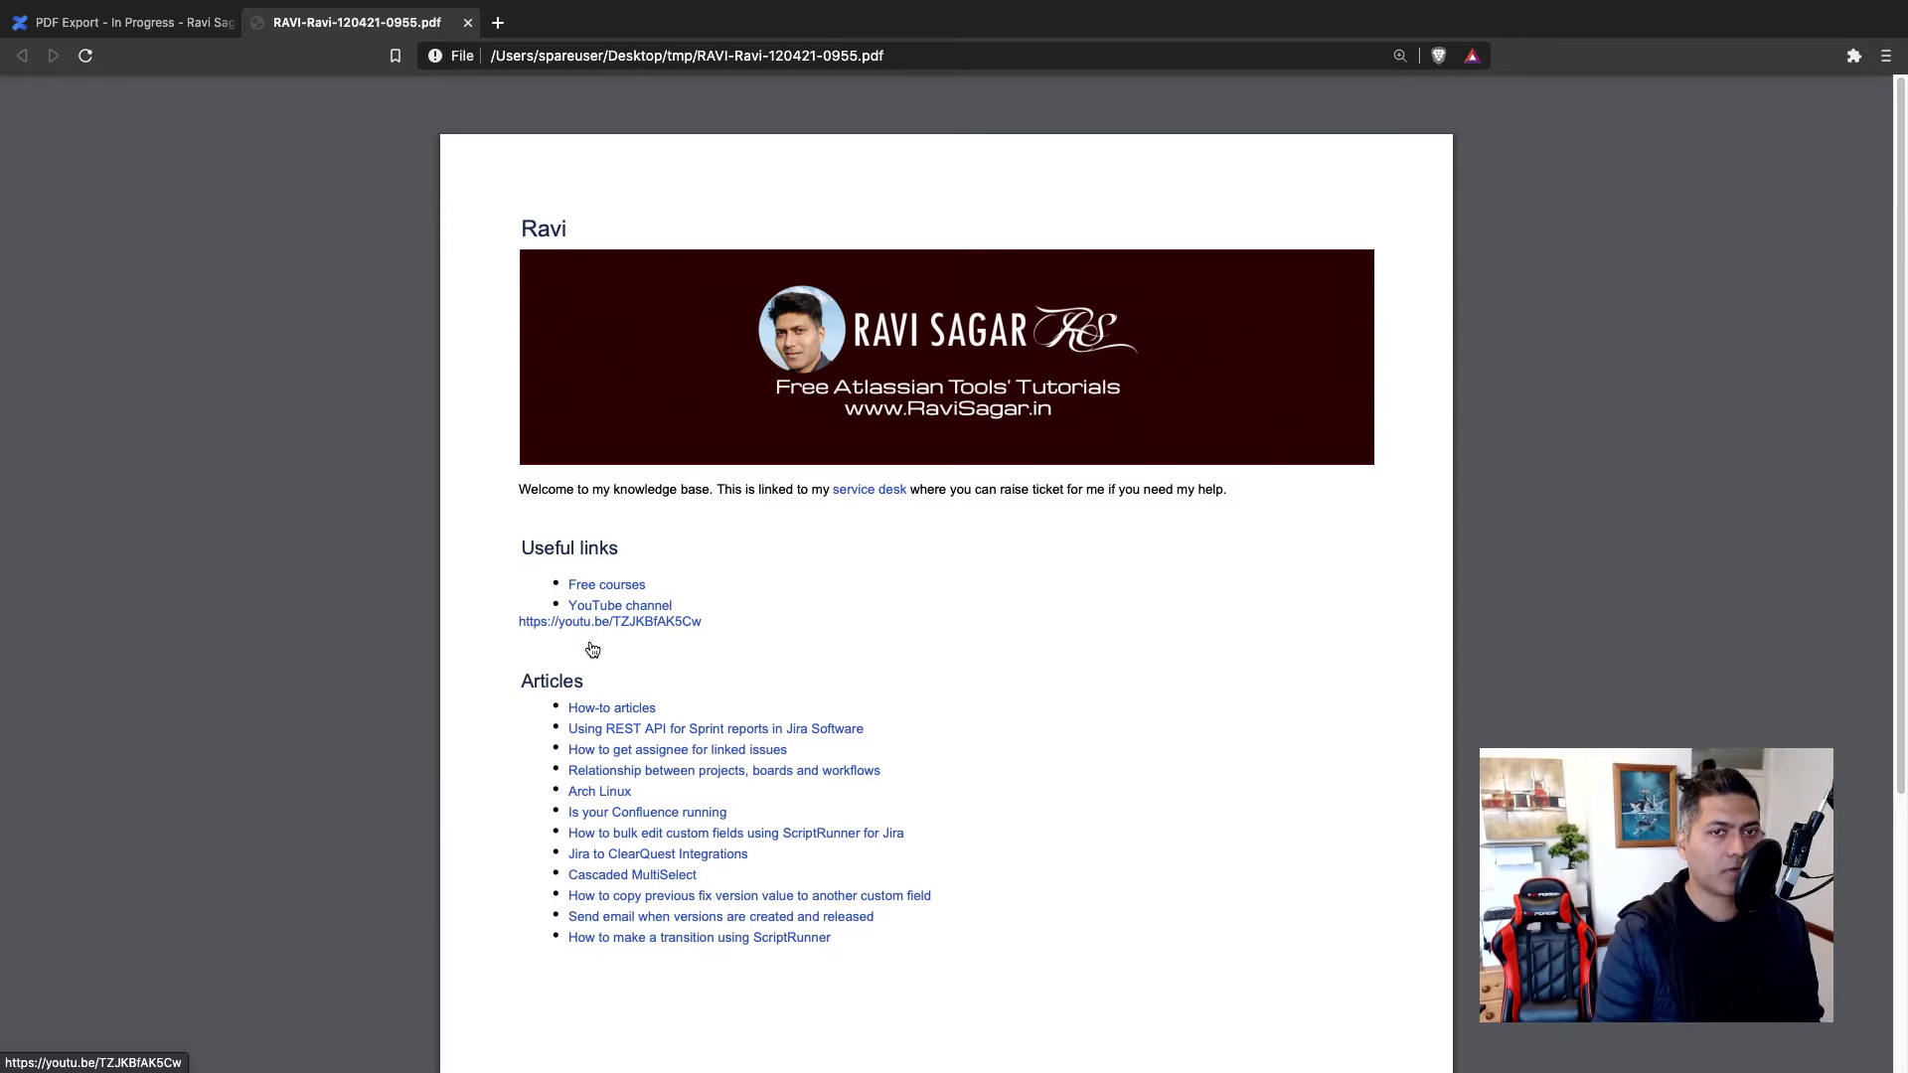
scroll(586, 642, down, 4)
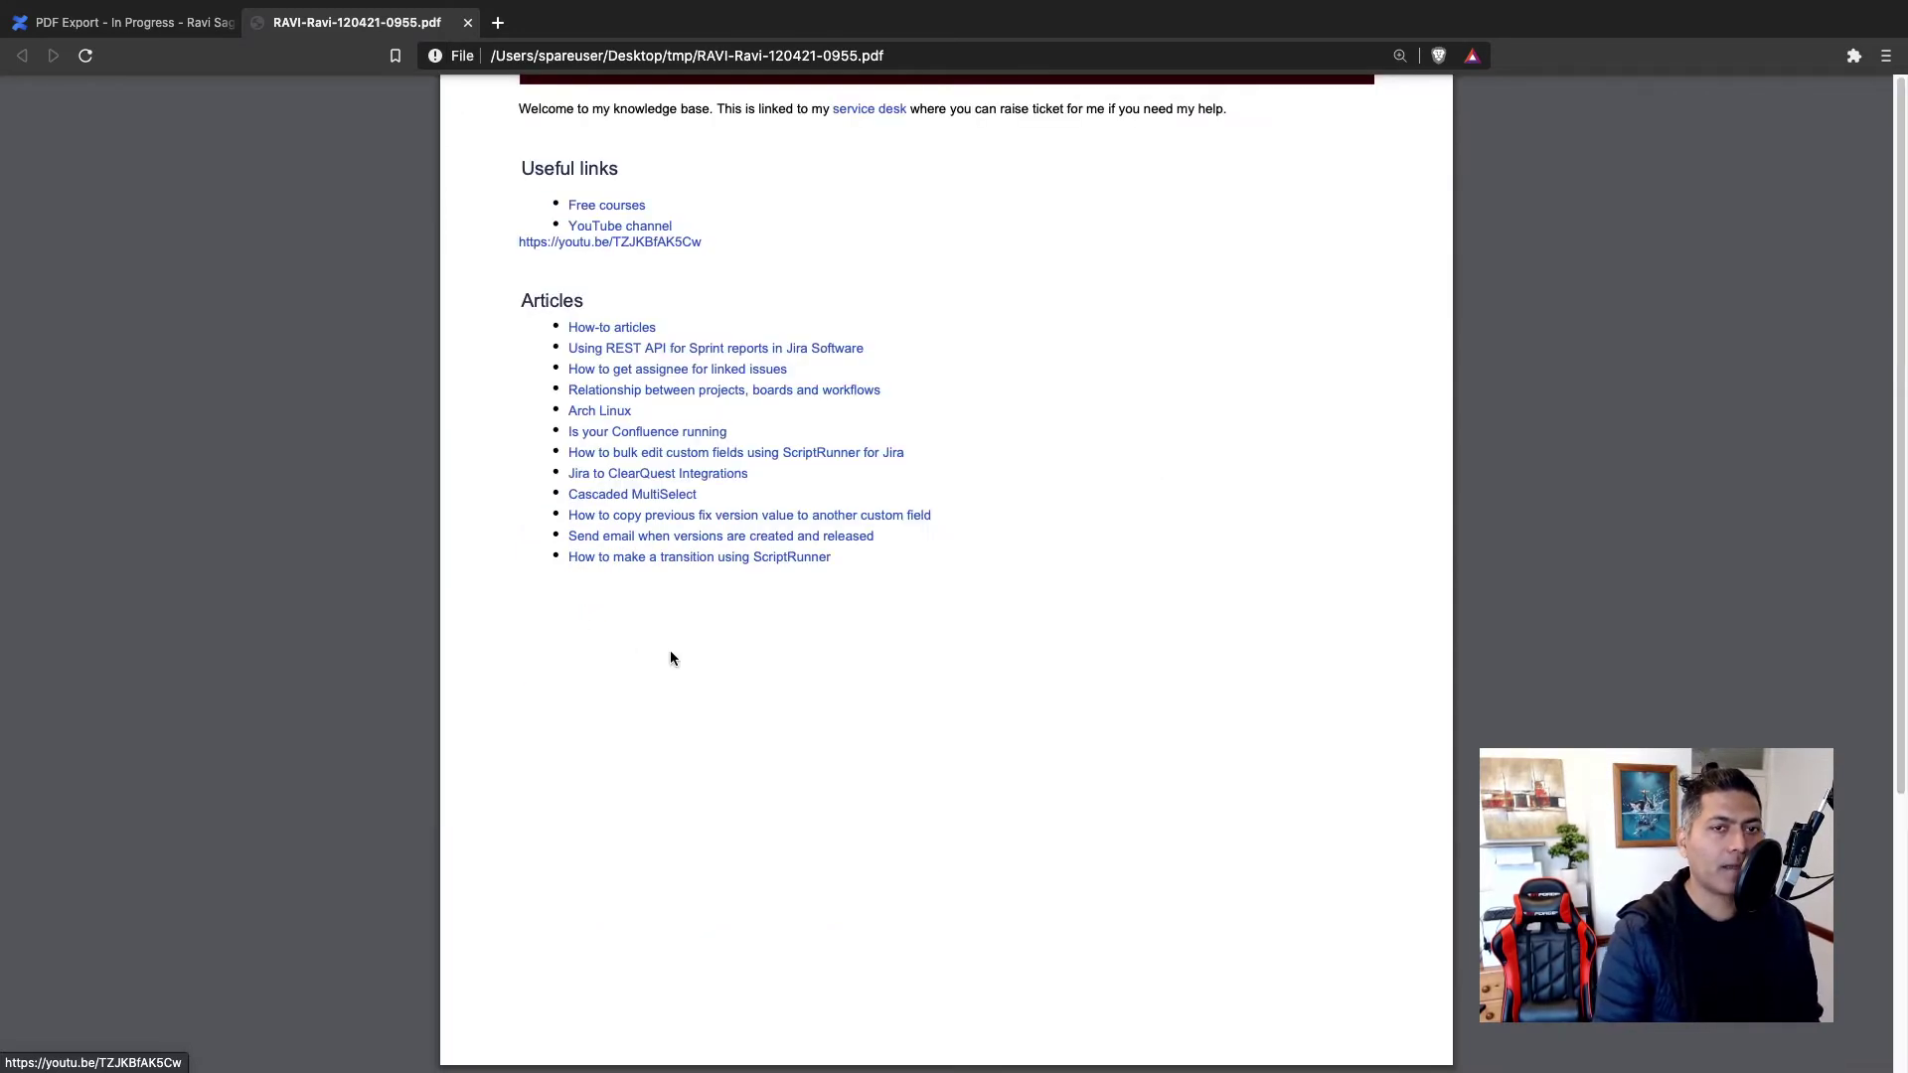
scroll(672, 658, up, 4)
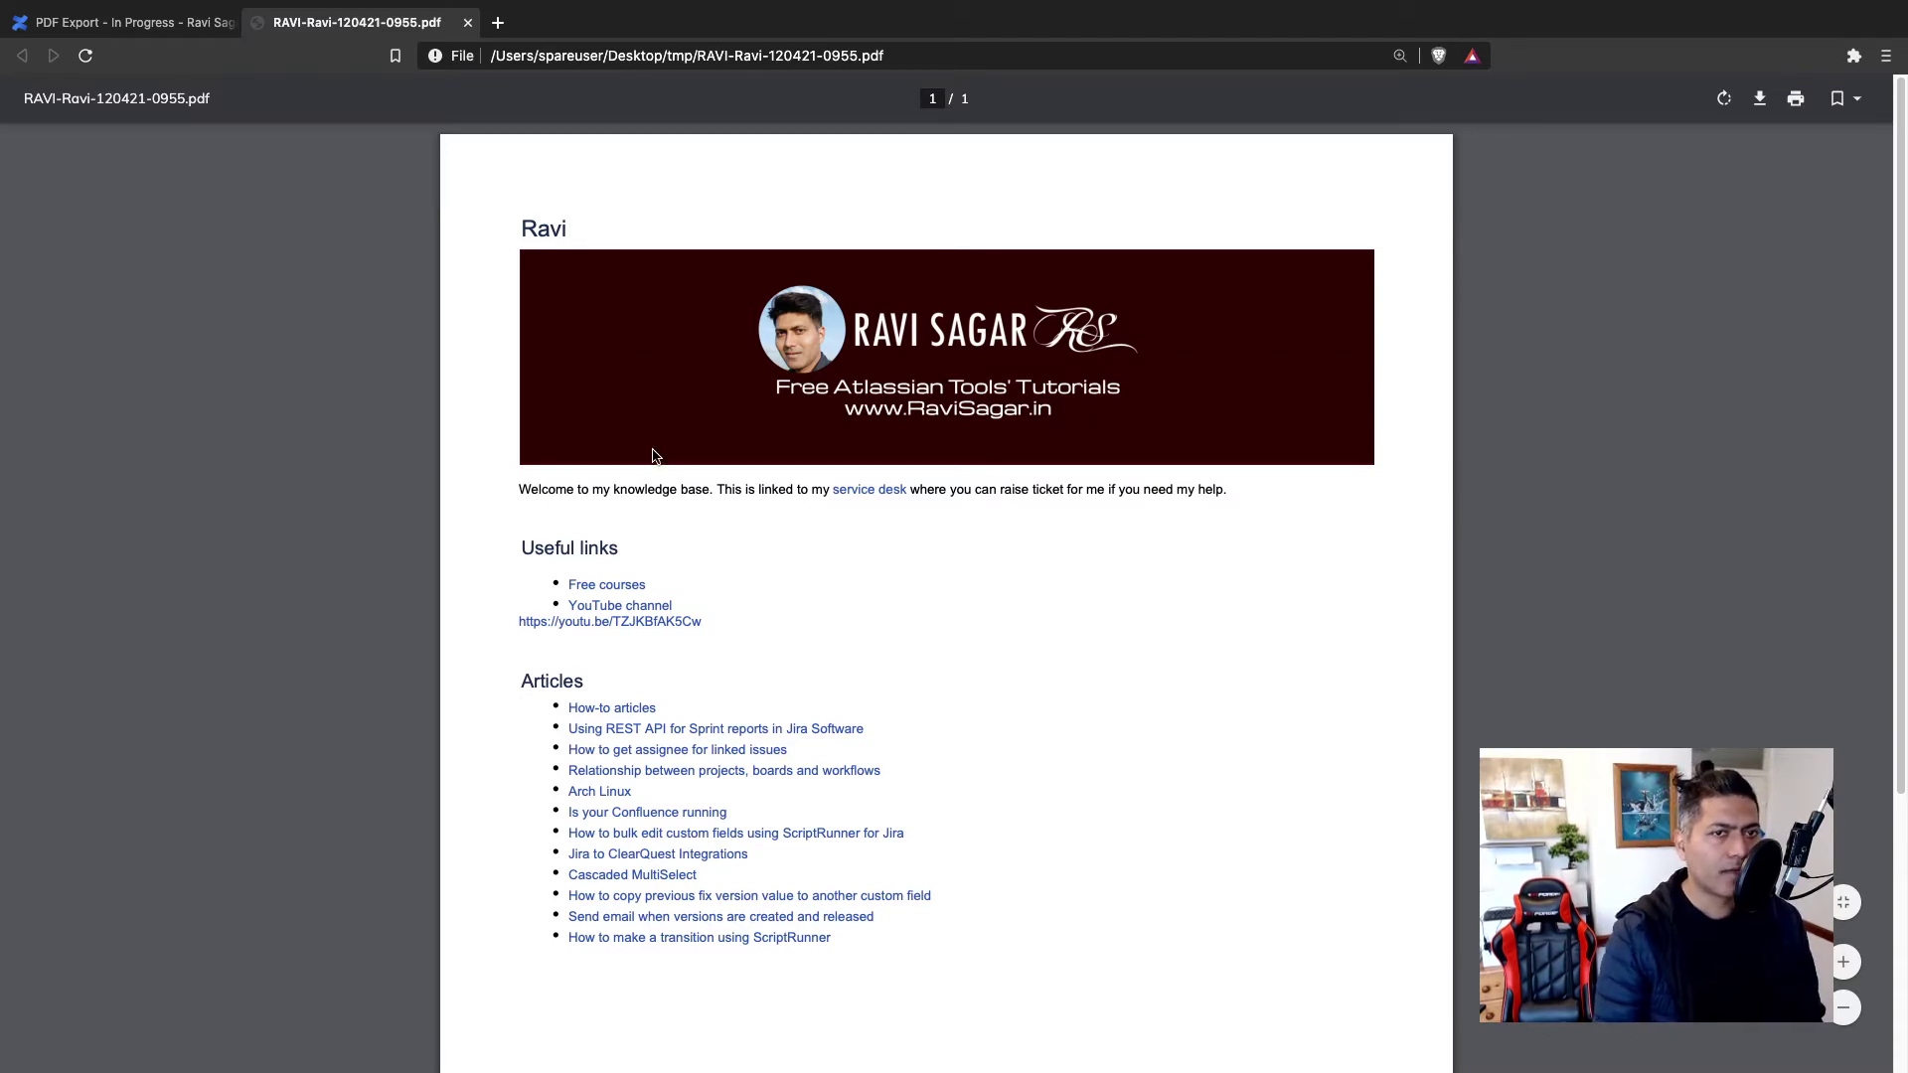
double_click(542, 221)
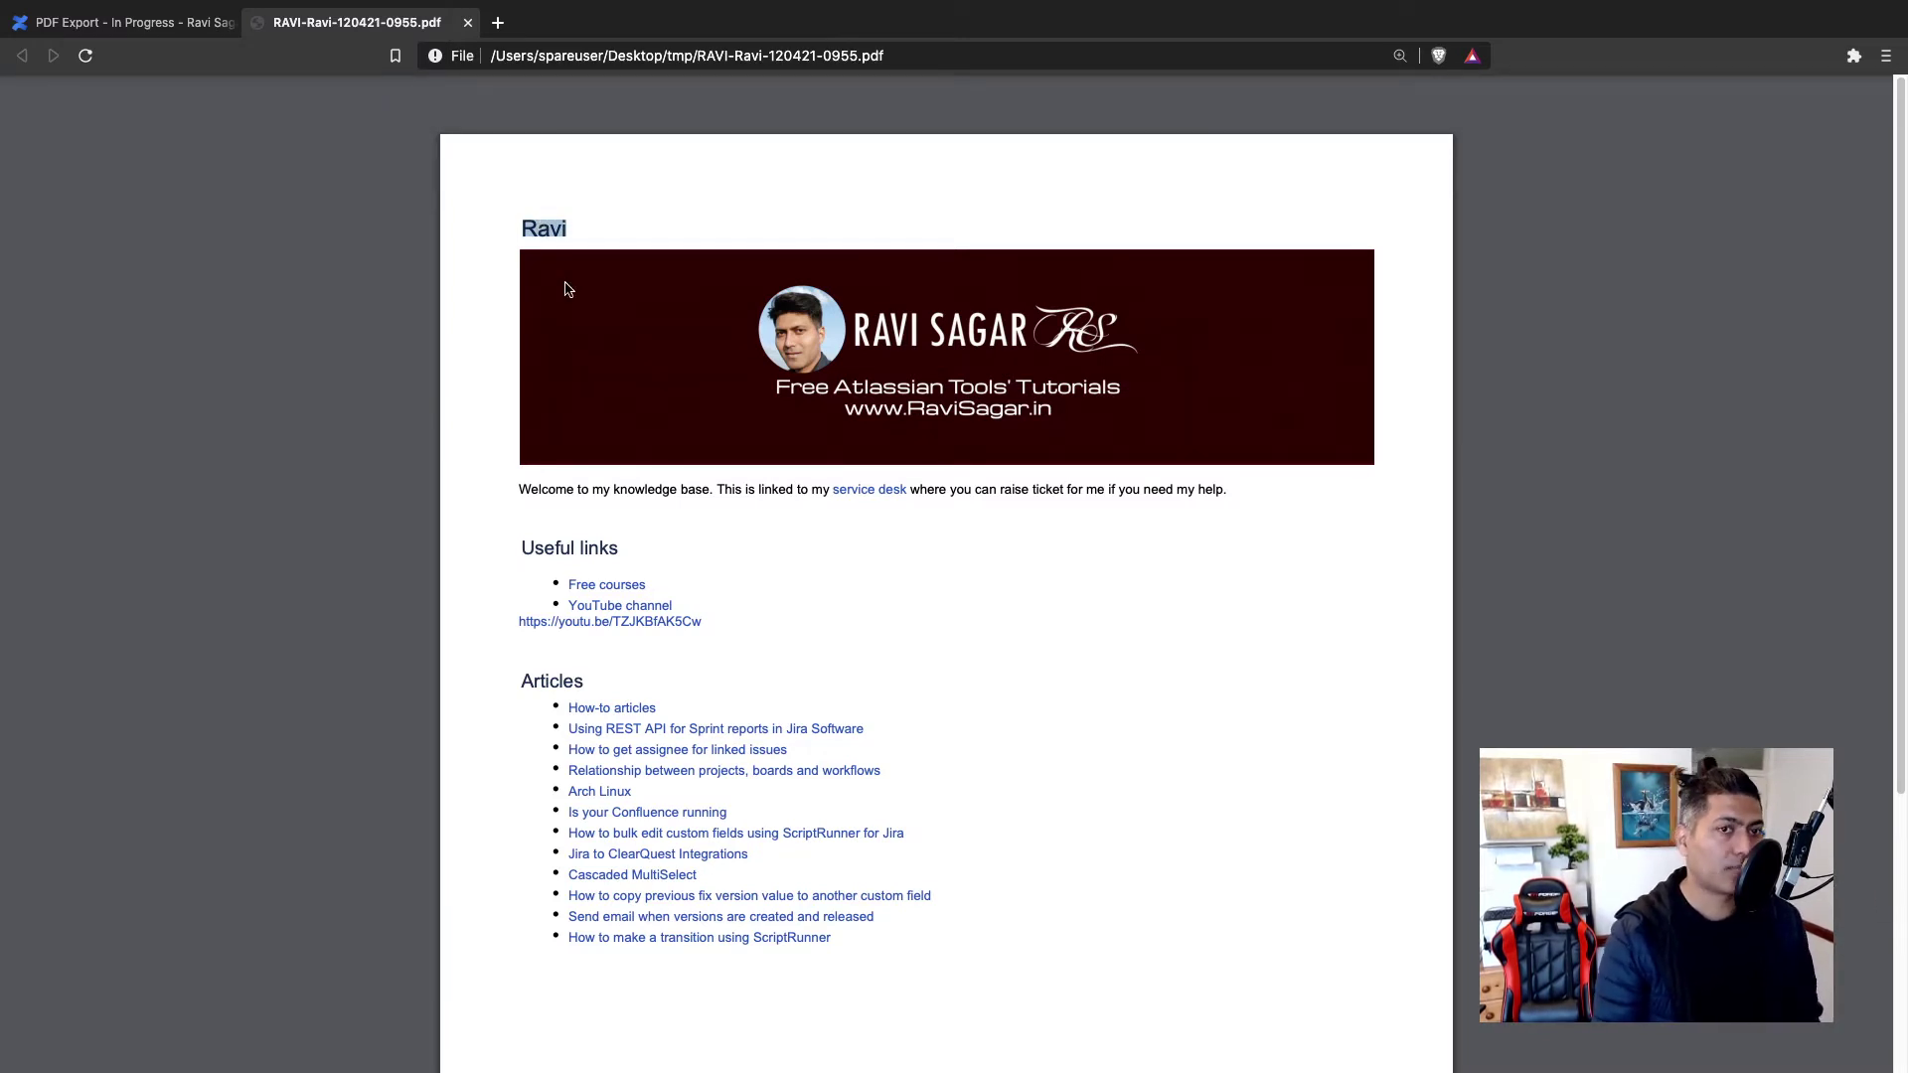
scroll(665, 515, down, 4)
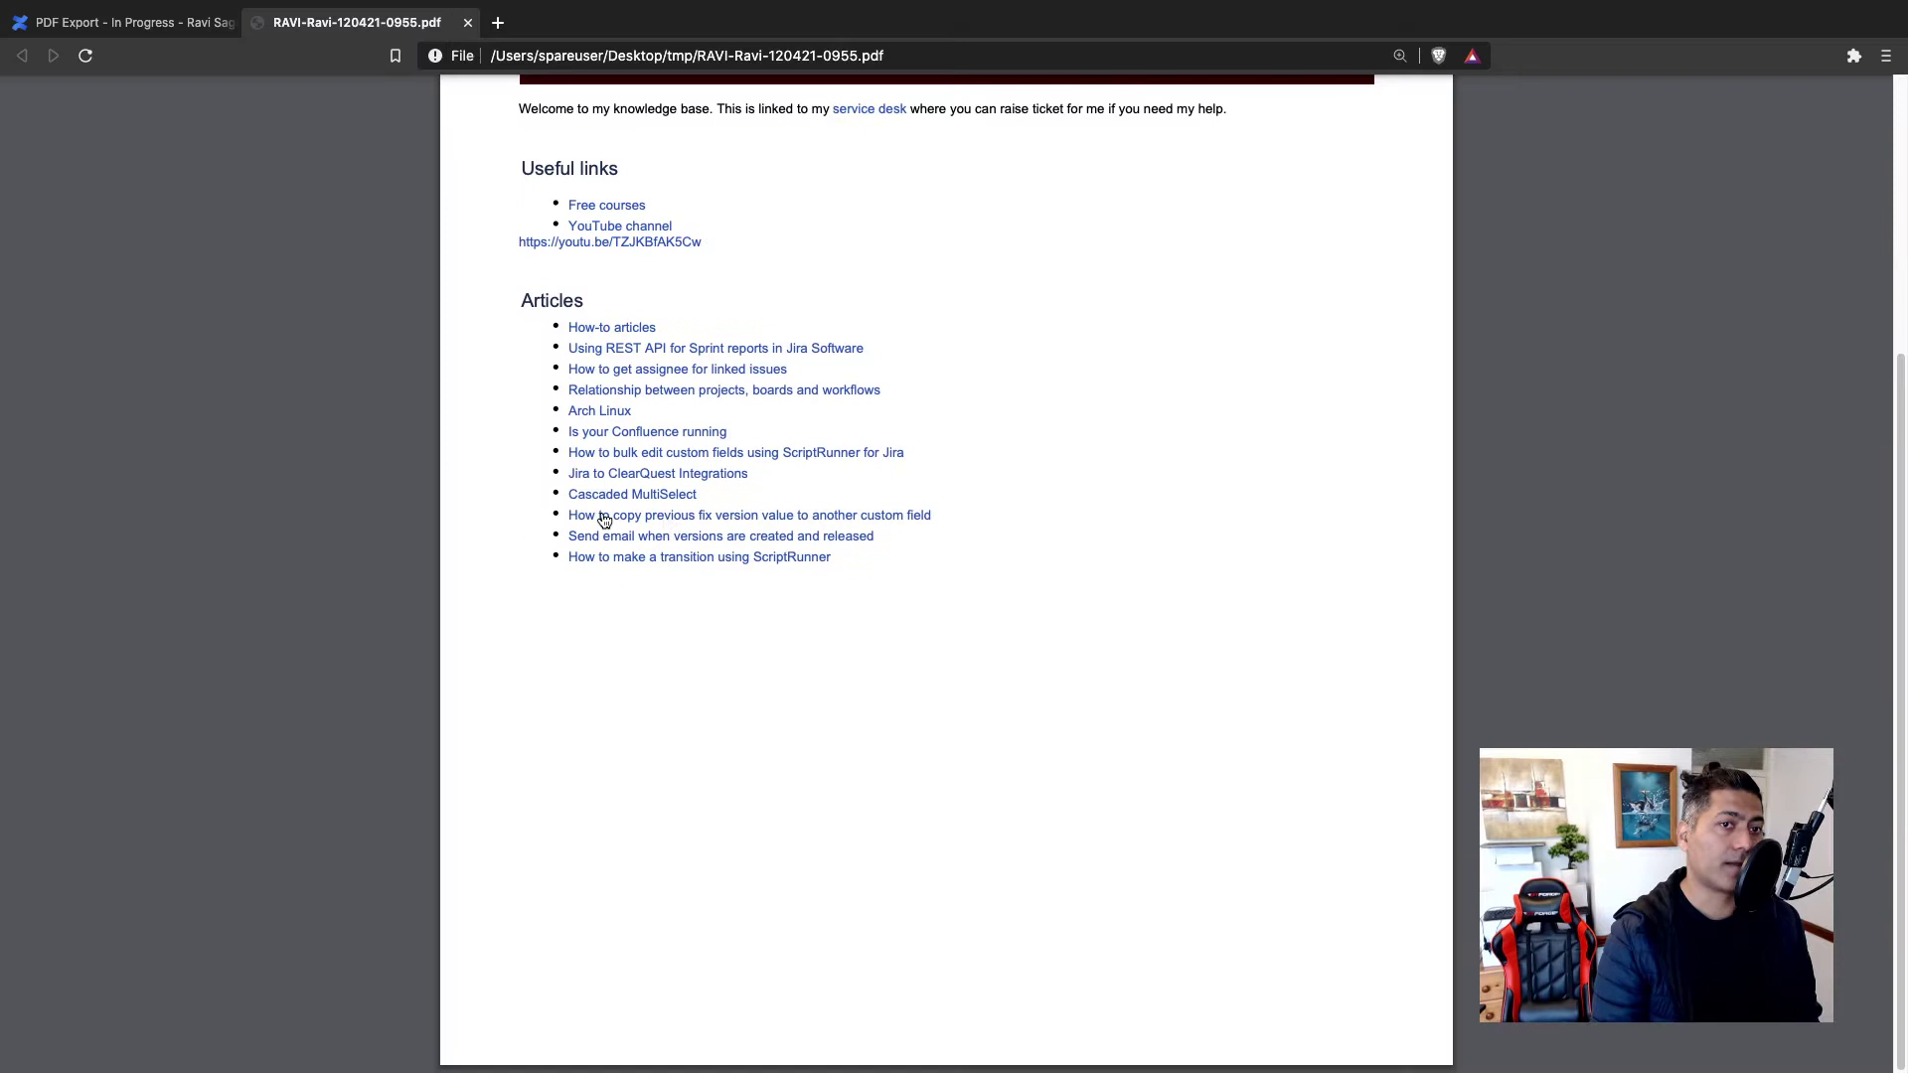
Step: In site settings, open PDF Export Language Support, which shows Helvetica as the default font
click(79, 22)
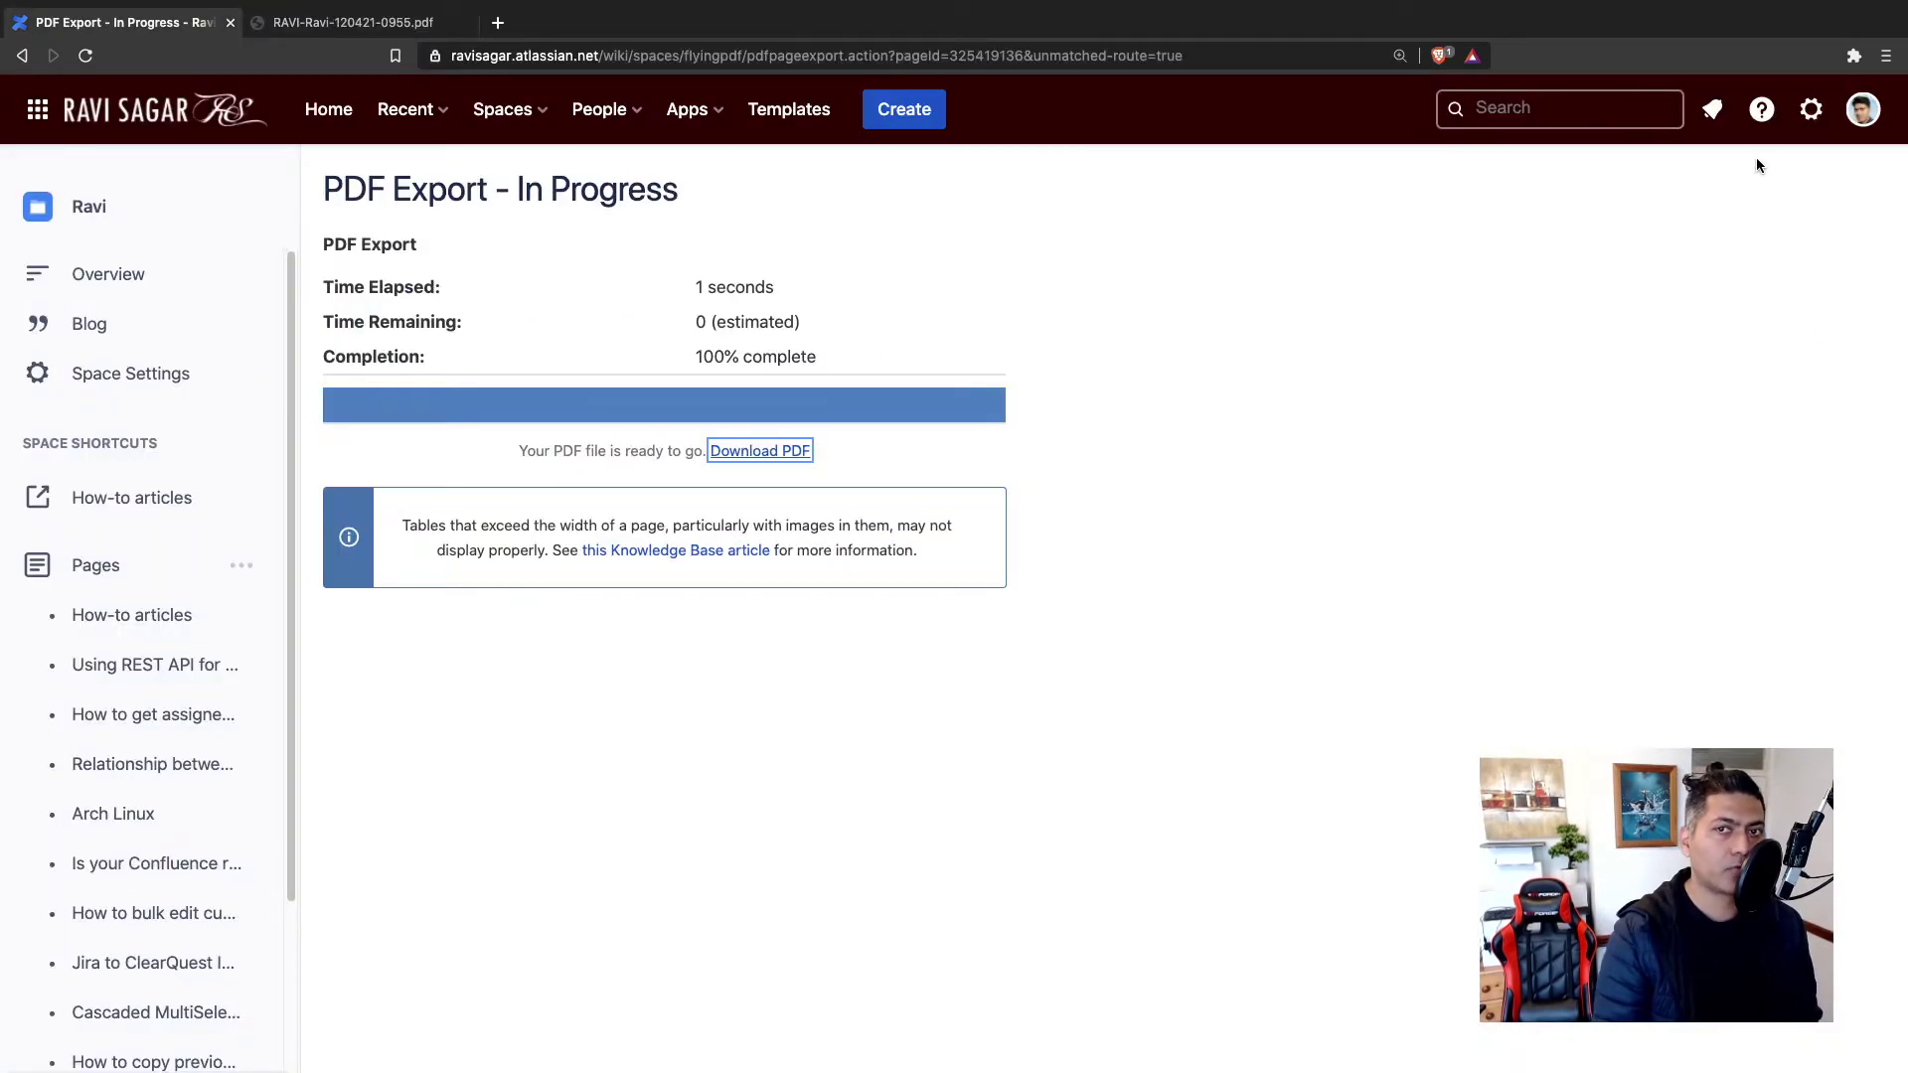
click(1812, 109)
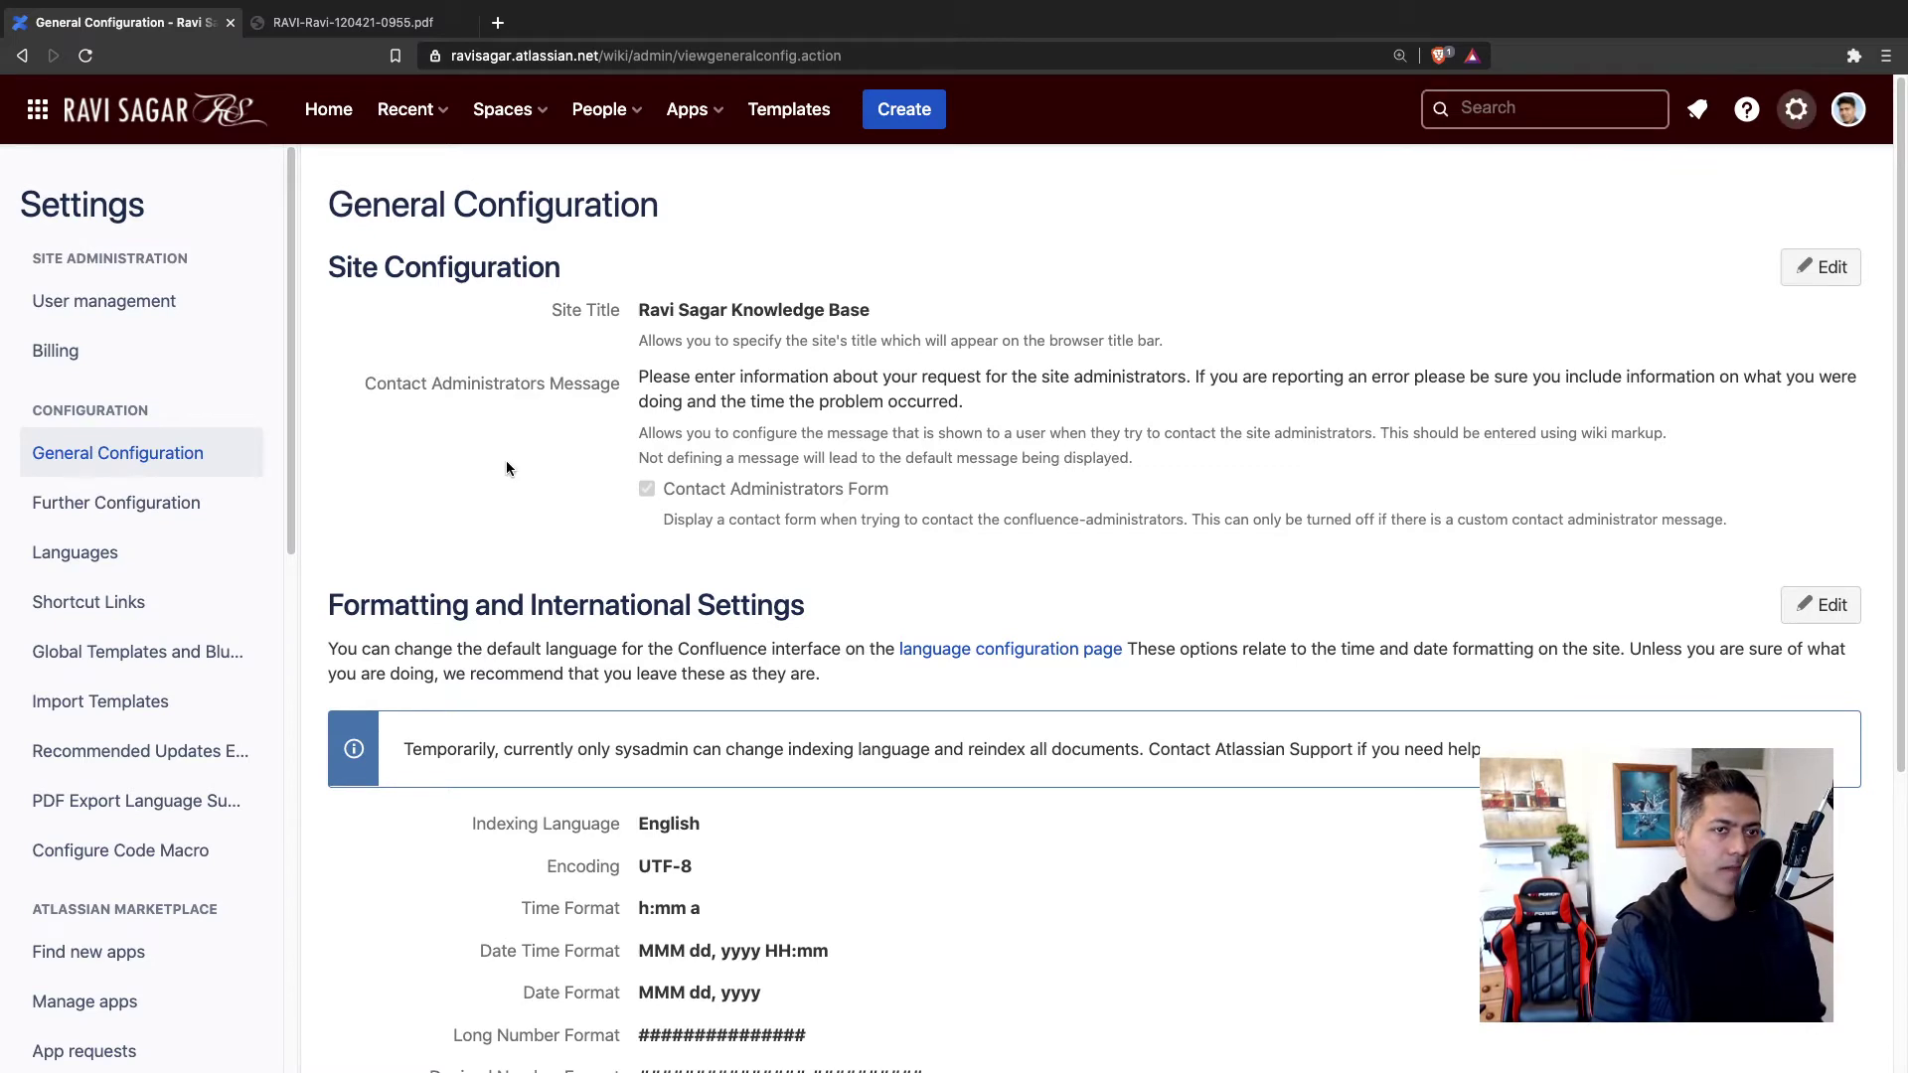
scroll(248, 556, down, 2)
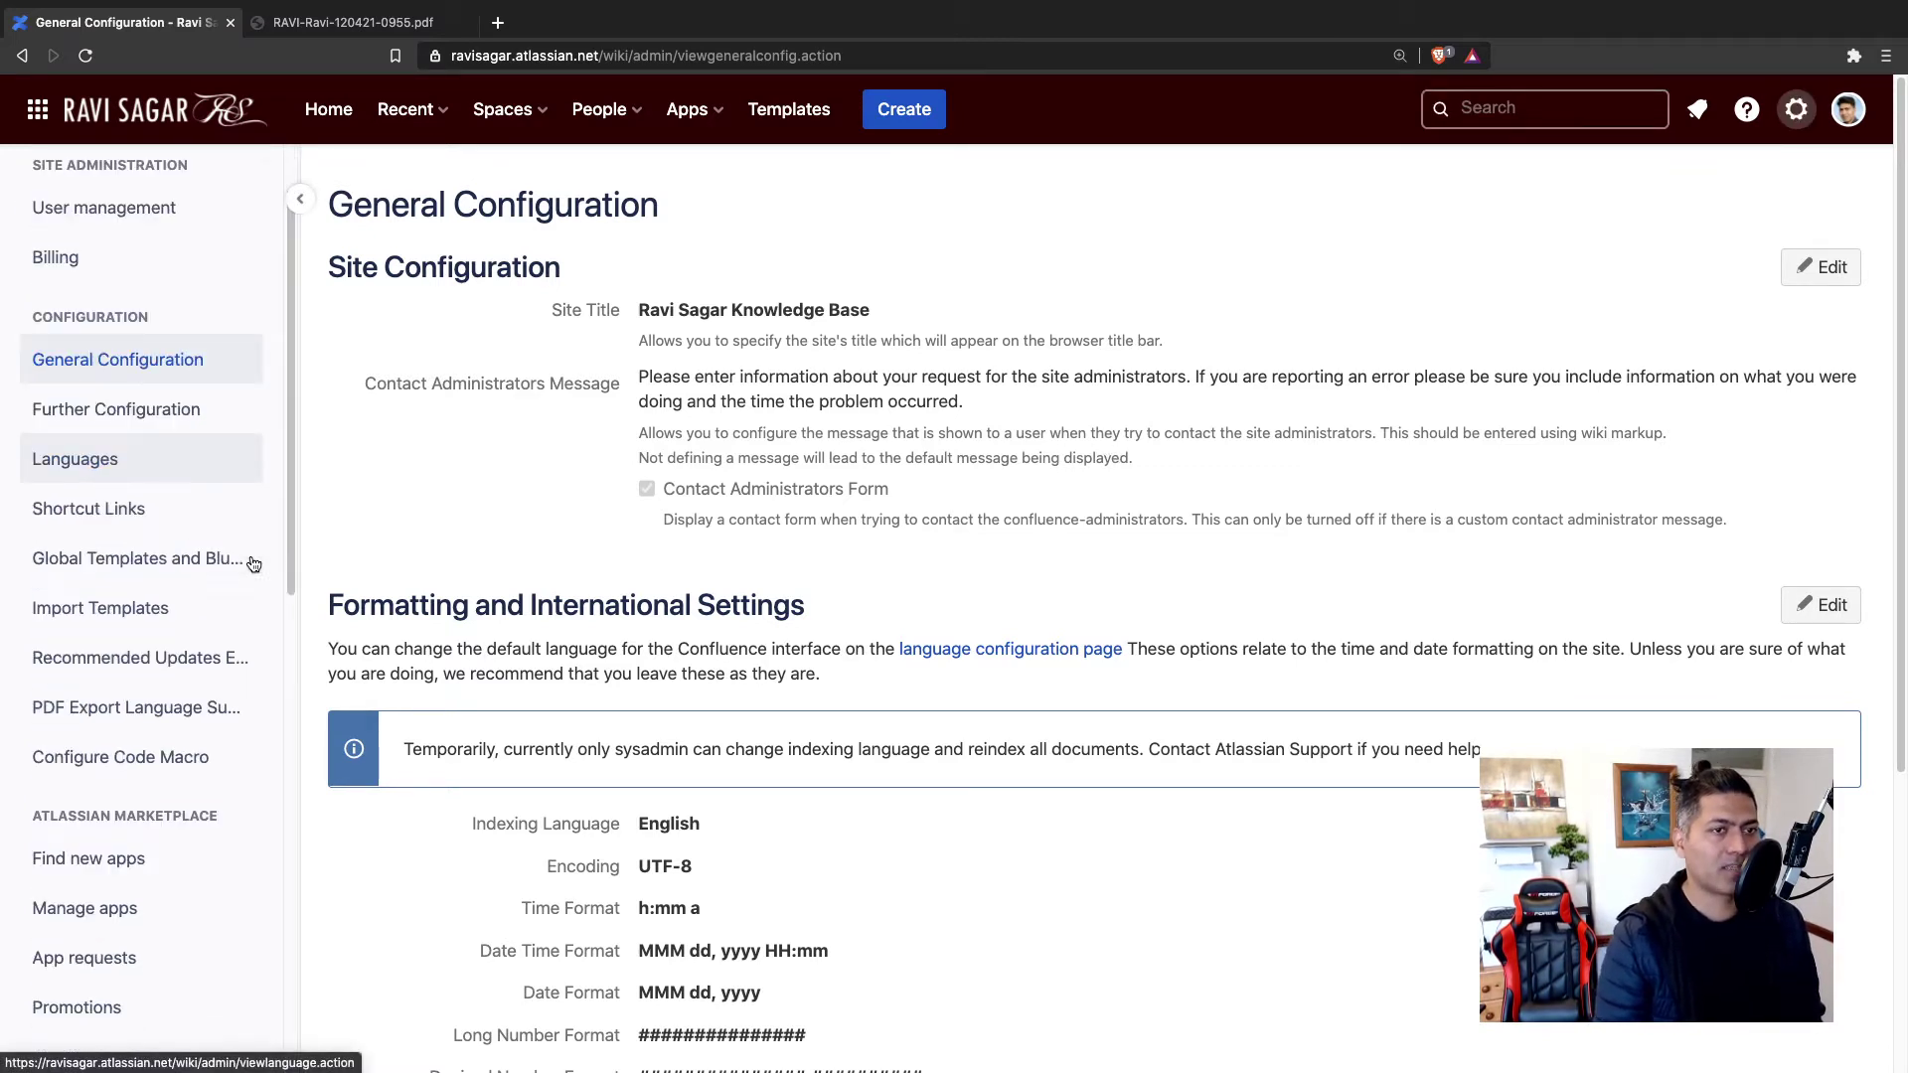
scroll(254, 564, down, 1)
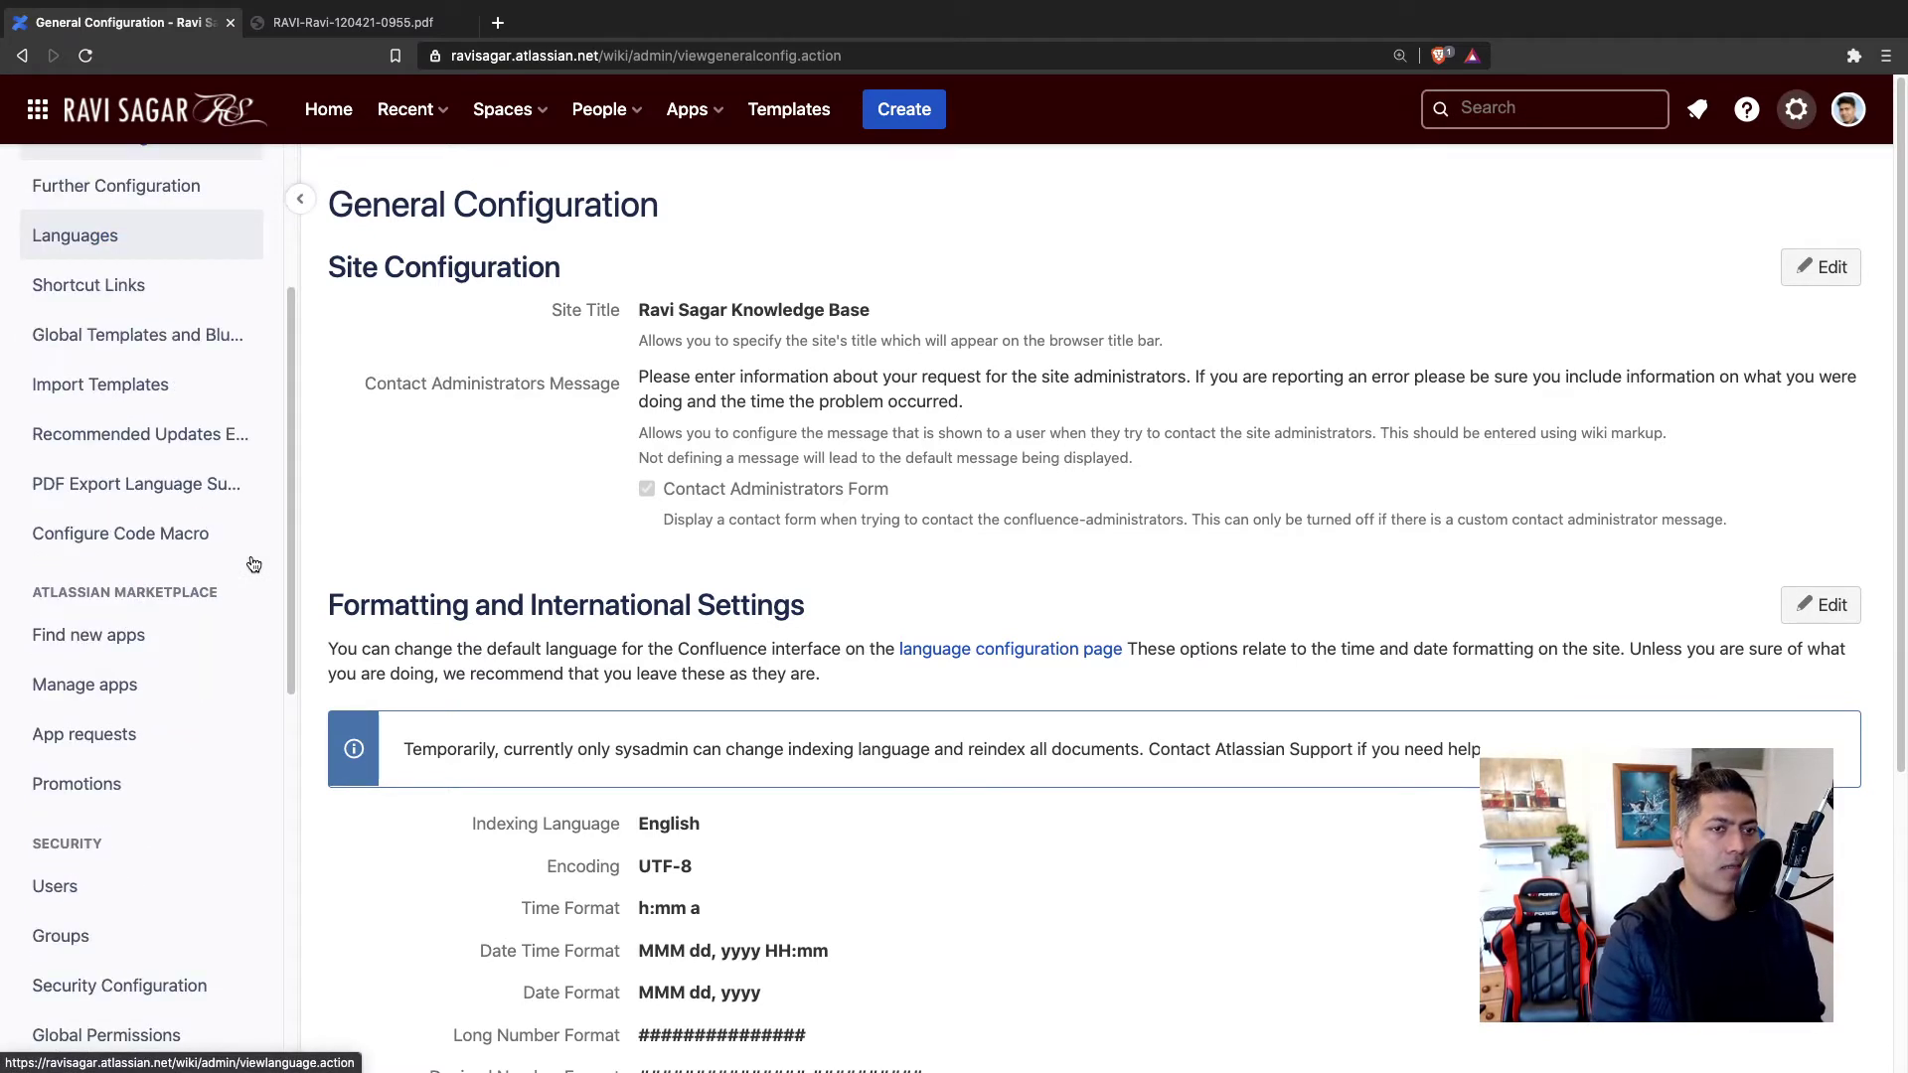
click(101, 487)
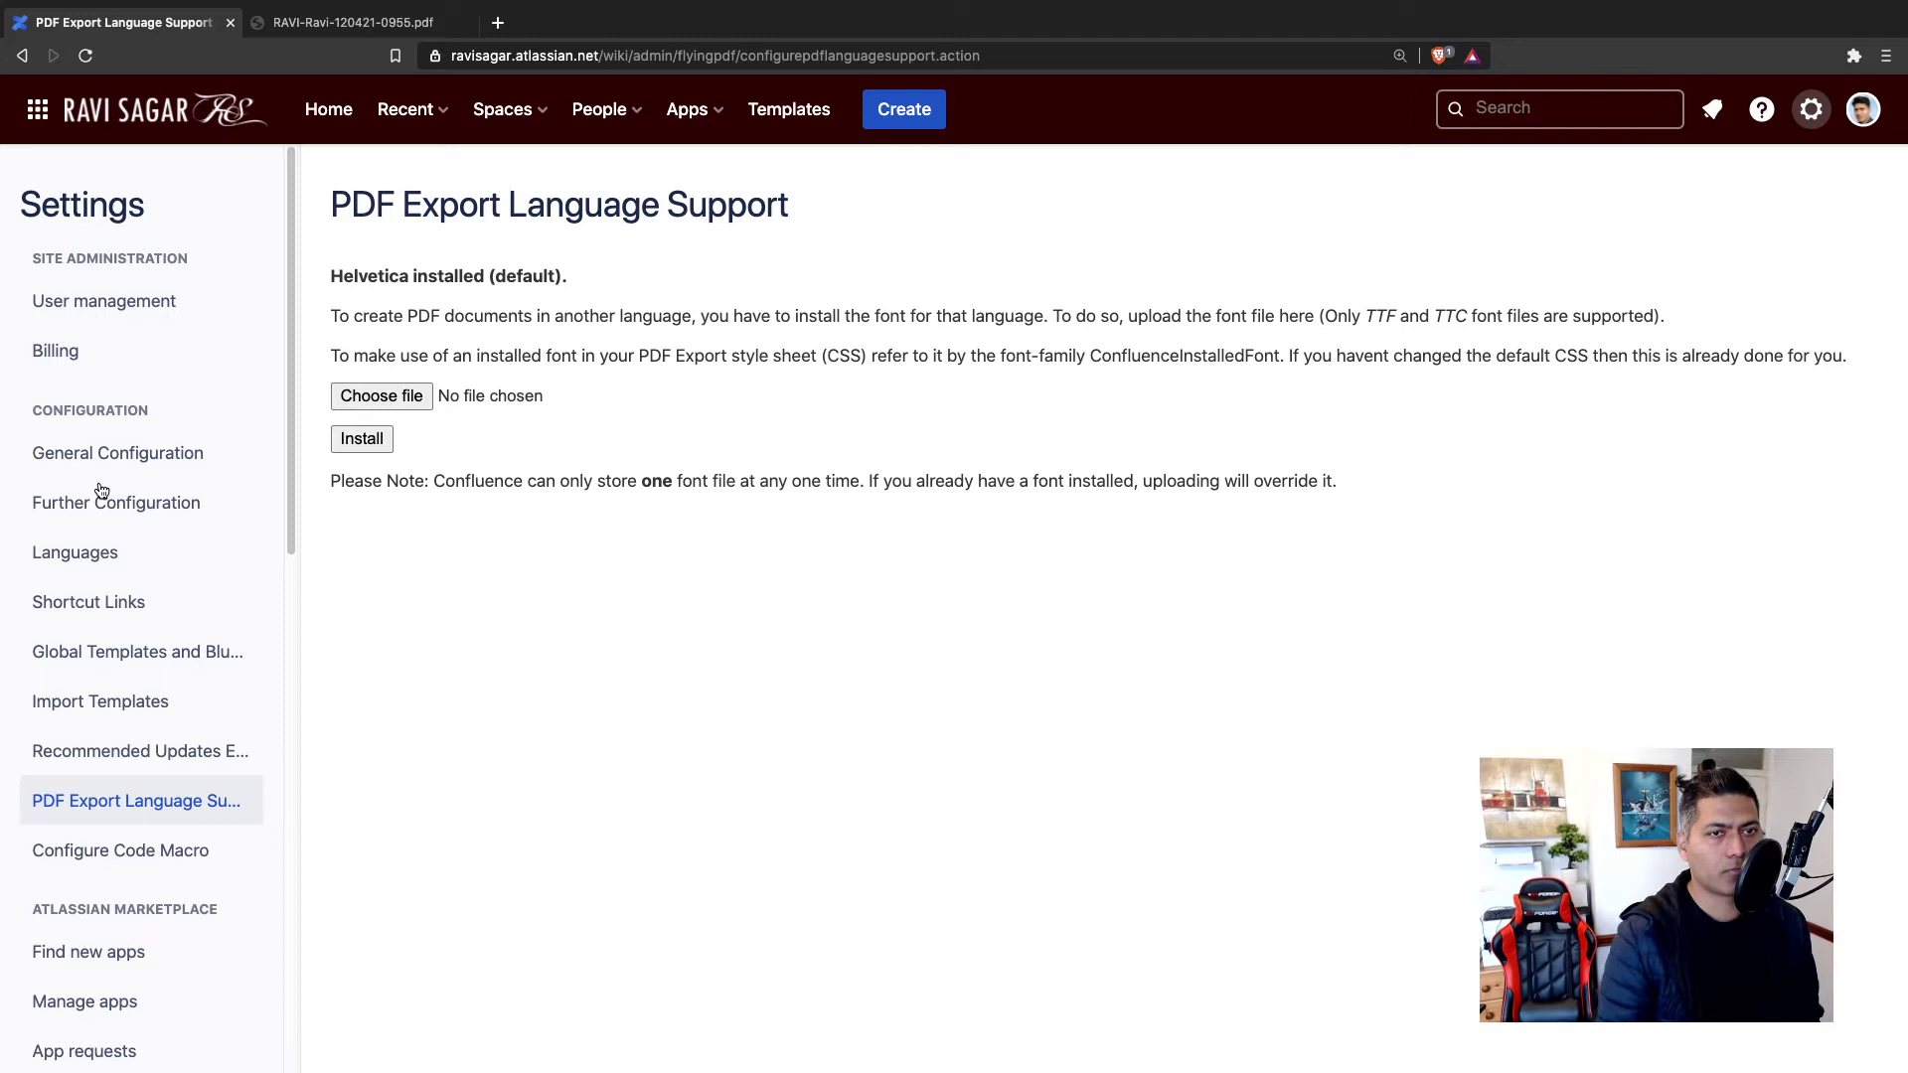
scroll(149, 805, down, 5)
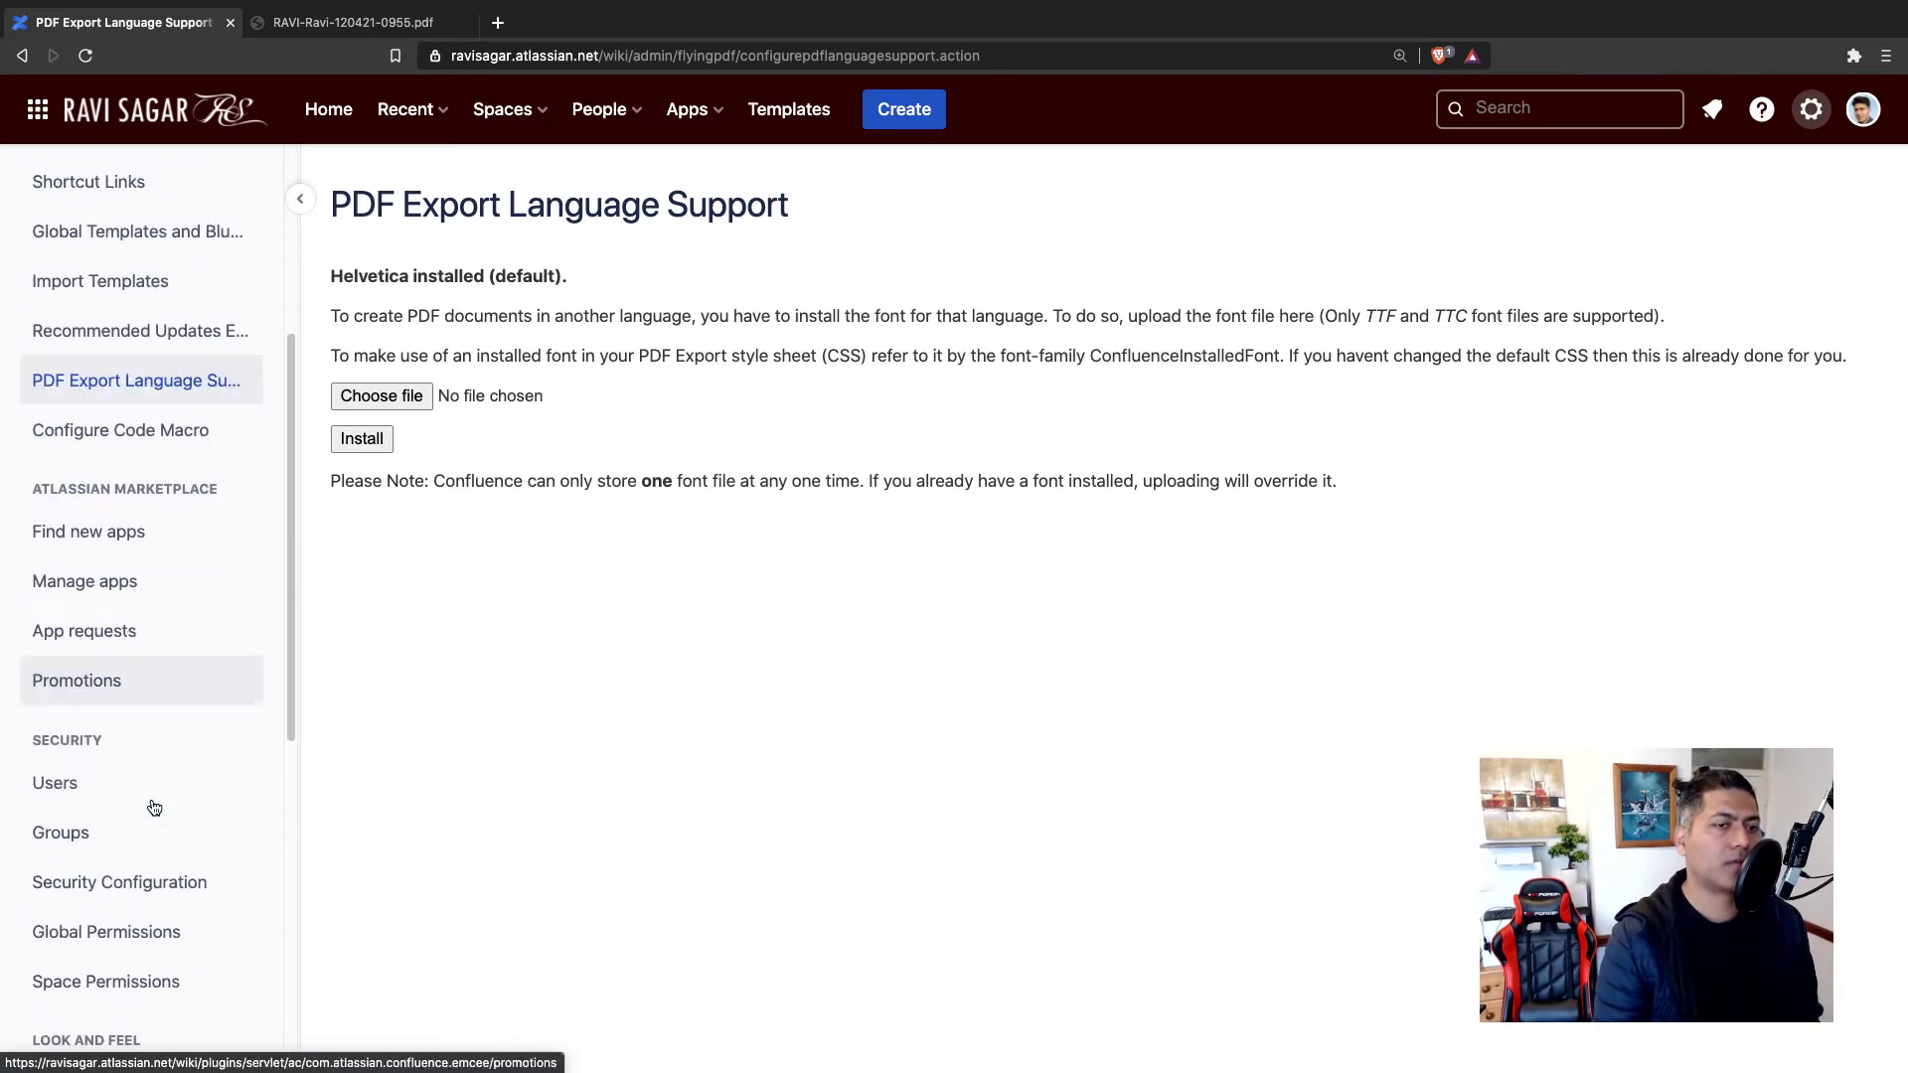
scroll(154, 807, down, 3)
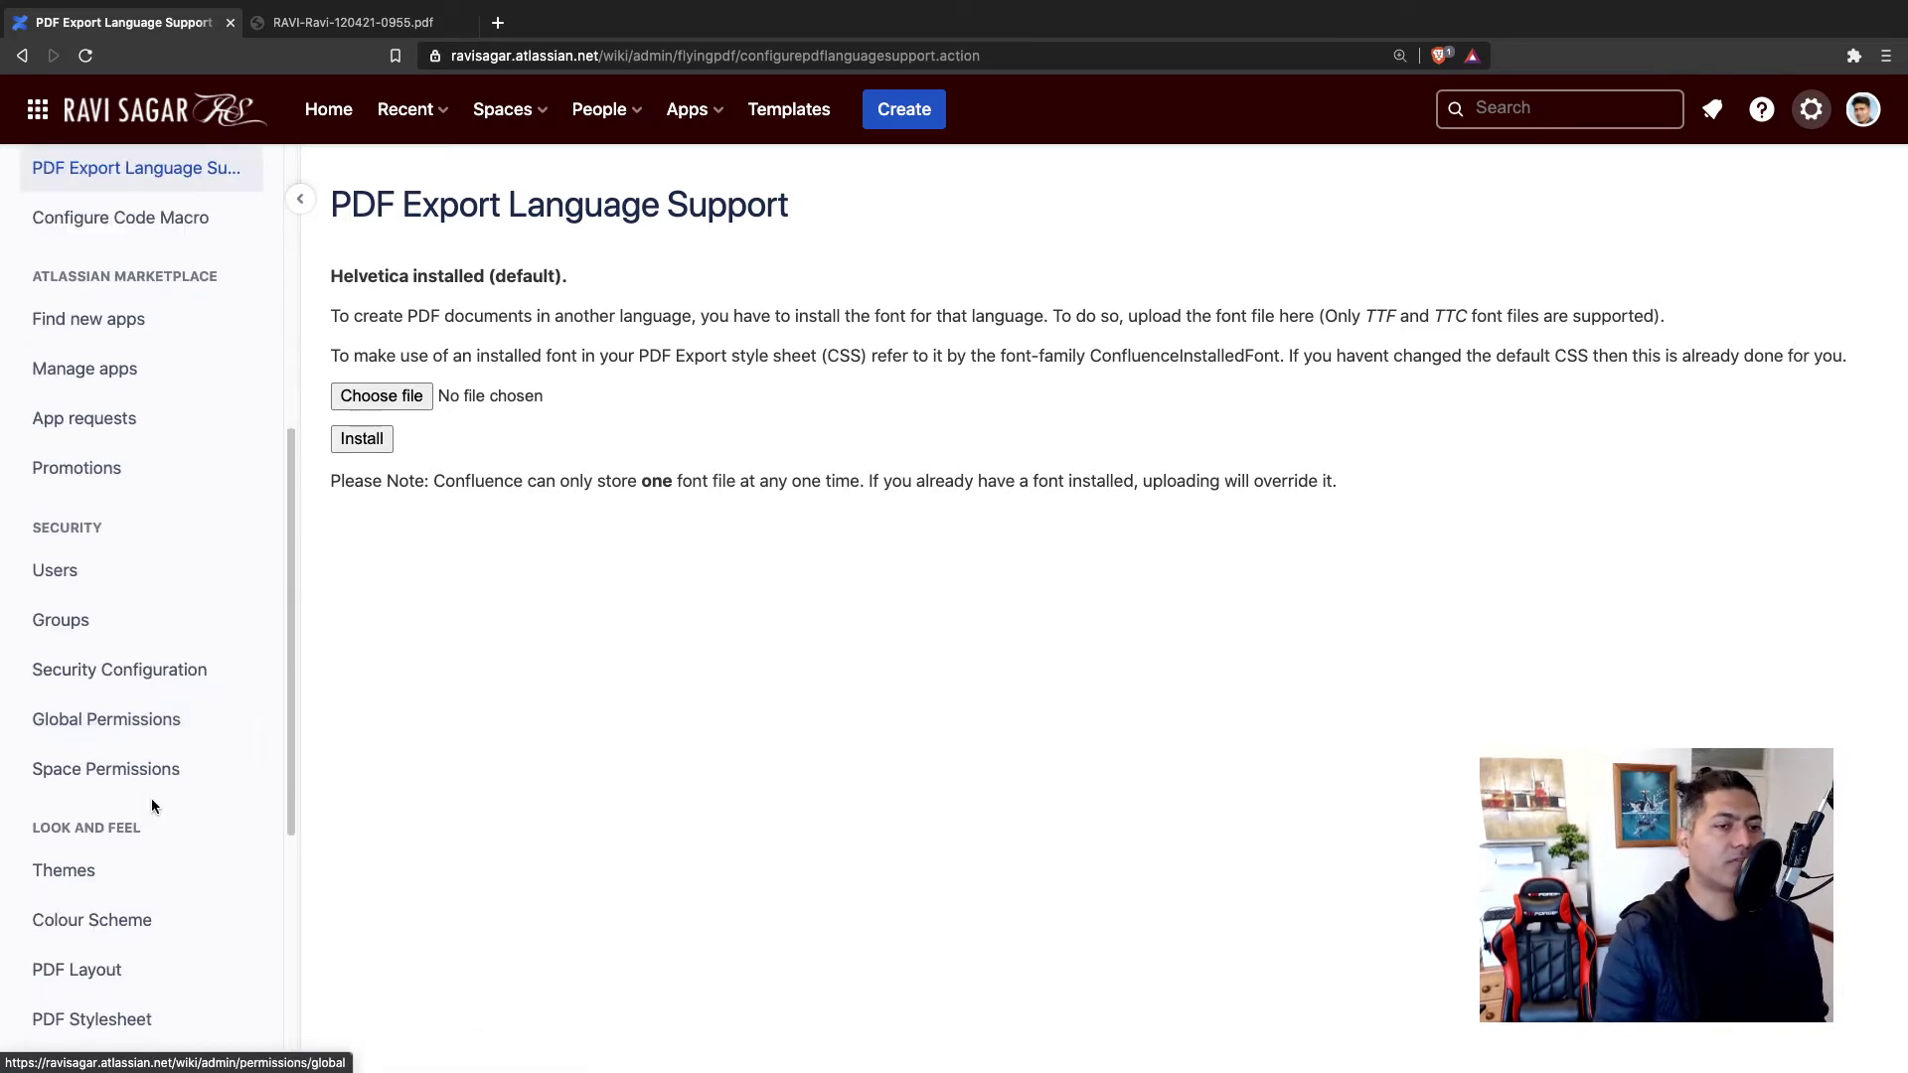
Step: Edit Global PDF Layout and type the owner's name plus 'PDF T' in the Title Page field
click(107, 974)
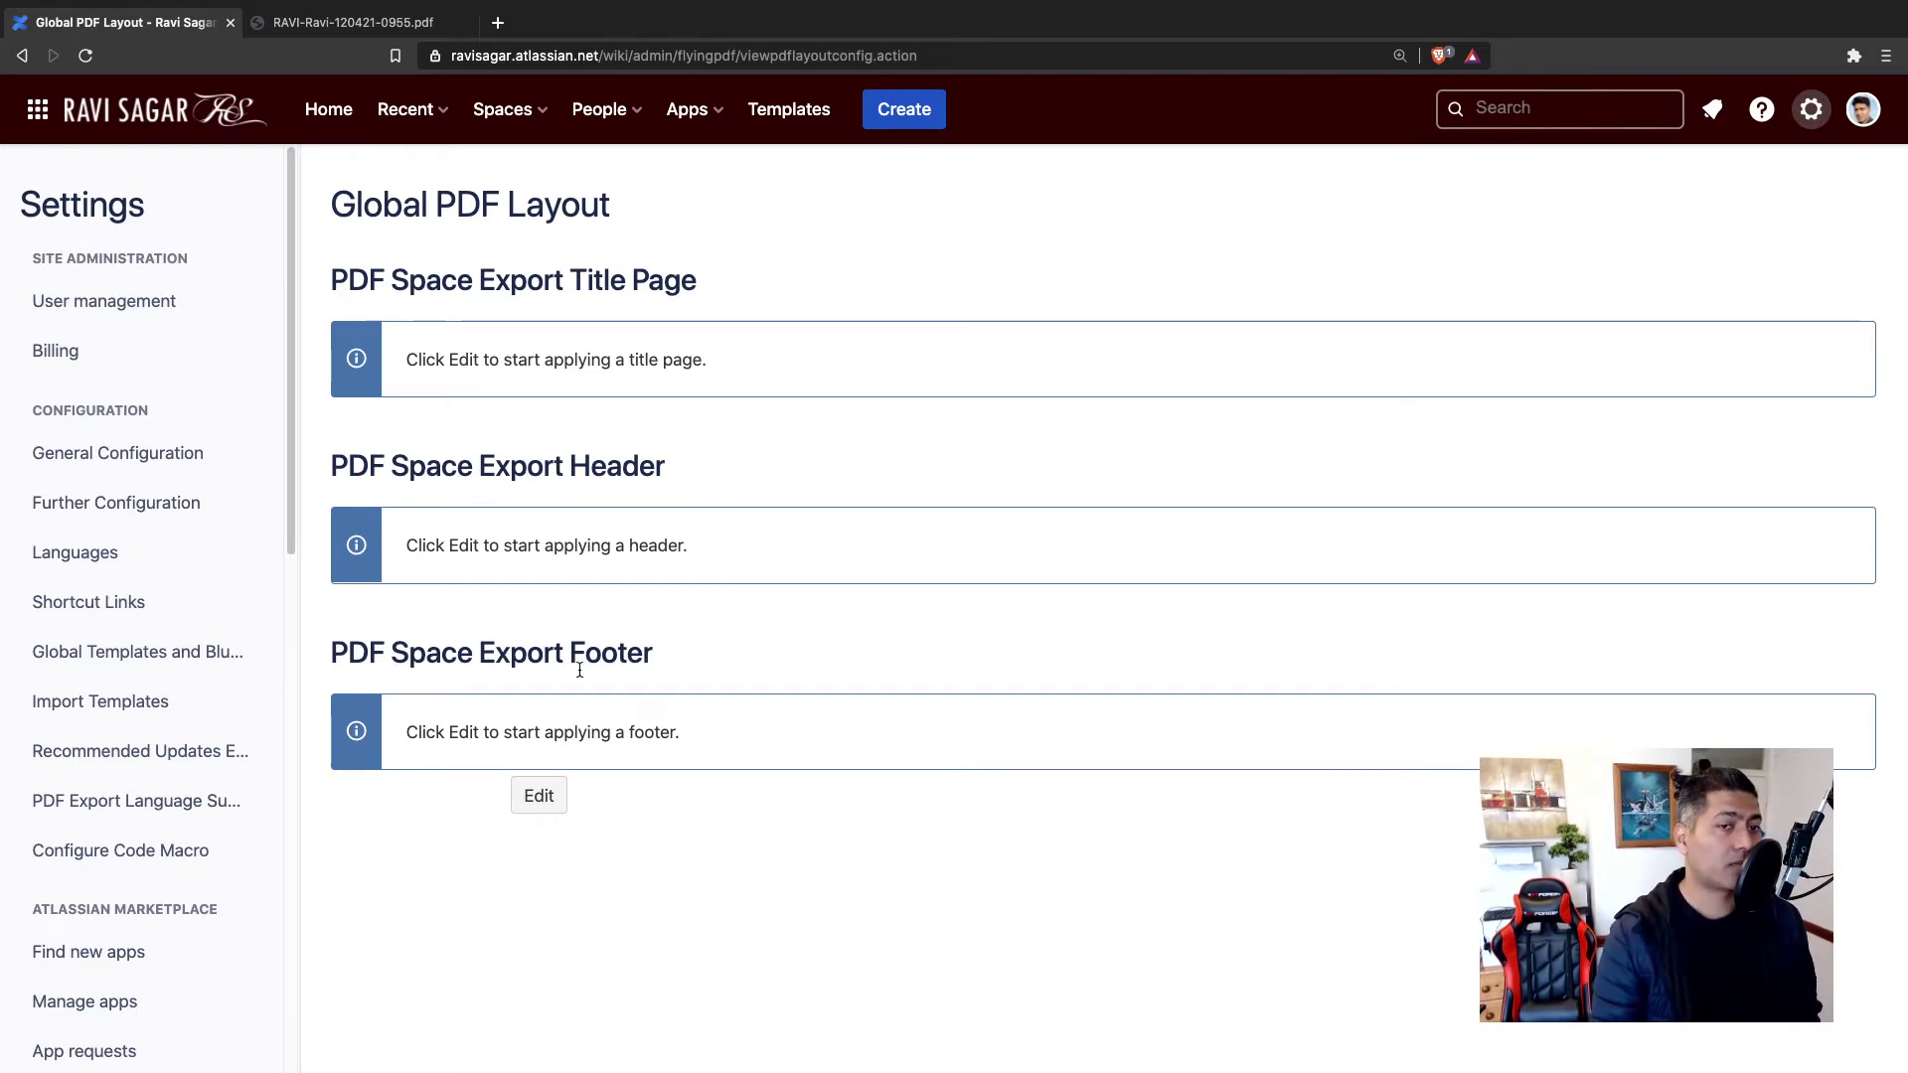
click(540, 805)
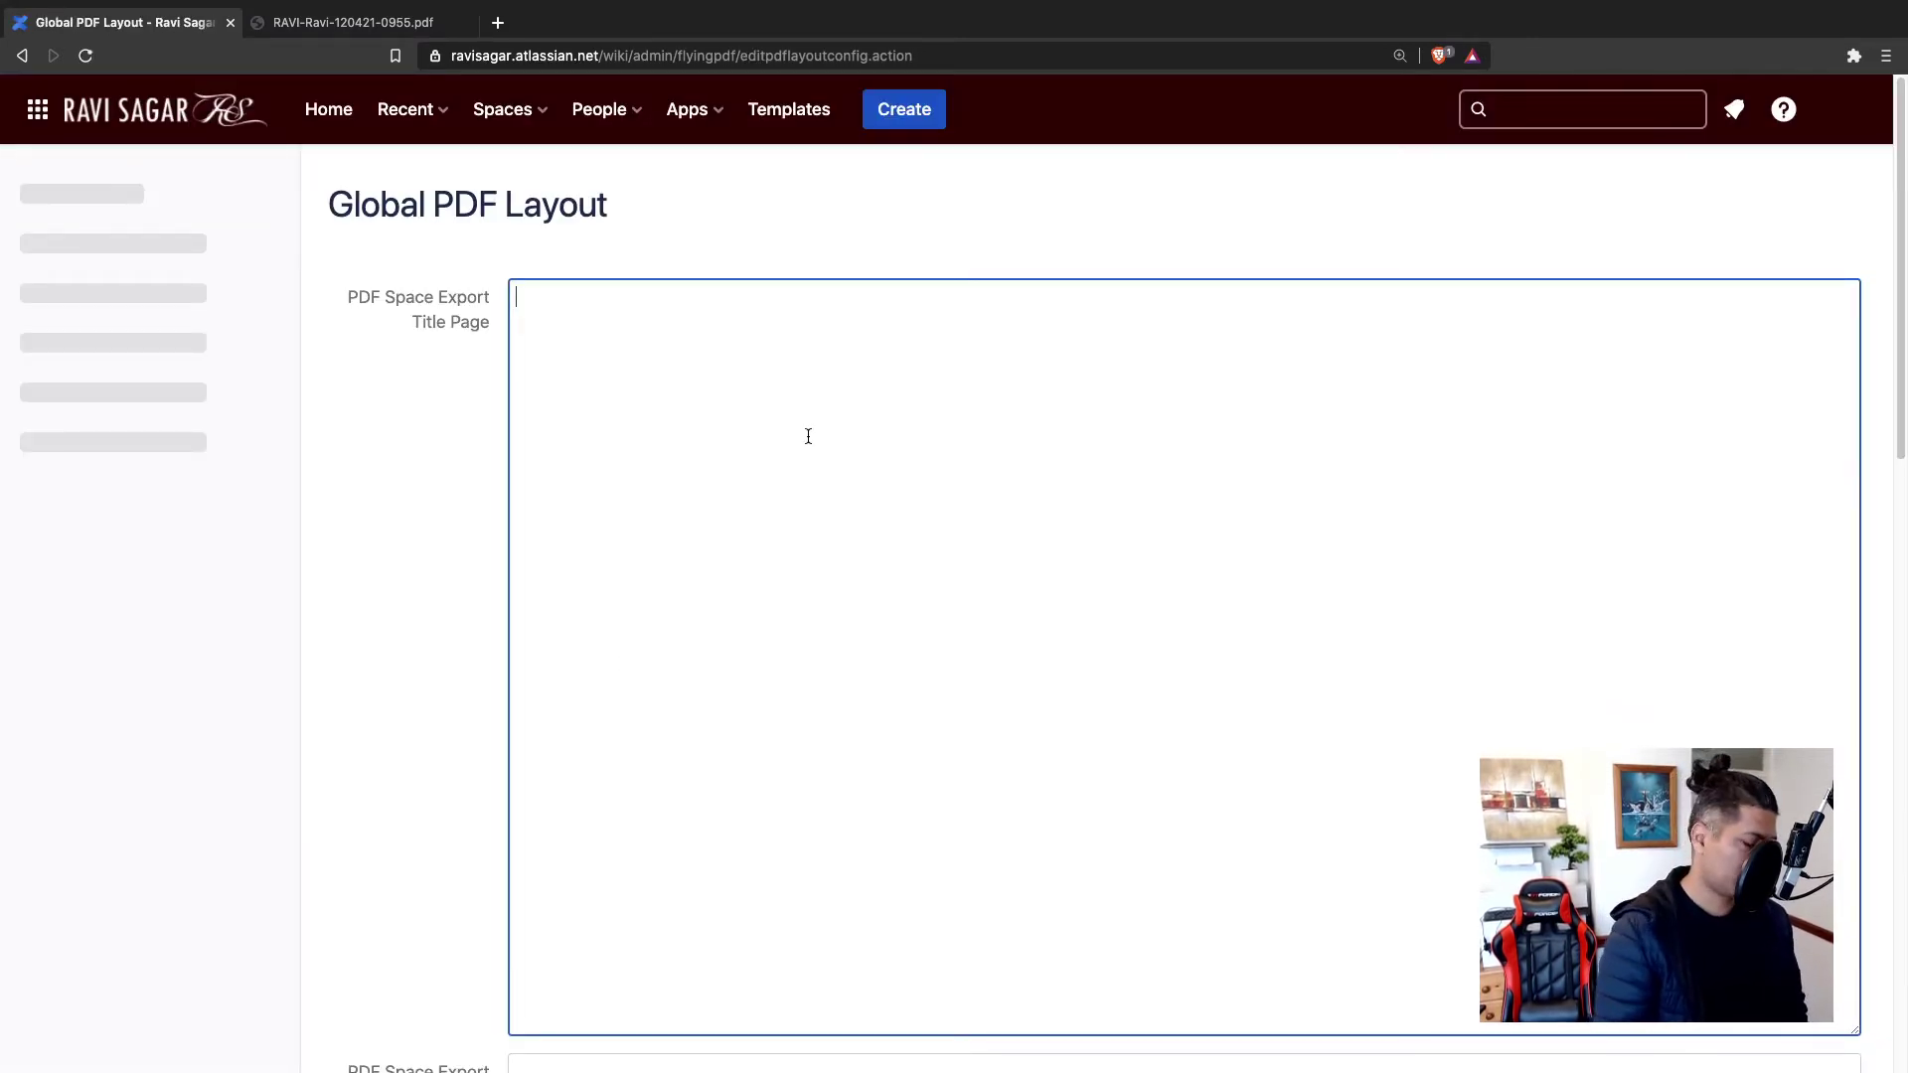
text(Ravi S)
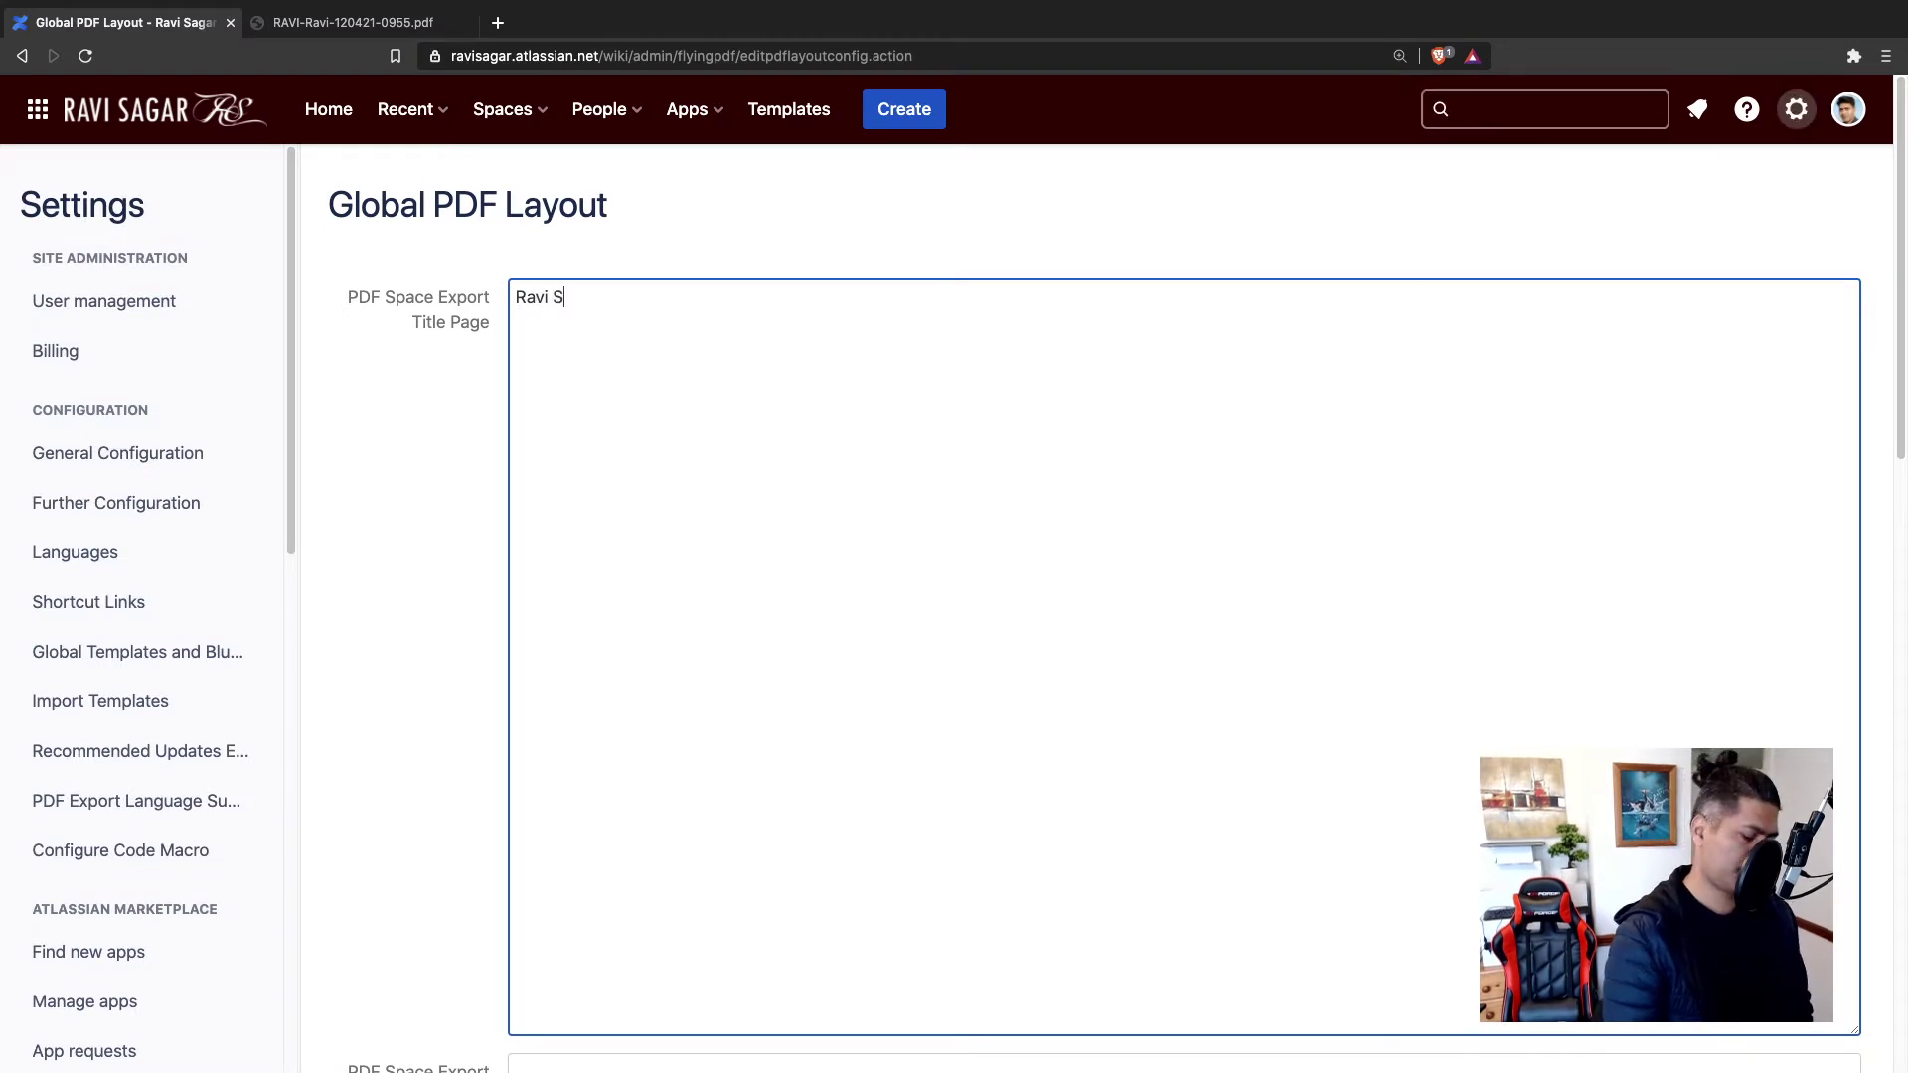
text(agar)
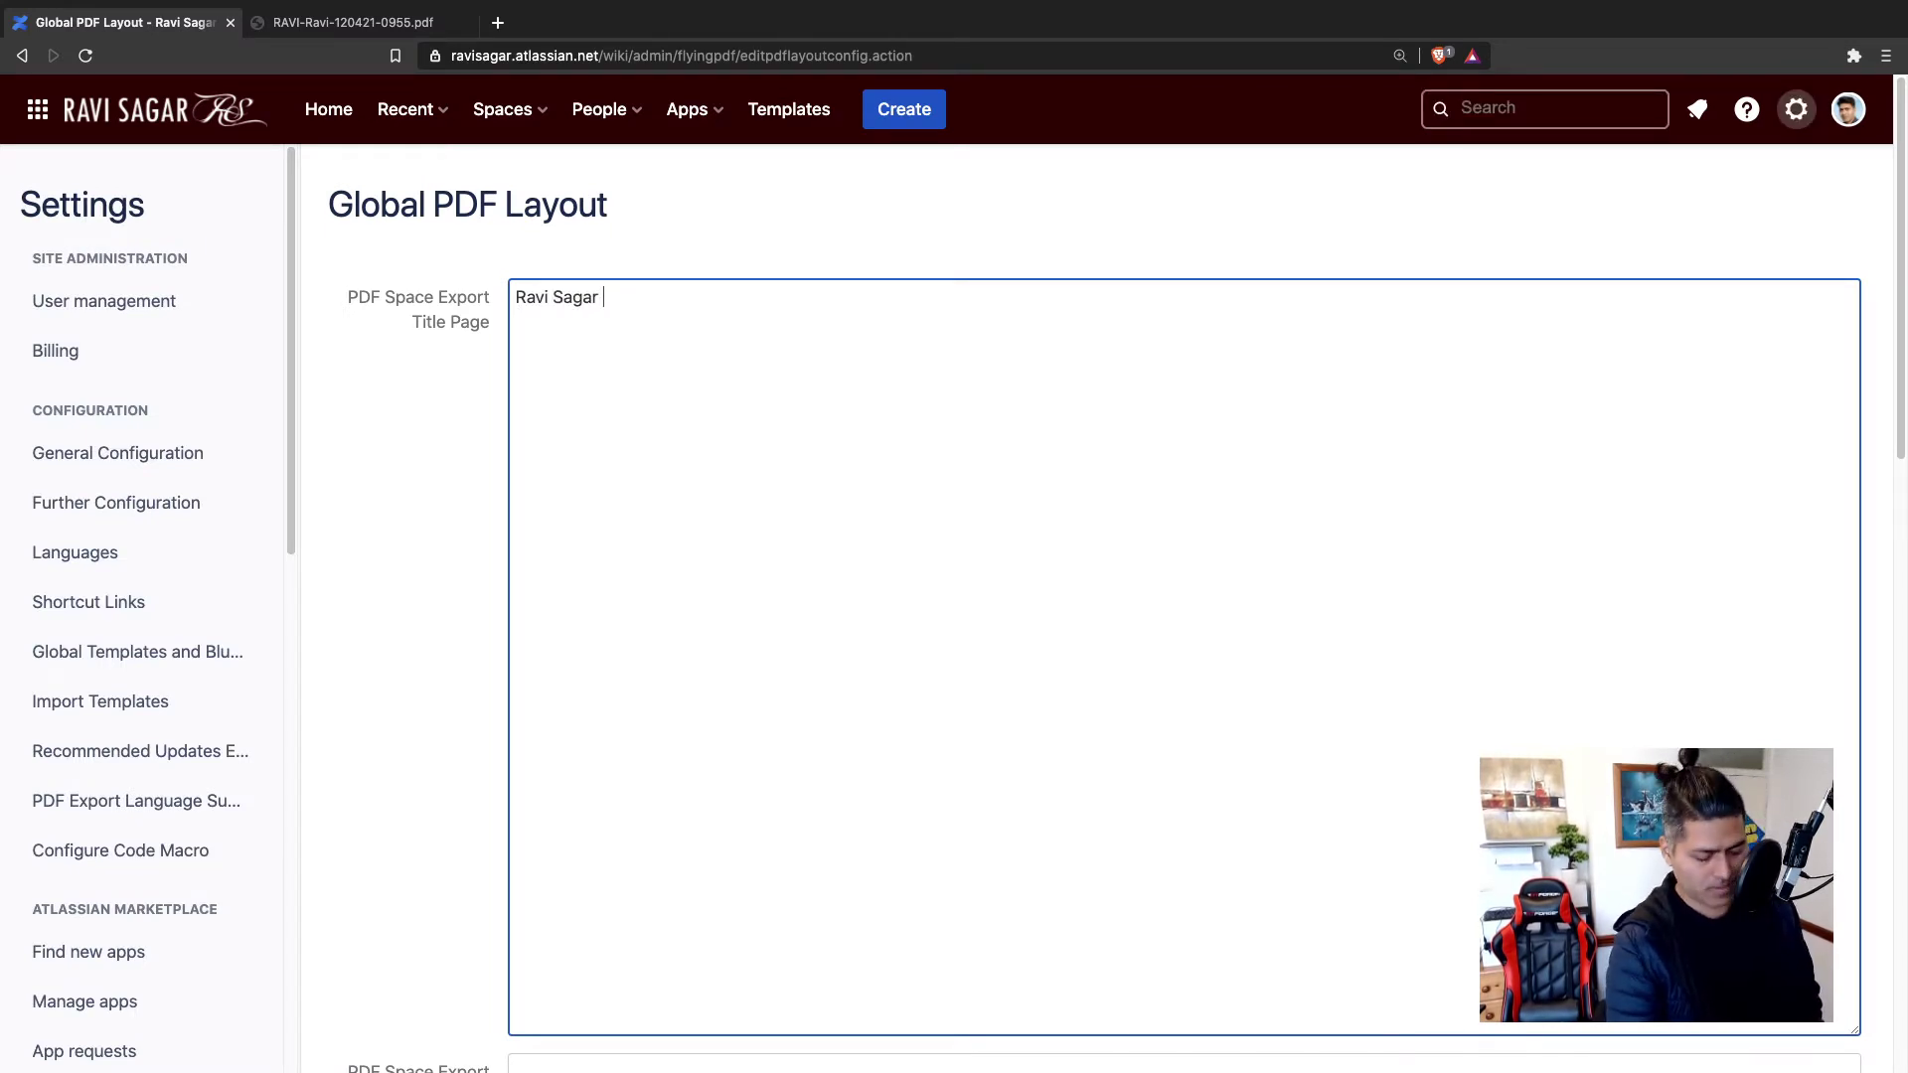
text( PDF TGu)
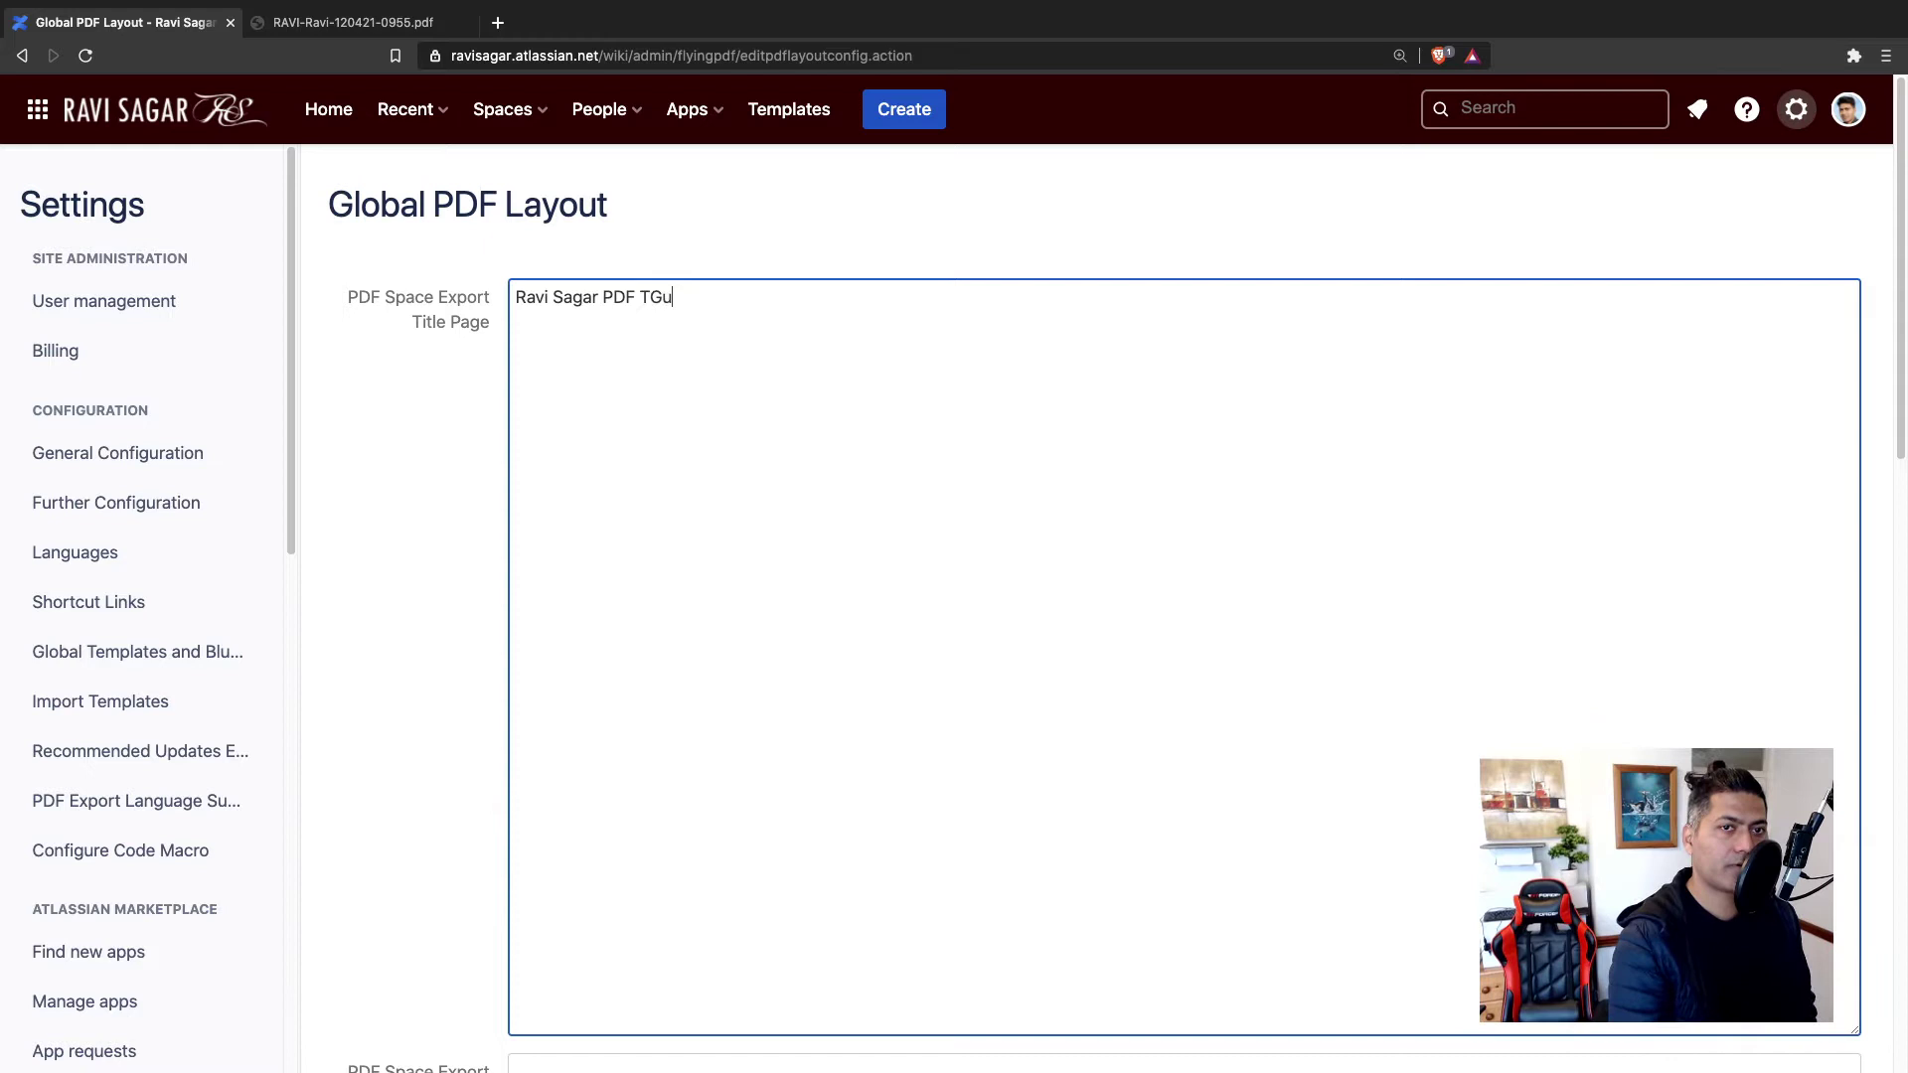
key(BackSpace)
key(BackSpace)
text(t)
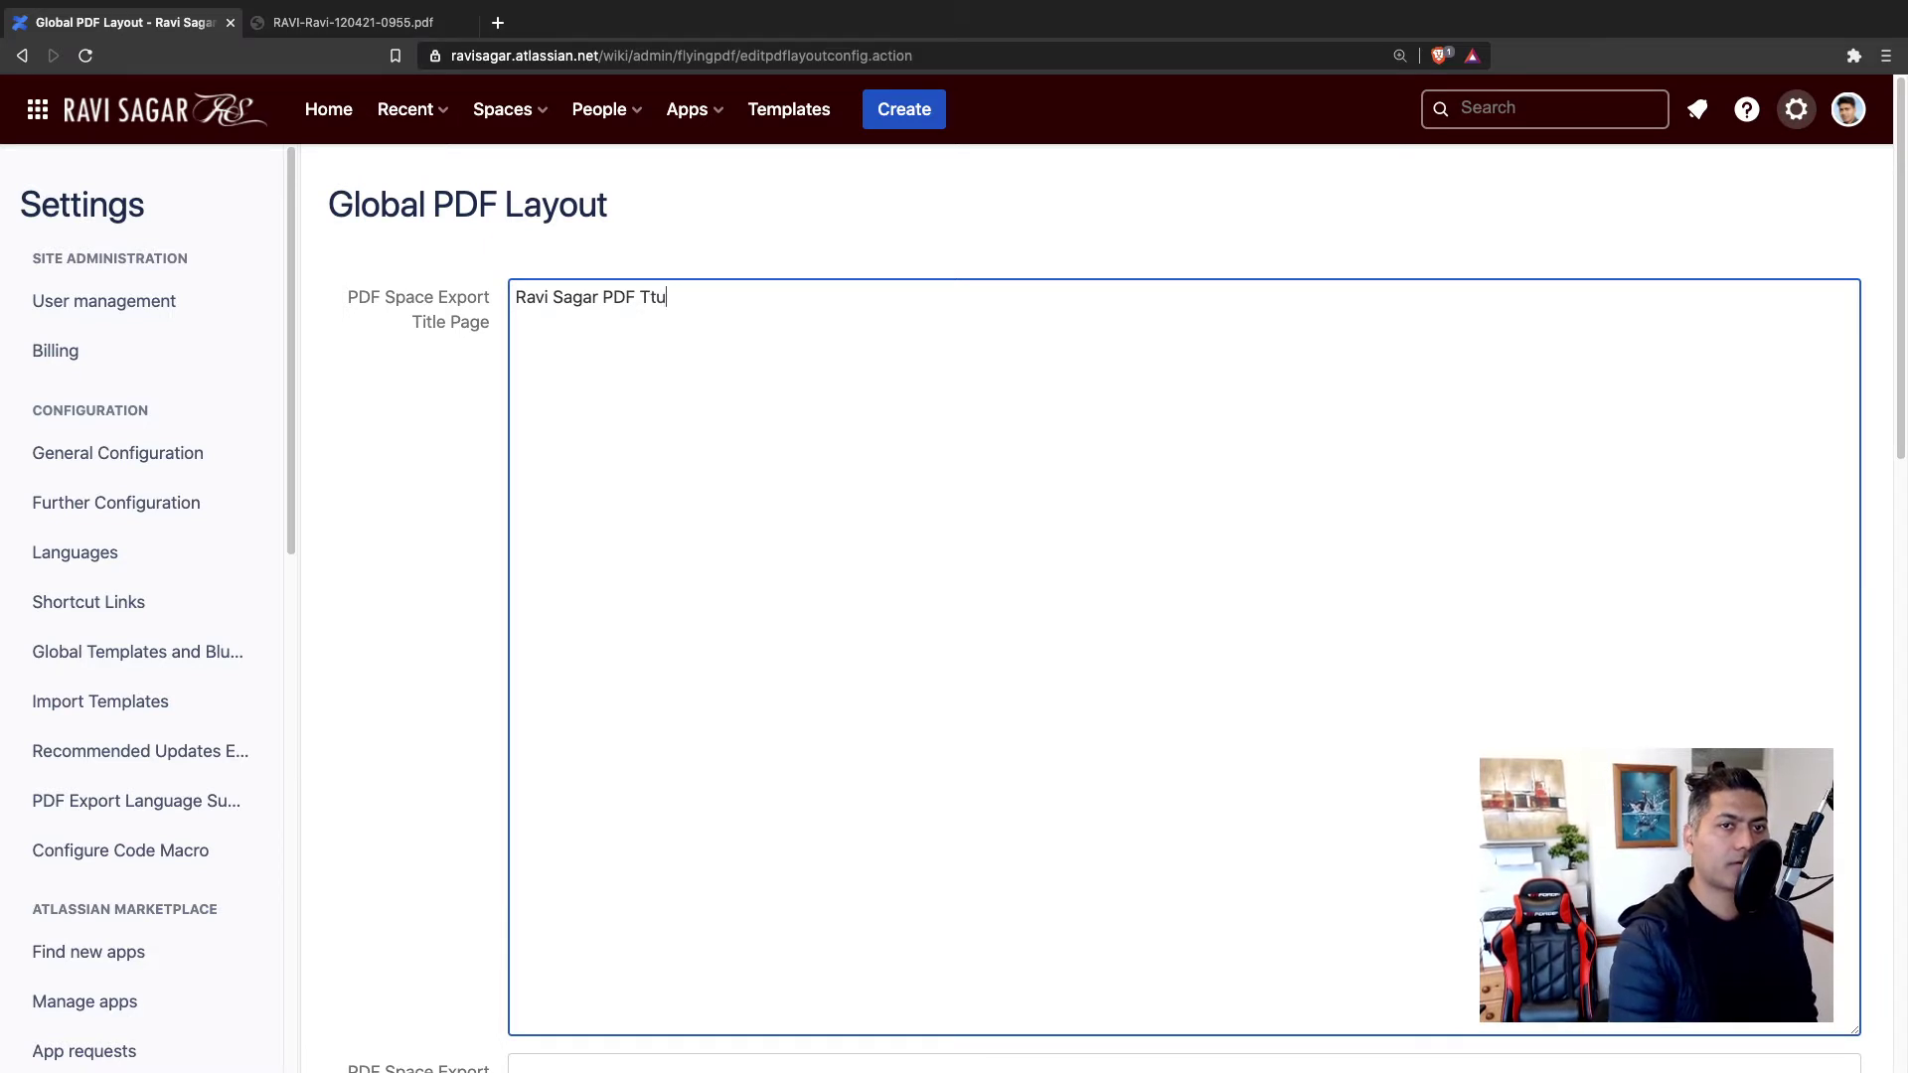
key(BackSpace)
key(BackSpace)
Step: Complete the title as 'PDF Title' and set the header to 'Header of the PDF'
text(it)
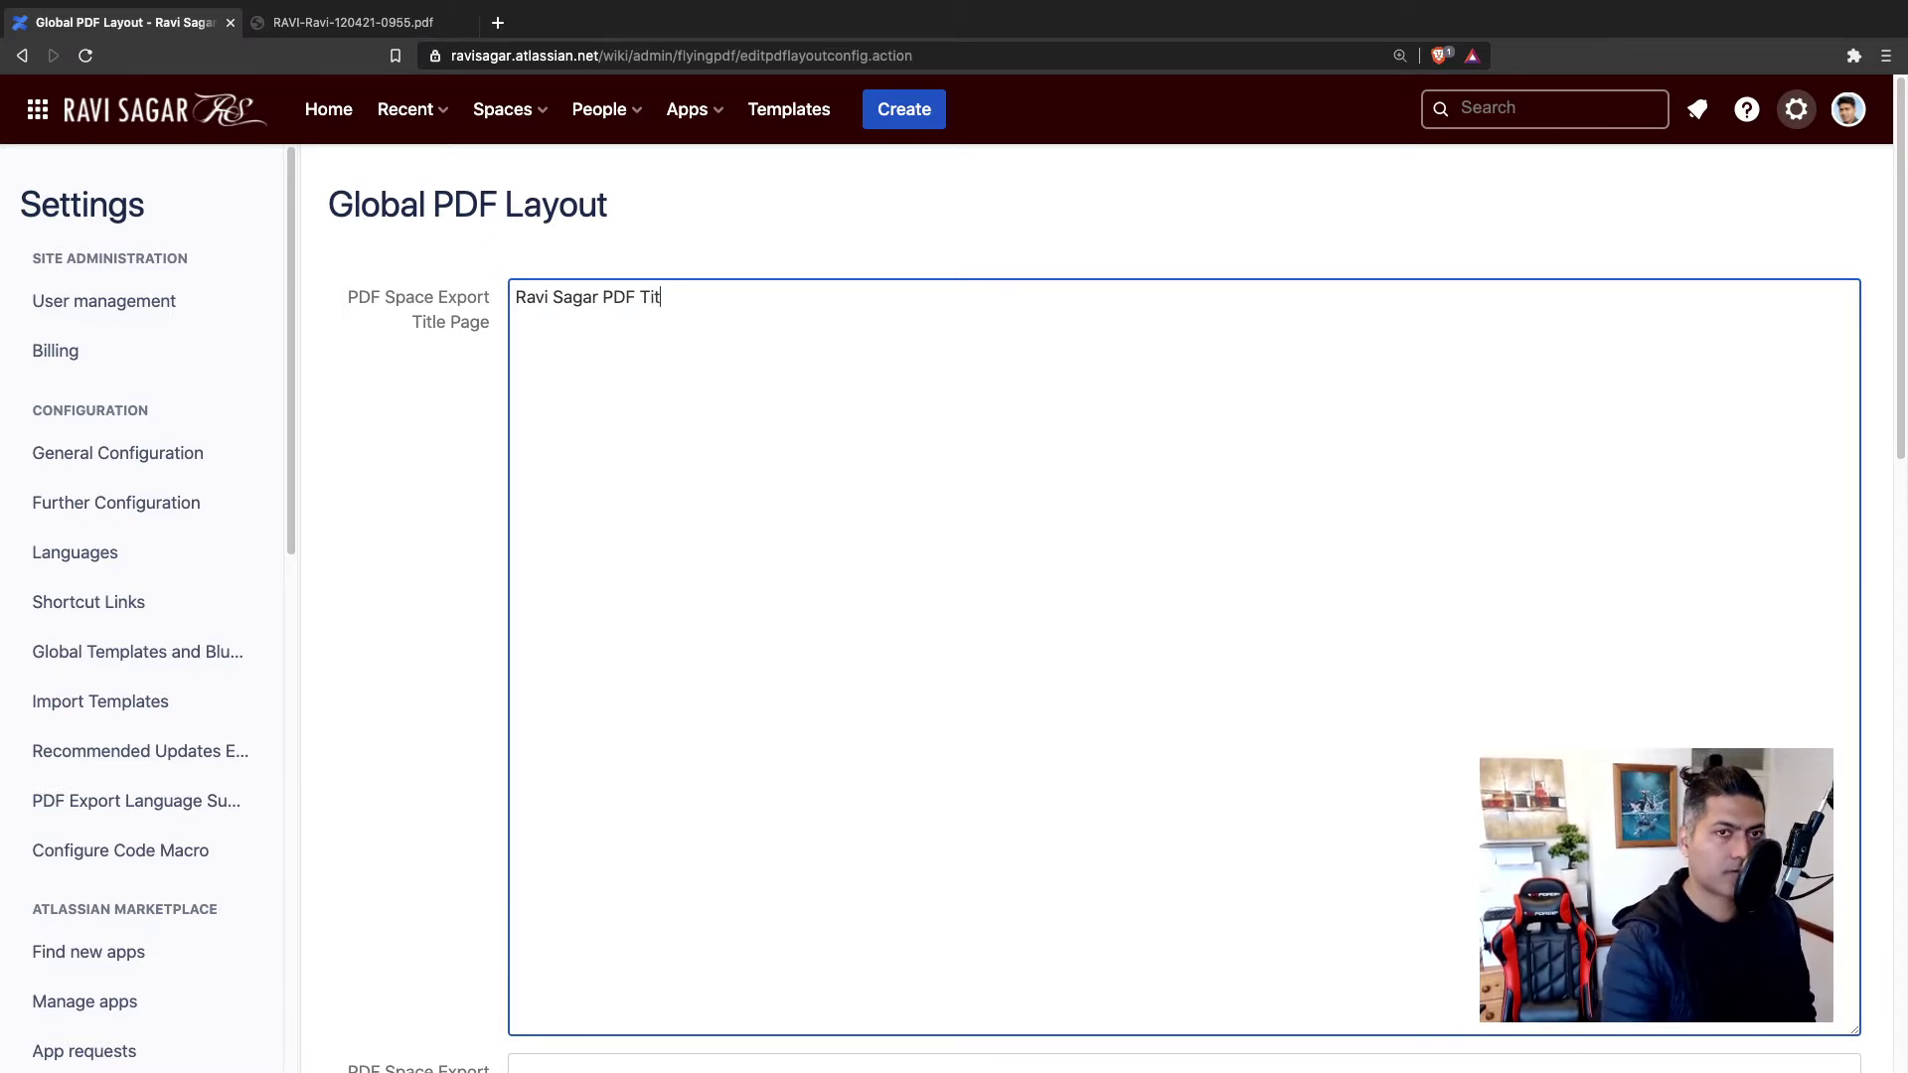
text(le)
scroll(807, 448, down, 5)
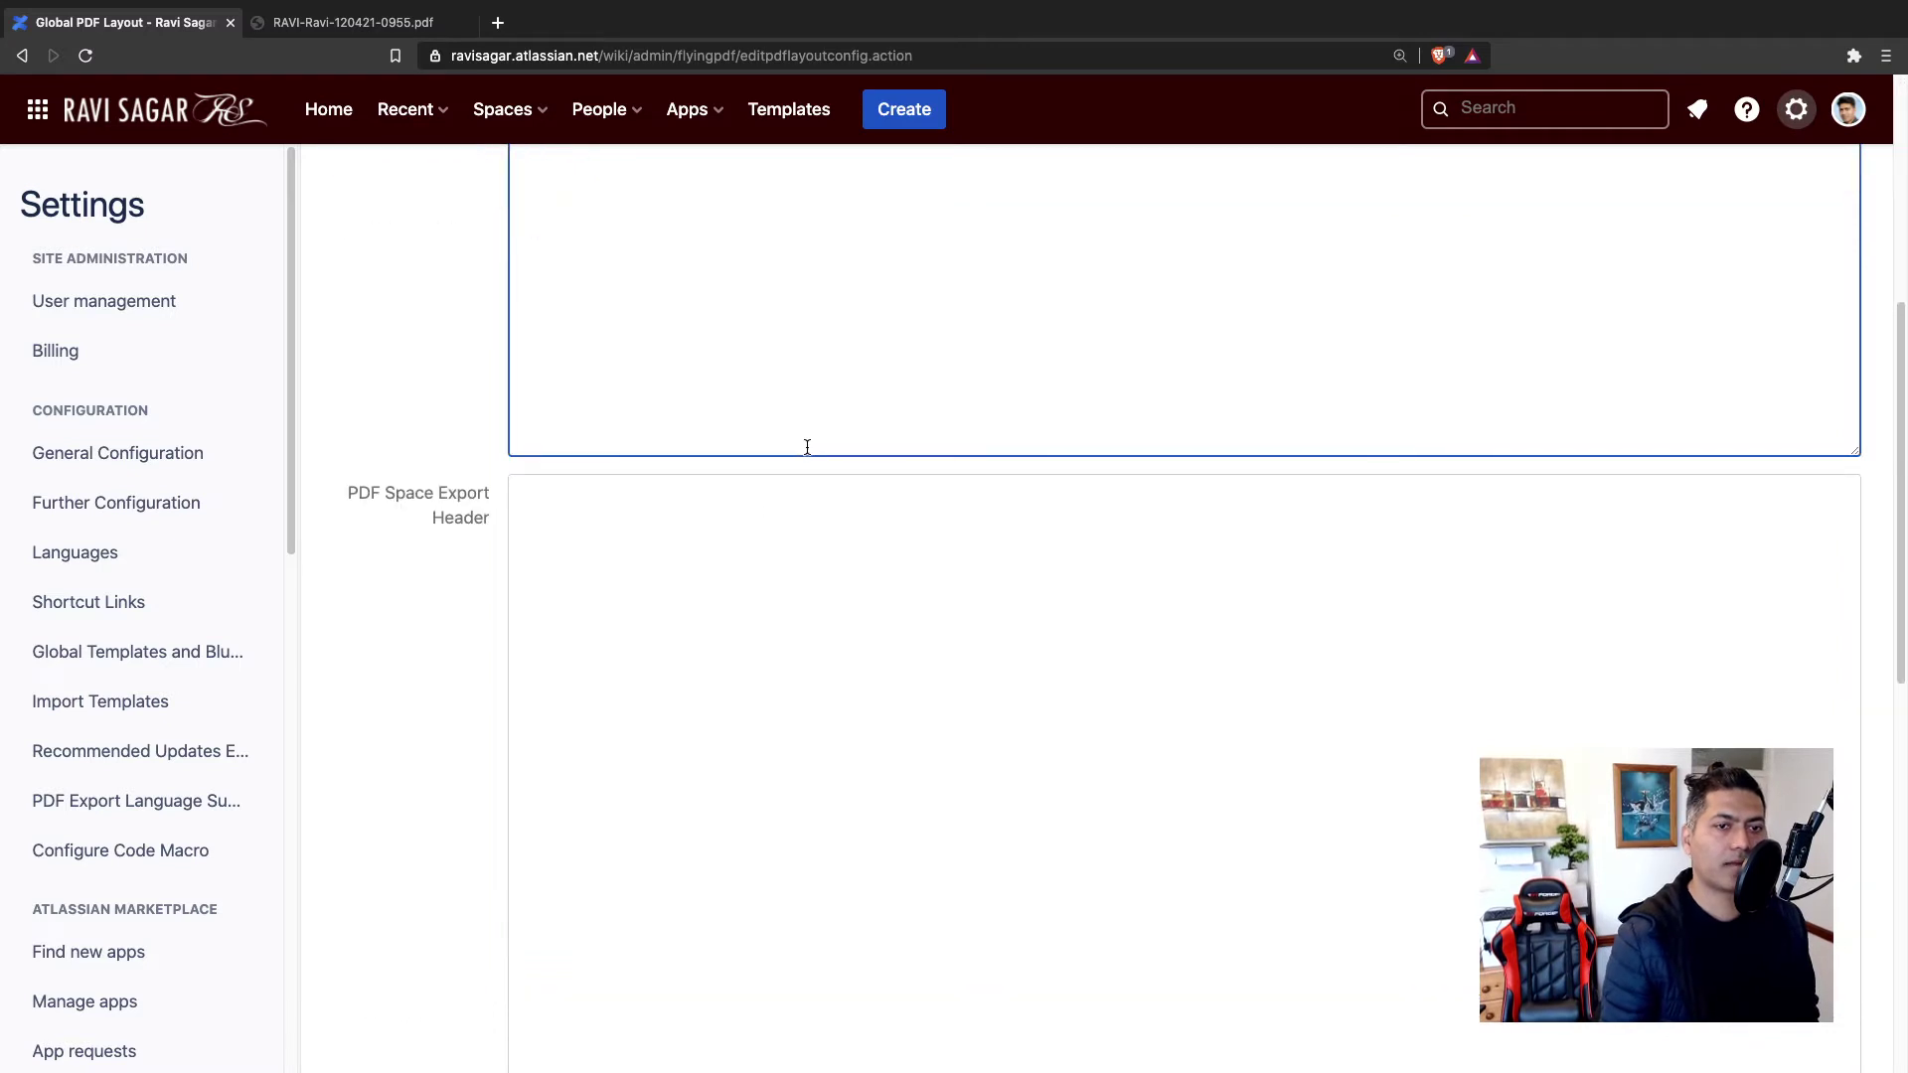
click(660, 590)
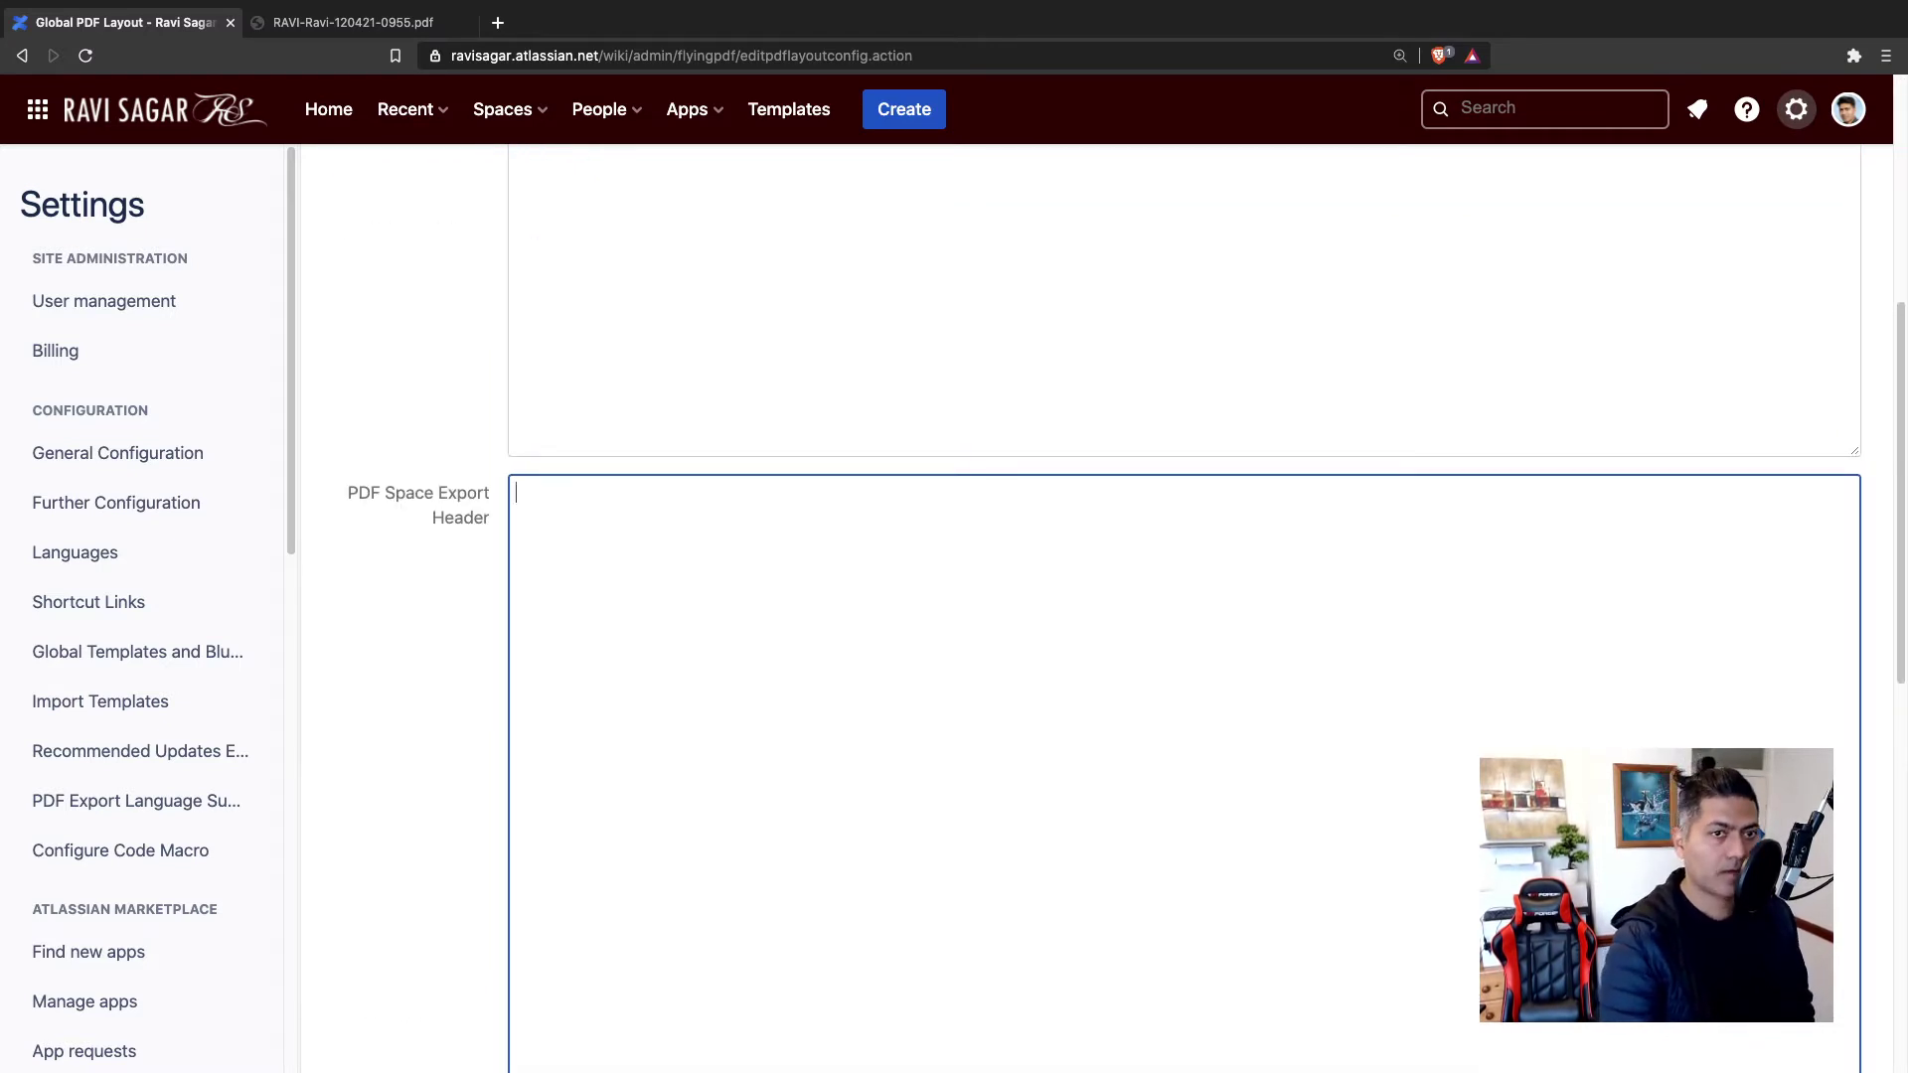
text(Header of the P)
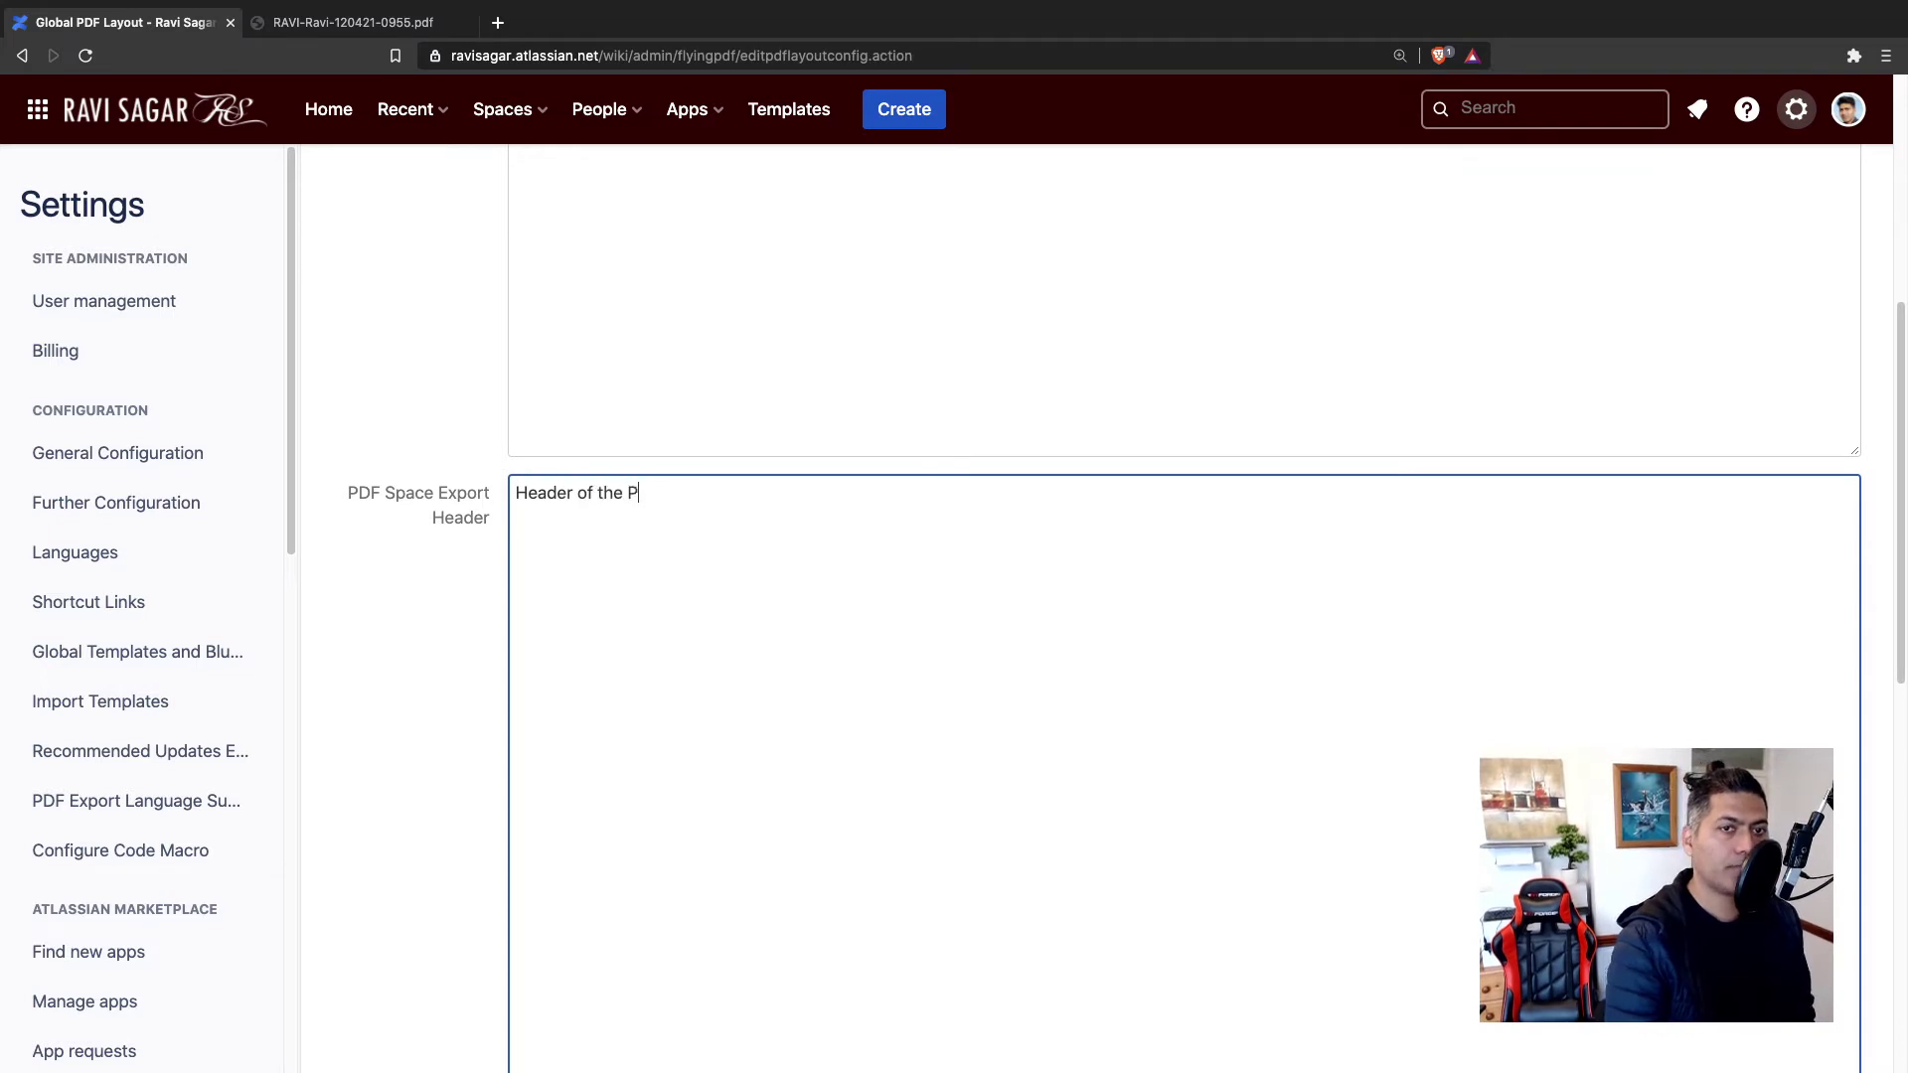
text(DF)
Step: Enter the footer text 'Footer of the PDF' and magnify the page to check it
scroll(1182, 606, down, 9)
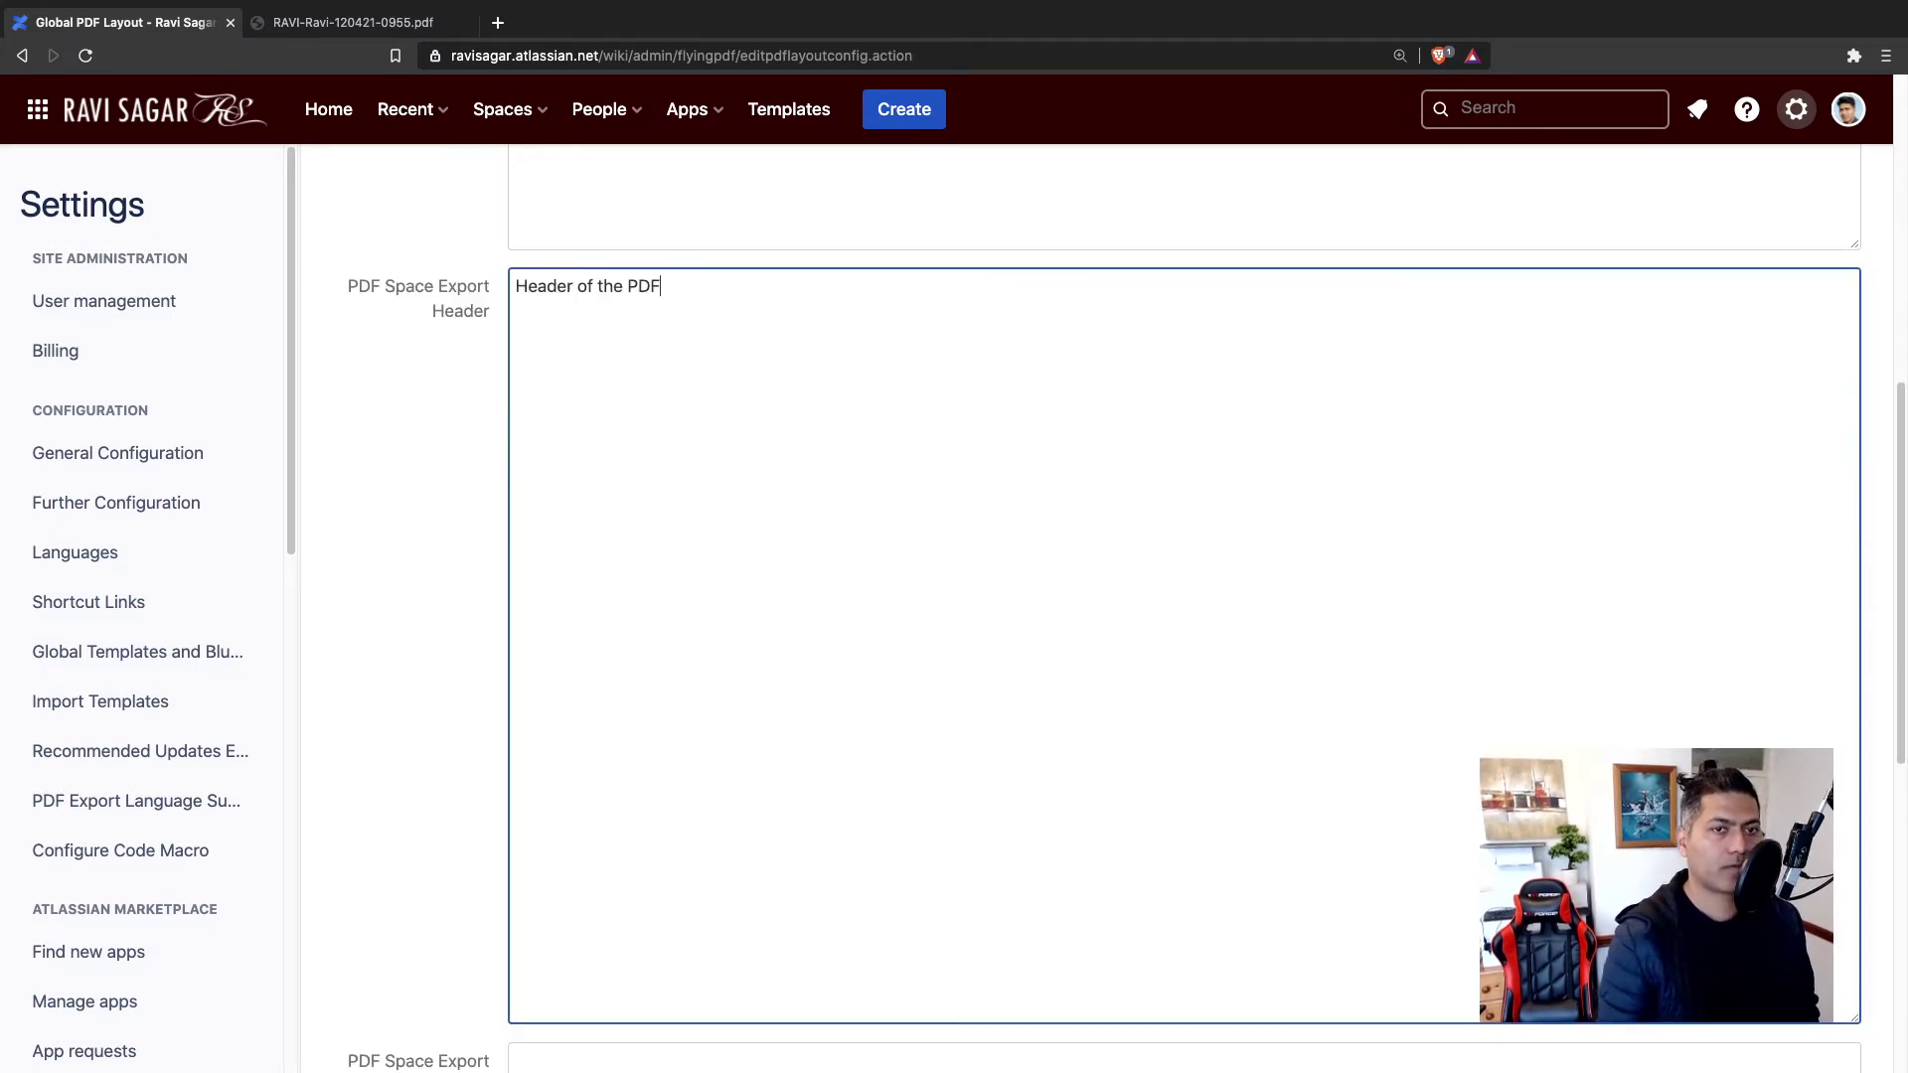
click(657, 520)
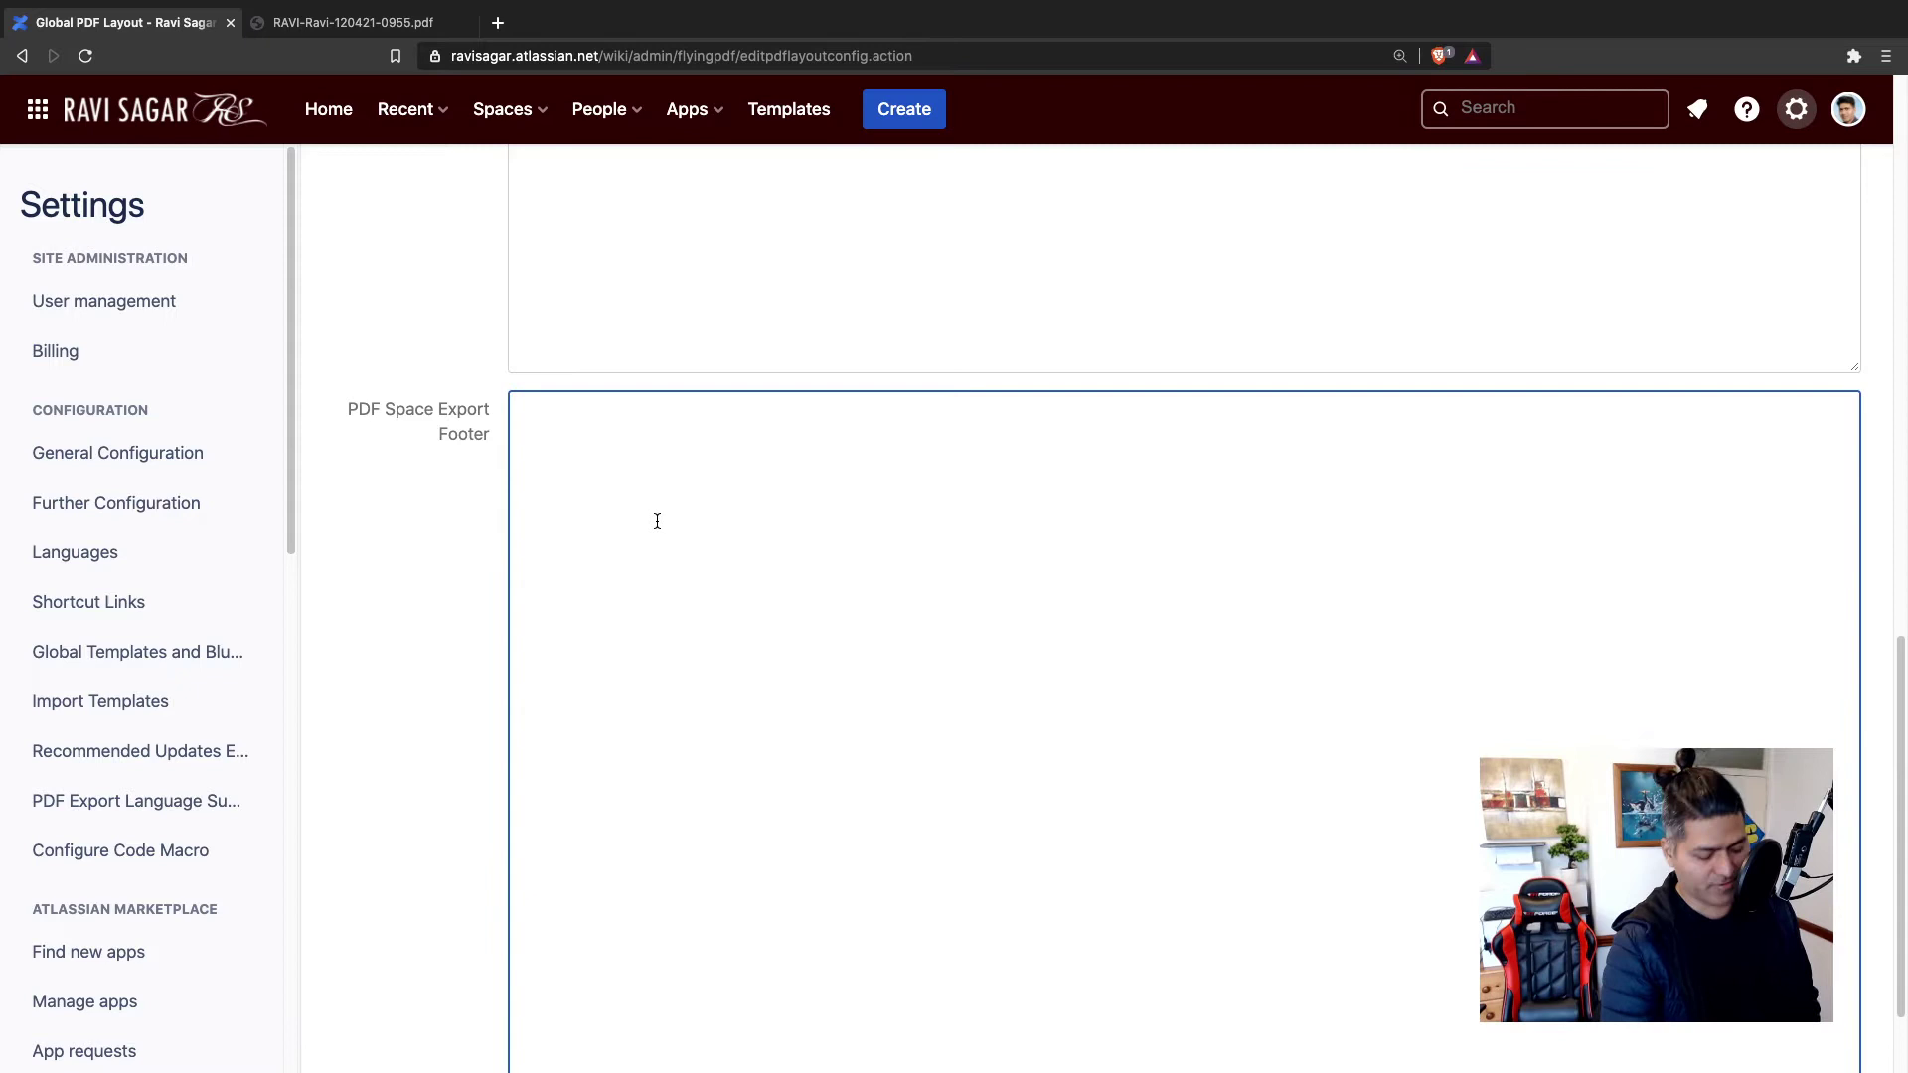
text(Footer of t)
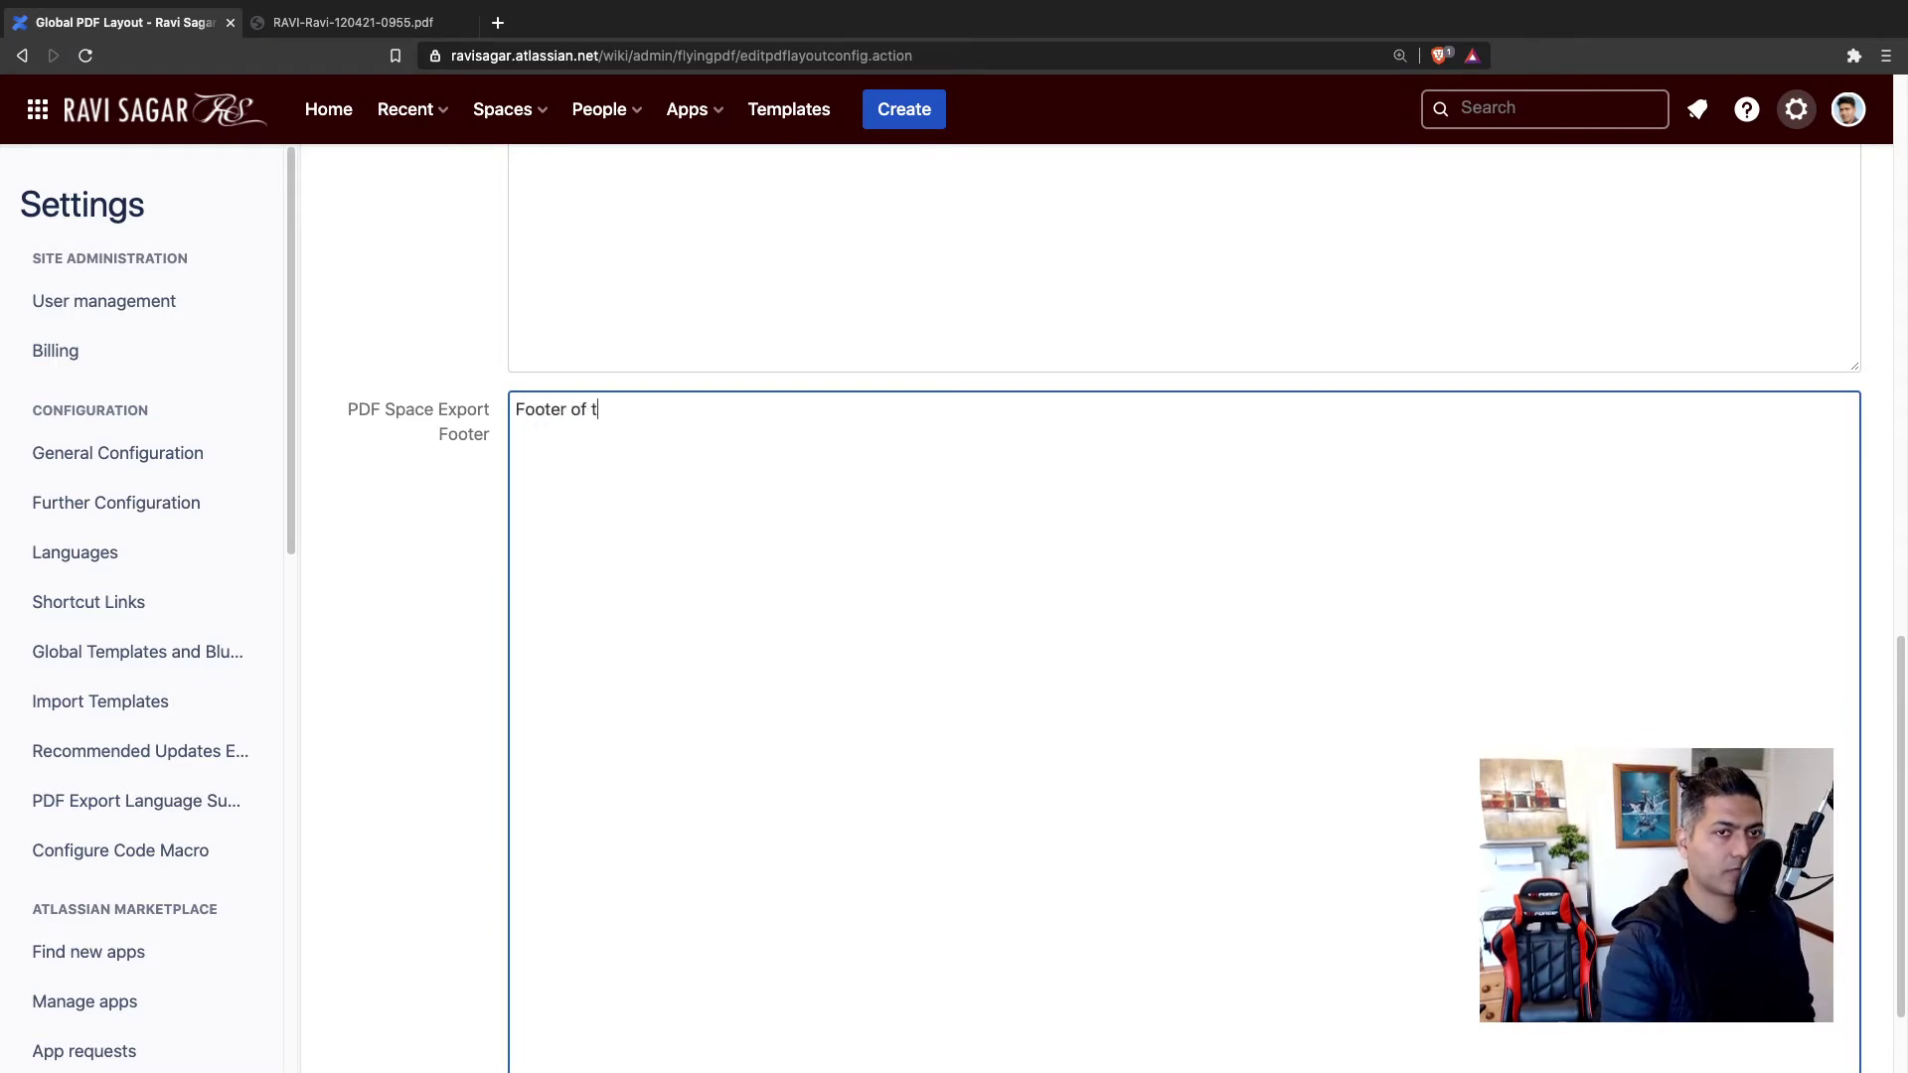
text(he PDF)
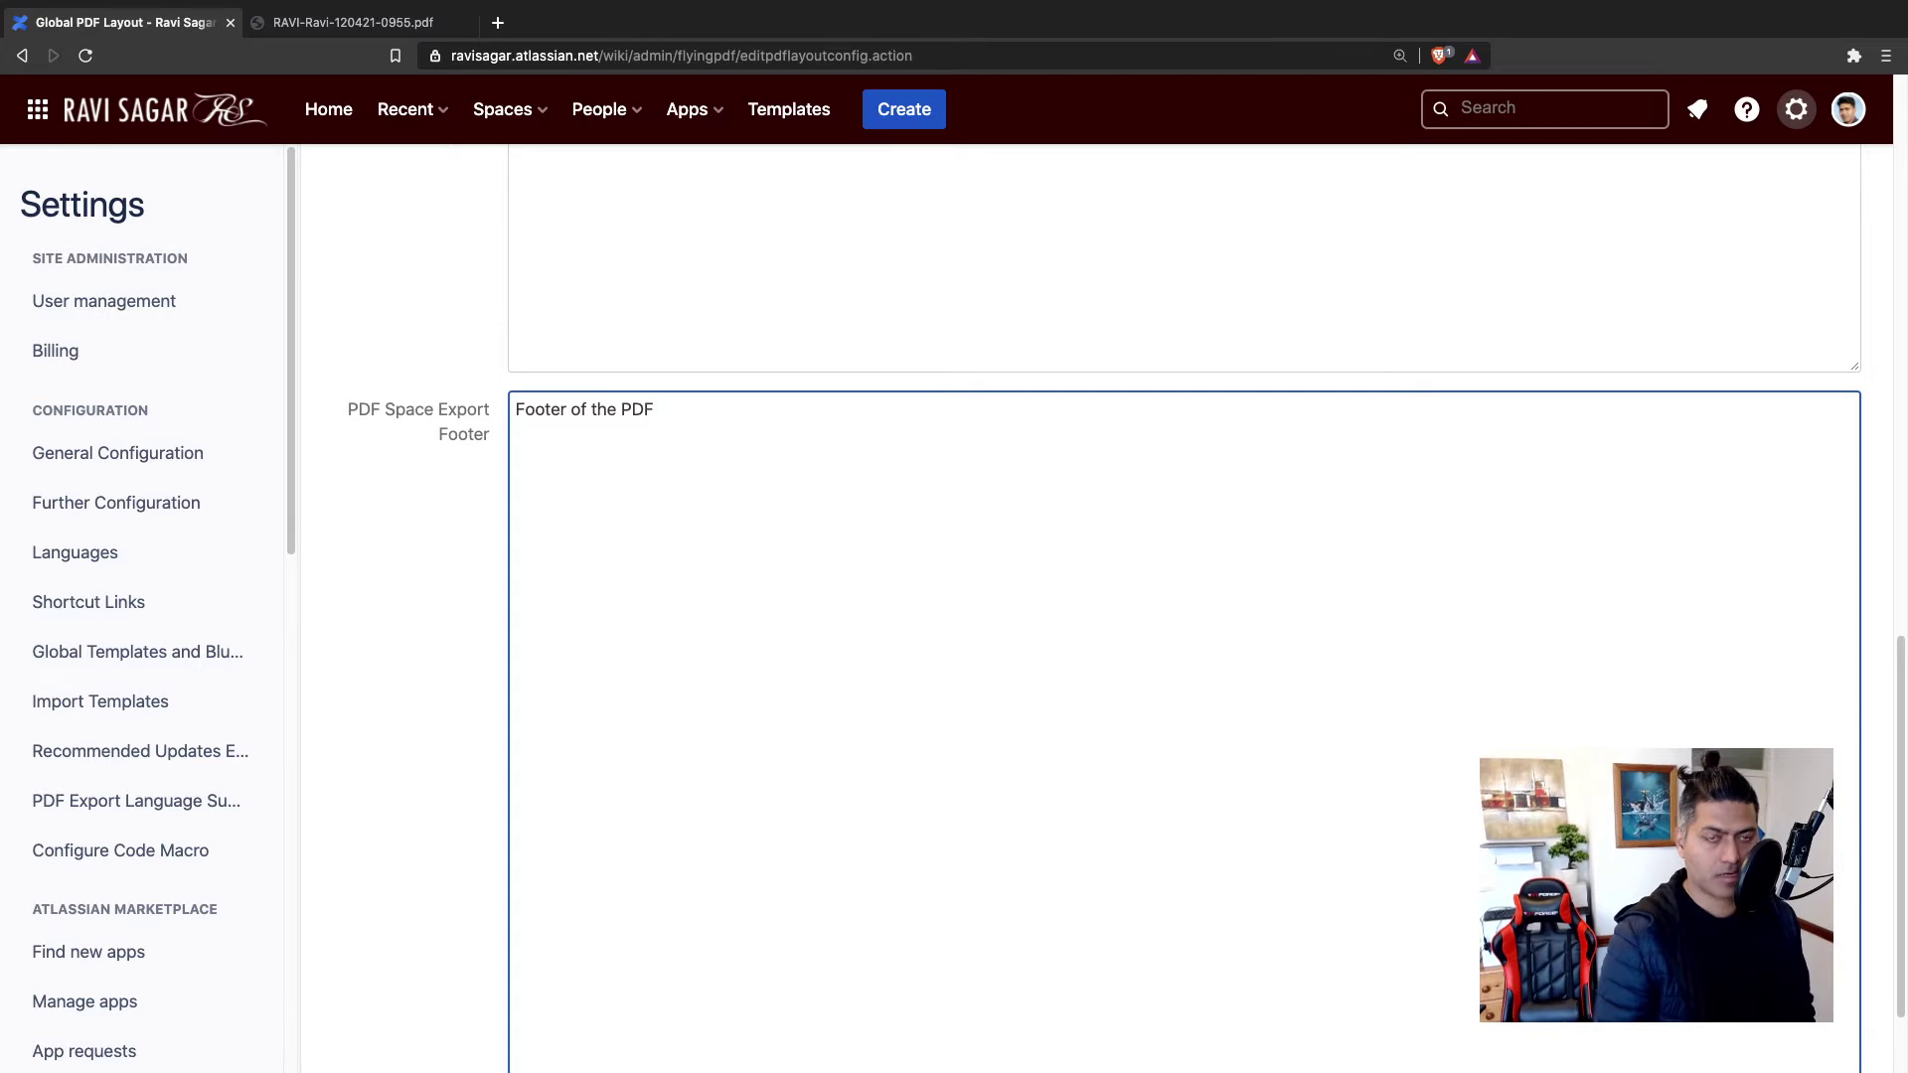
key(super+equal)
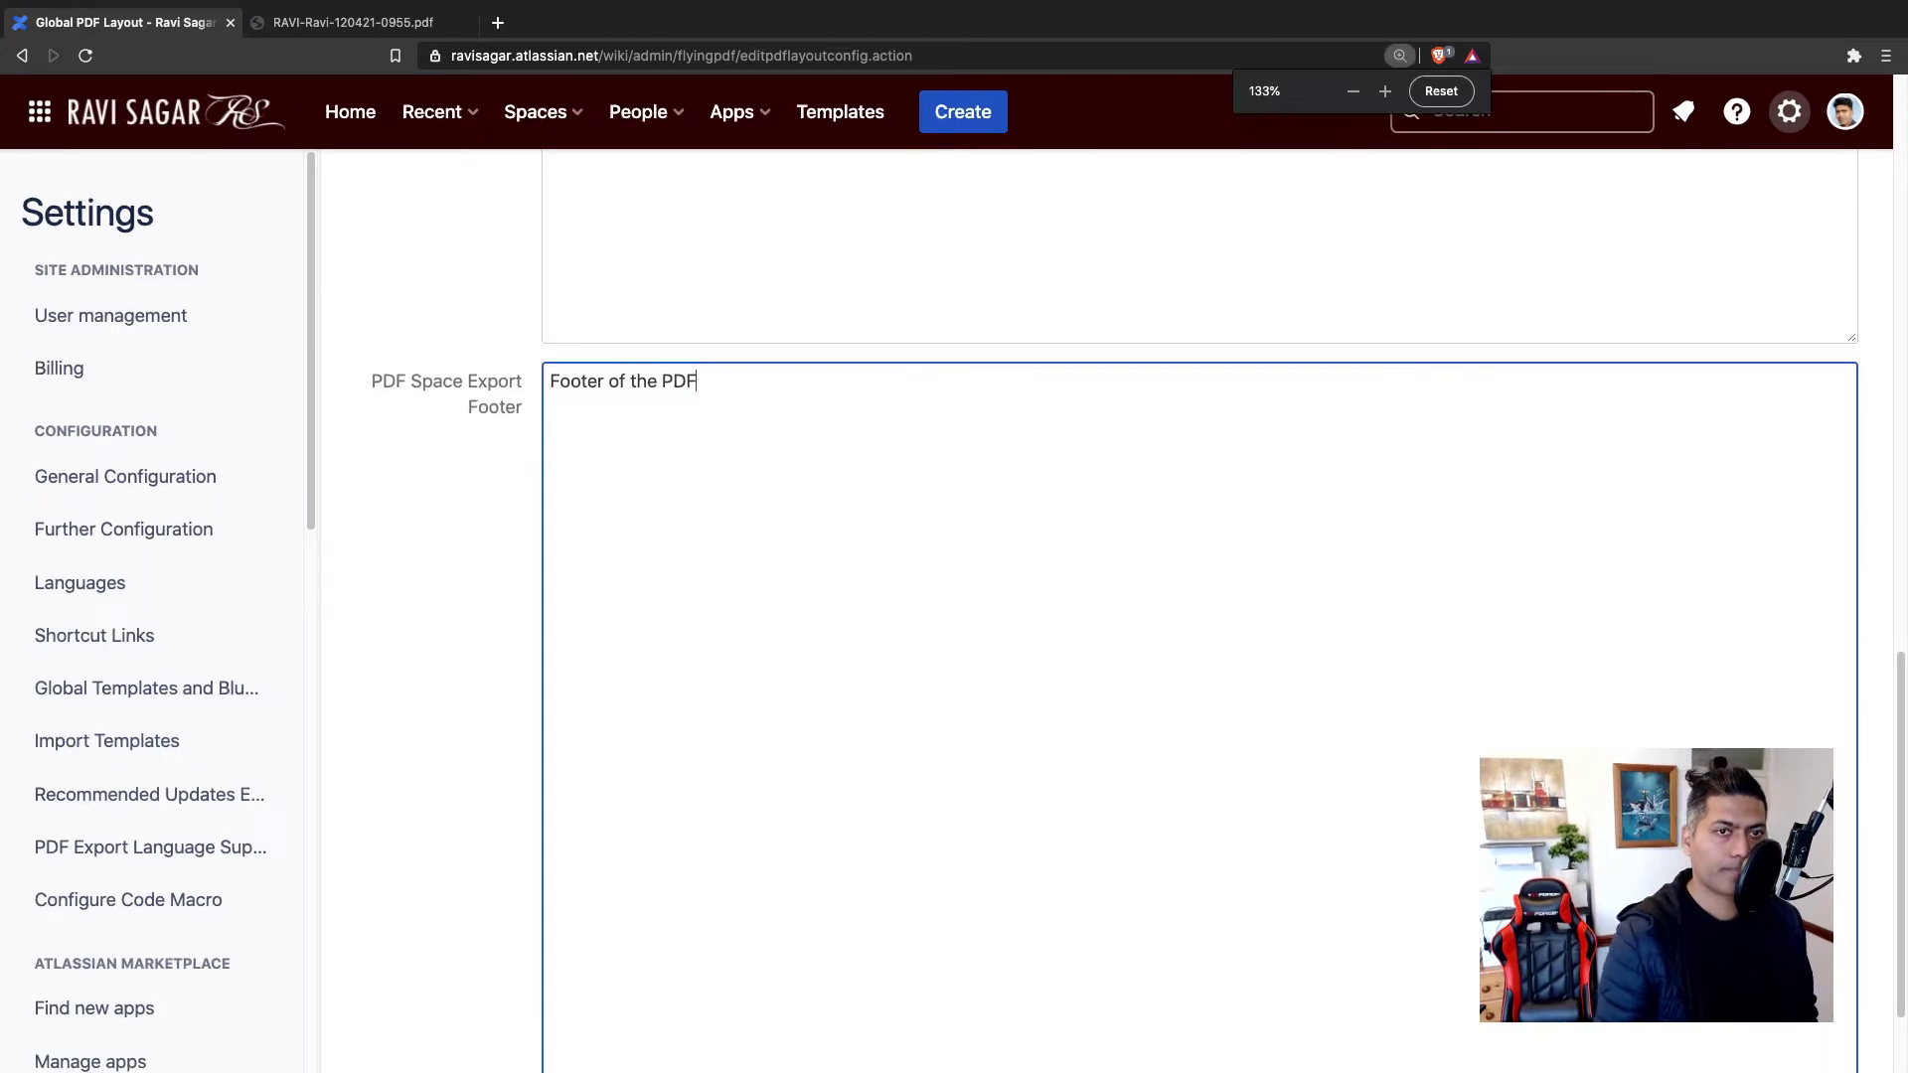
key(super+equal)
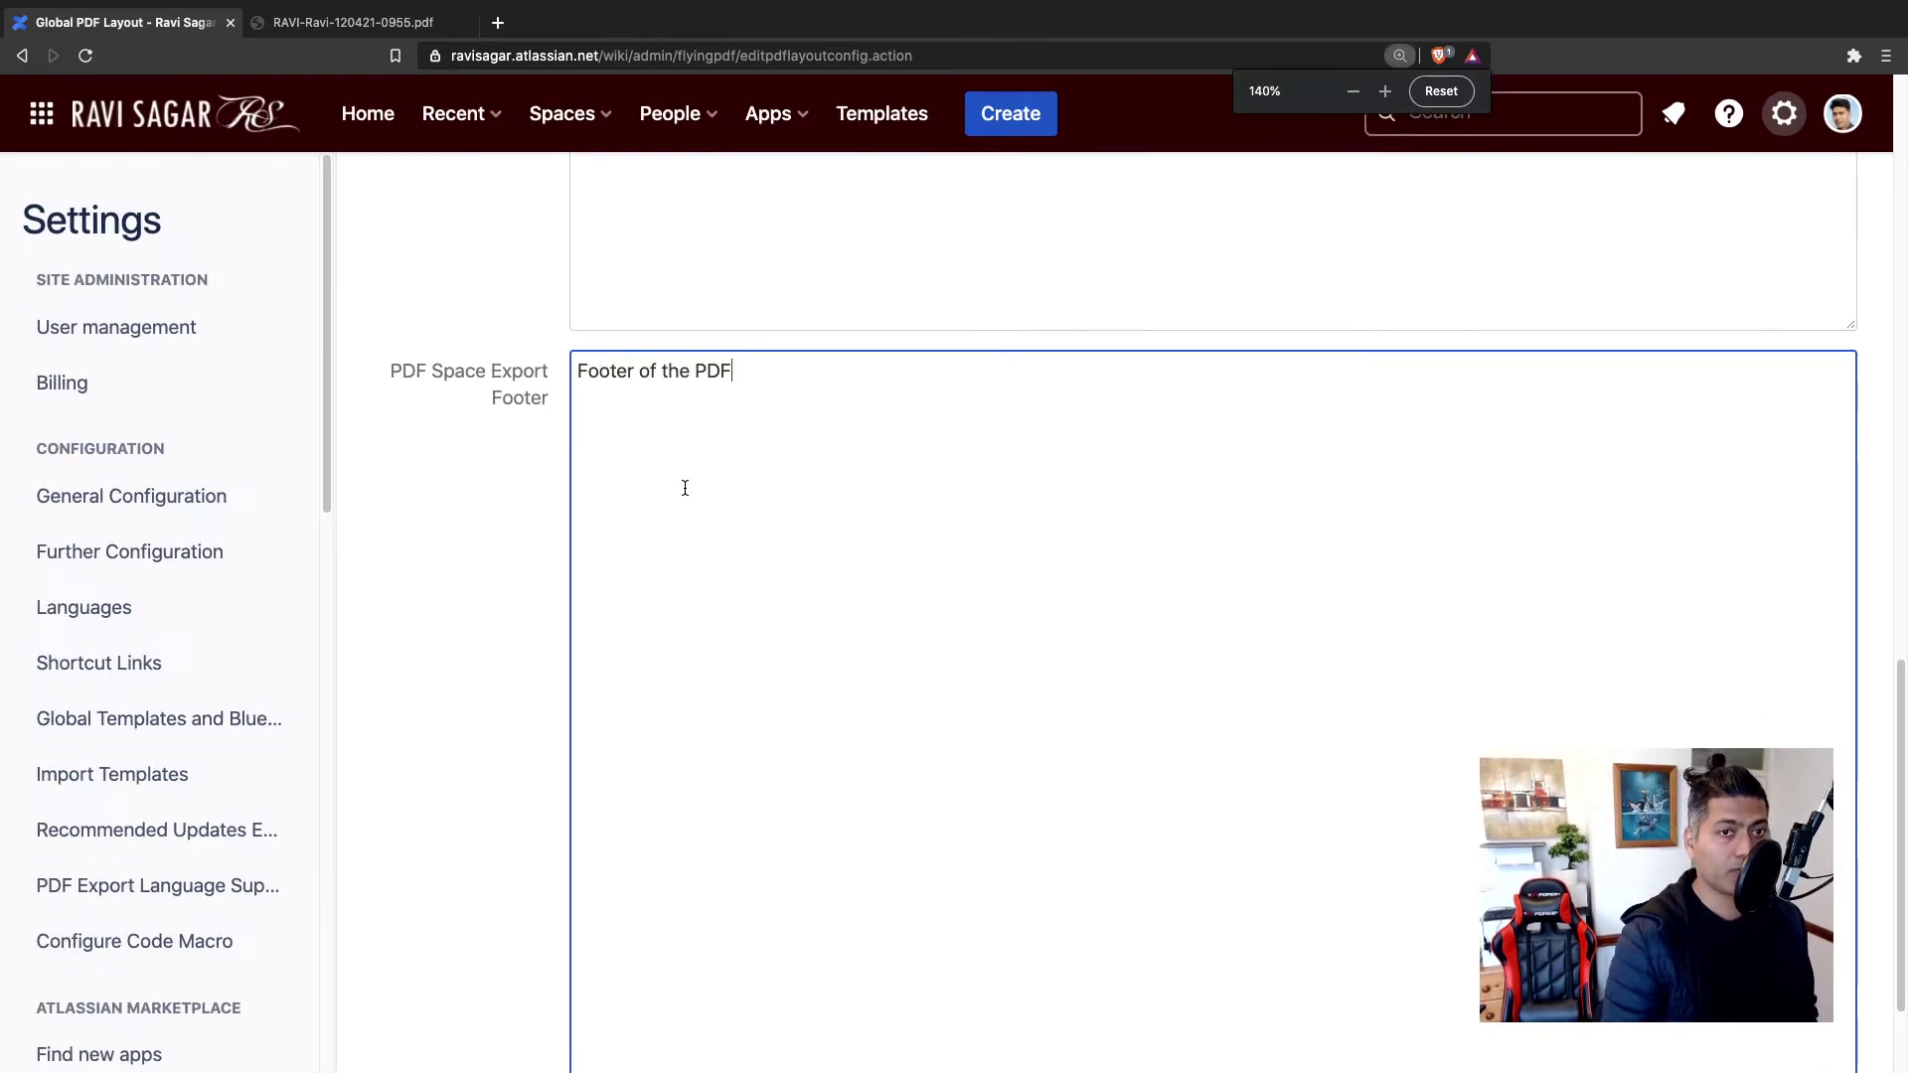
triple_click(650, 370)
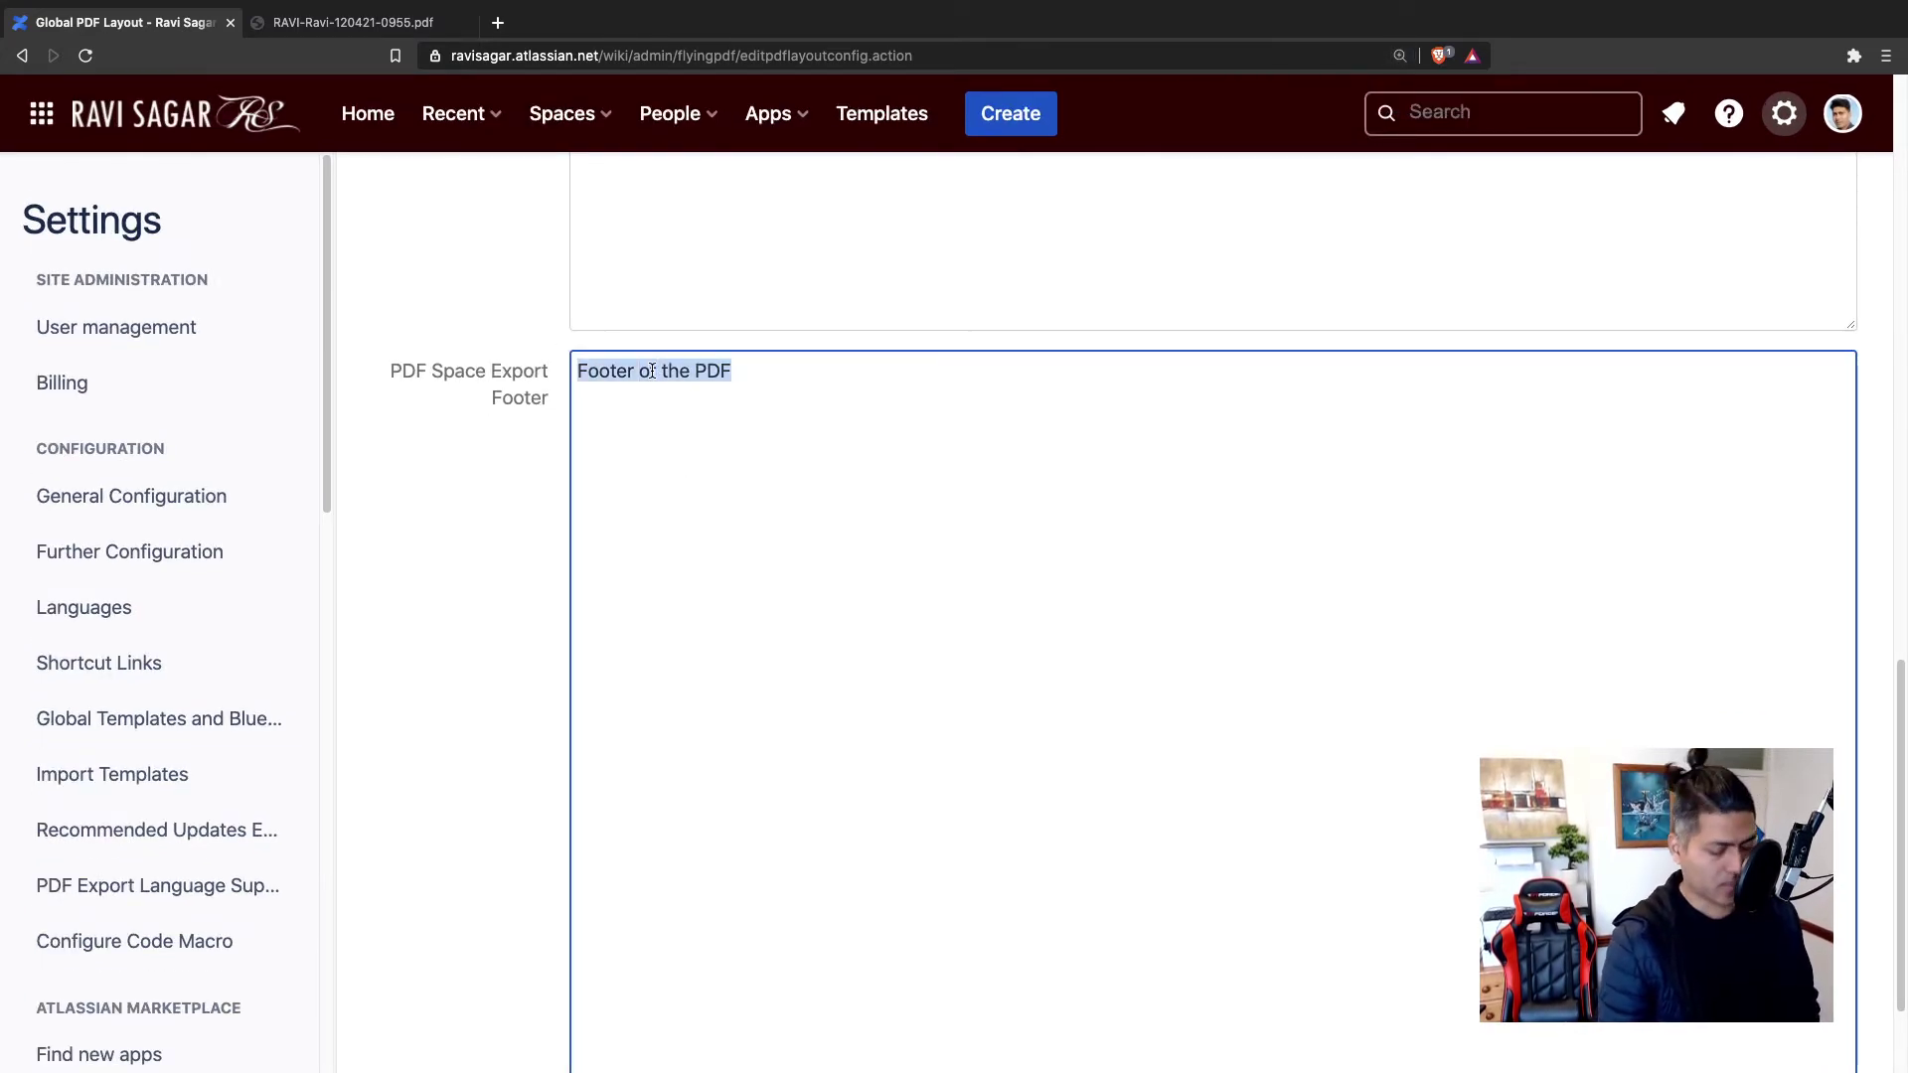
click(707, 402)
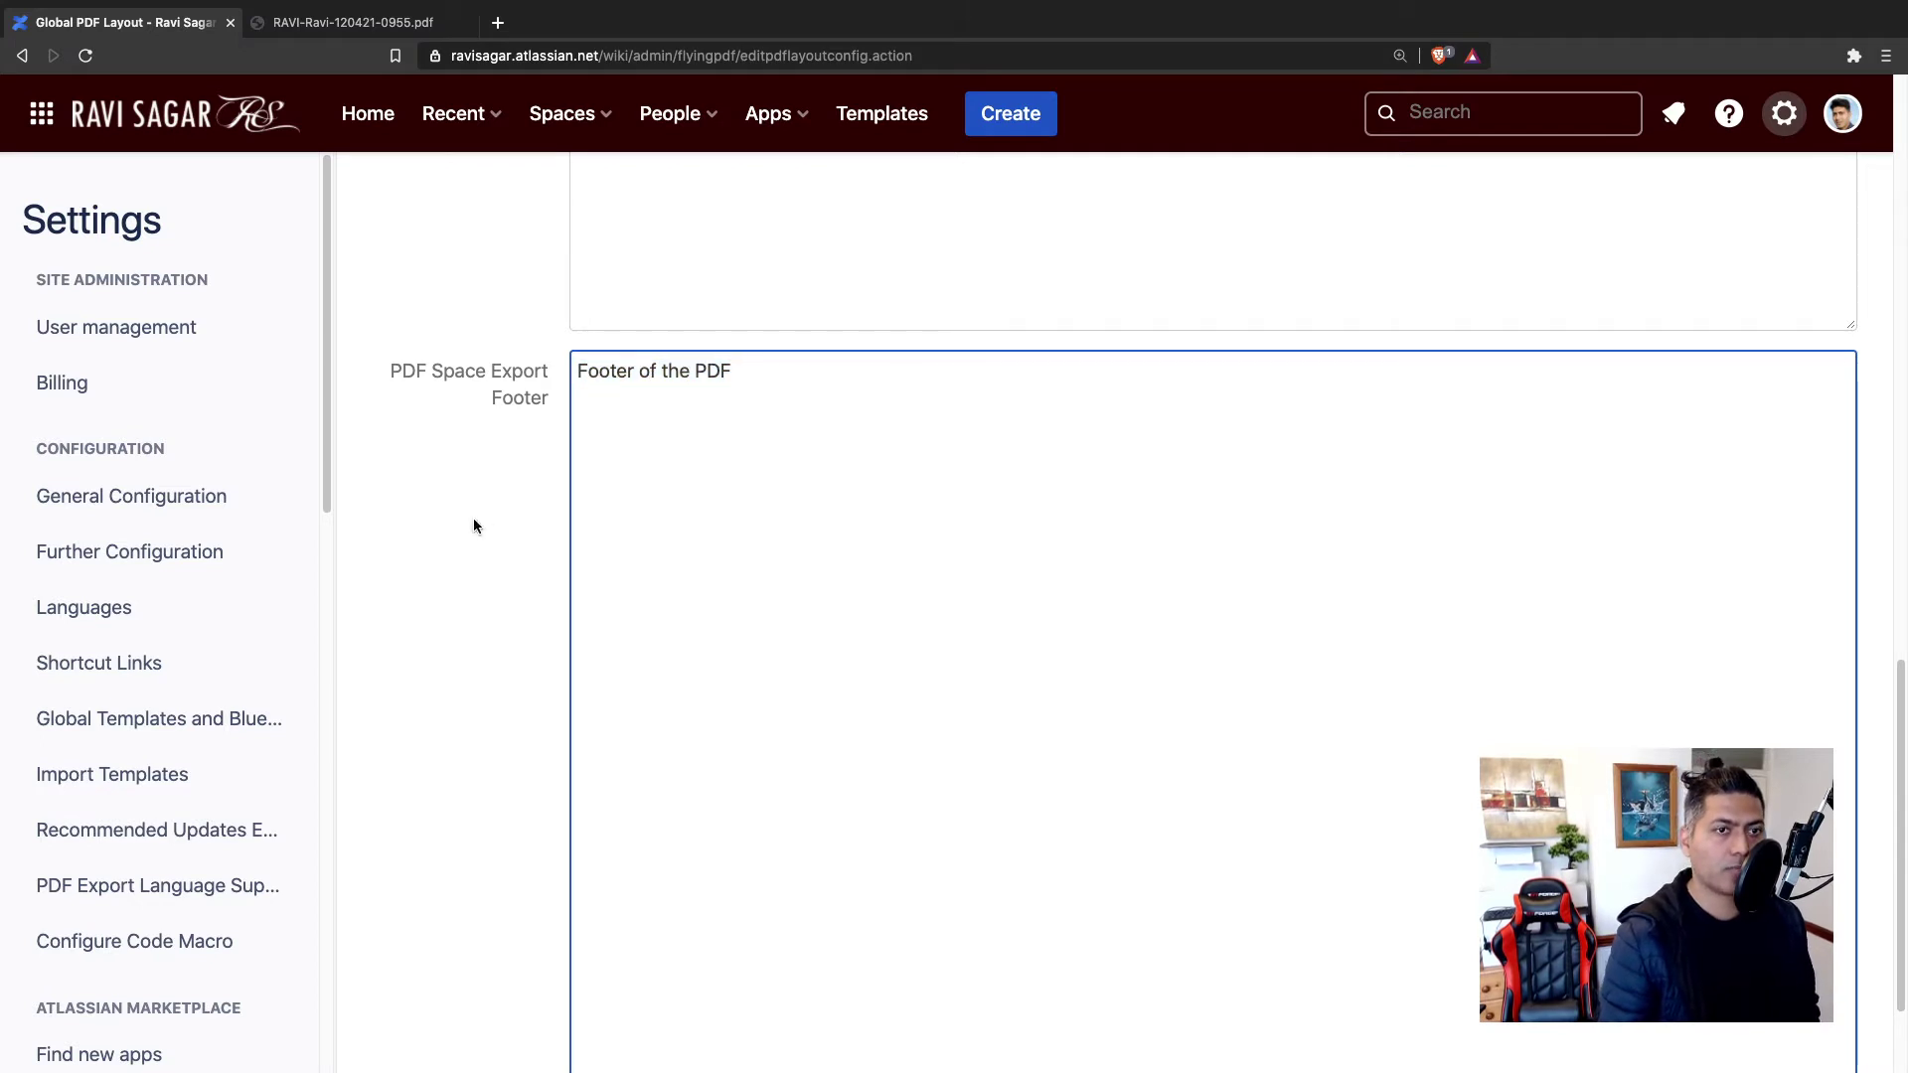
scroll(473, 526, down, 2)
Step: Save the Global PDF Layout and view the title page as plain text
click(601, 1038)
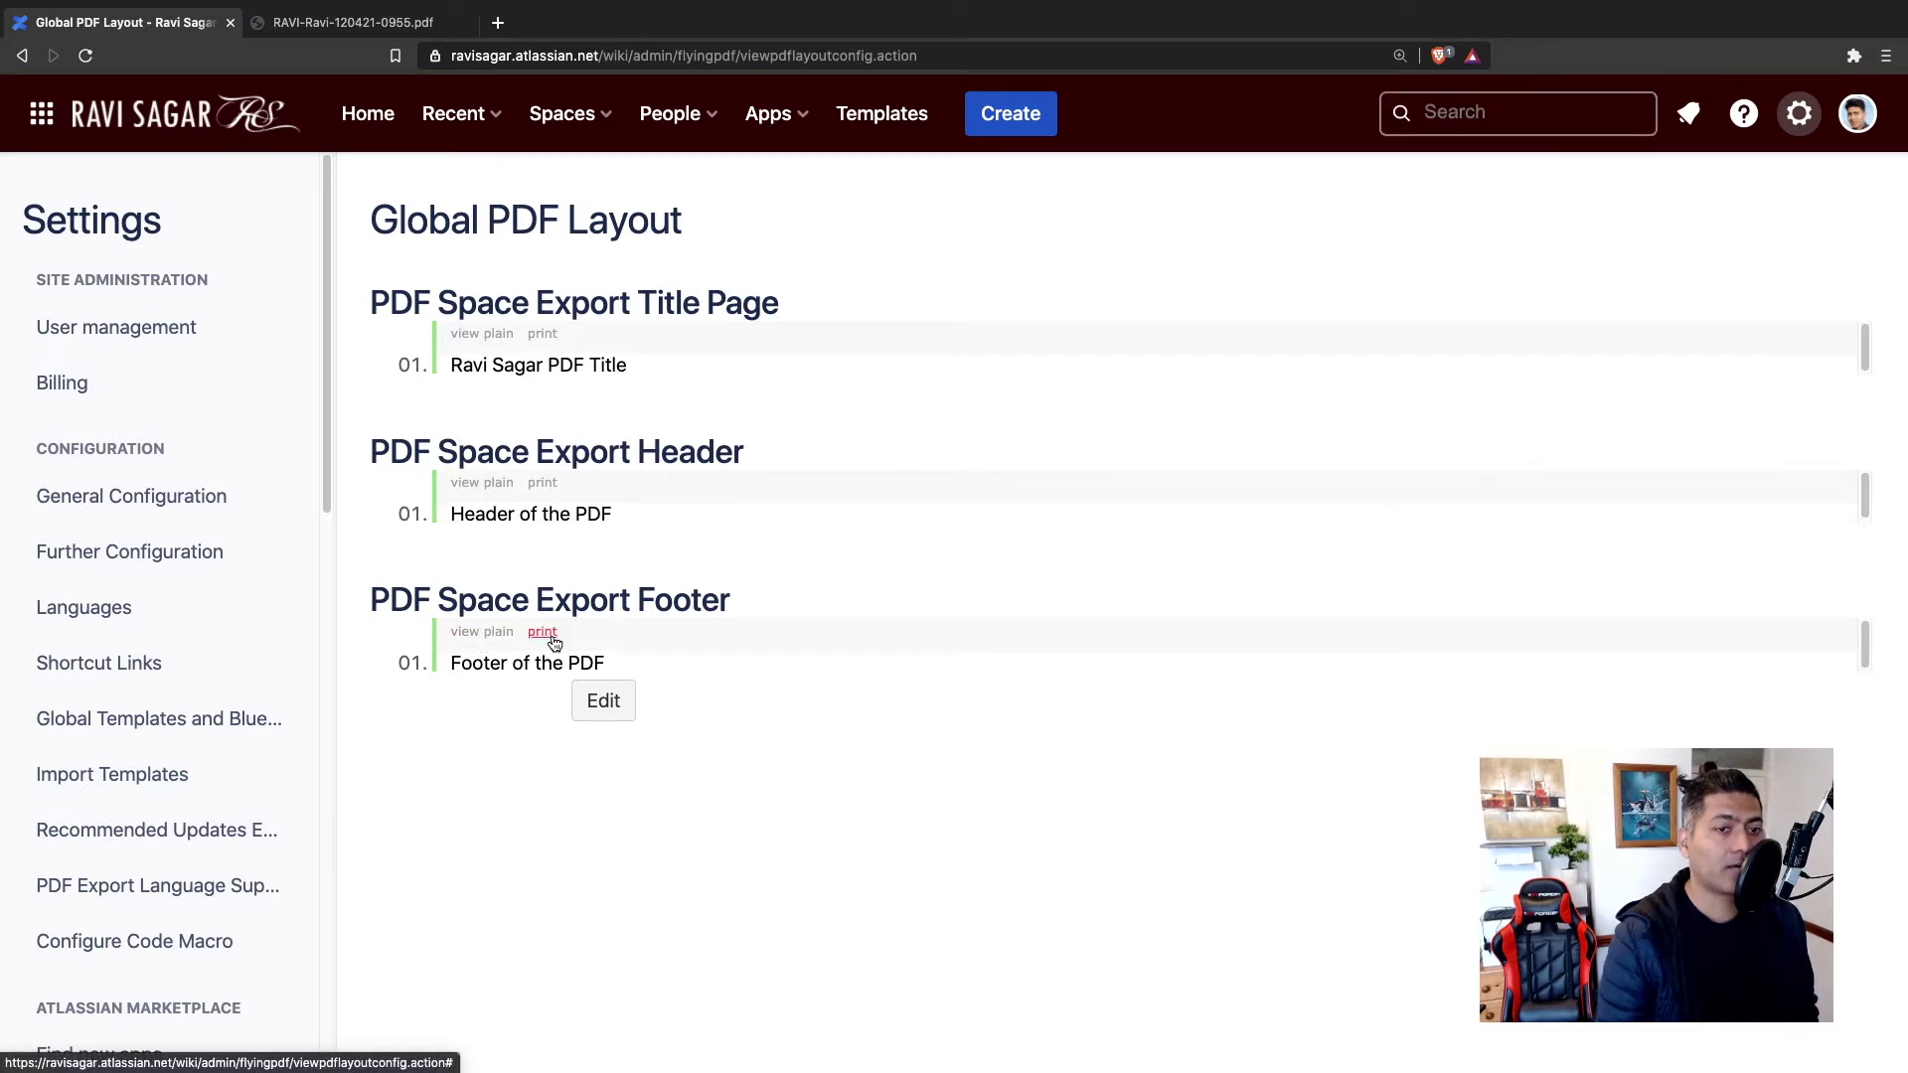
click(482, 334)
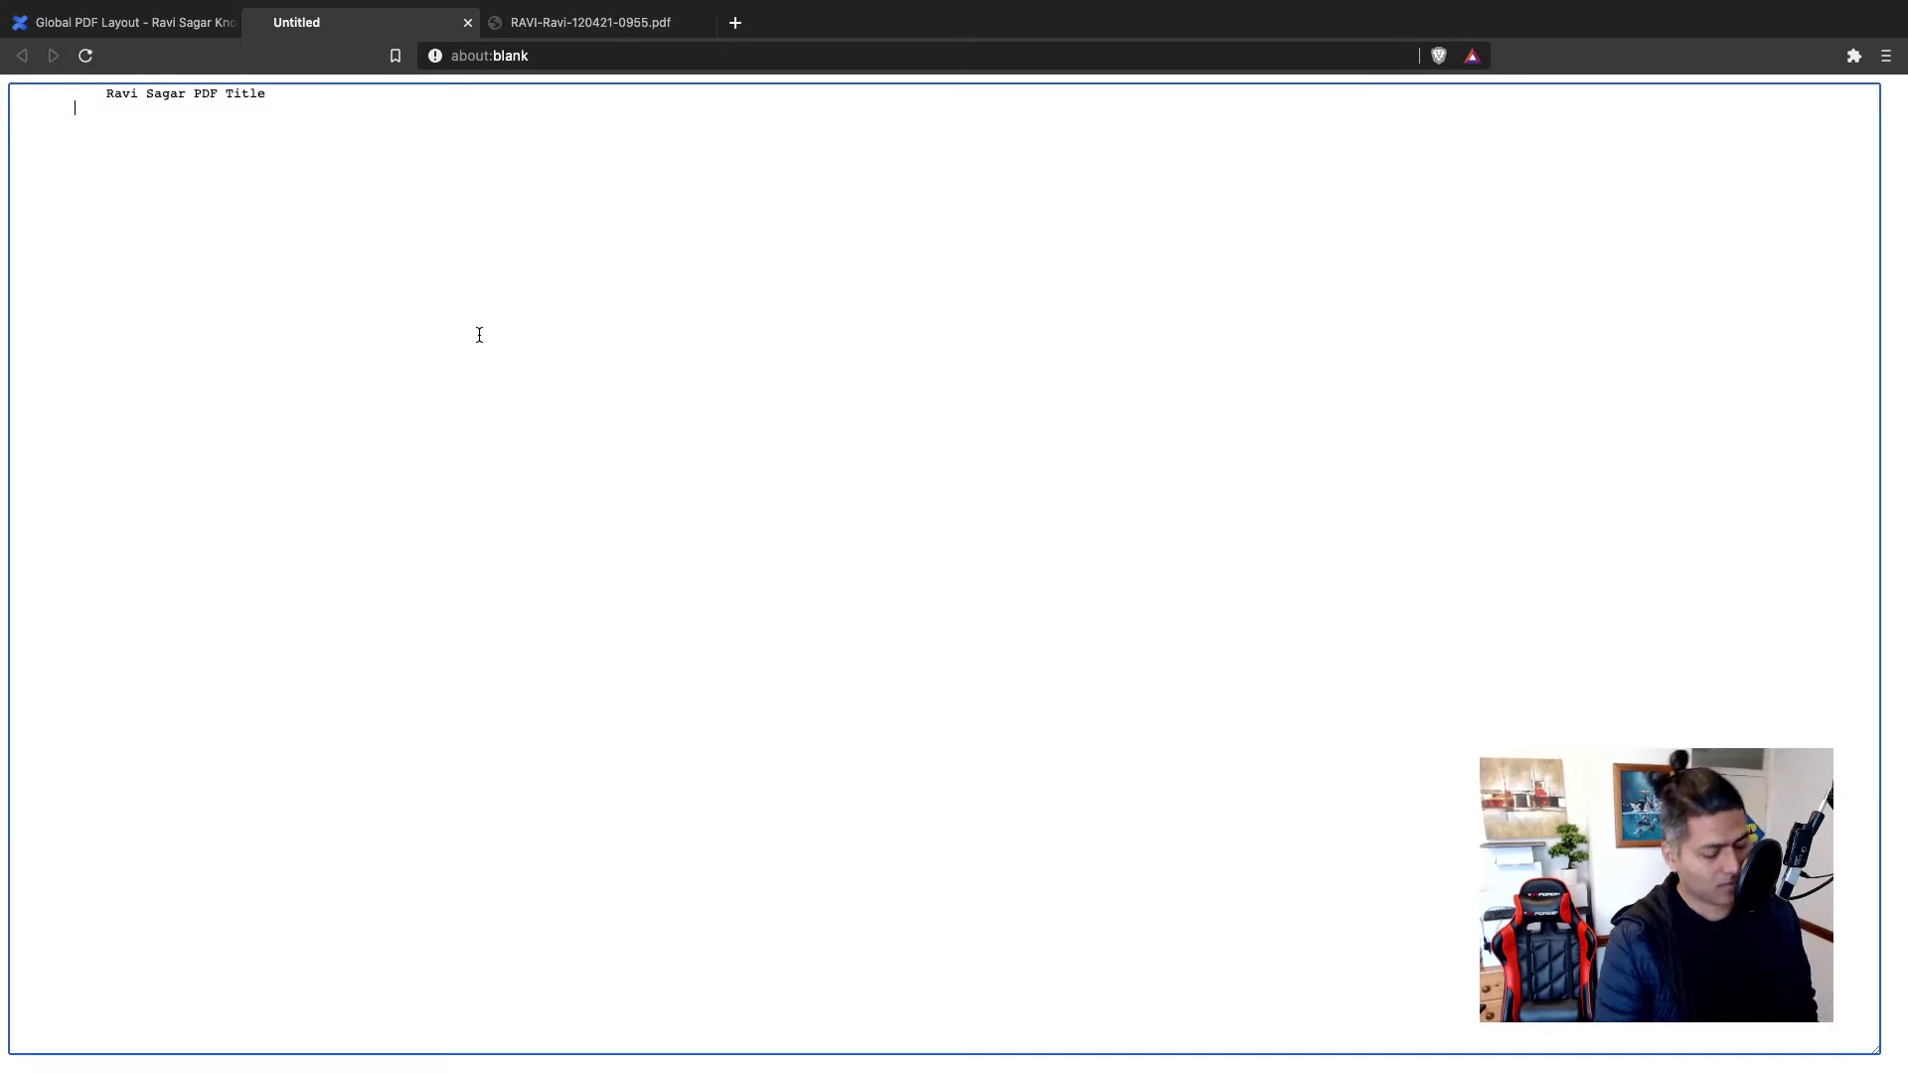
key(super+w)
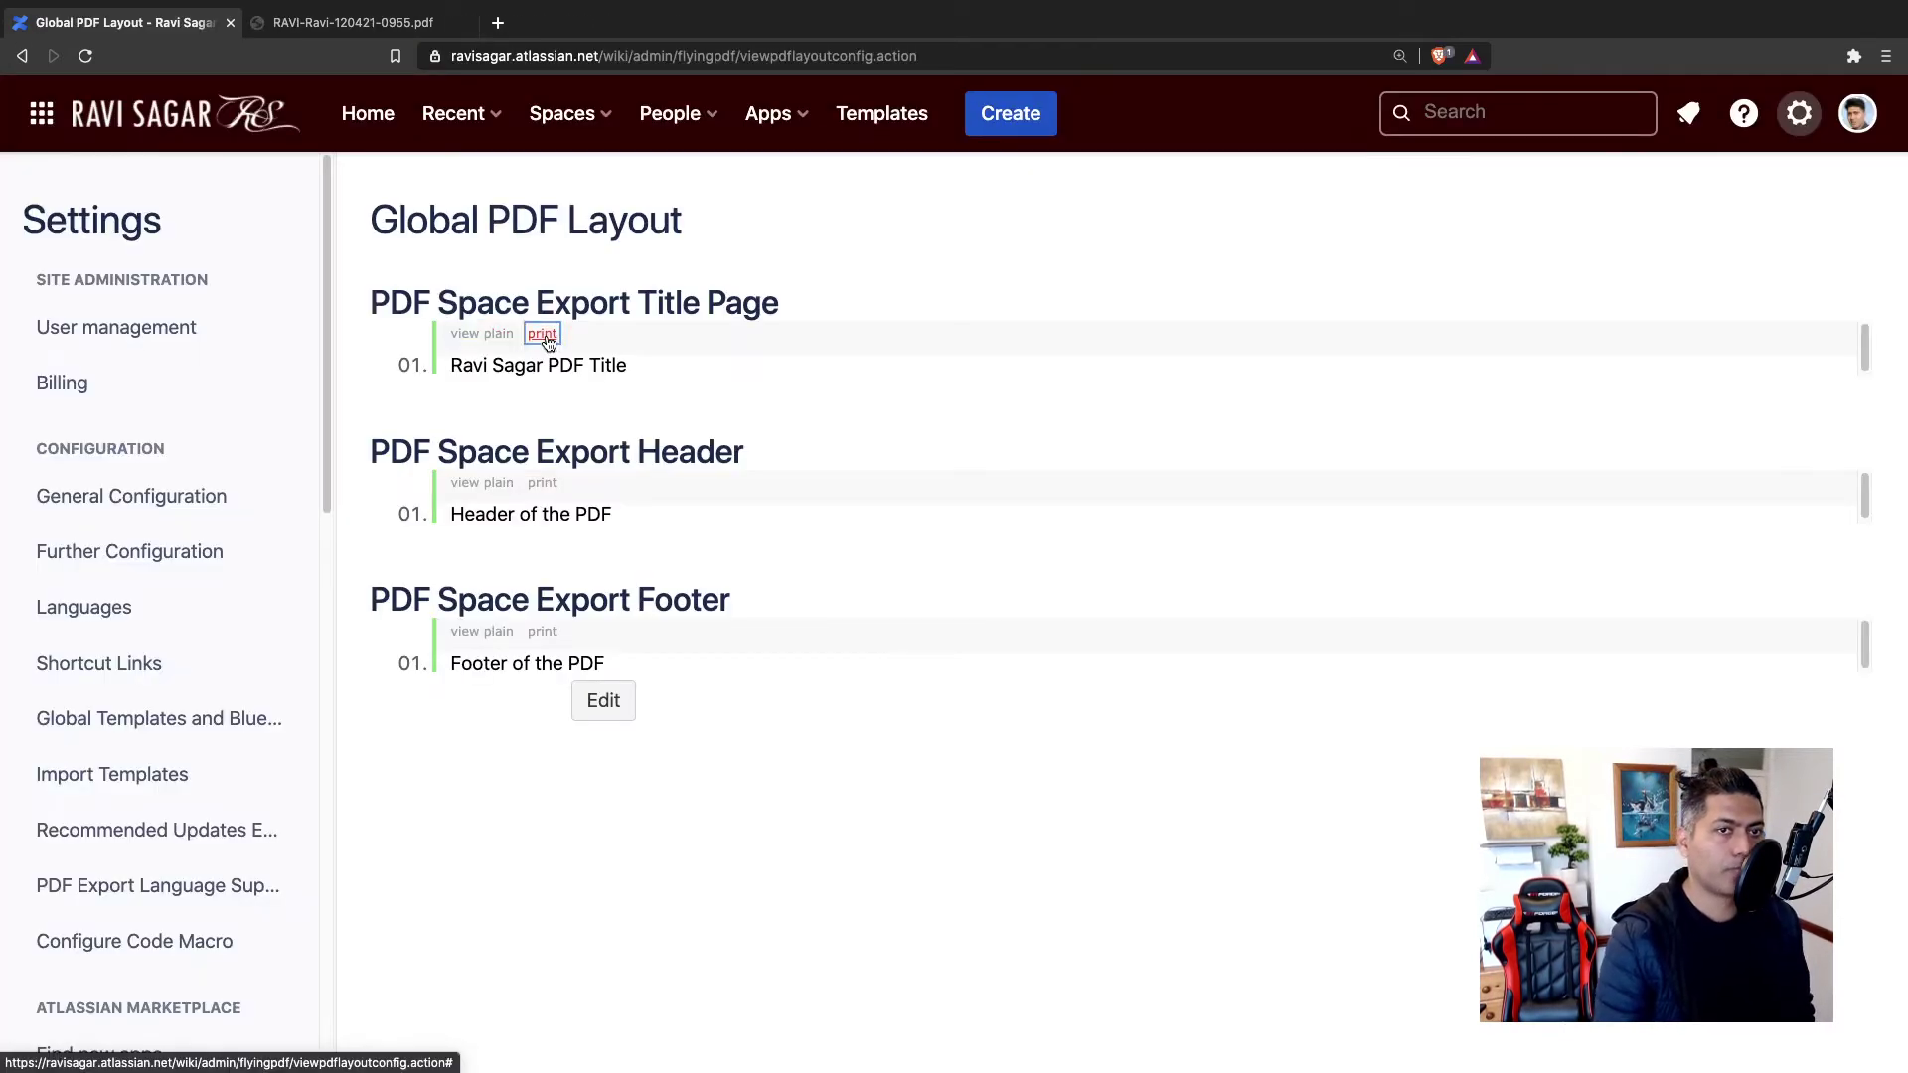
Step: Try printing the title page, then return to the Global PDF Layout settings to review them
click(544, 336)
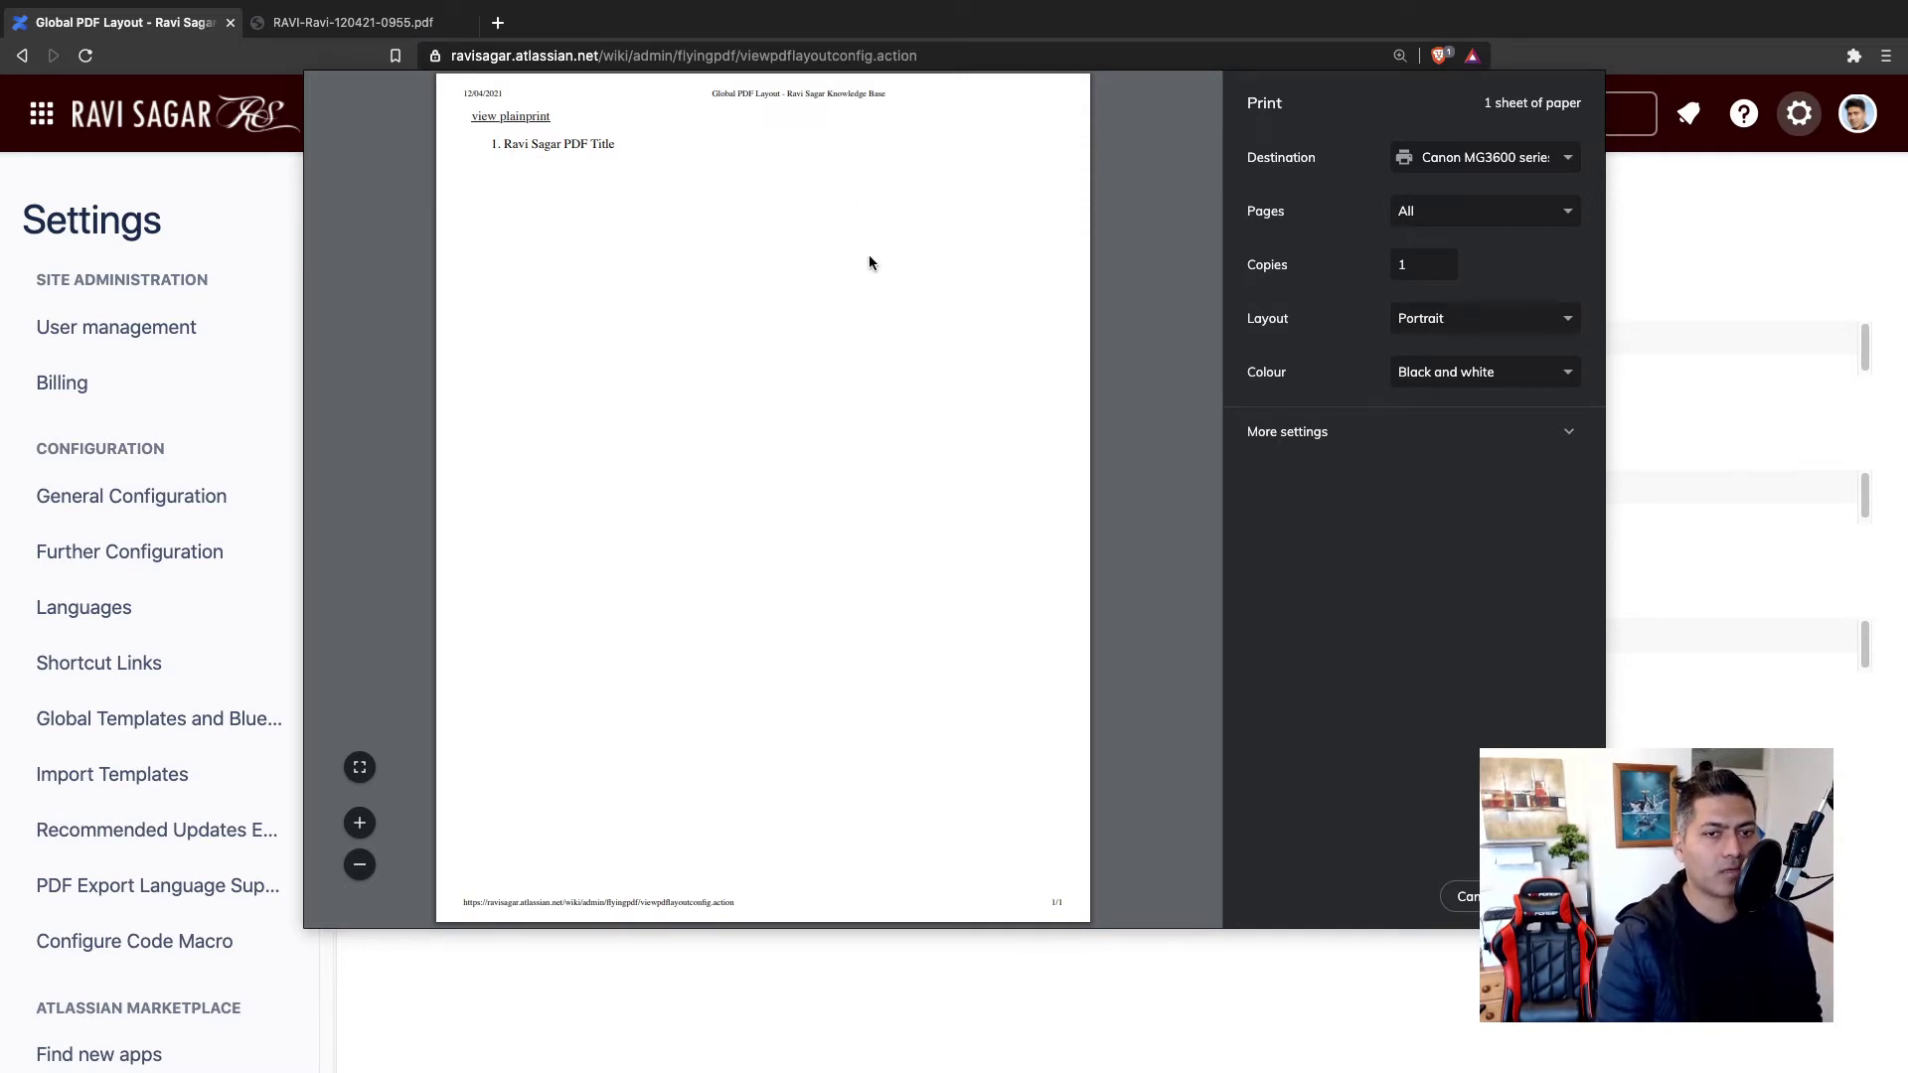
key(Escape)
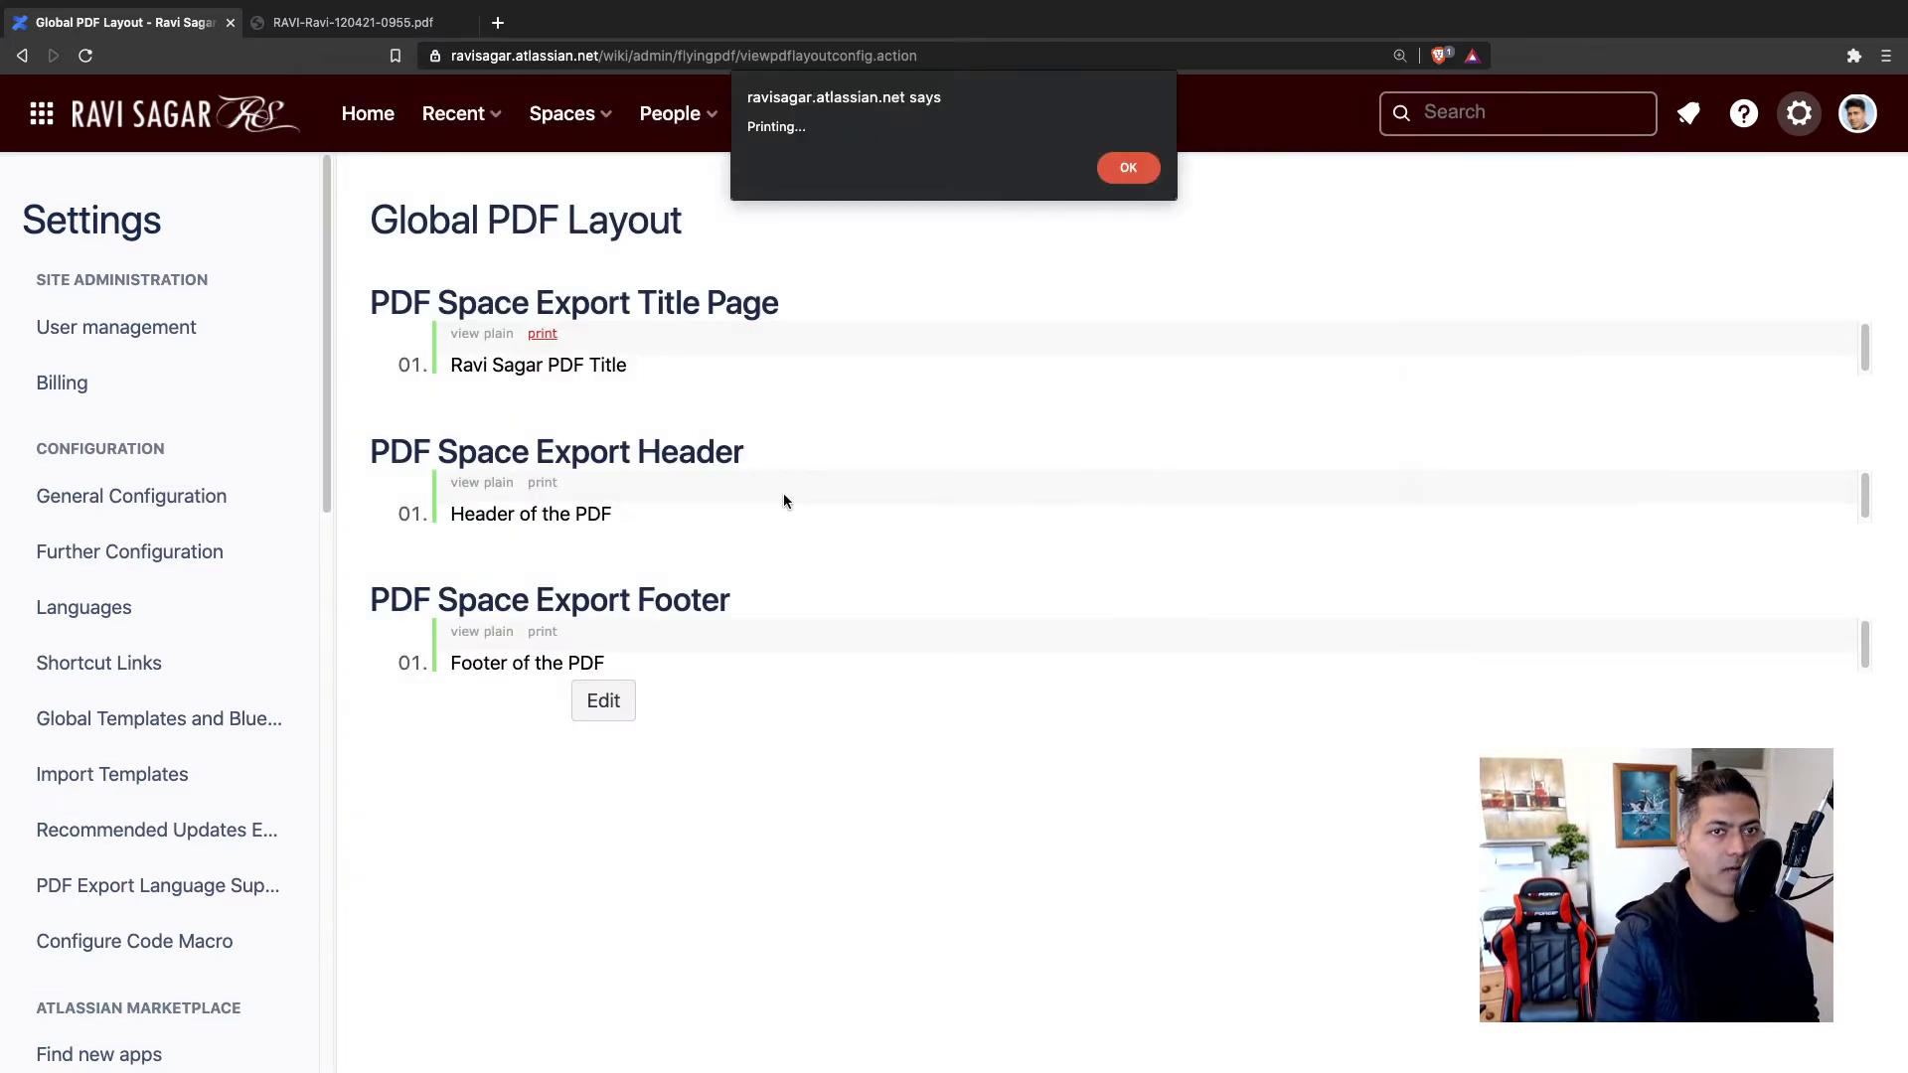
click(1105, 174)
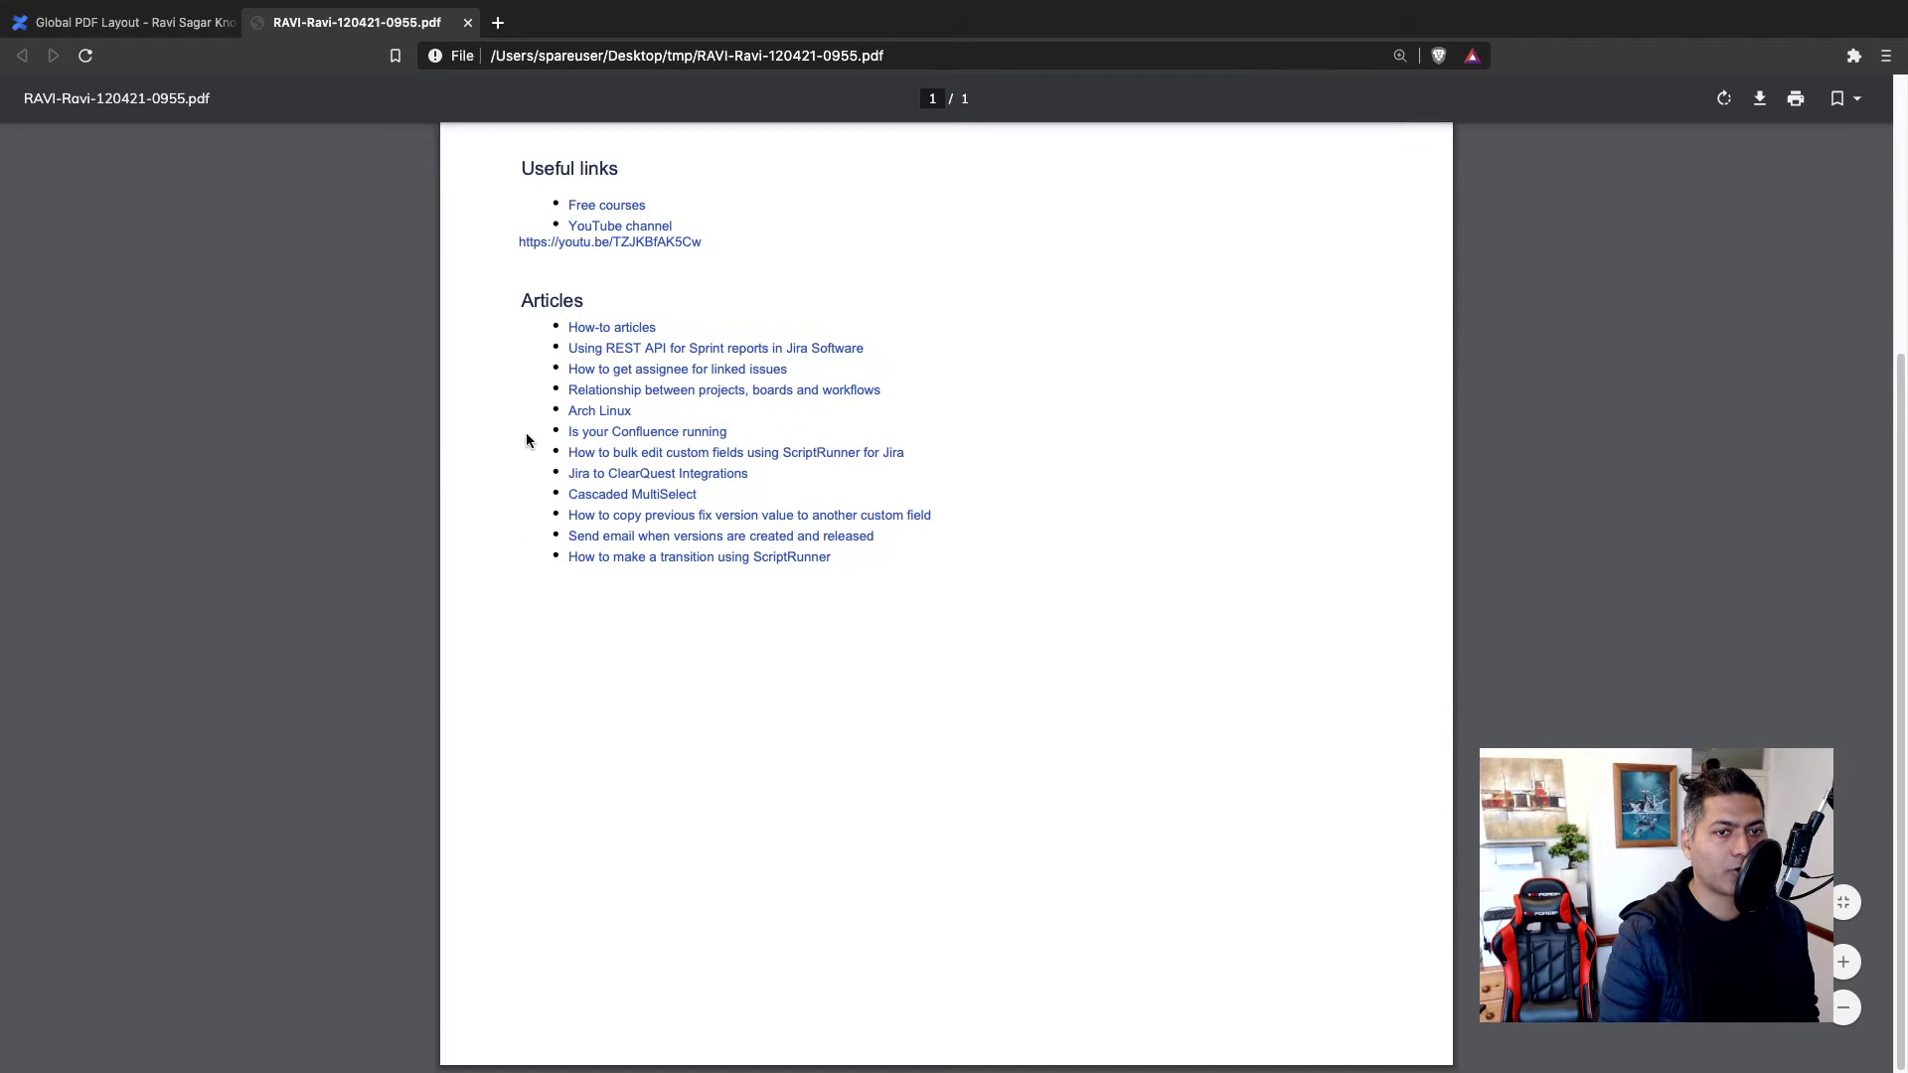
key(ctrl+shift+Tab)
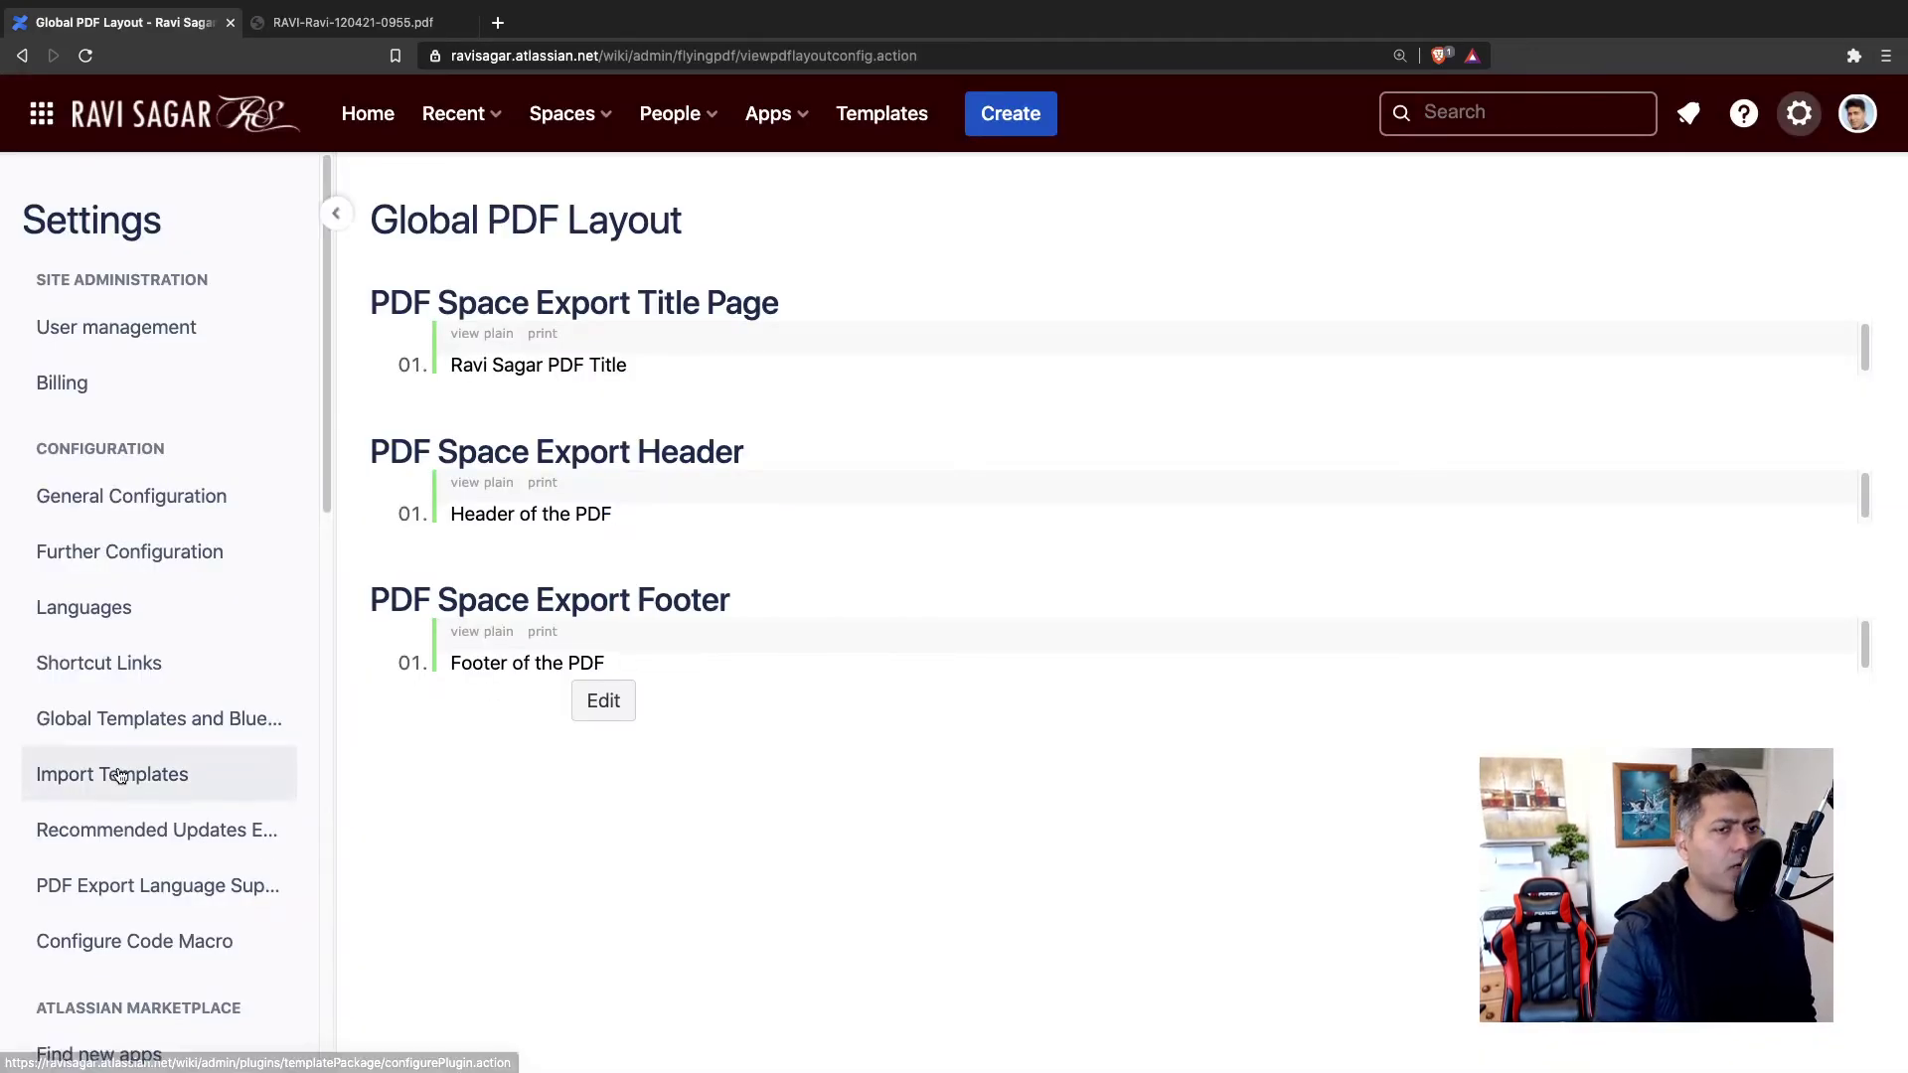
scroll(145, 798, down, 7)
scroll(151, 795, down, 8)
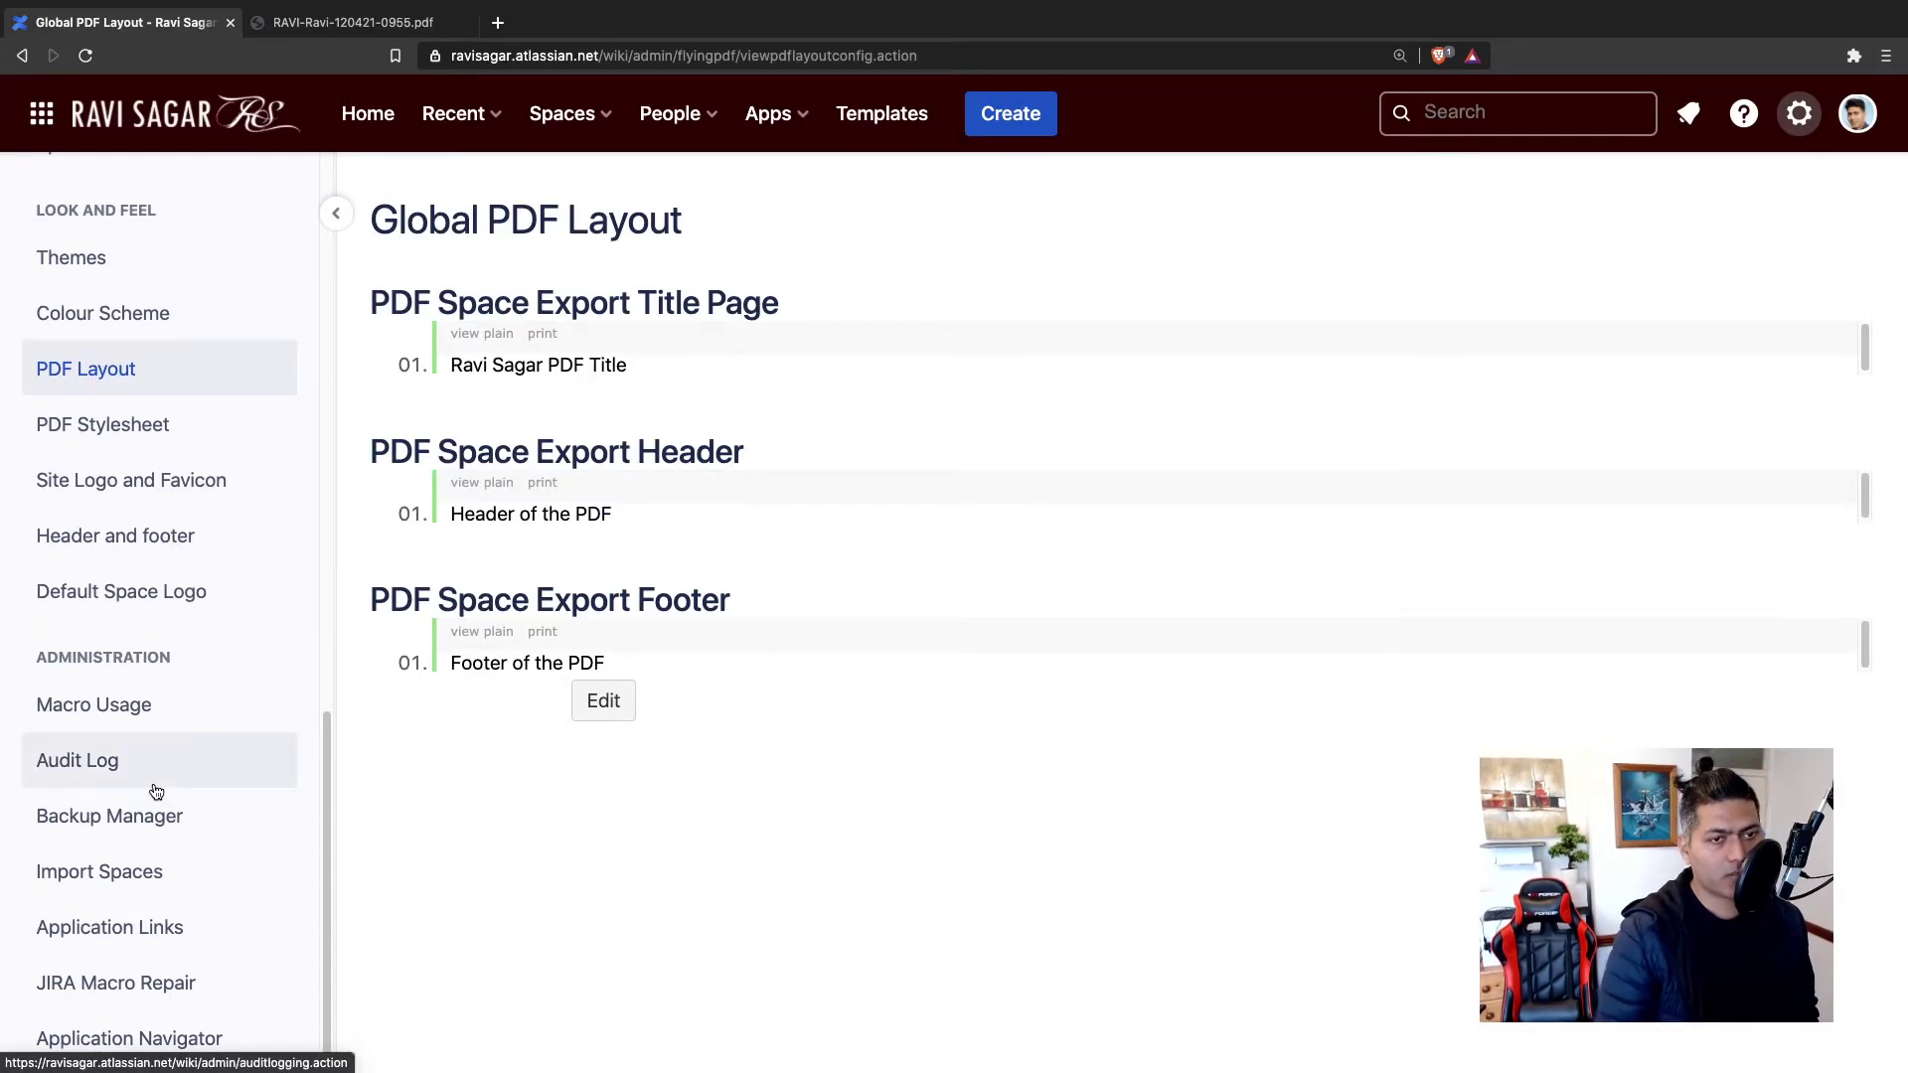
scroll(149, 715, up, 1)
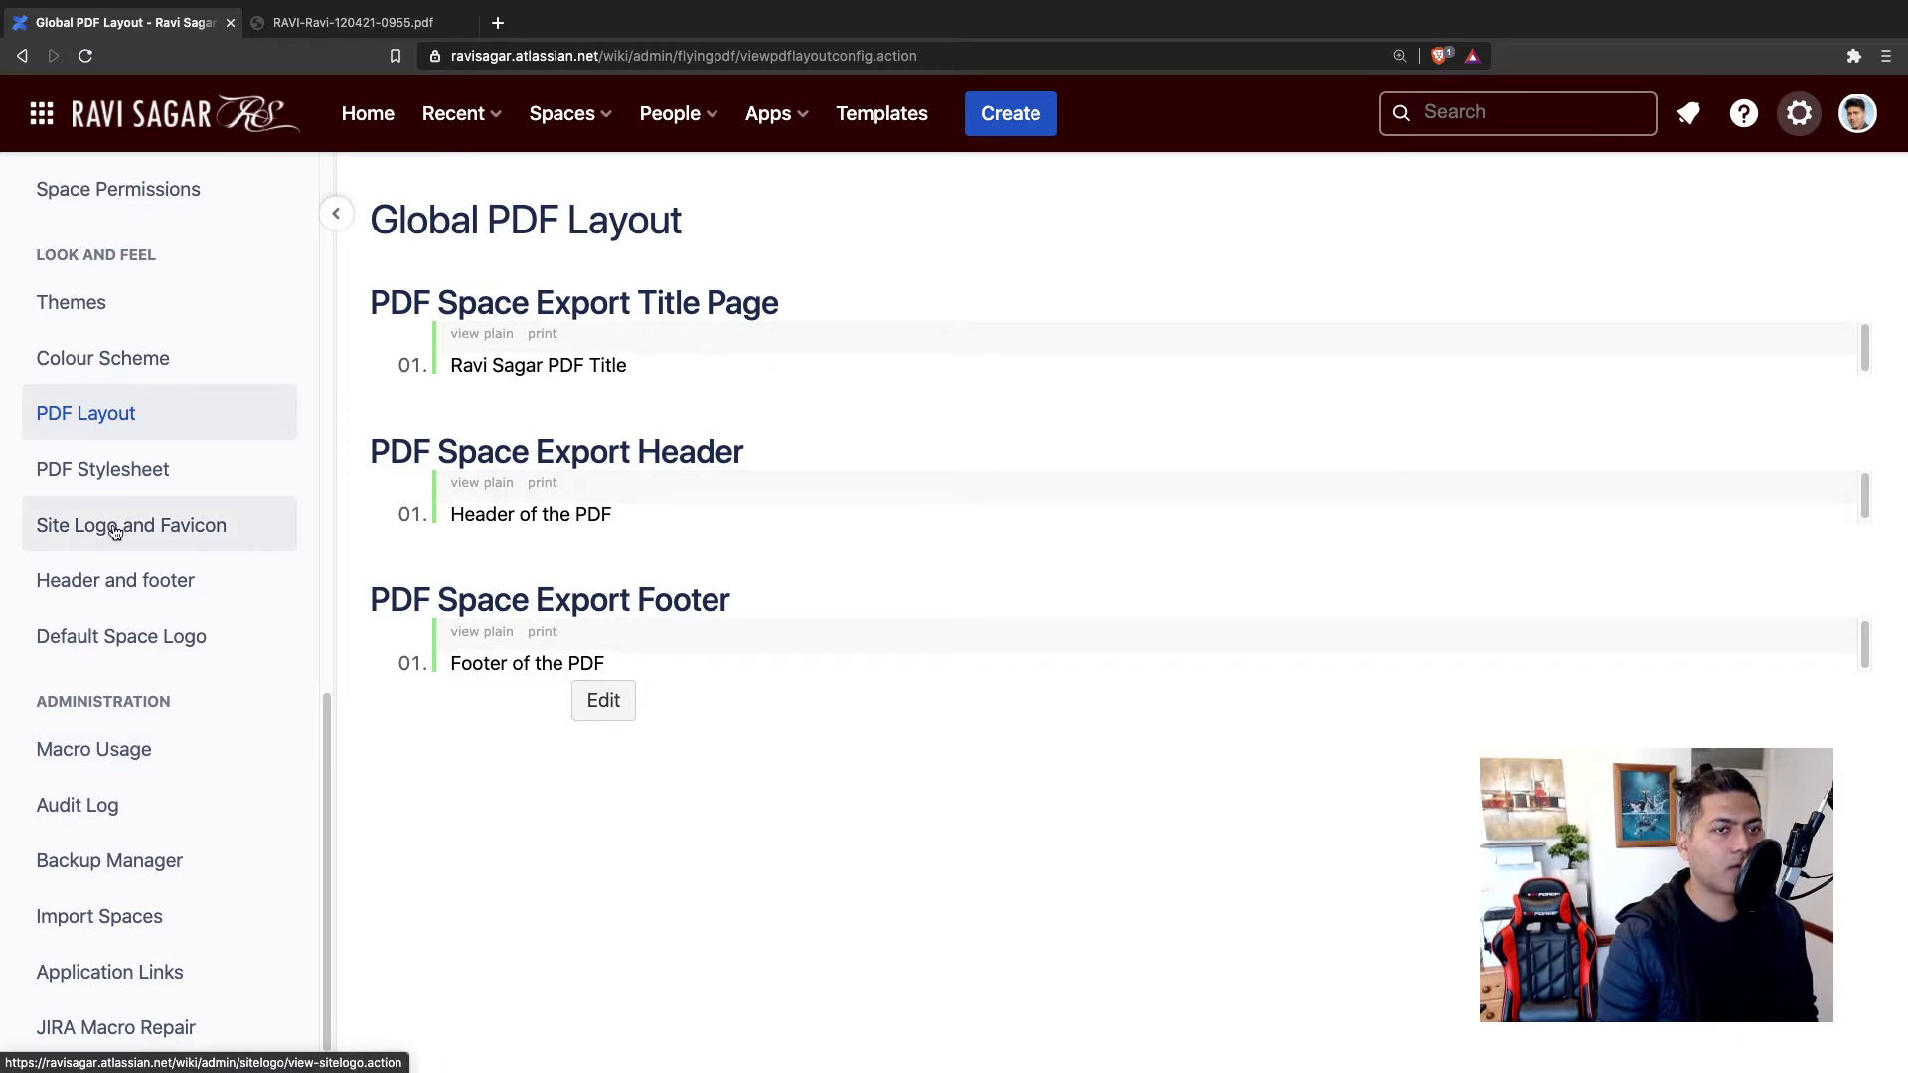
Step: Open Global PDF Stylesheet, type a trial 'backg' style, then cancel without saving
click(114, 481)
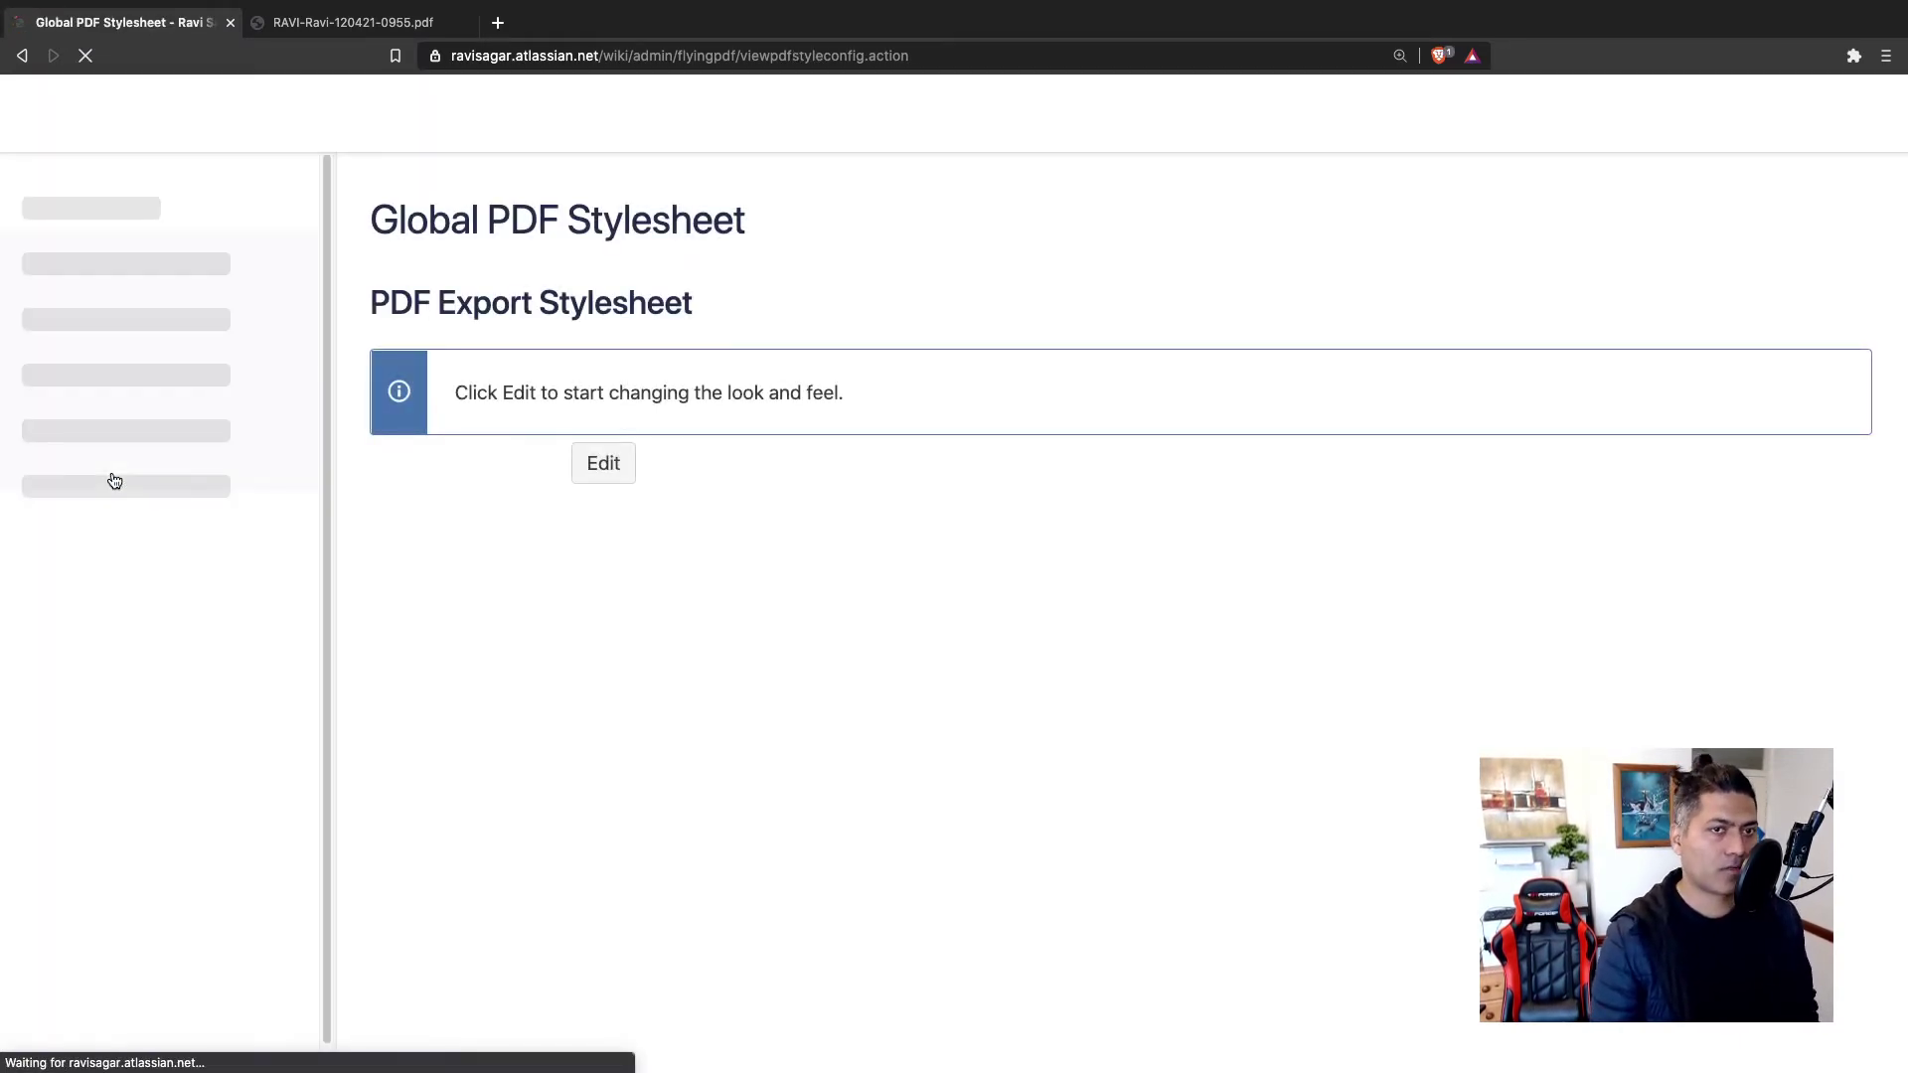
click(596, 465)
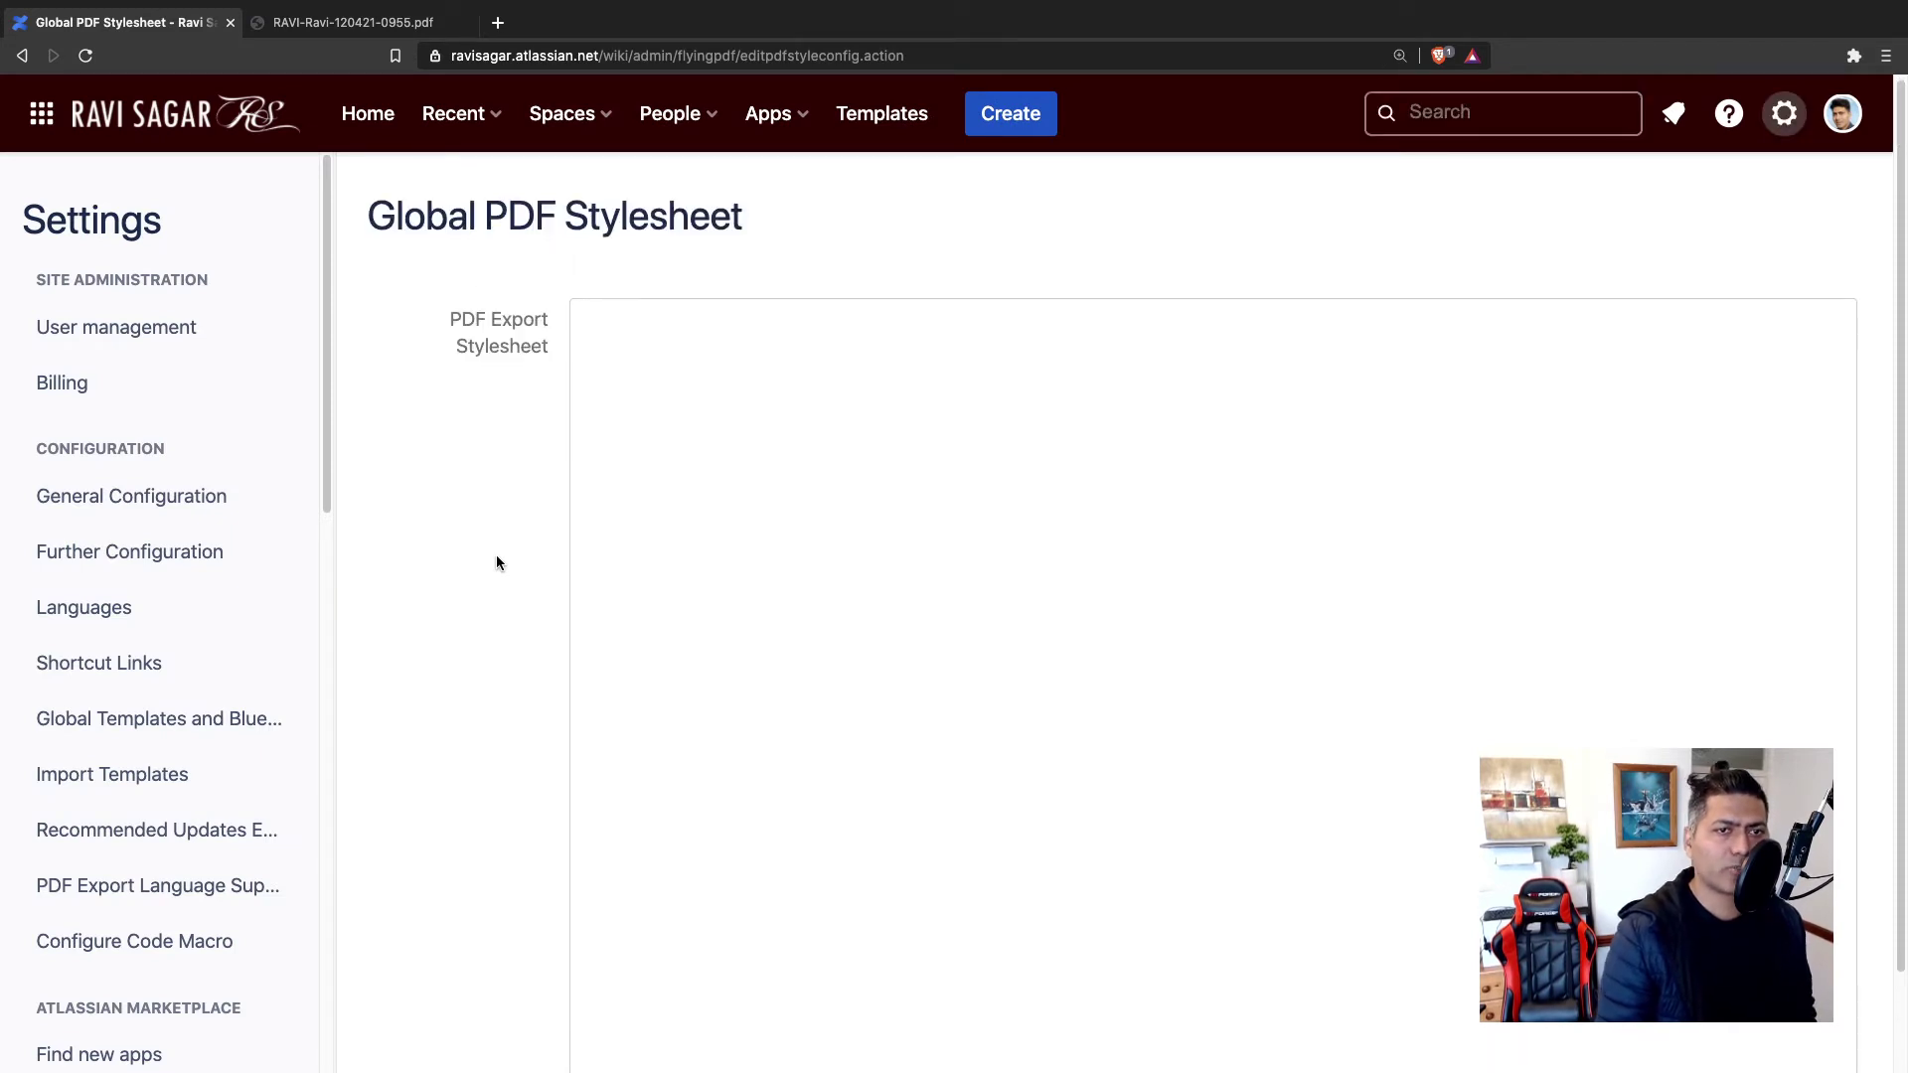
click(797, 439)
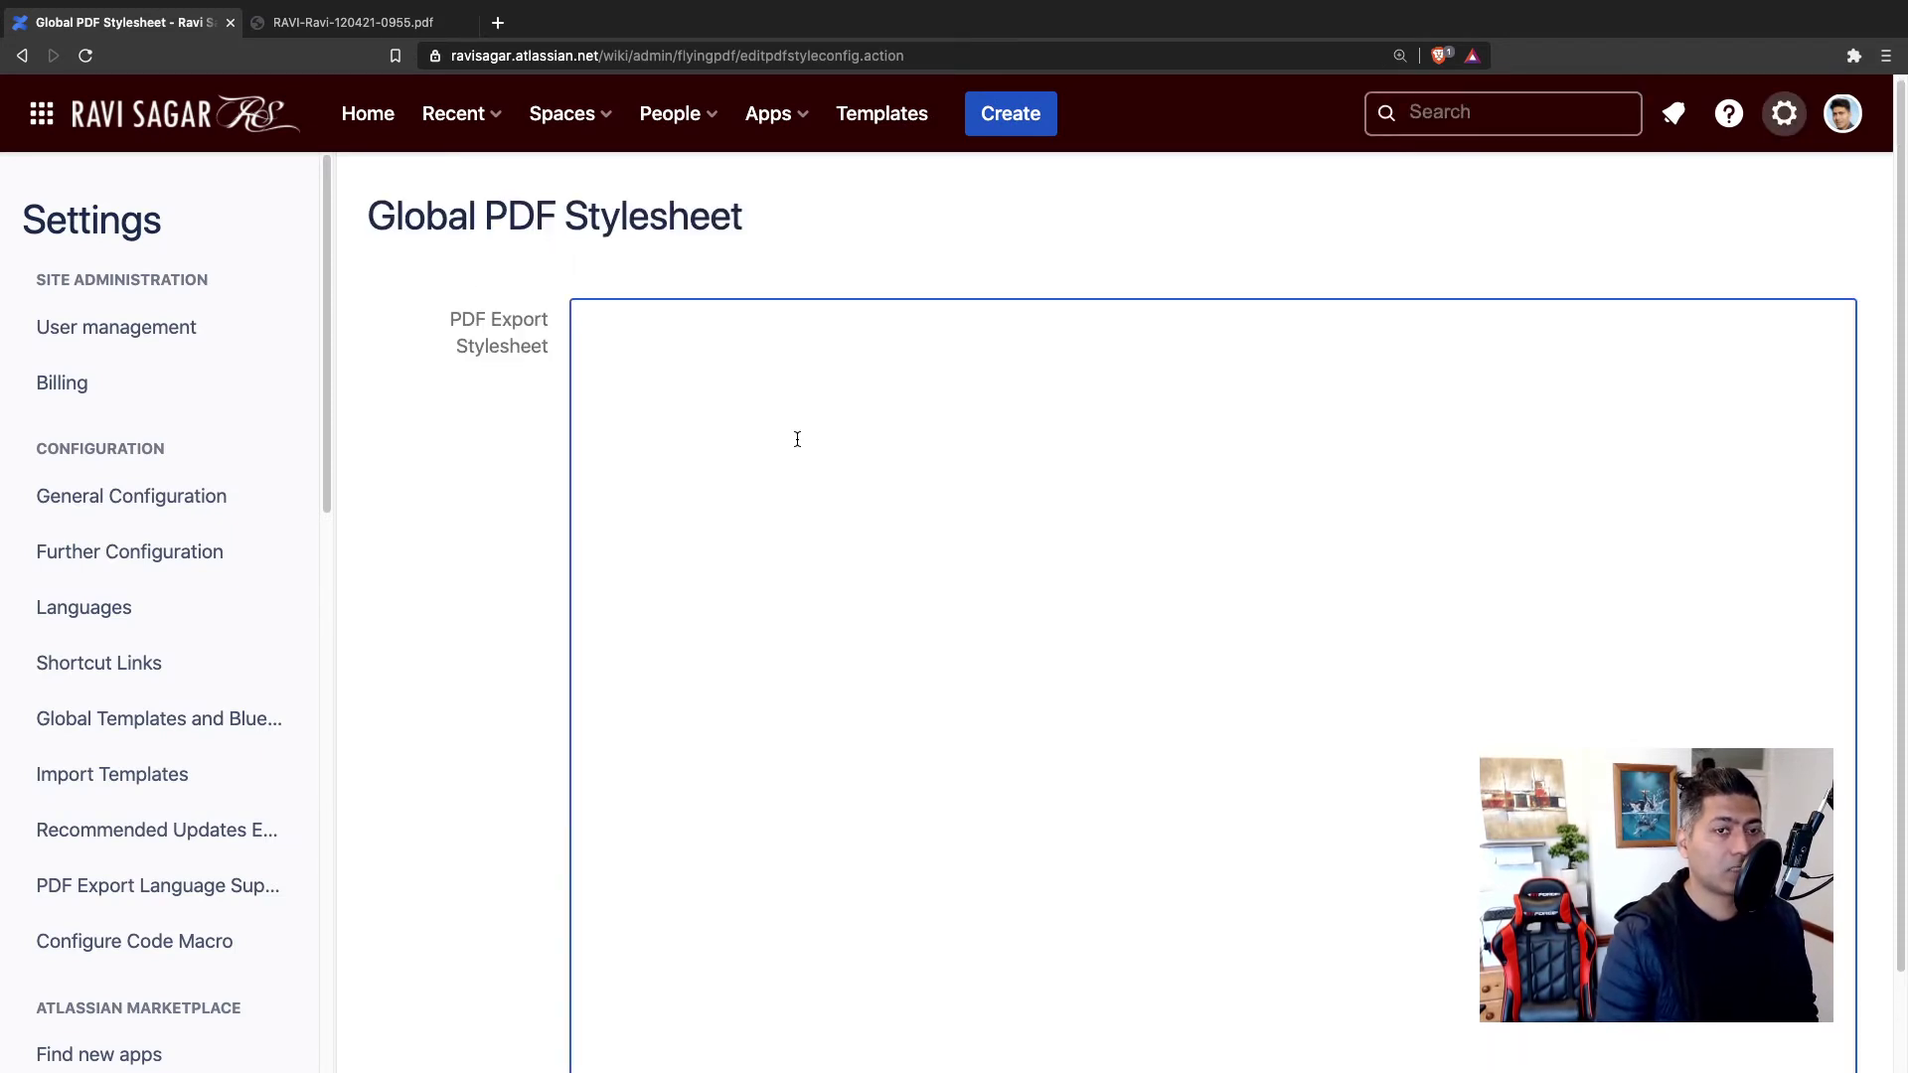
text(<)
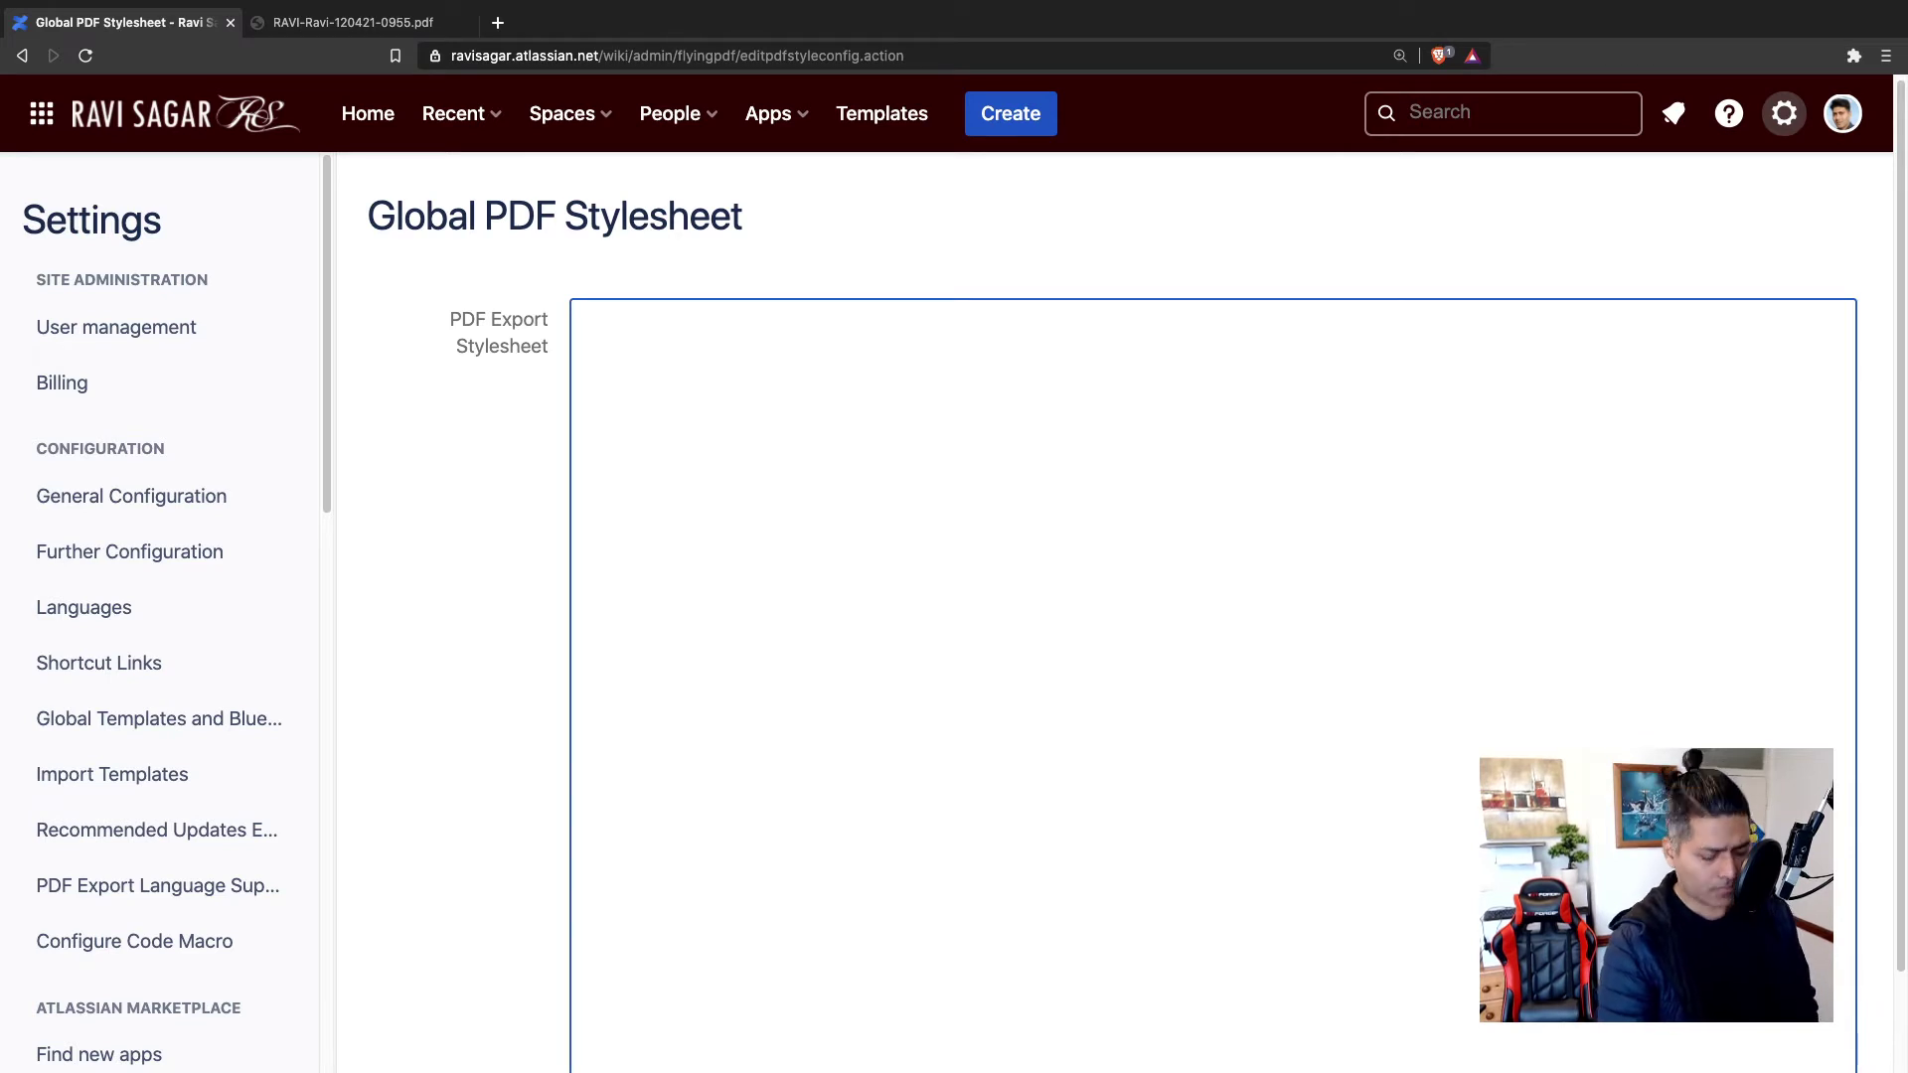
text(backg)
key(BackSpace)
key(BackSpace)
key(BackSpace)
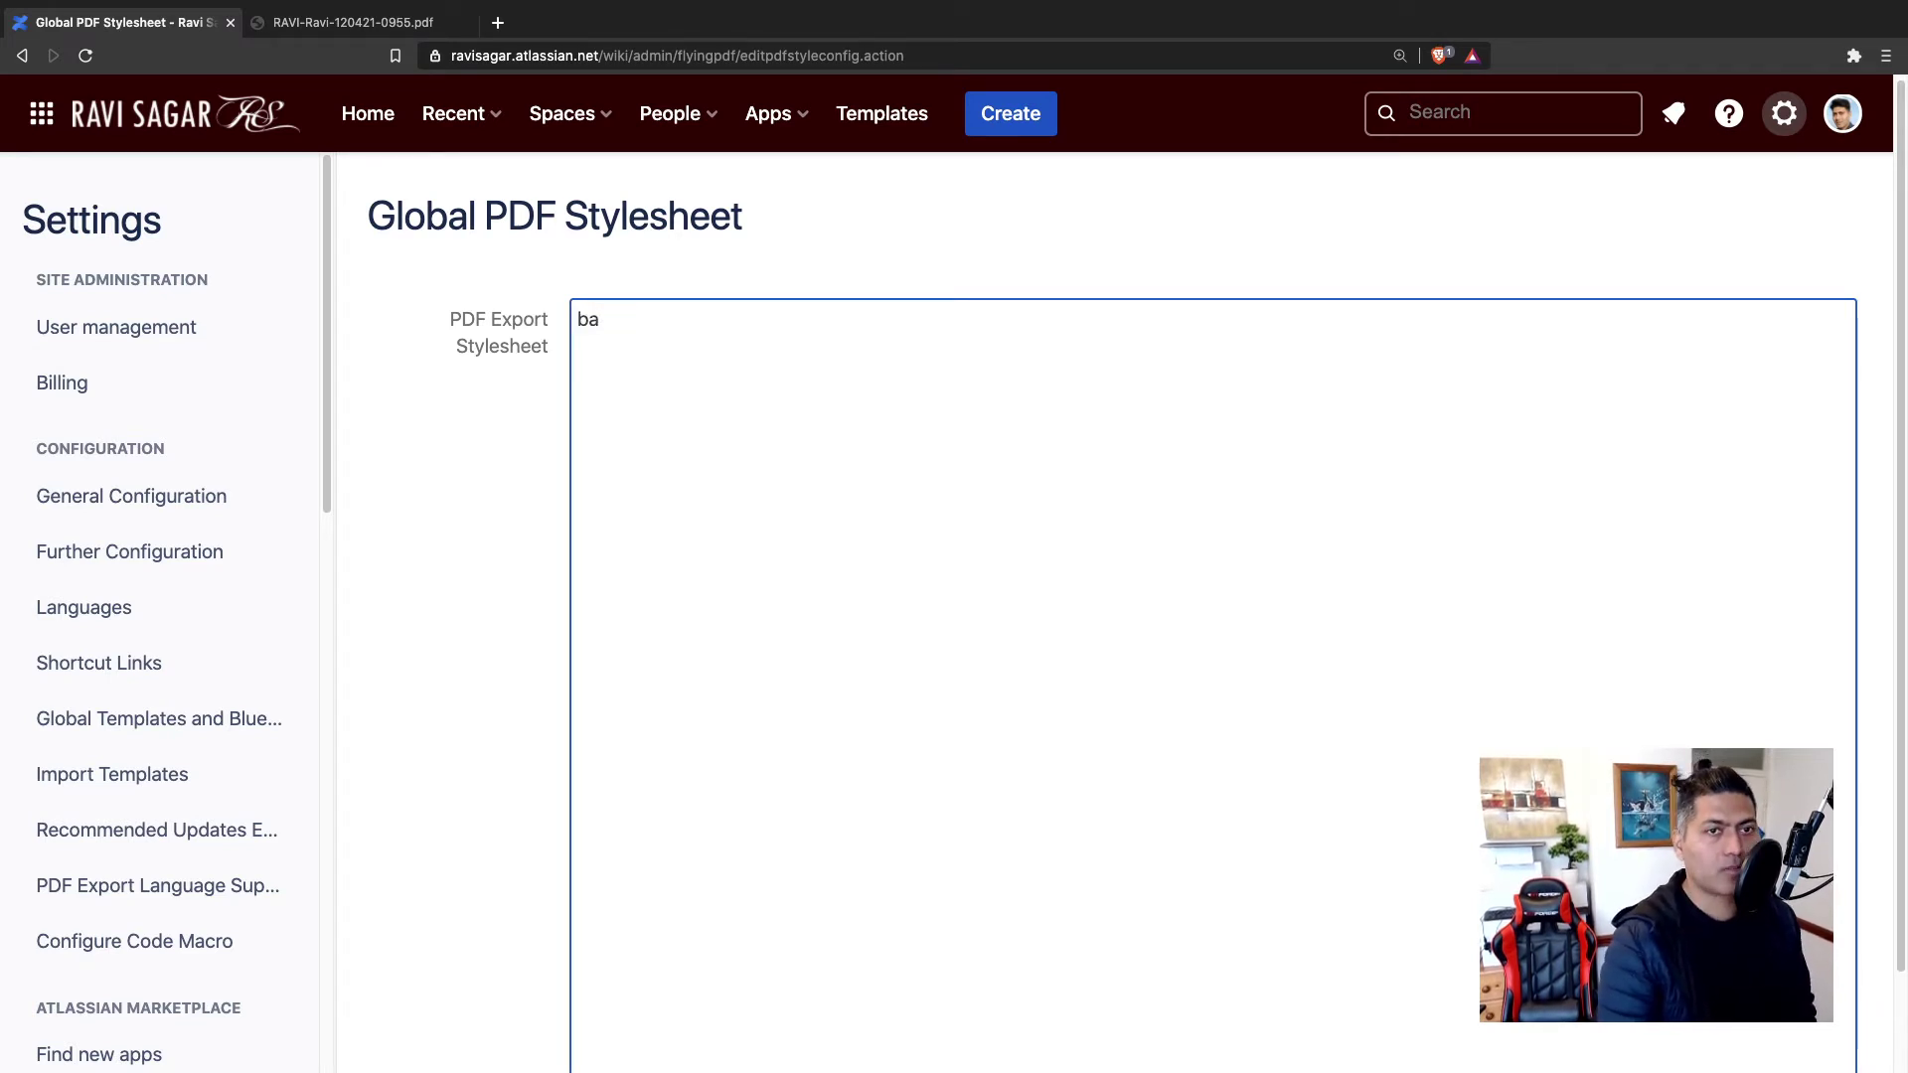
key(BackSpace)
key(BackSpace)
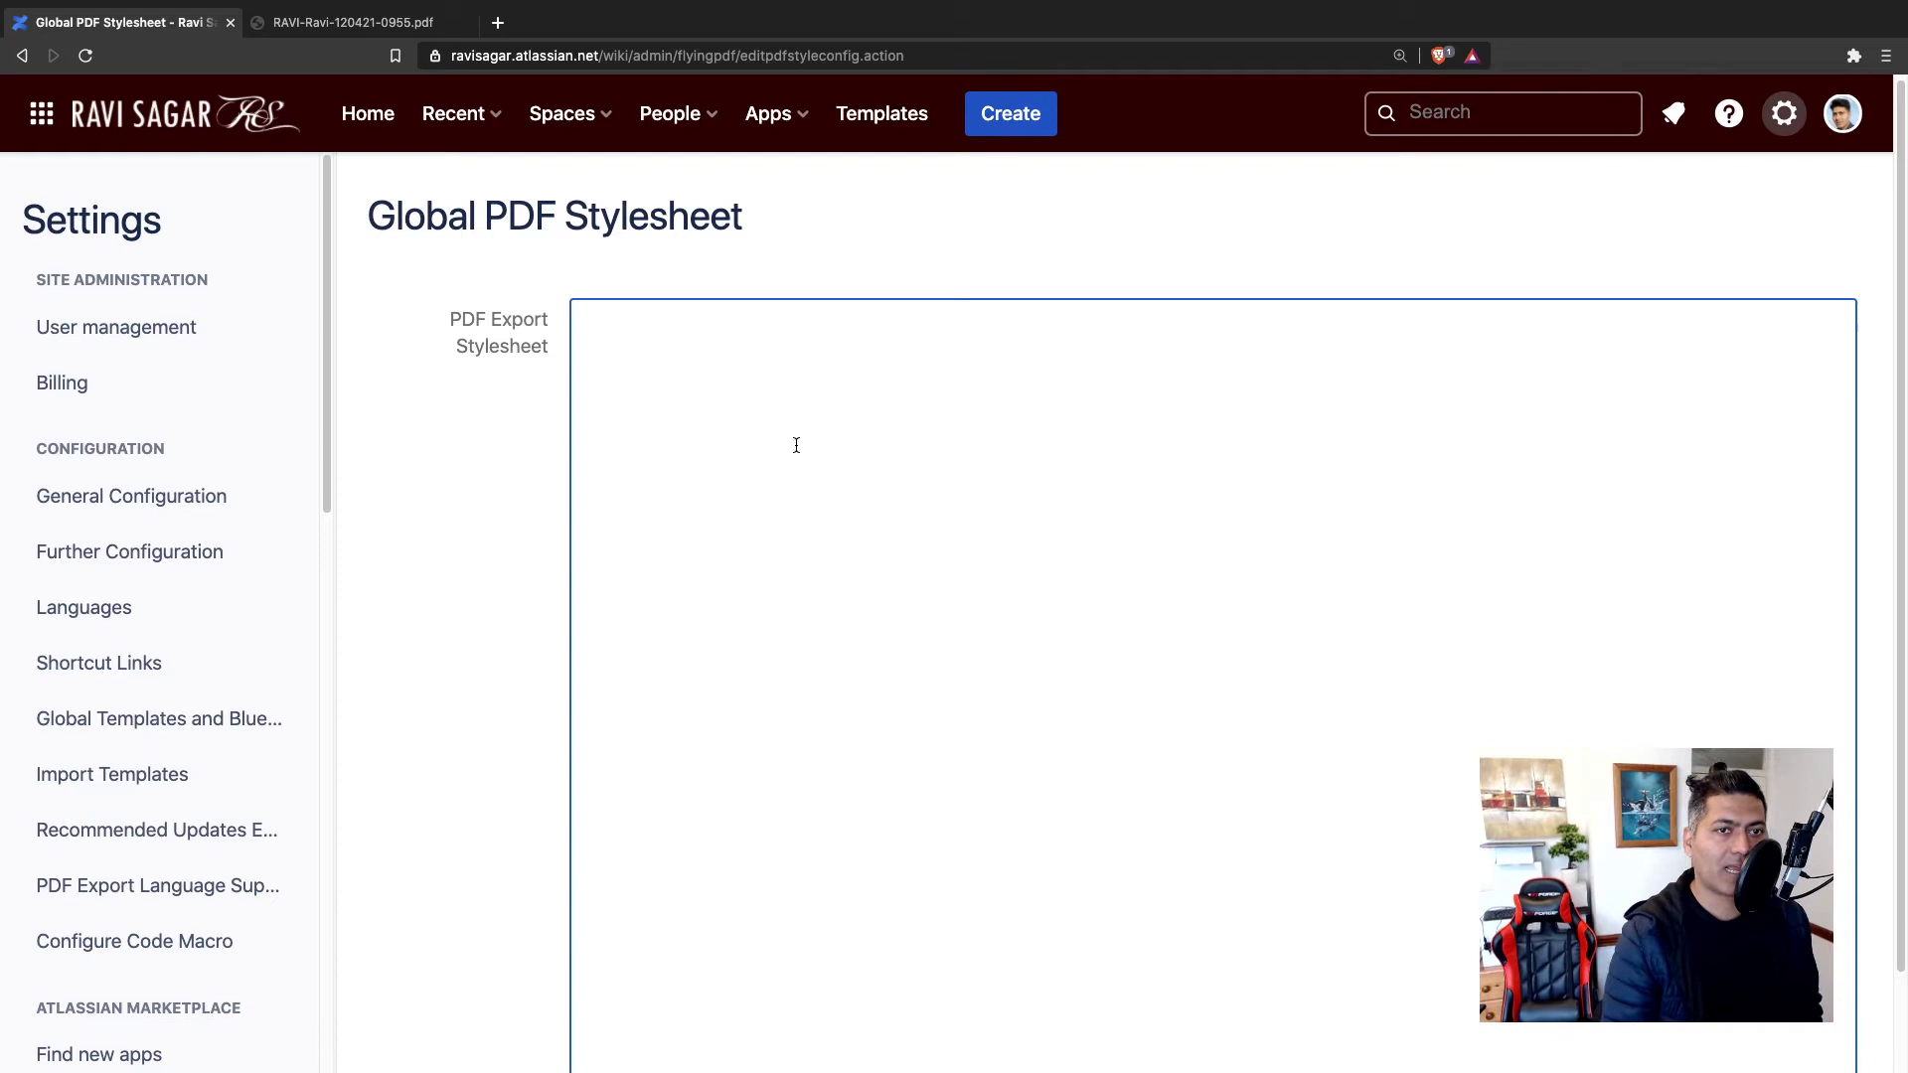
scroll(796, 445, down, 2)
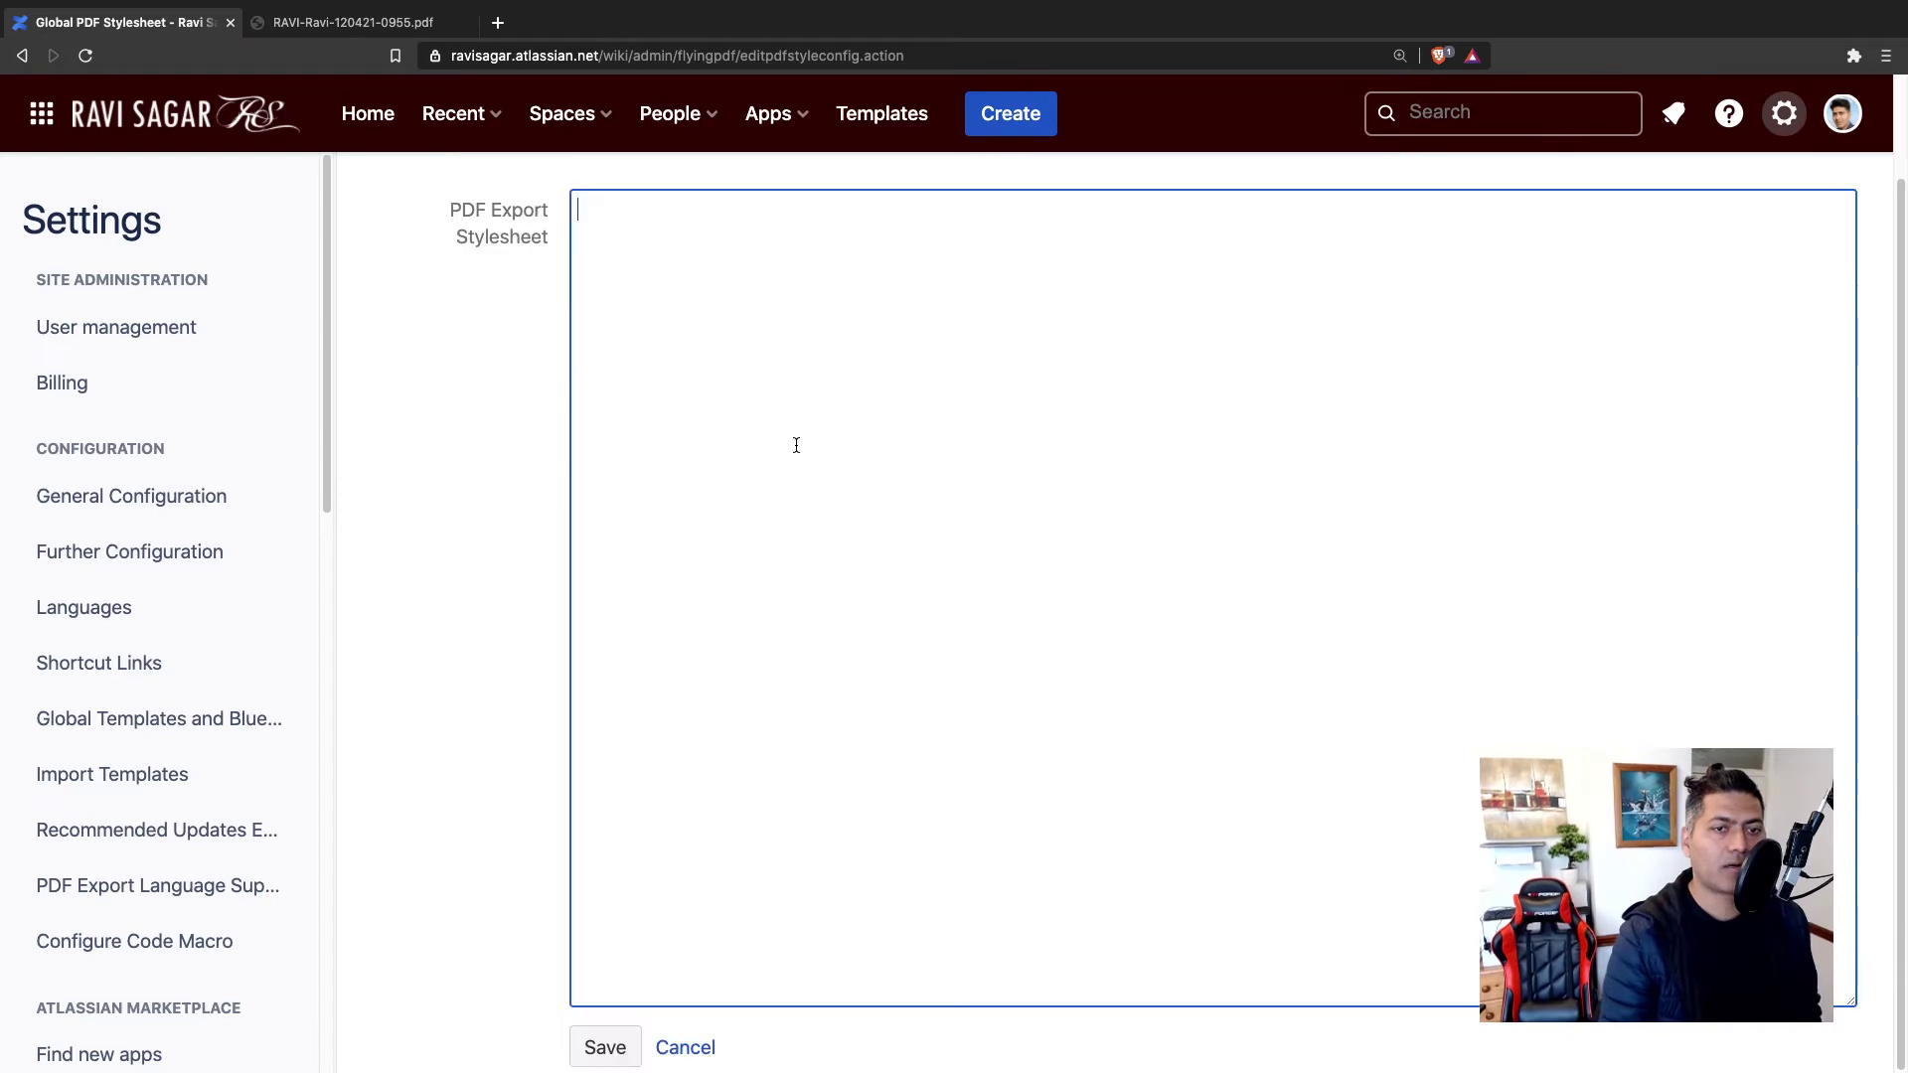
click(705, 1052)
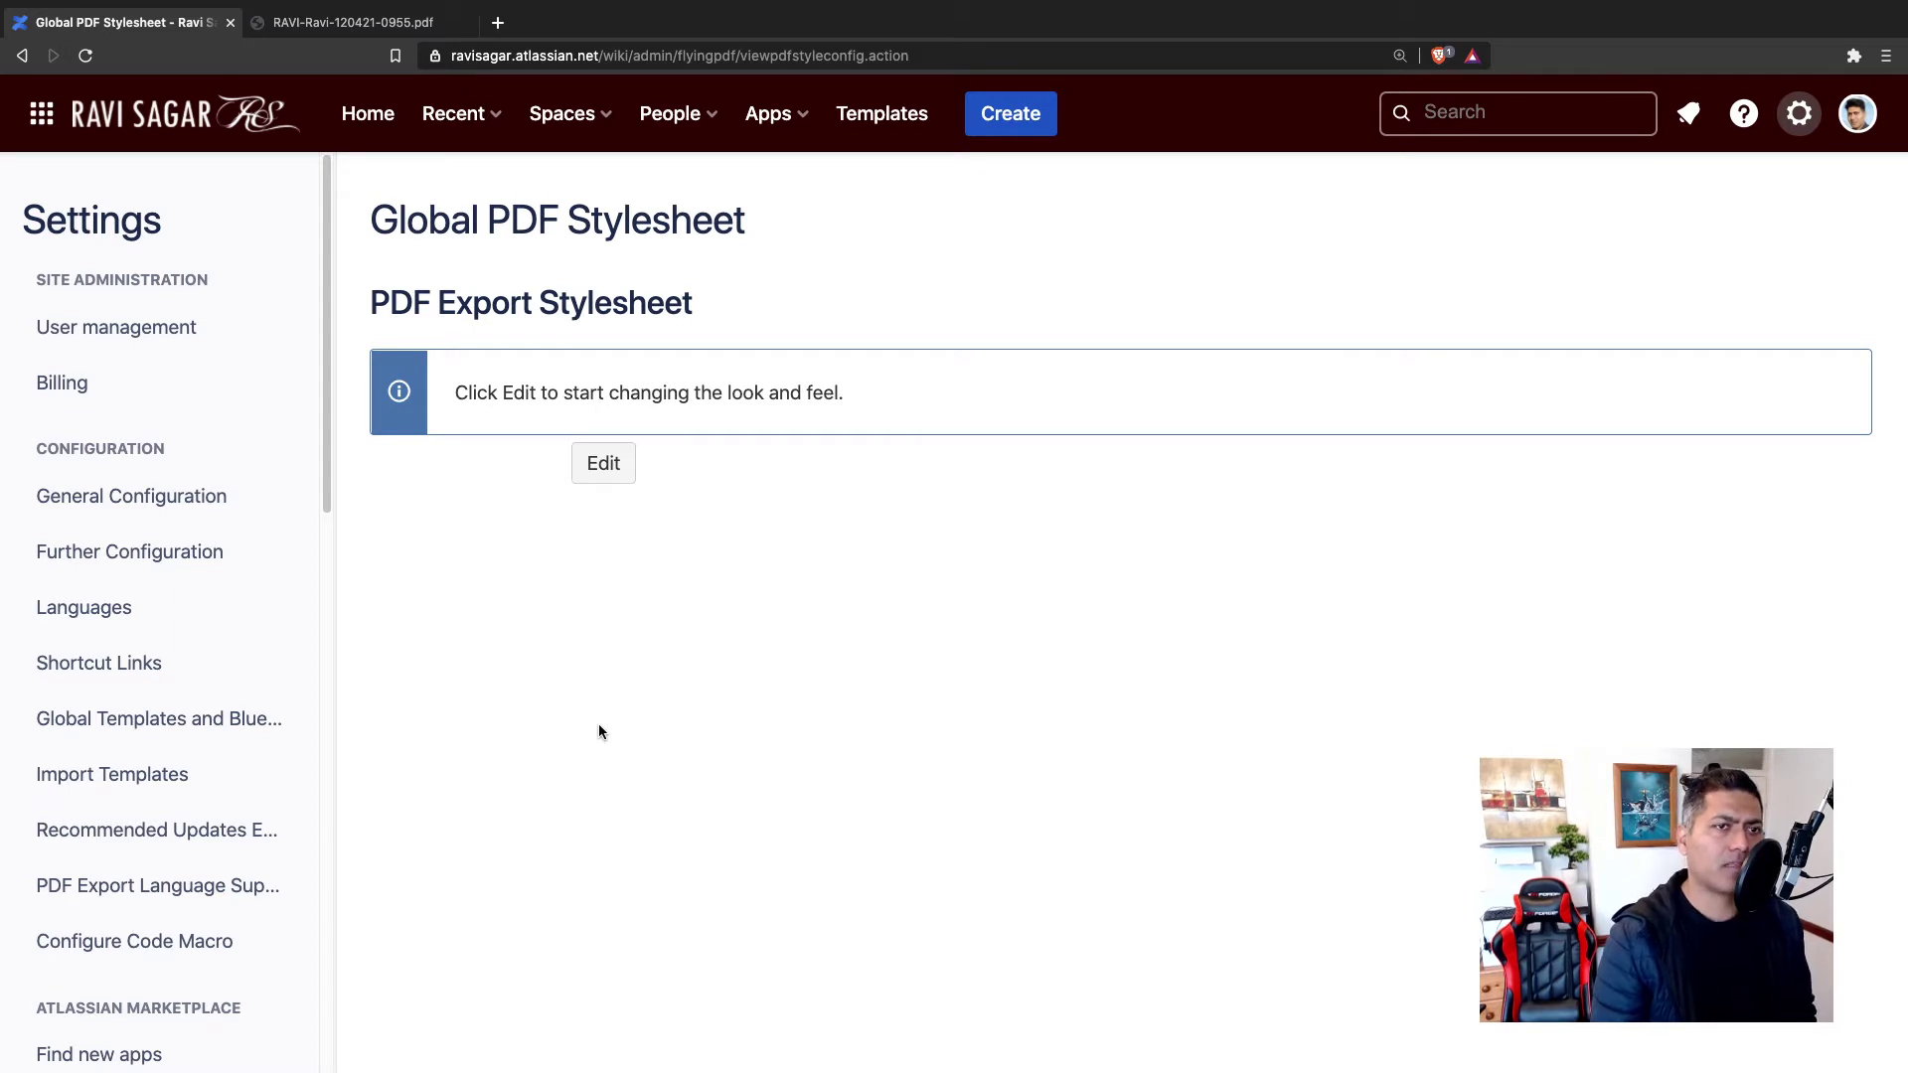
Step: Go to the Confluence home page and open the Ravi personal space
click(371, 130)
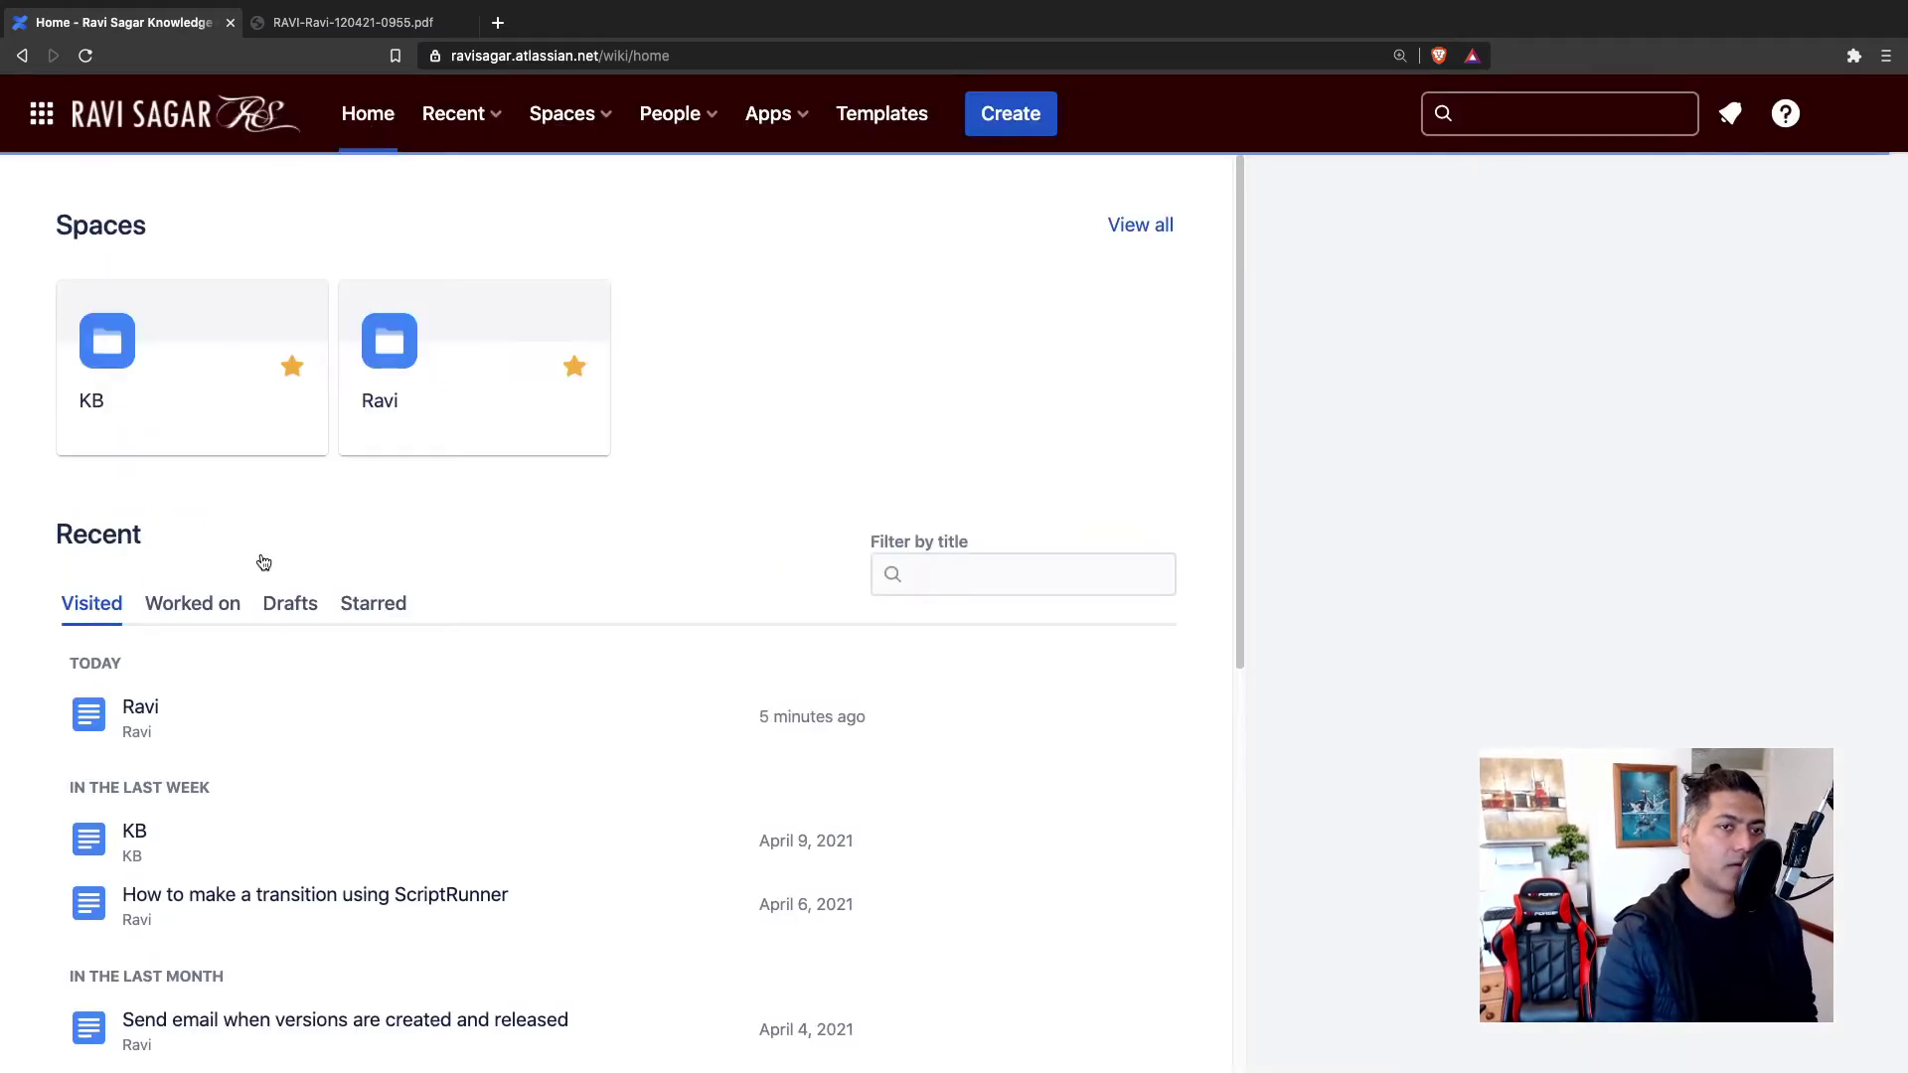
click(408, 354)
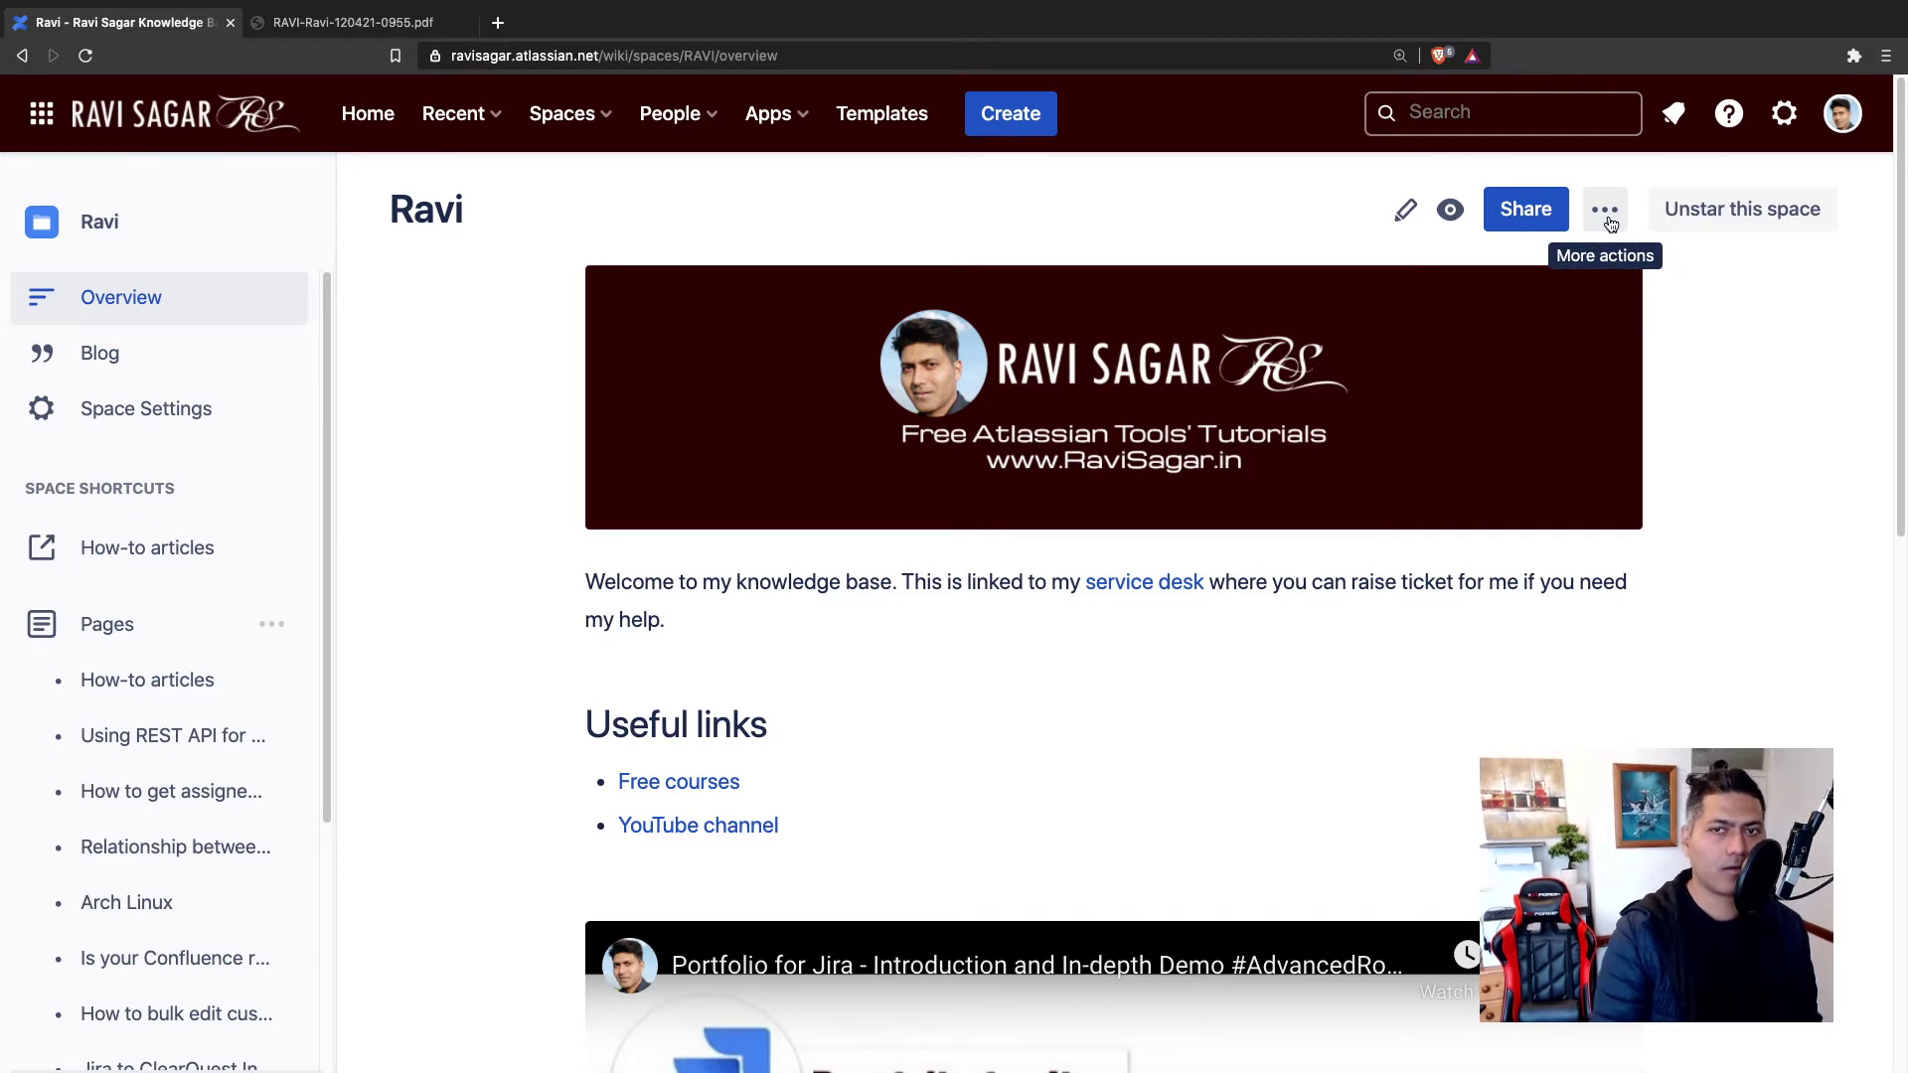
Step: Export the Ravi overview page to PDF again from the More actions menu
click(1607, 212)
click(1607, 212)
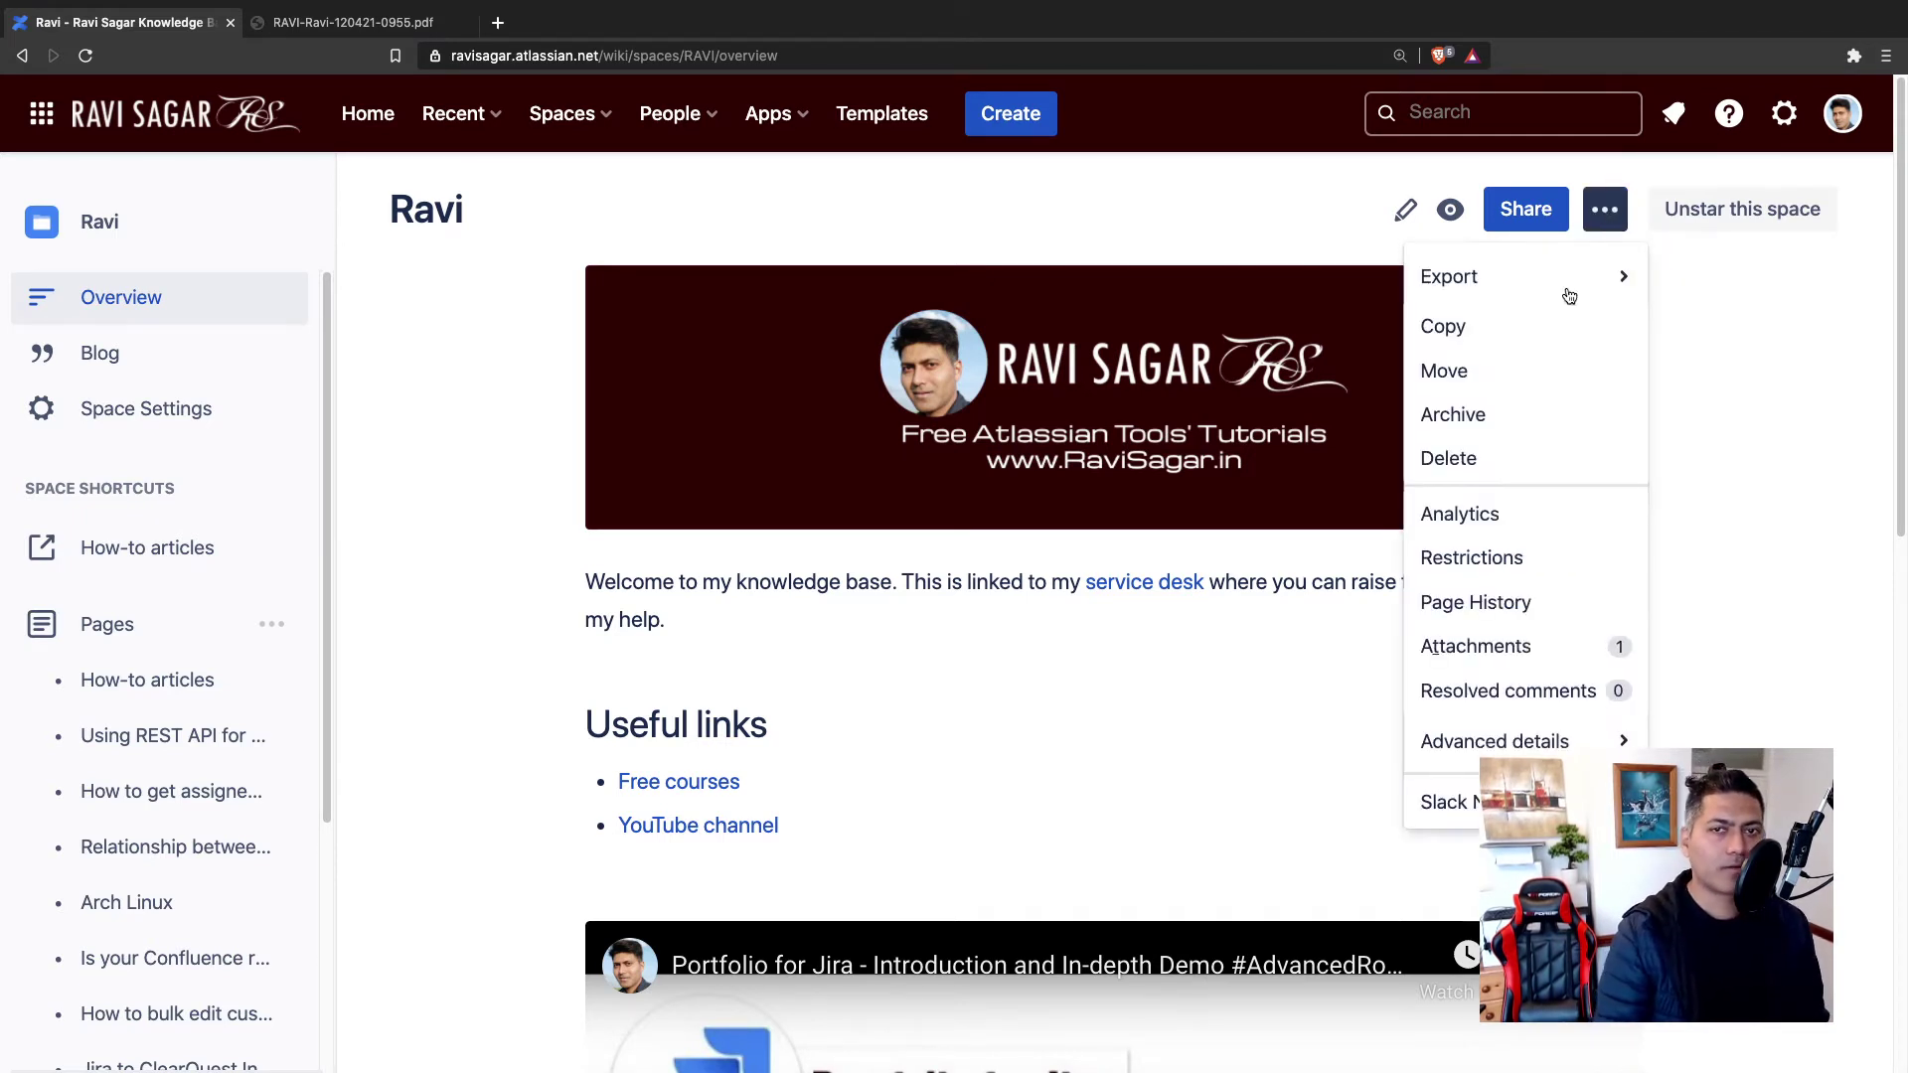
mouse_move(1444, 271)
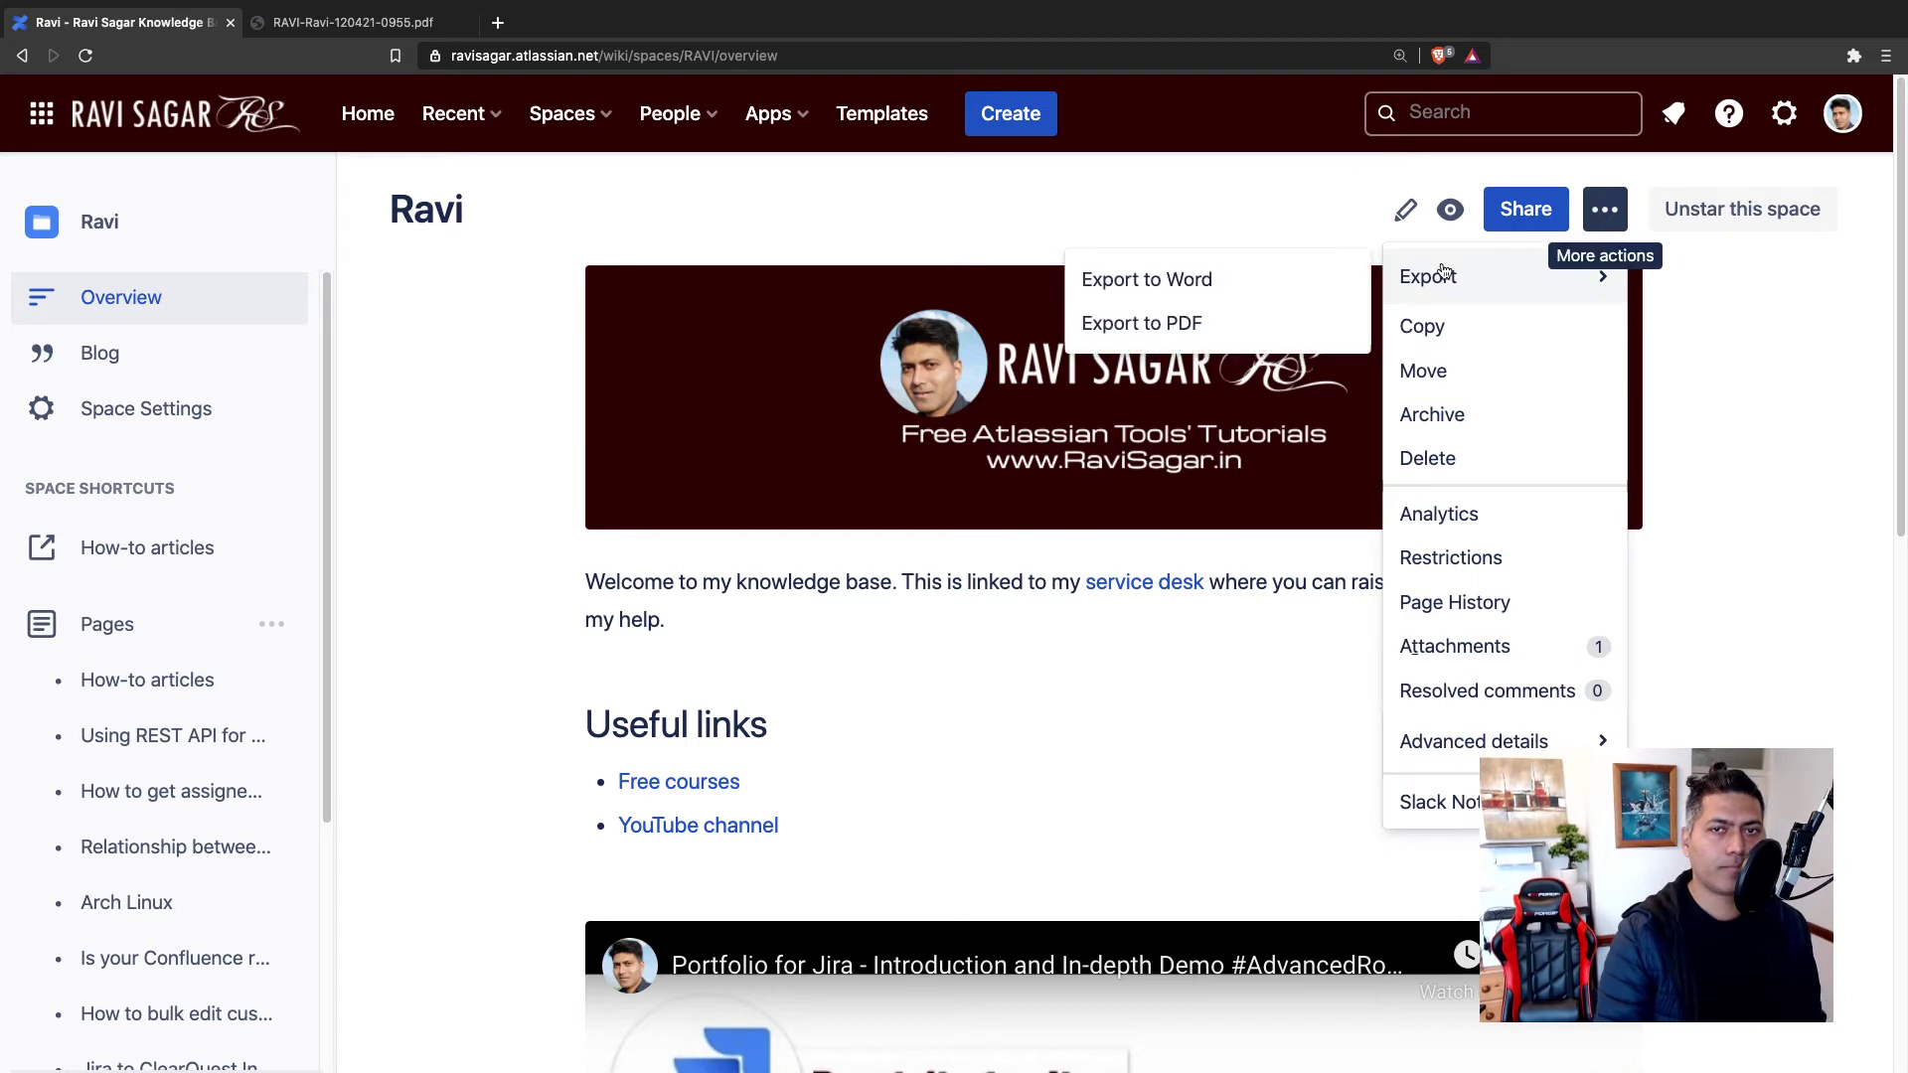
click(1198, 324)
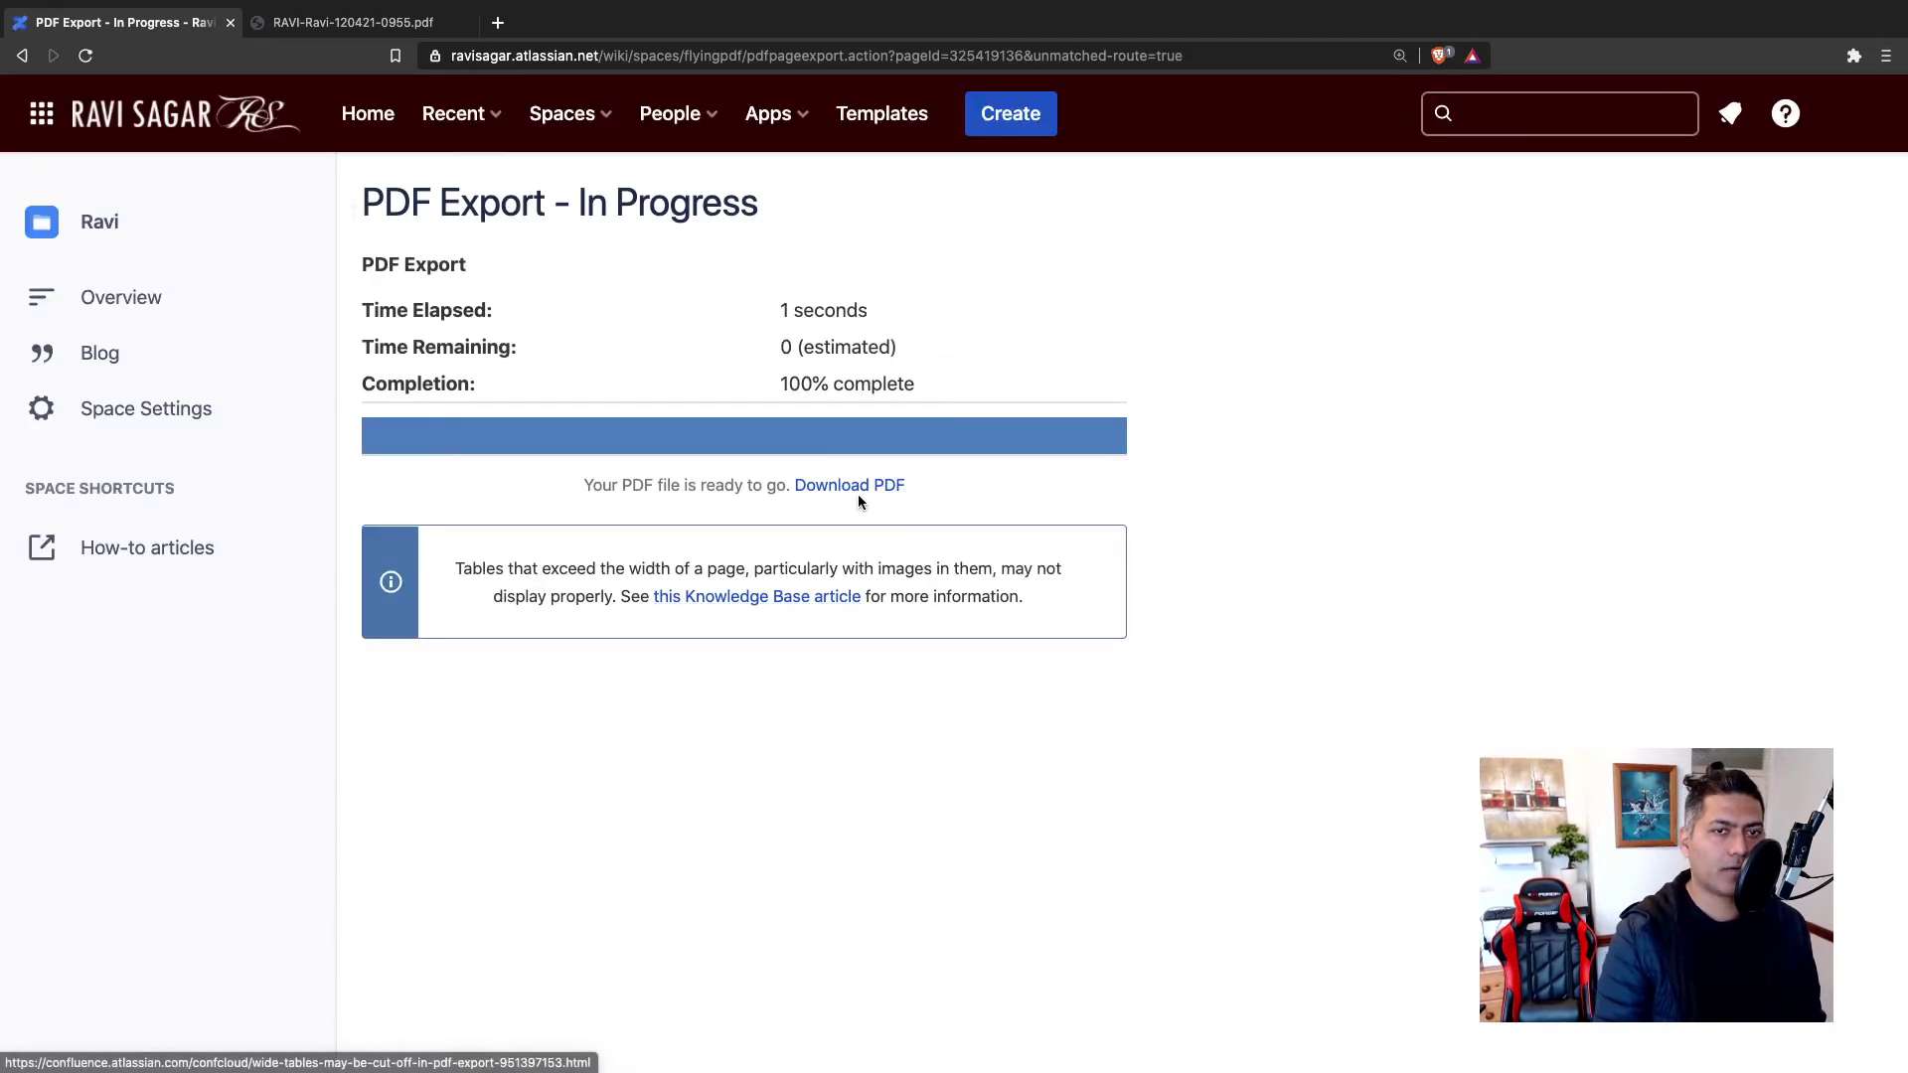
Step: Download and save the finished PDF export
click(852, 491)
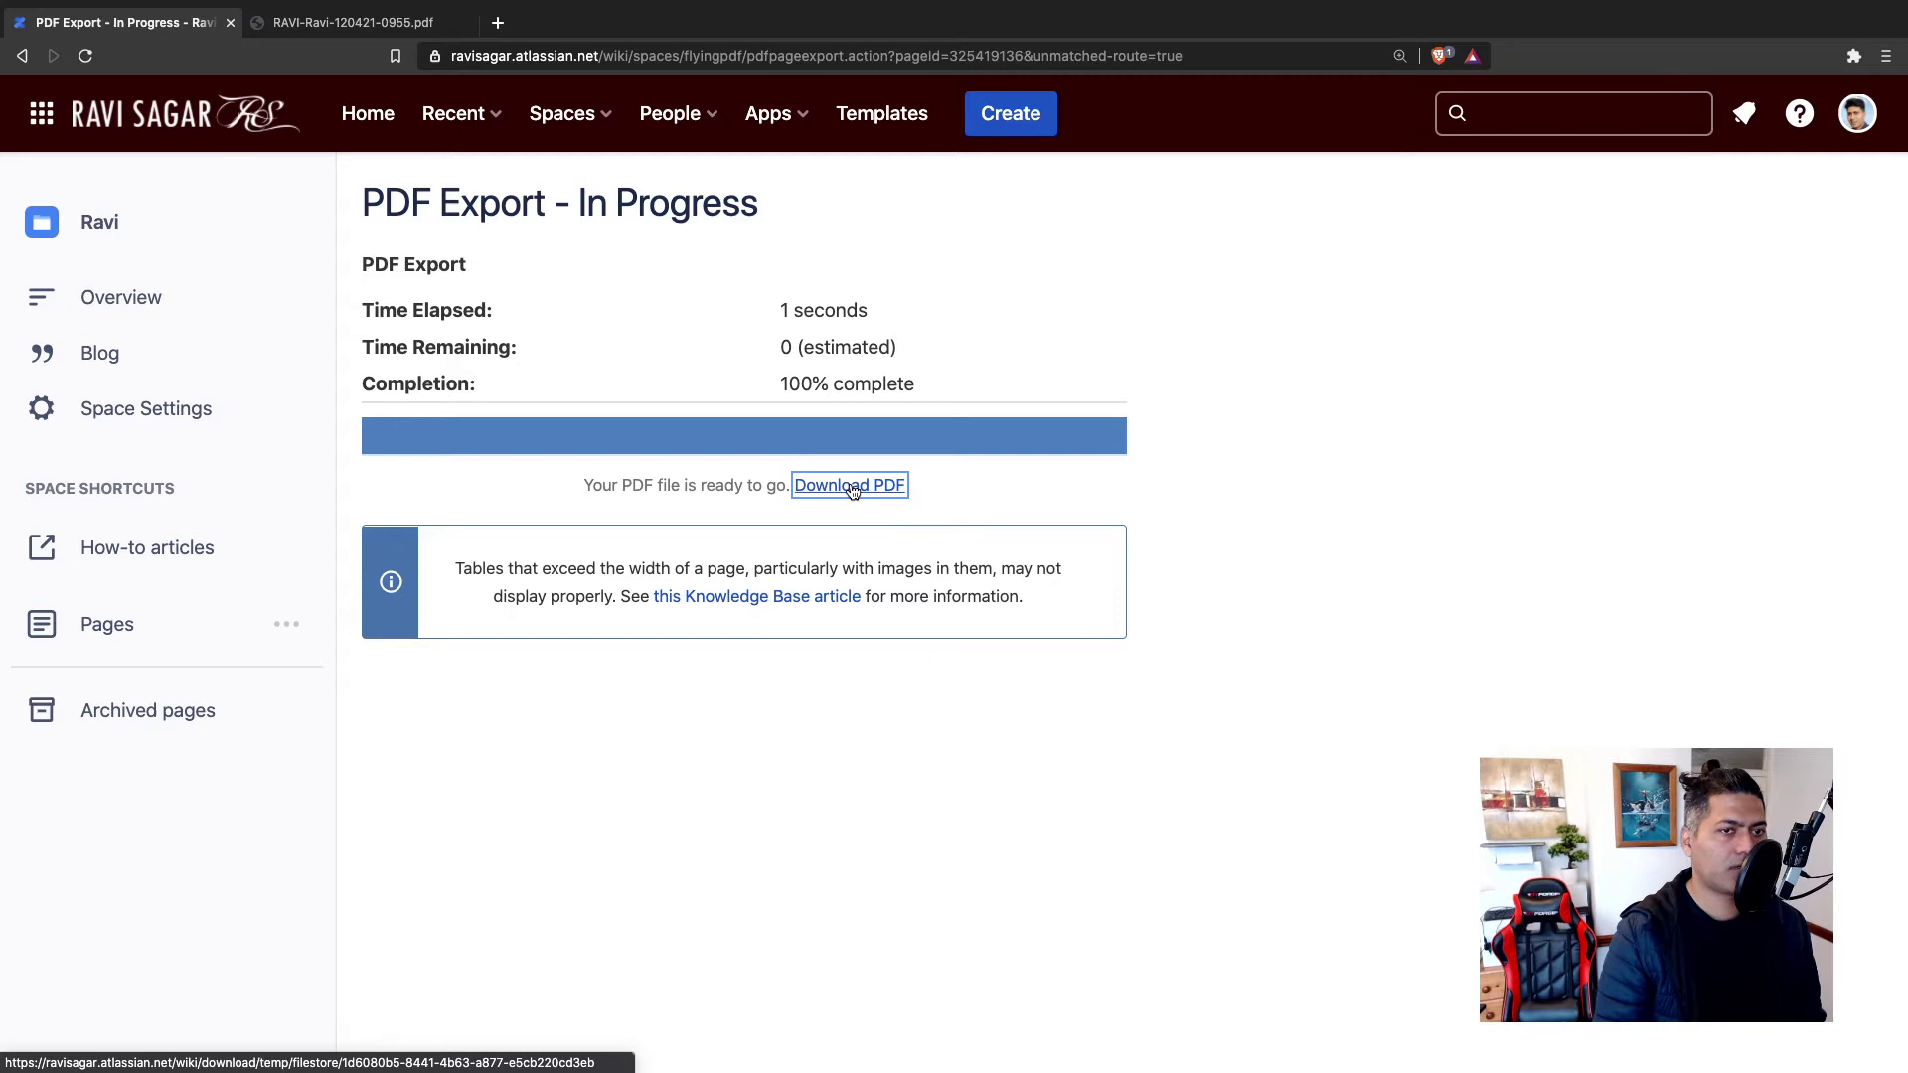
click(1325, 808)
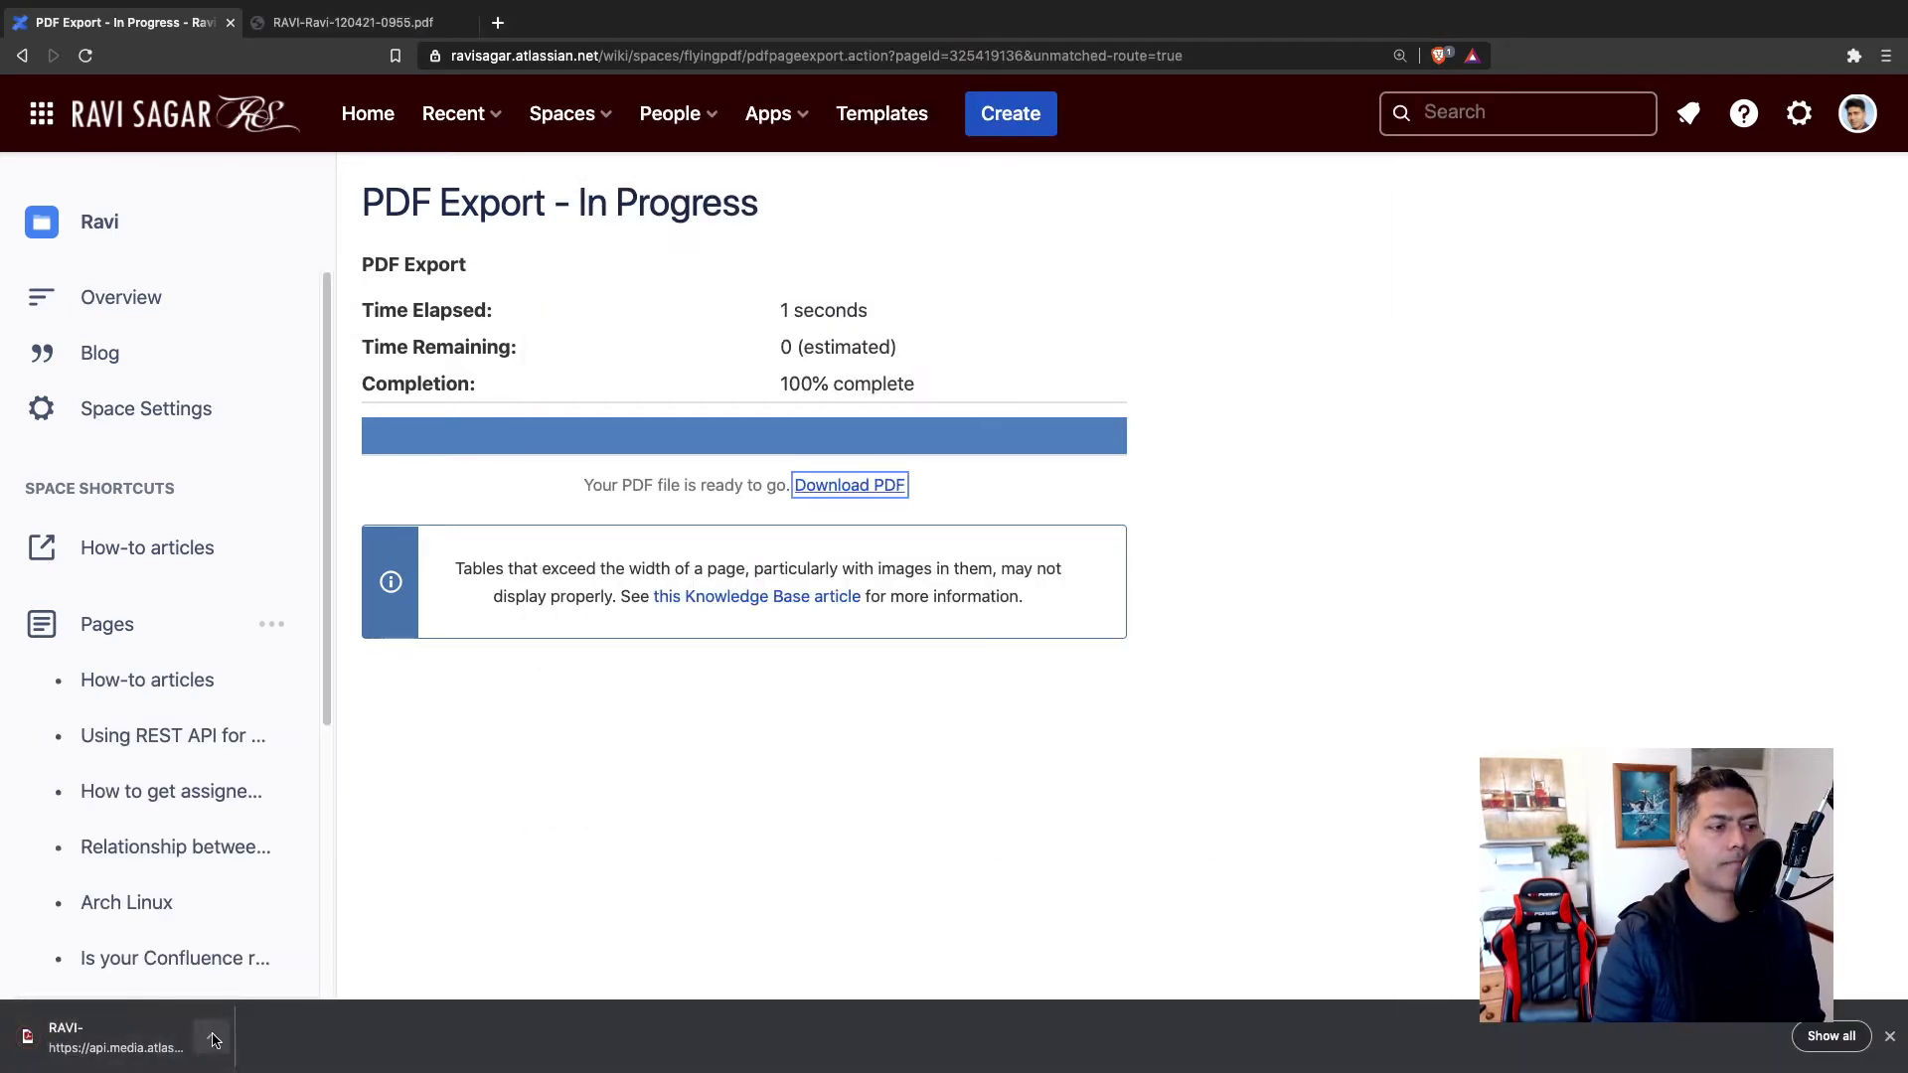
click(213, 1041)
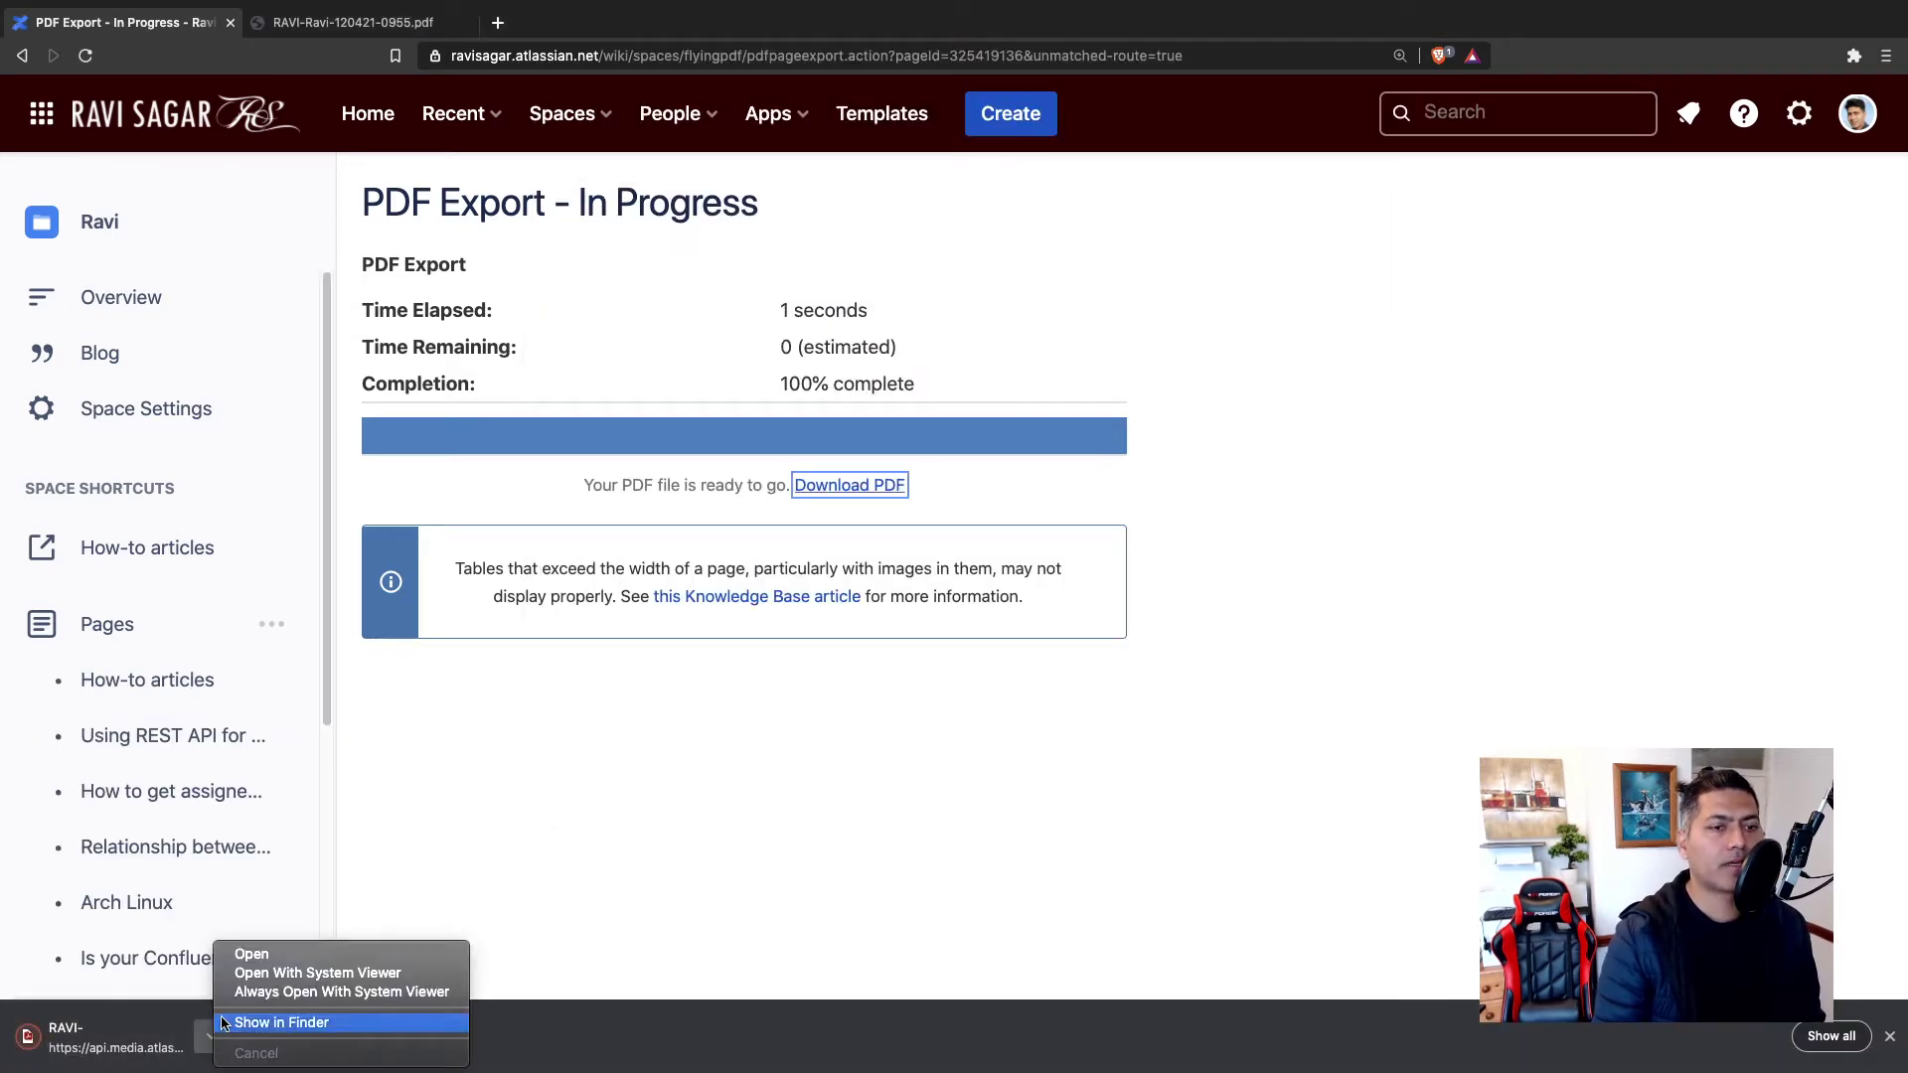
Step: Open RAVI-Ravi-120421-1000.pdf and zoom in to inspect the exported overview
click(276, 960)
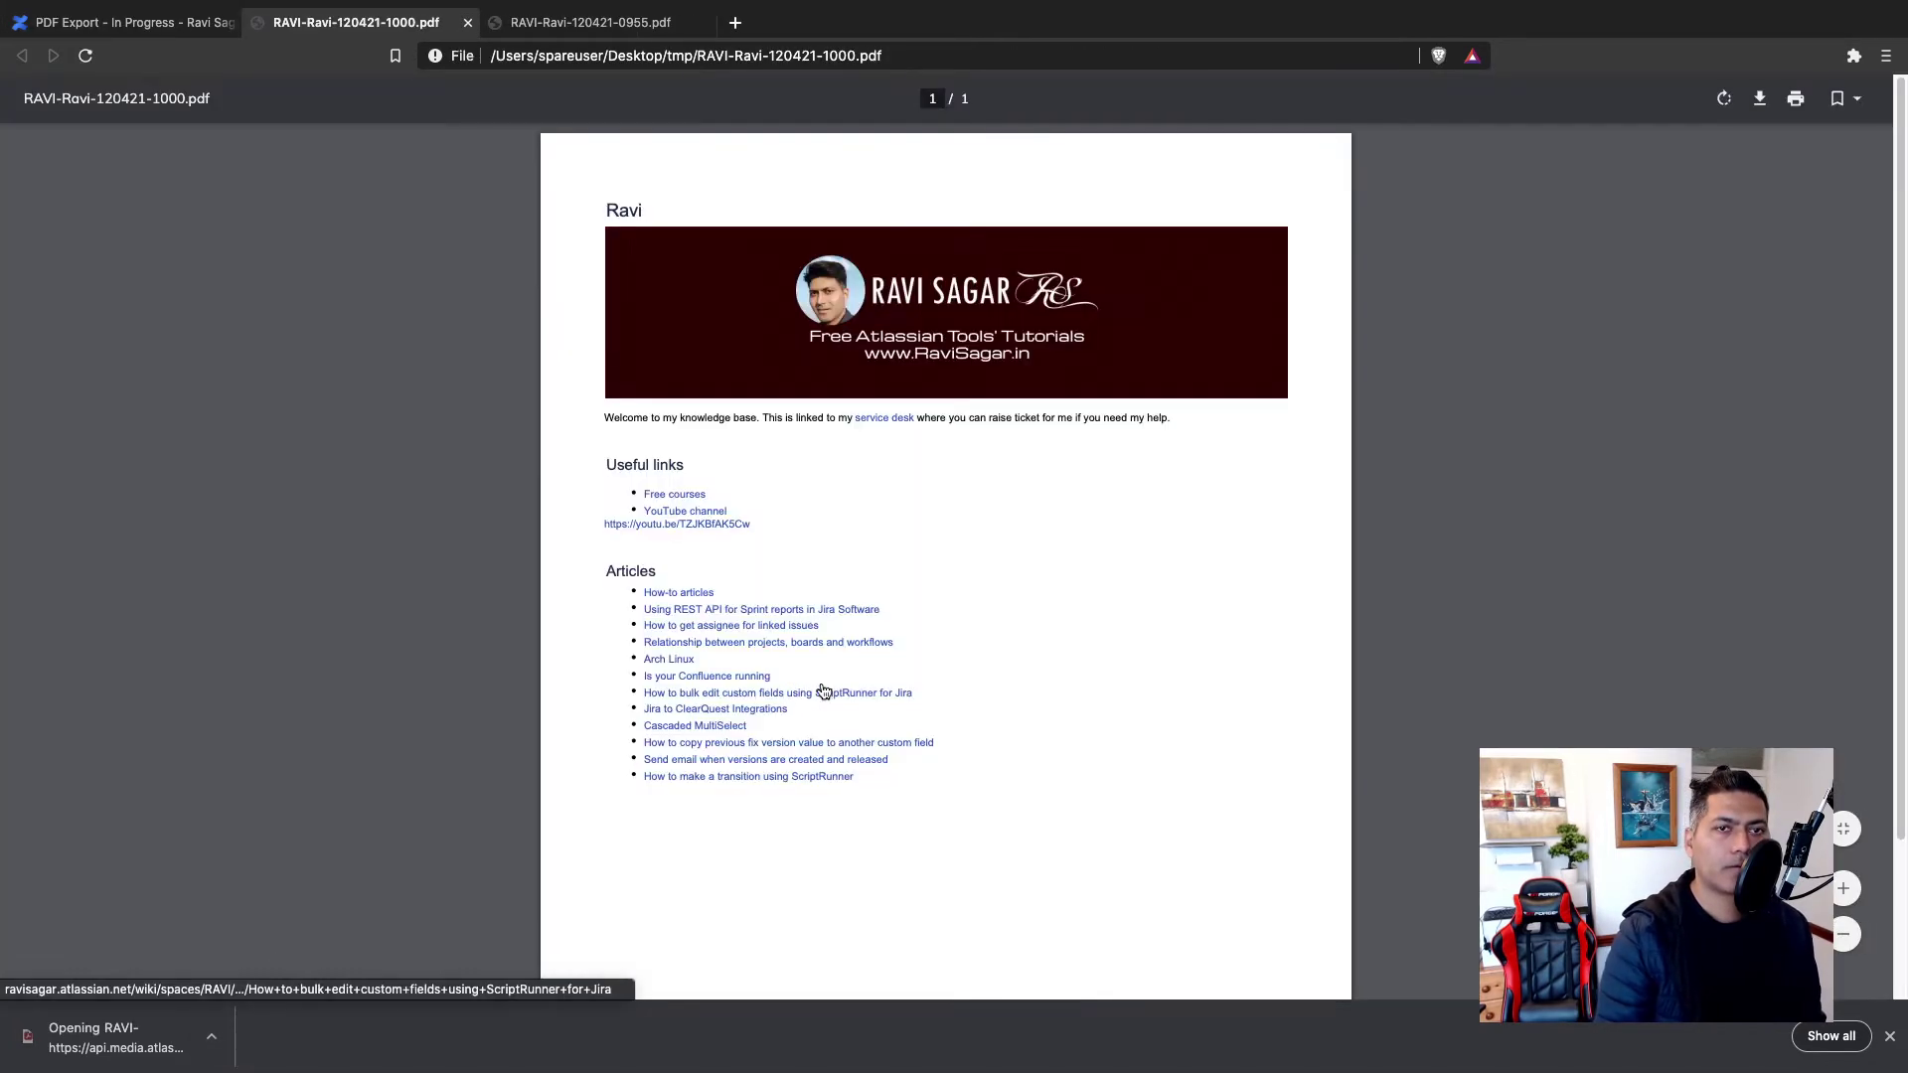
scroll(1113, 641, down, 3)
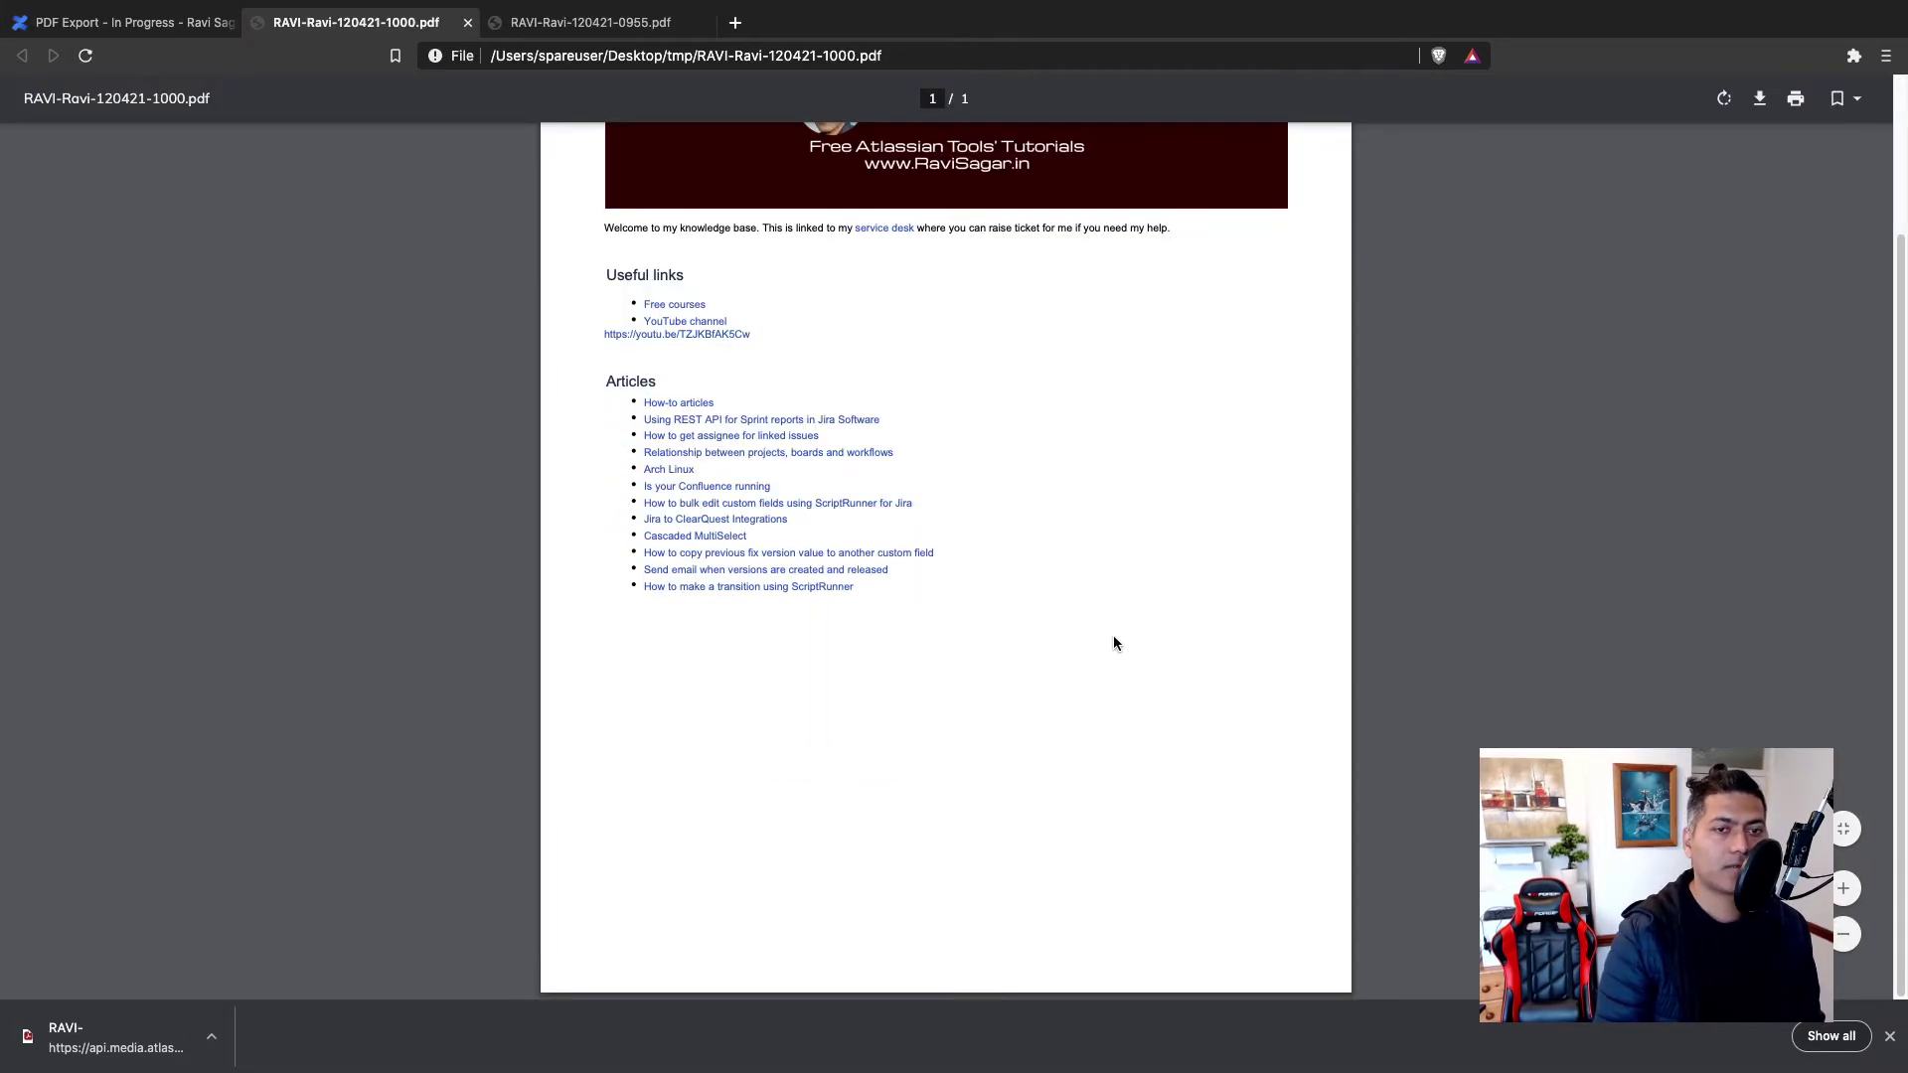
scroll(1059, 684, up, 3)
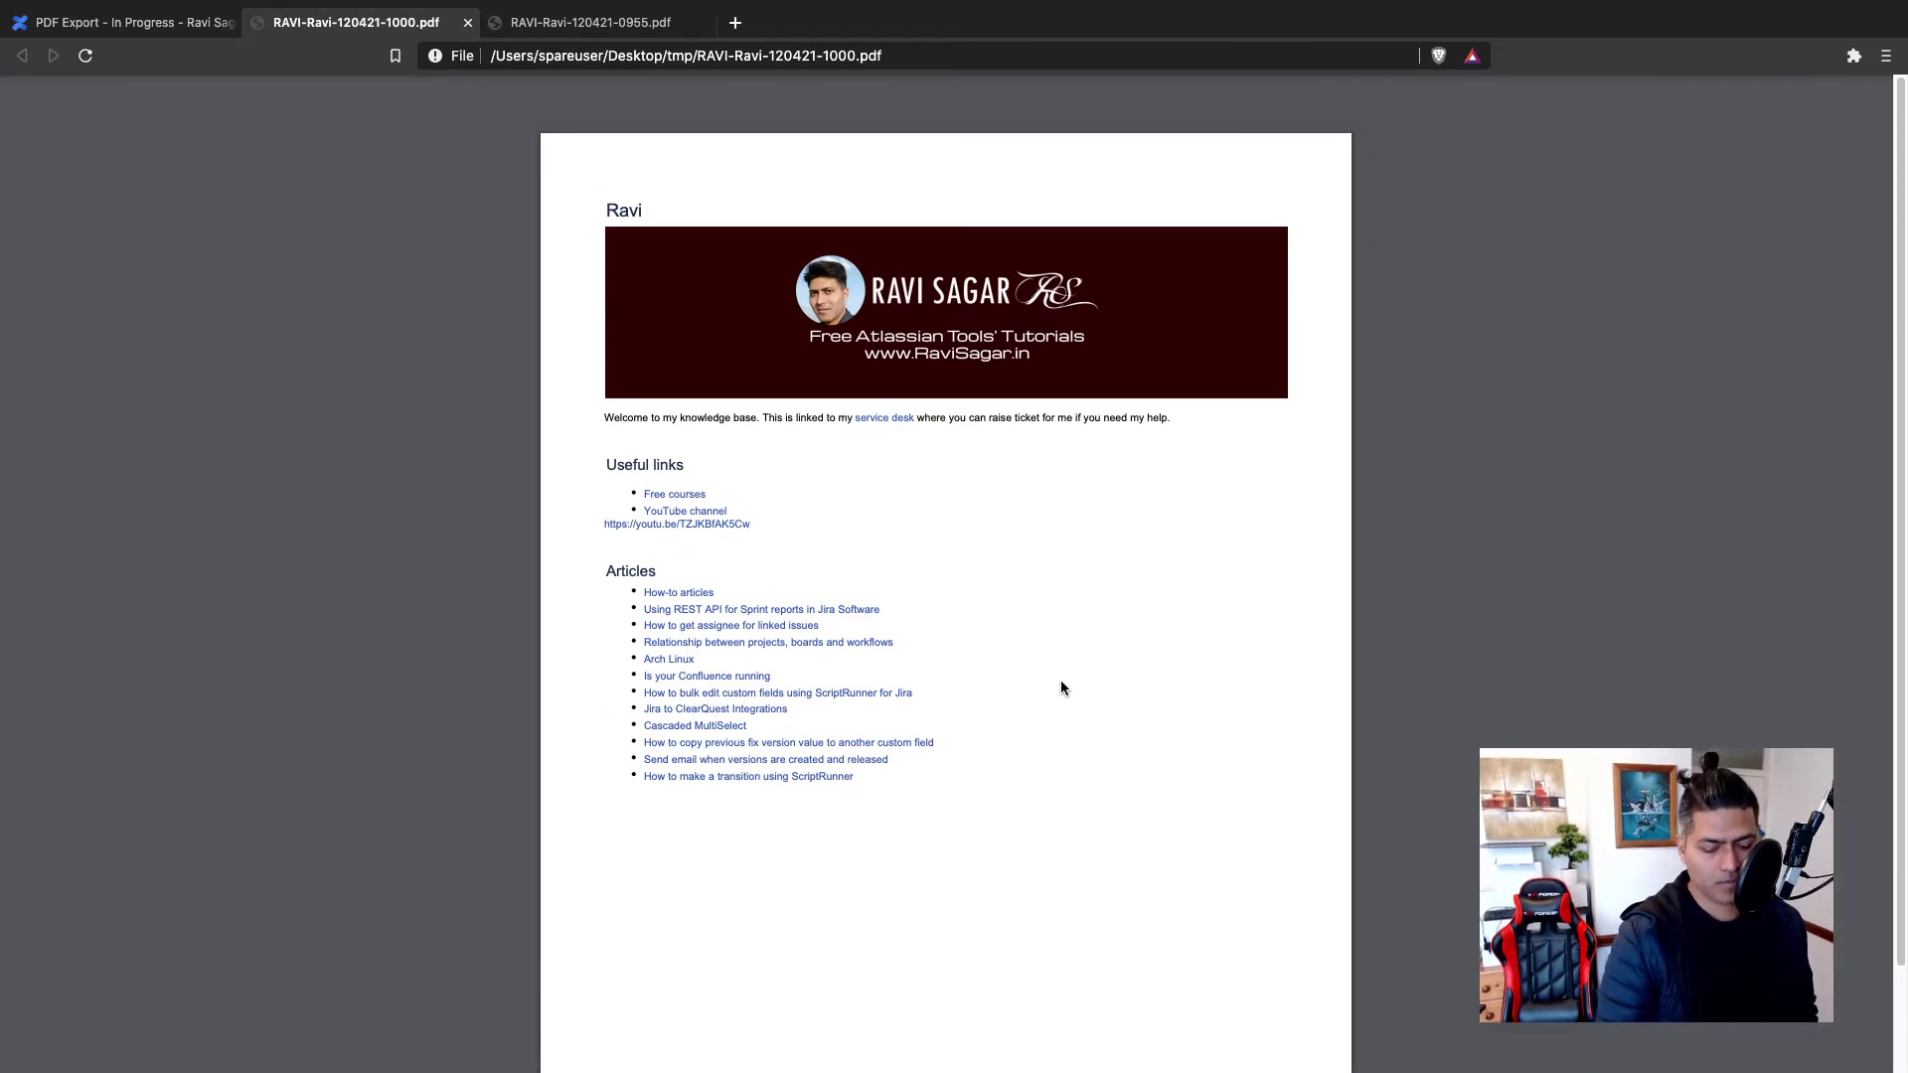
key(super+equal)
key(super+equal)
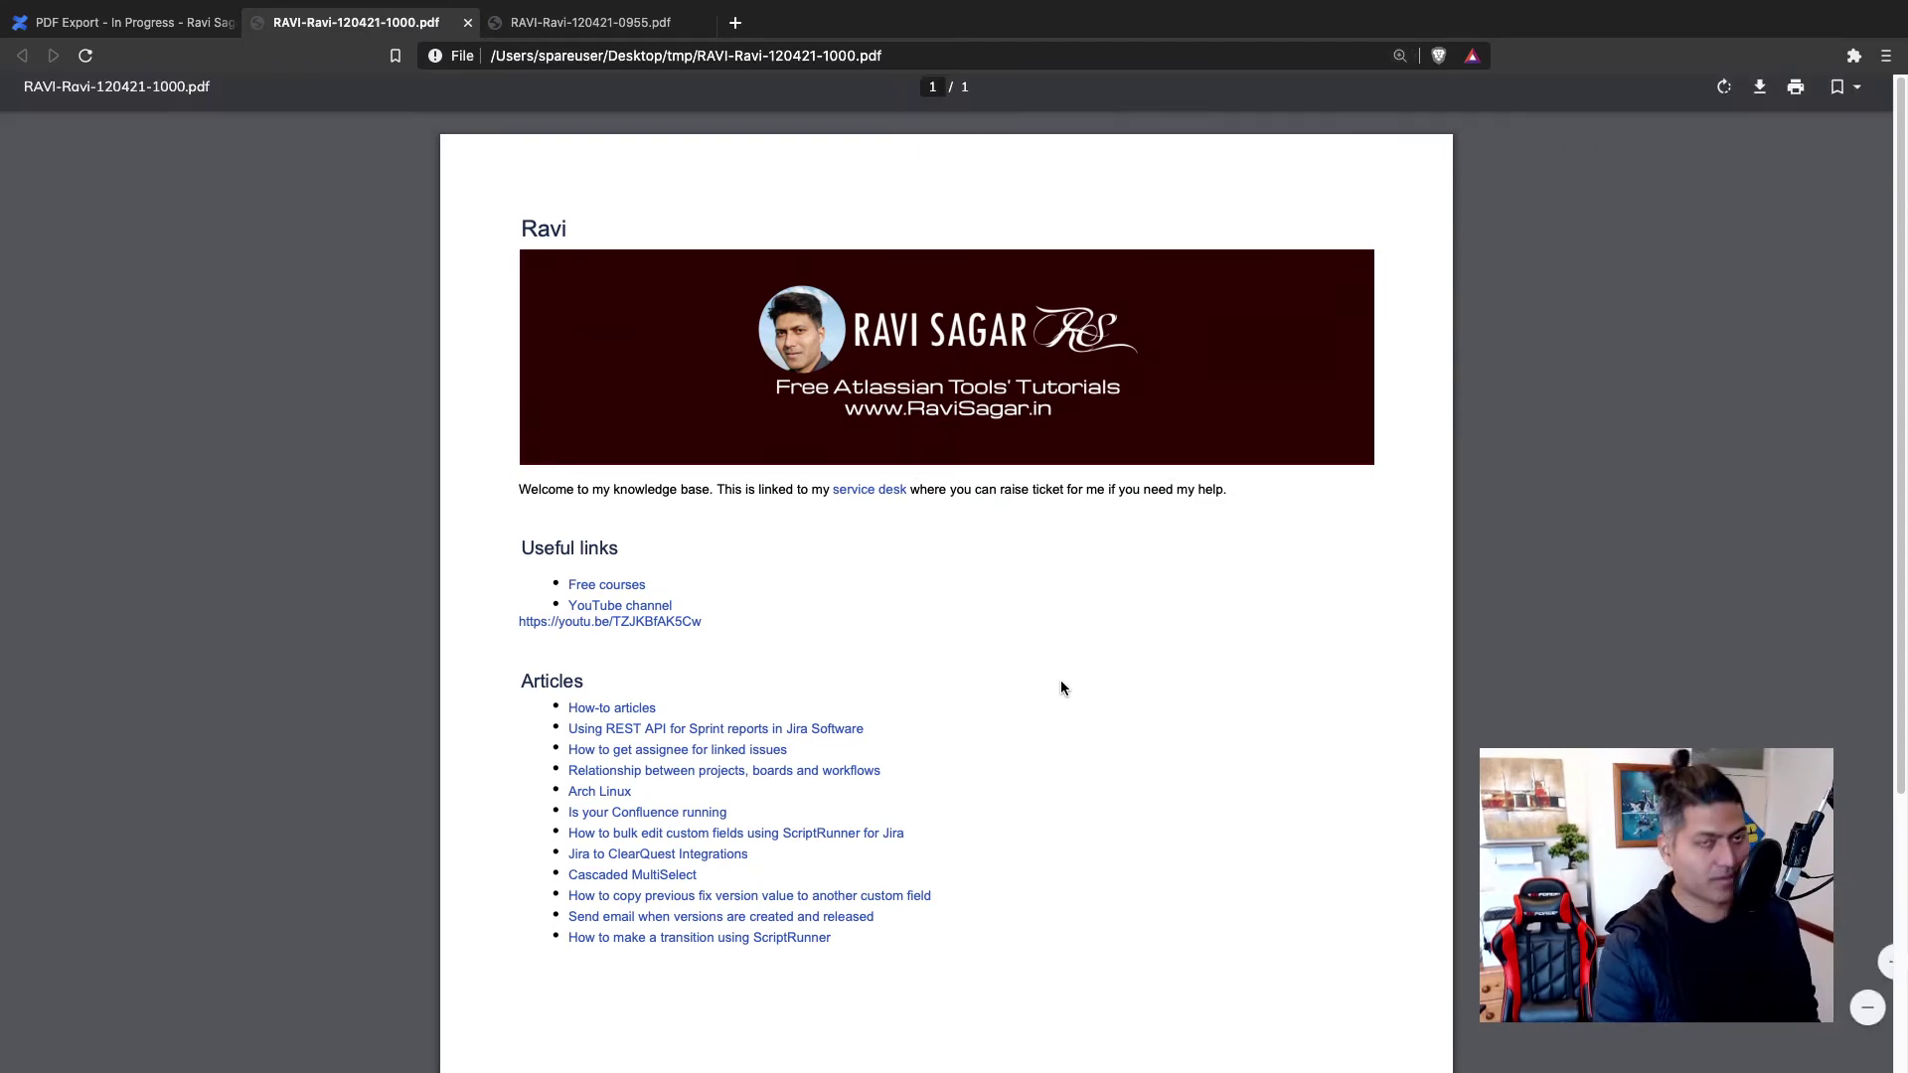
Step: Close the new PDF and the older PDF tab, back to Confluence's export page
key(super+w)
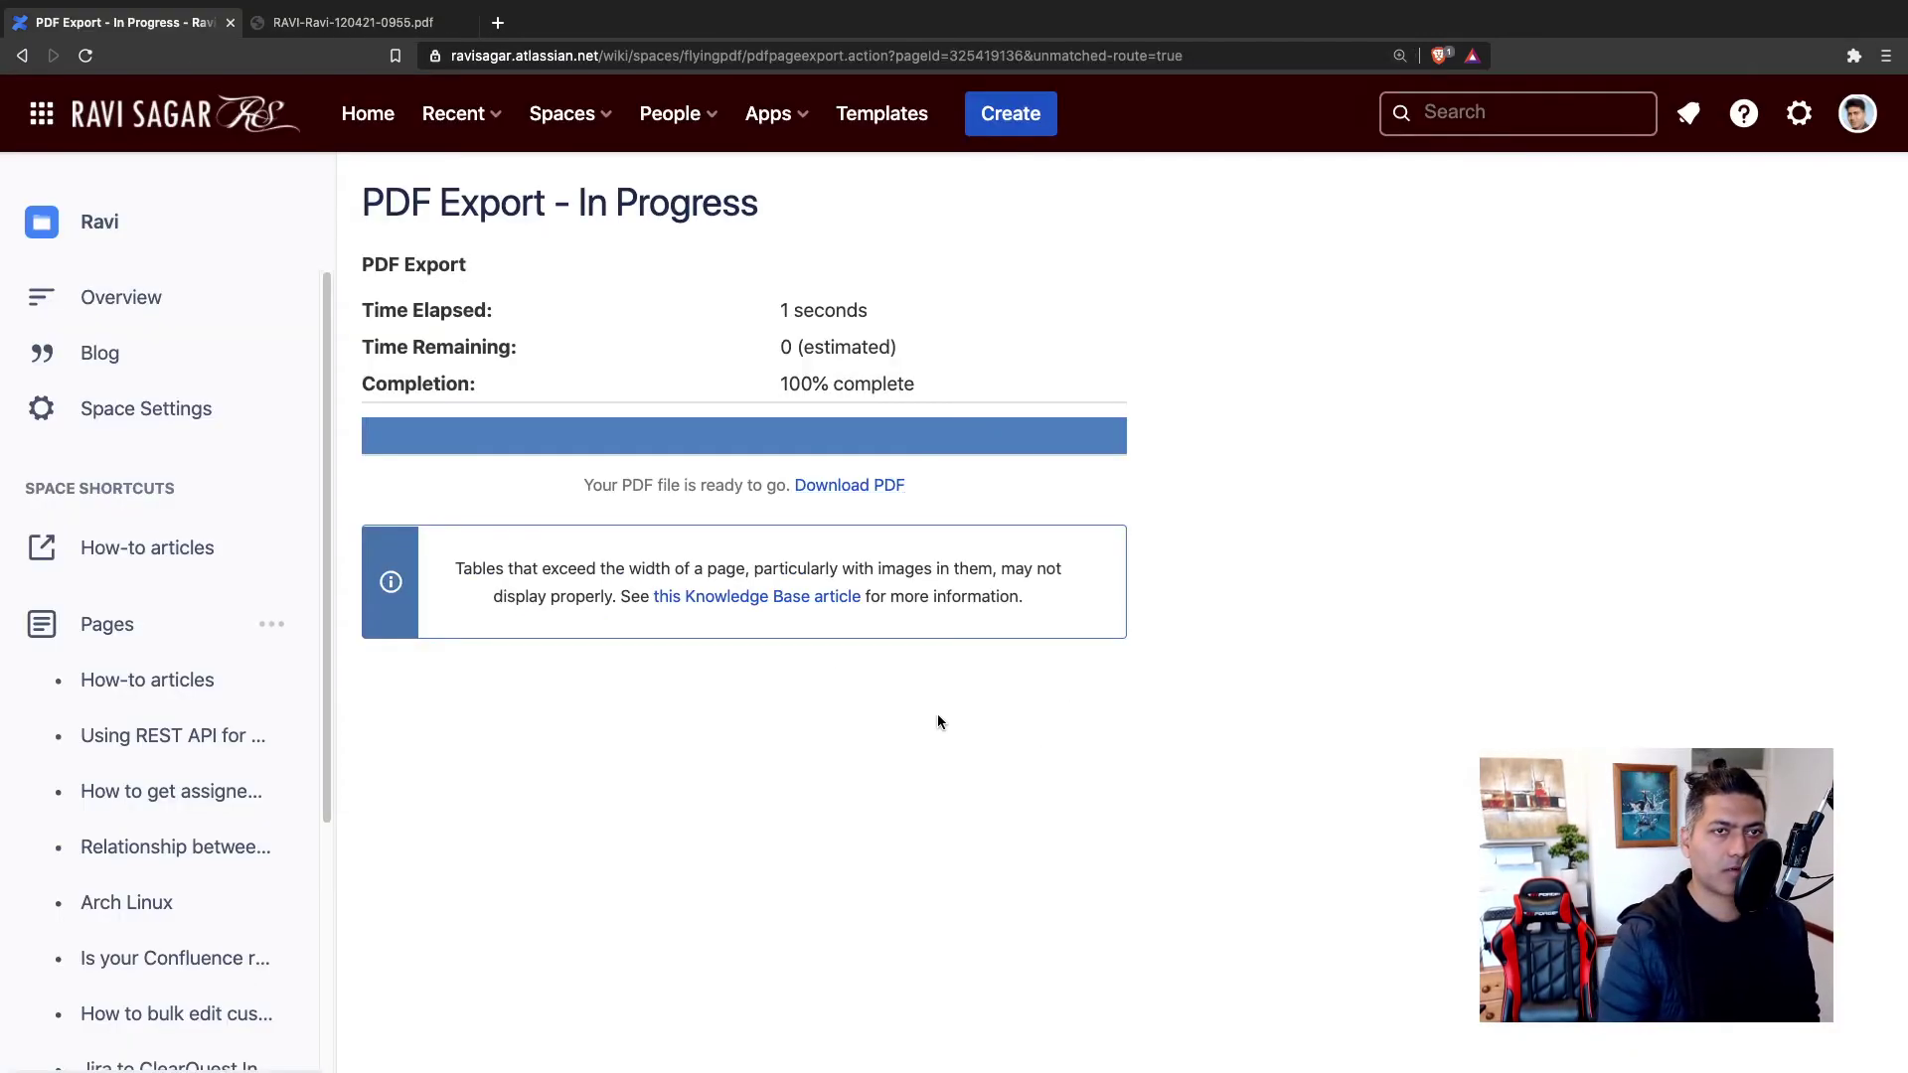
key(ctrl+Tab)
key(super+w)
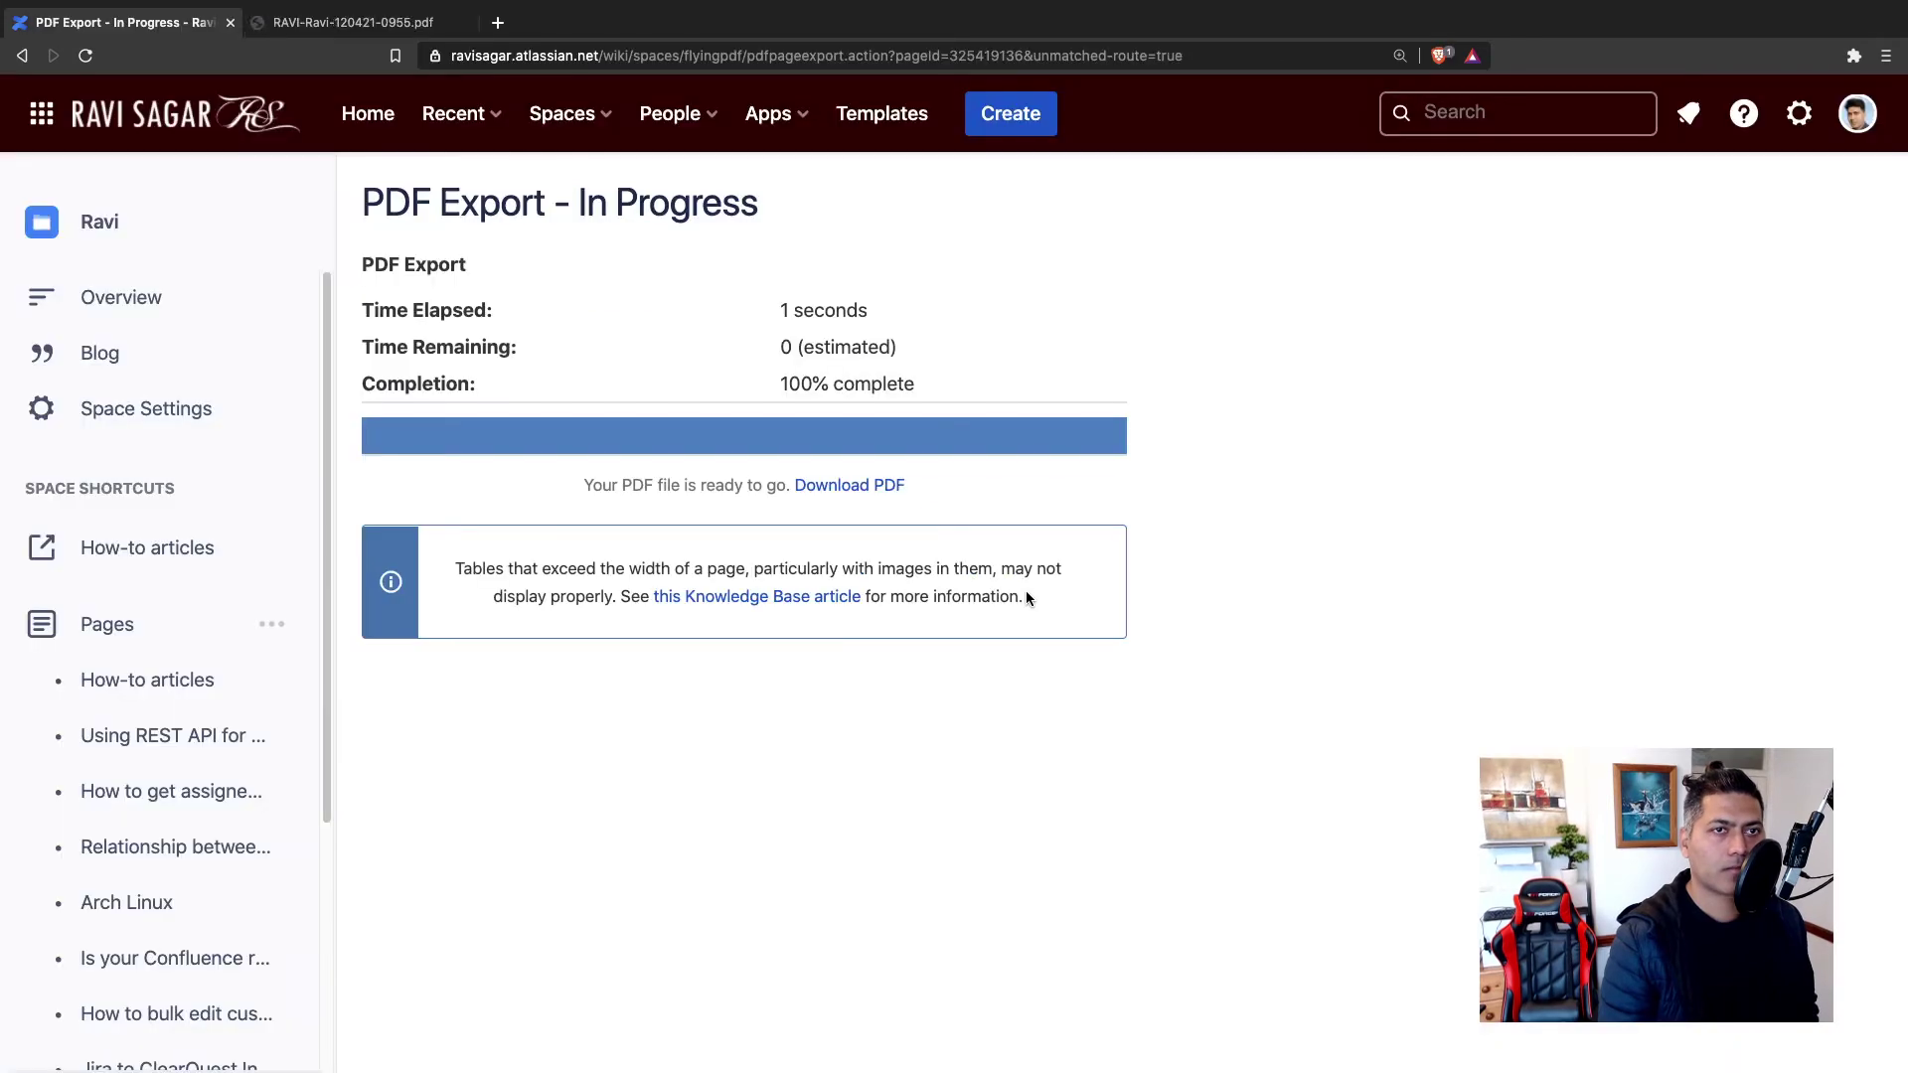
Step: Open the 'How to make a transition using ScriptRunner' article from How-to articles
click(112, 682)
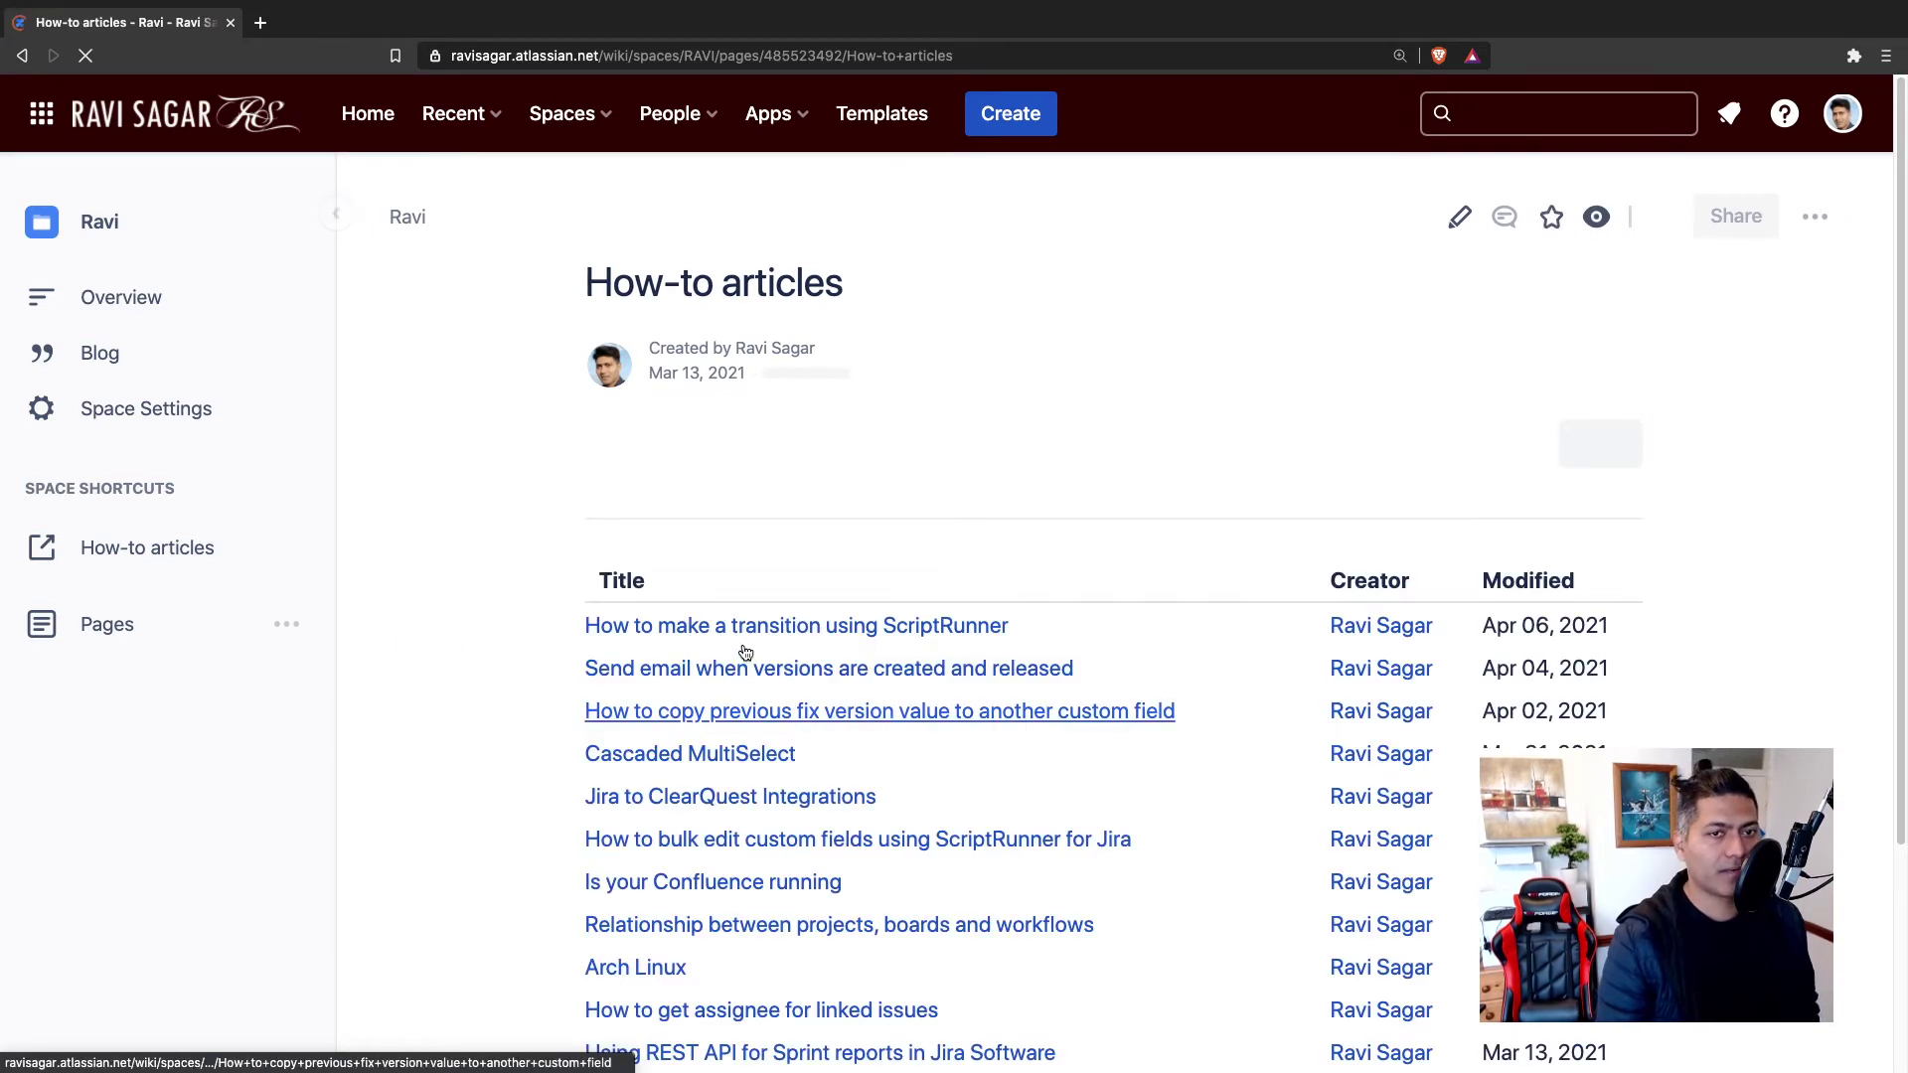
click(751, 628)
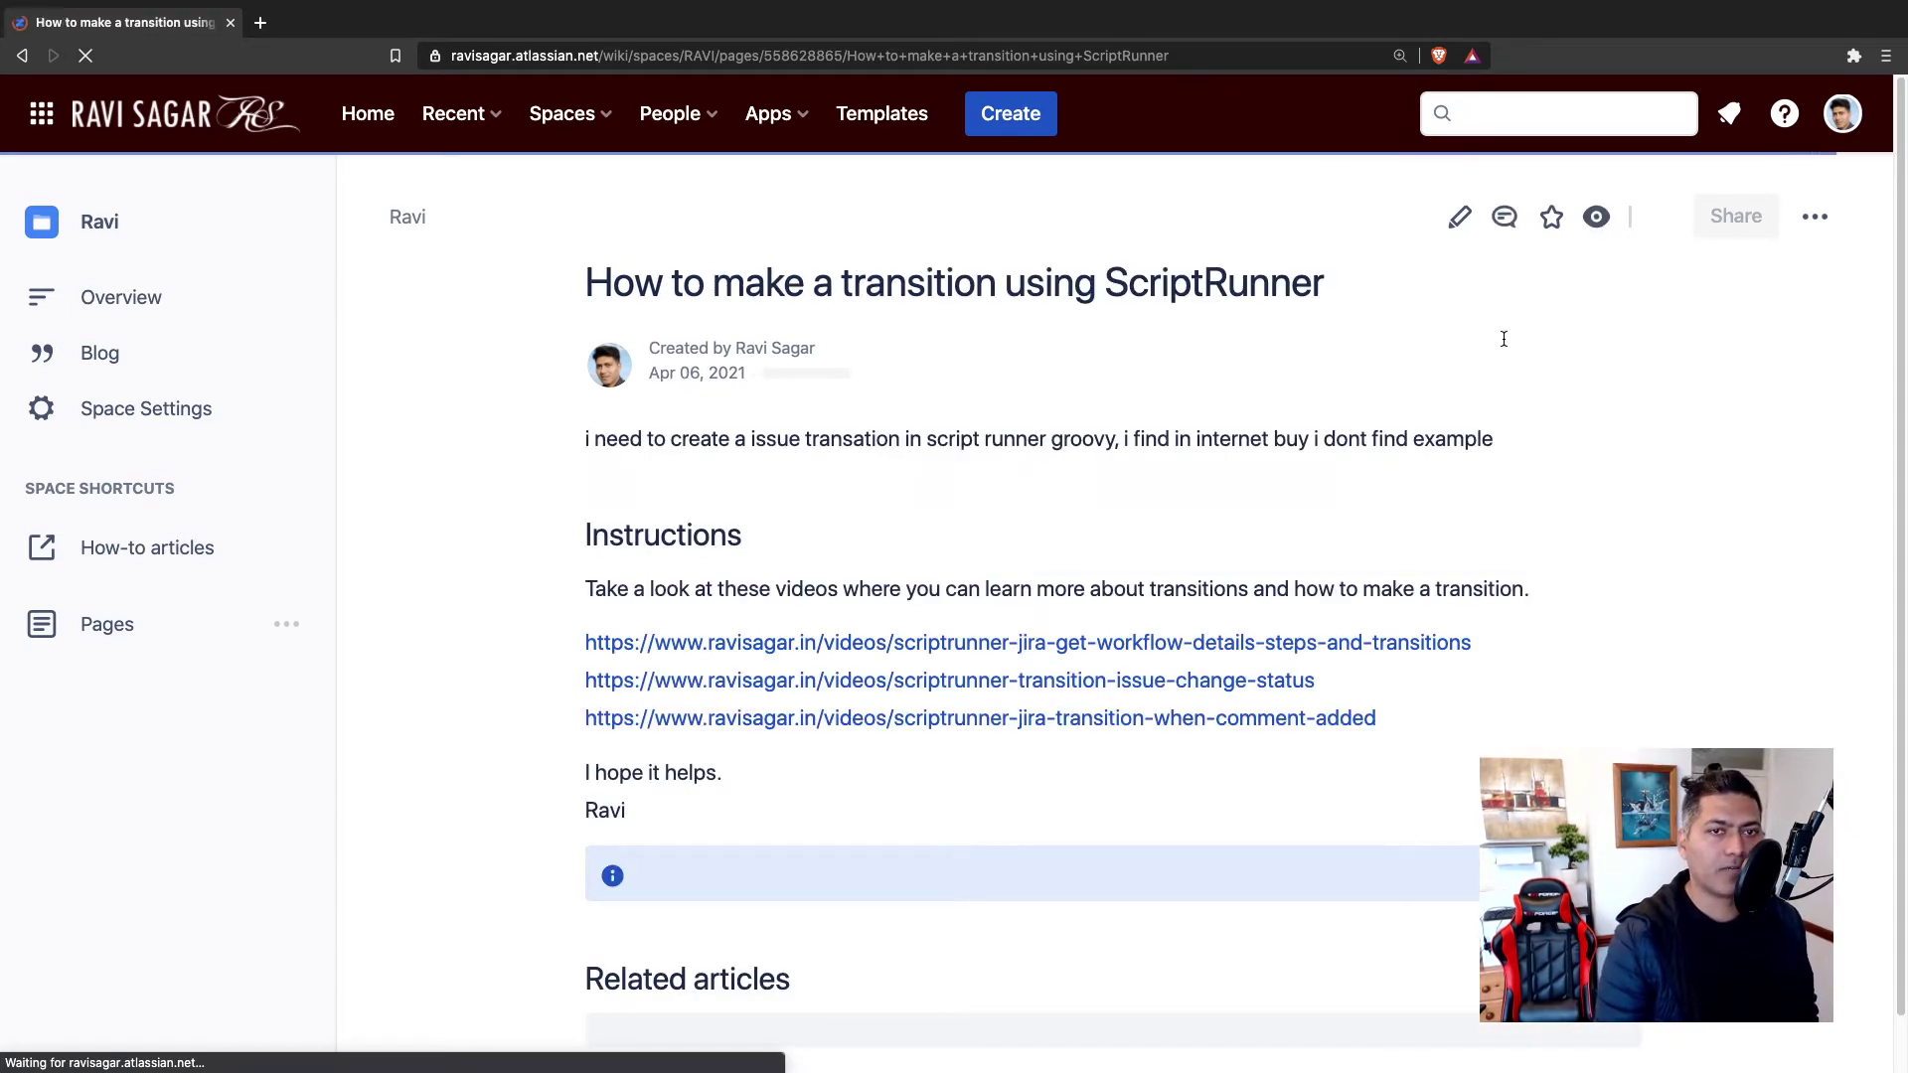
scroll(1225, 682, down, 2)
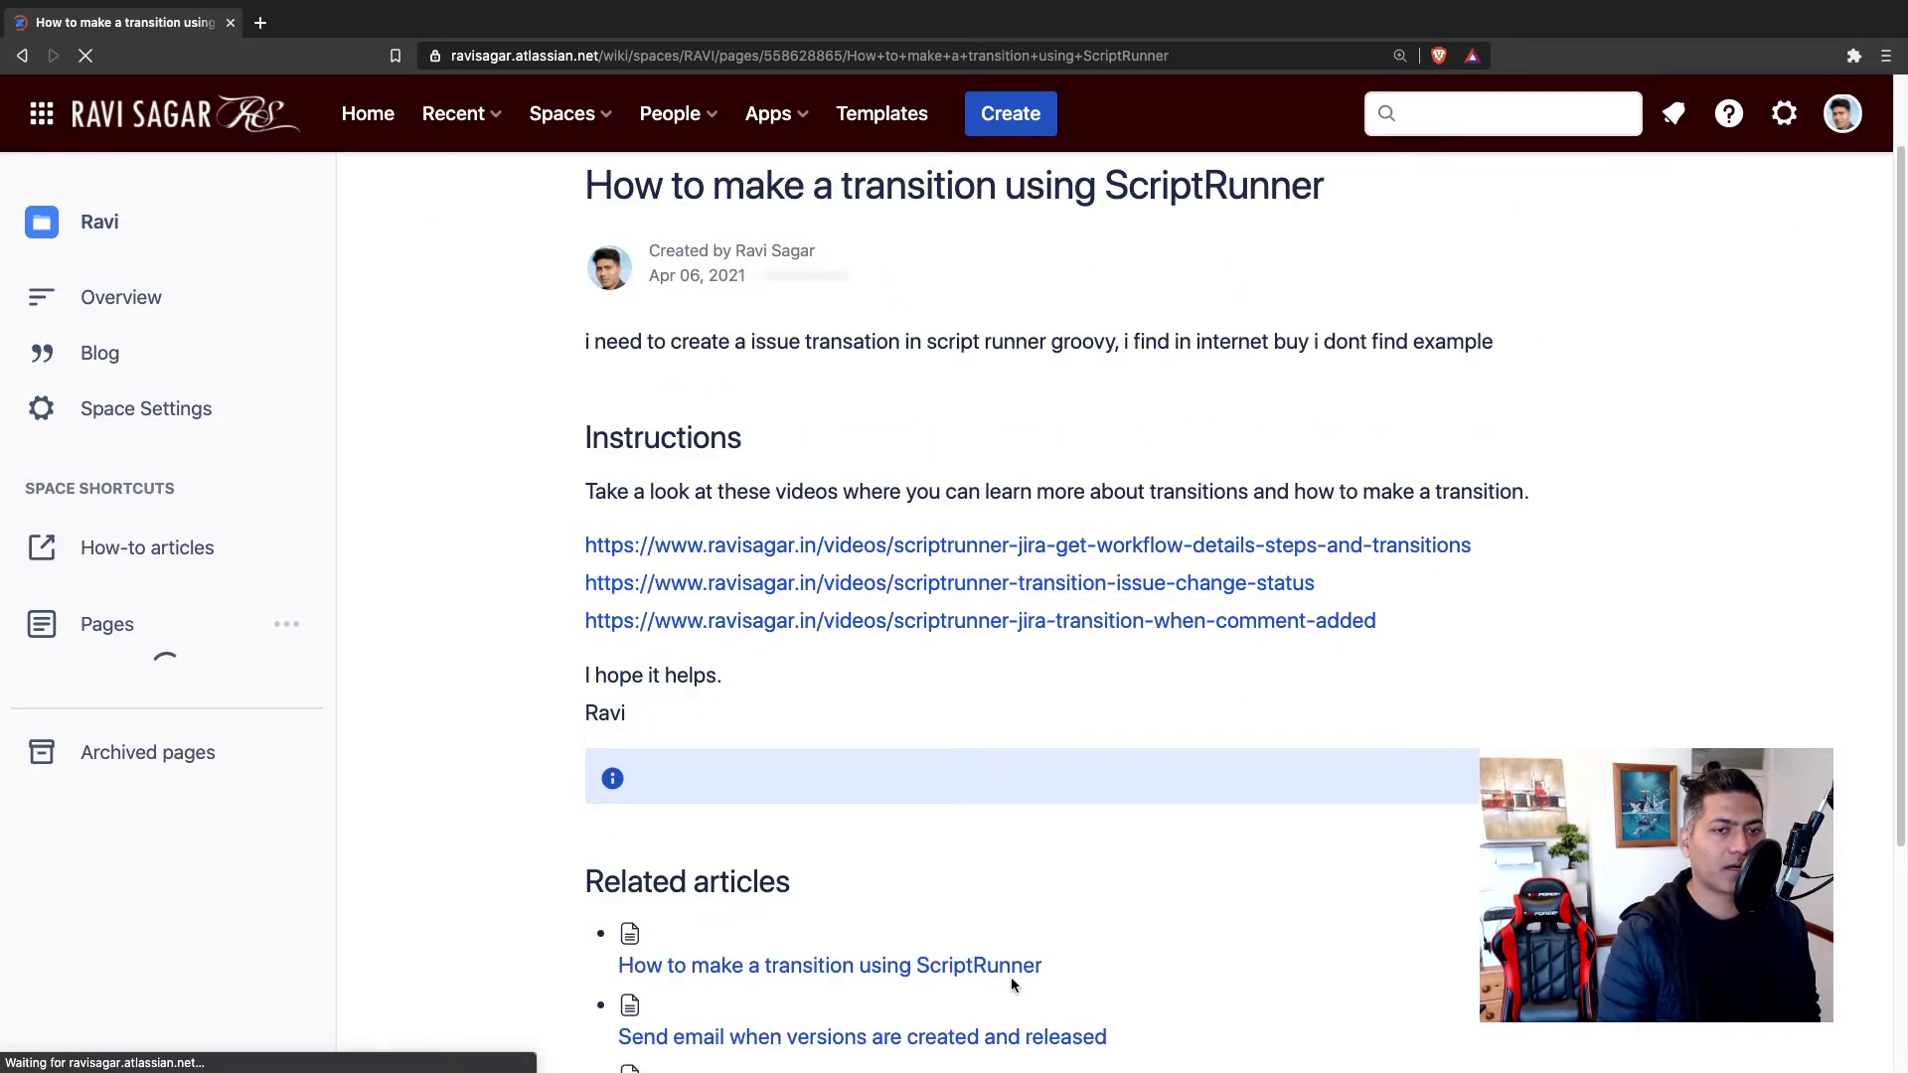
scroll(1042, 936, down, 3)
scroll(1042, 937, up, 4)
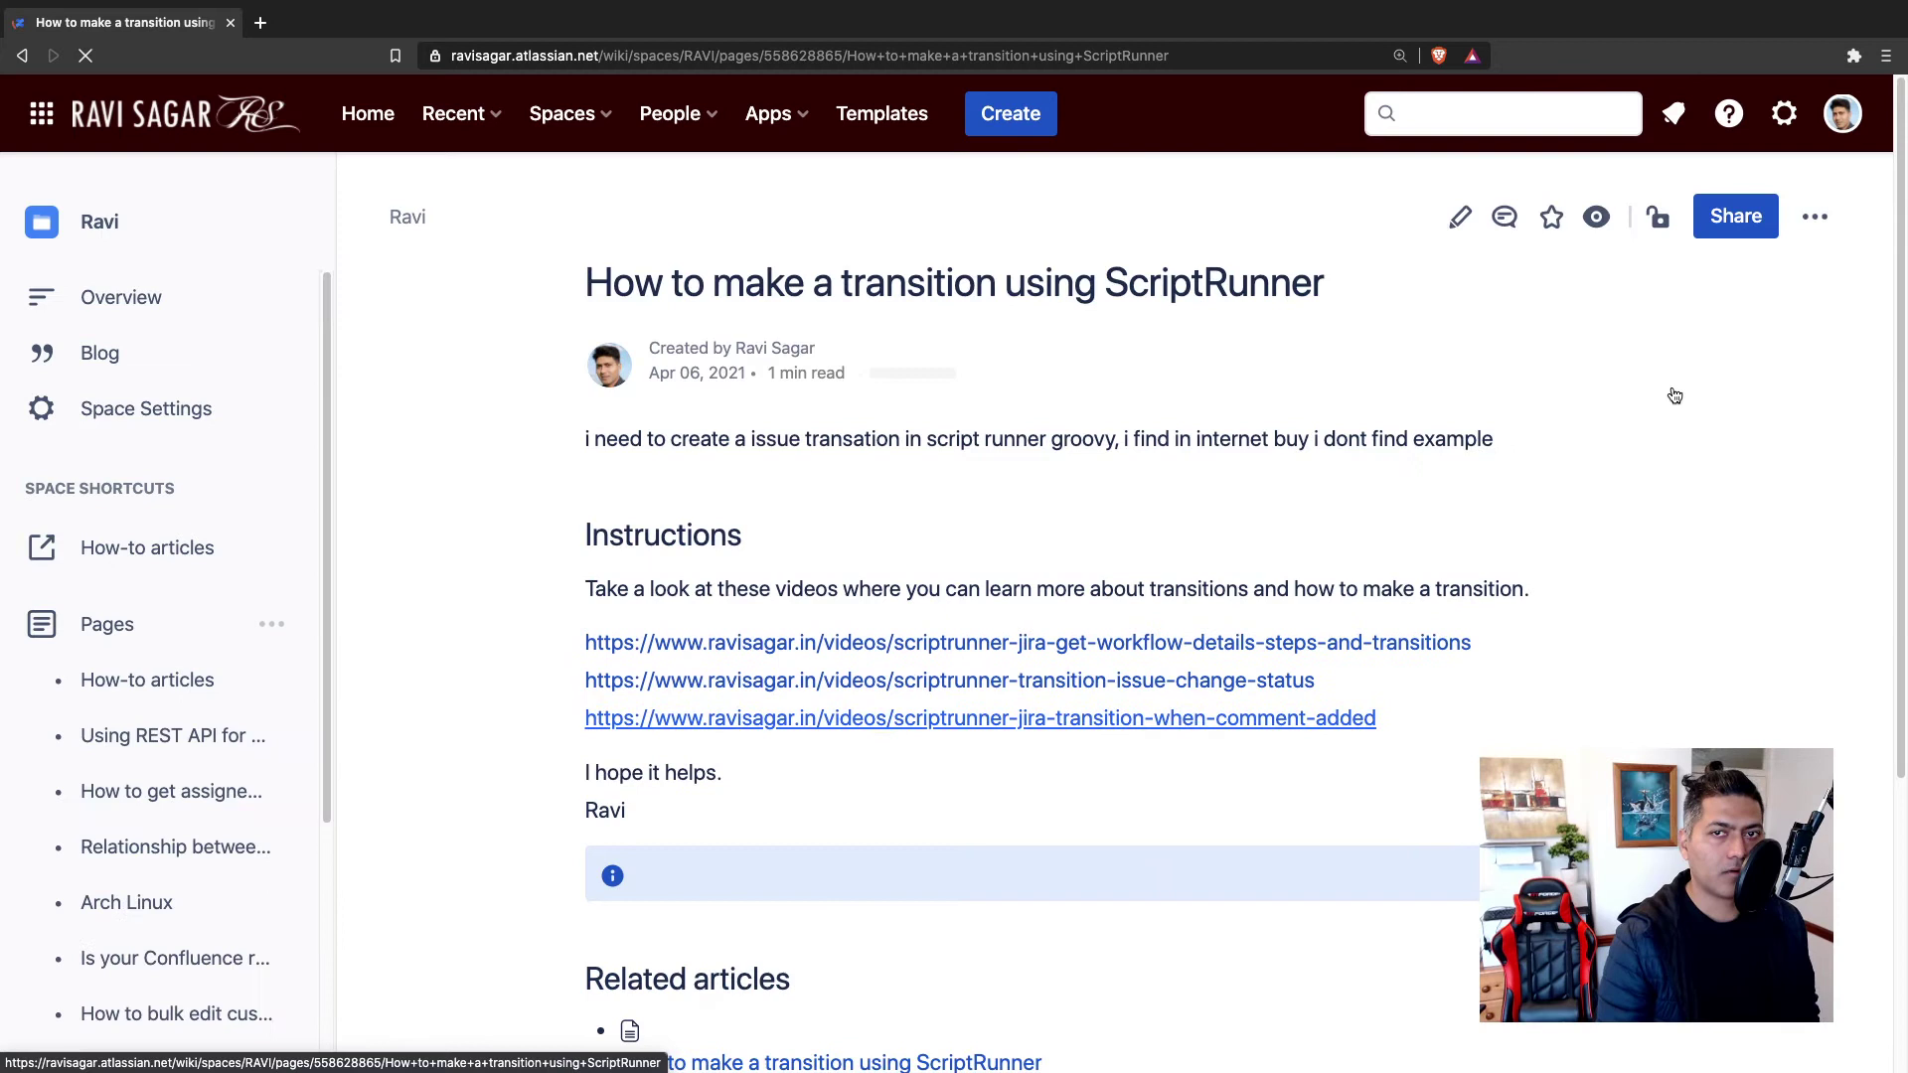
Step: Export the article to PDF from its actions menu
click(1815, 216)
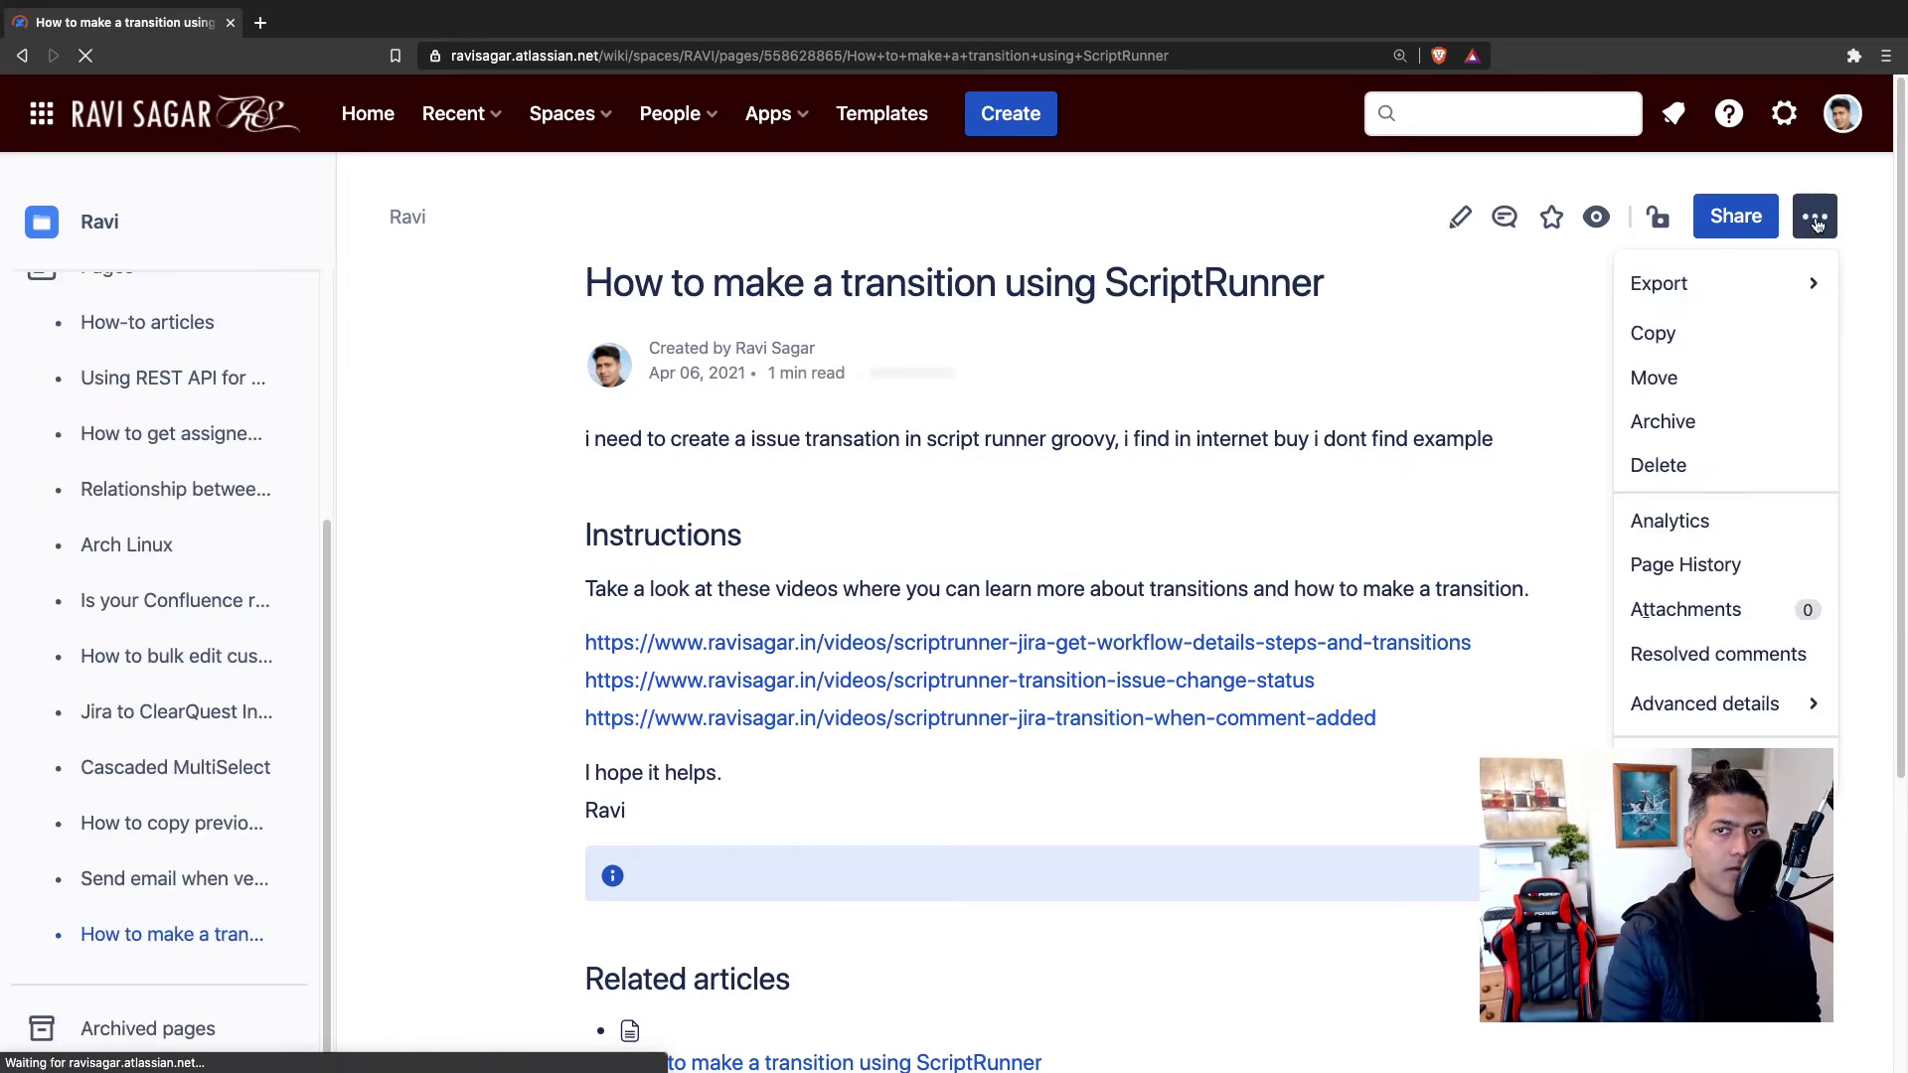
mouse_move(1762, 290)
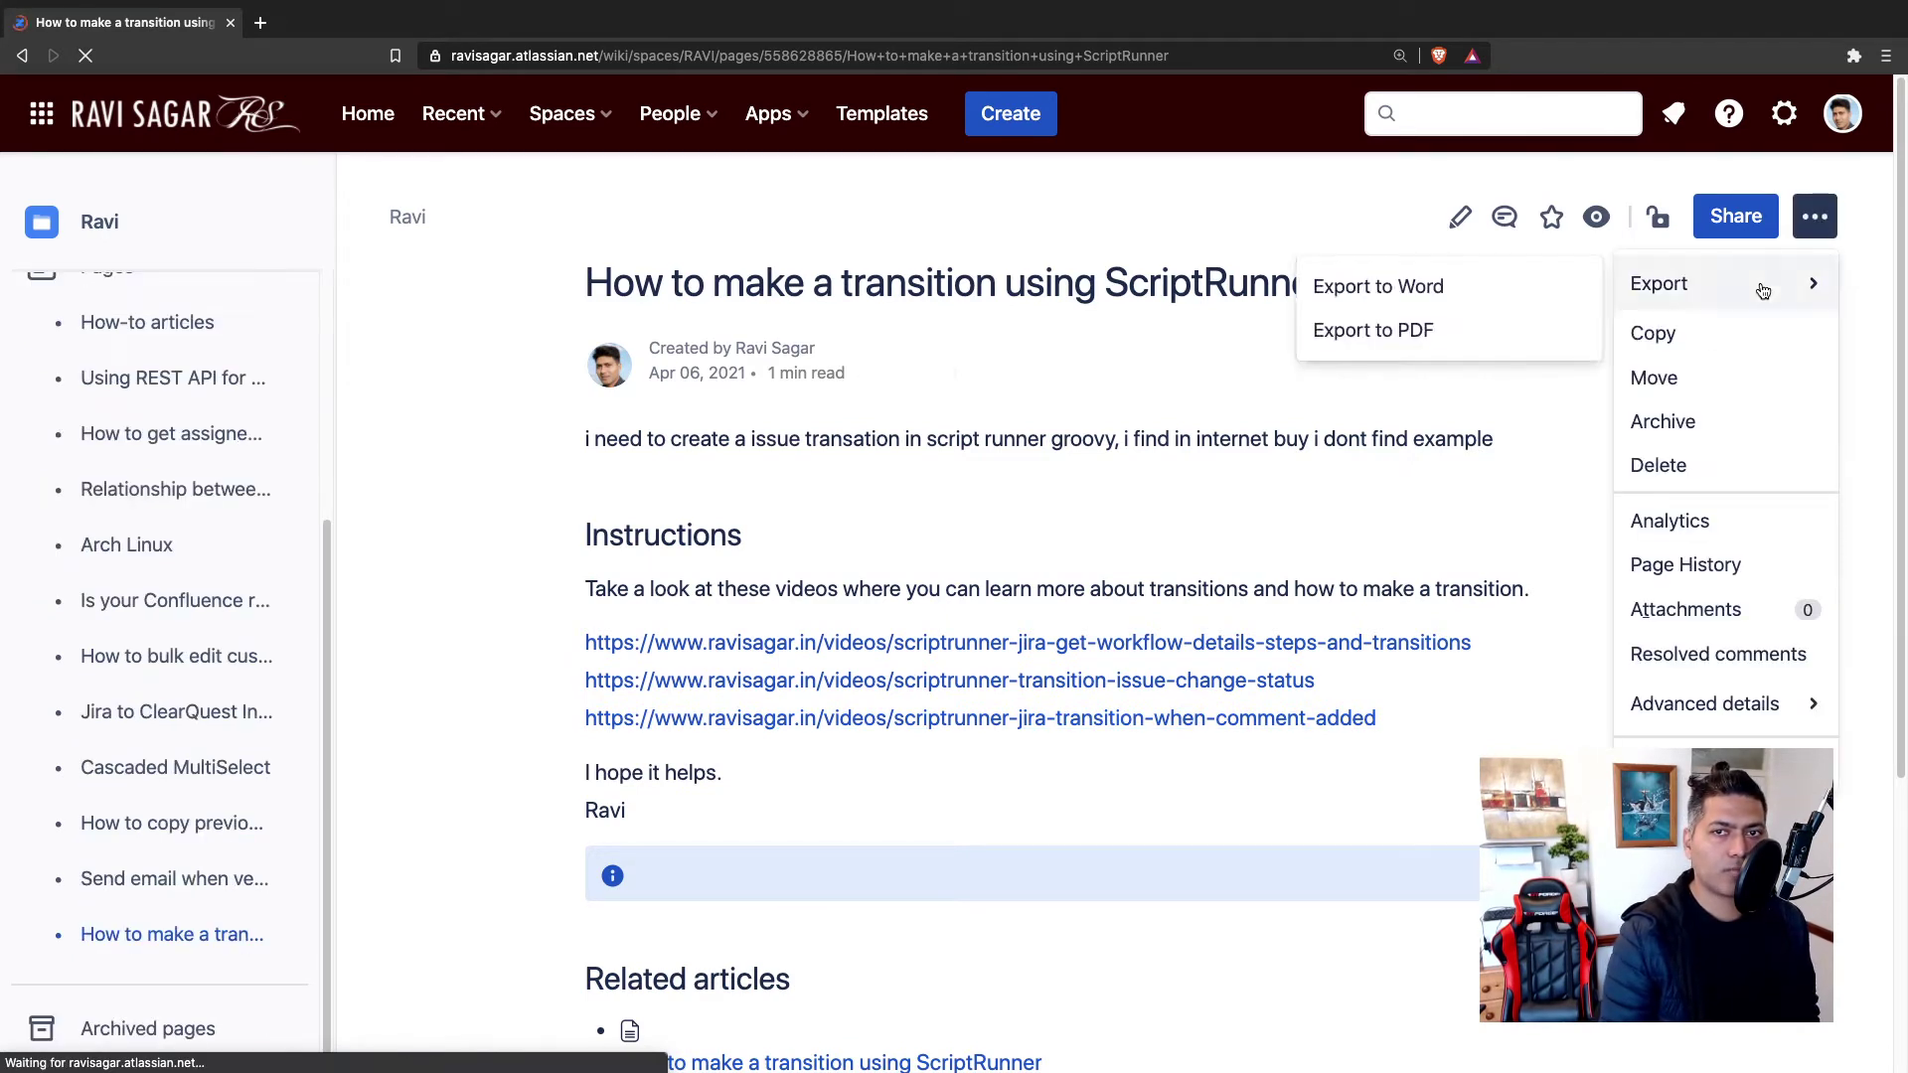
click(1427, 330)
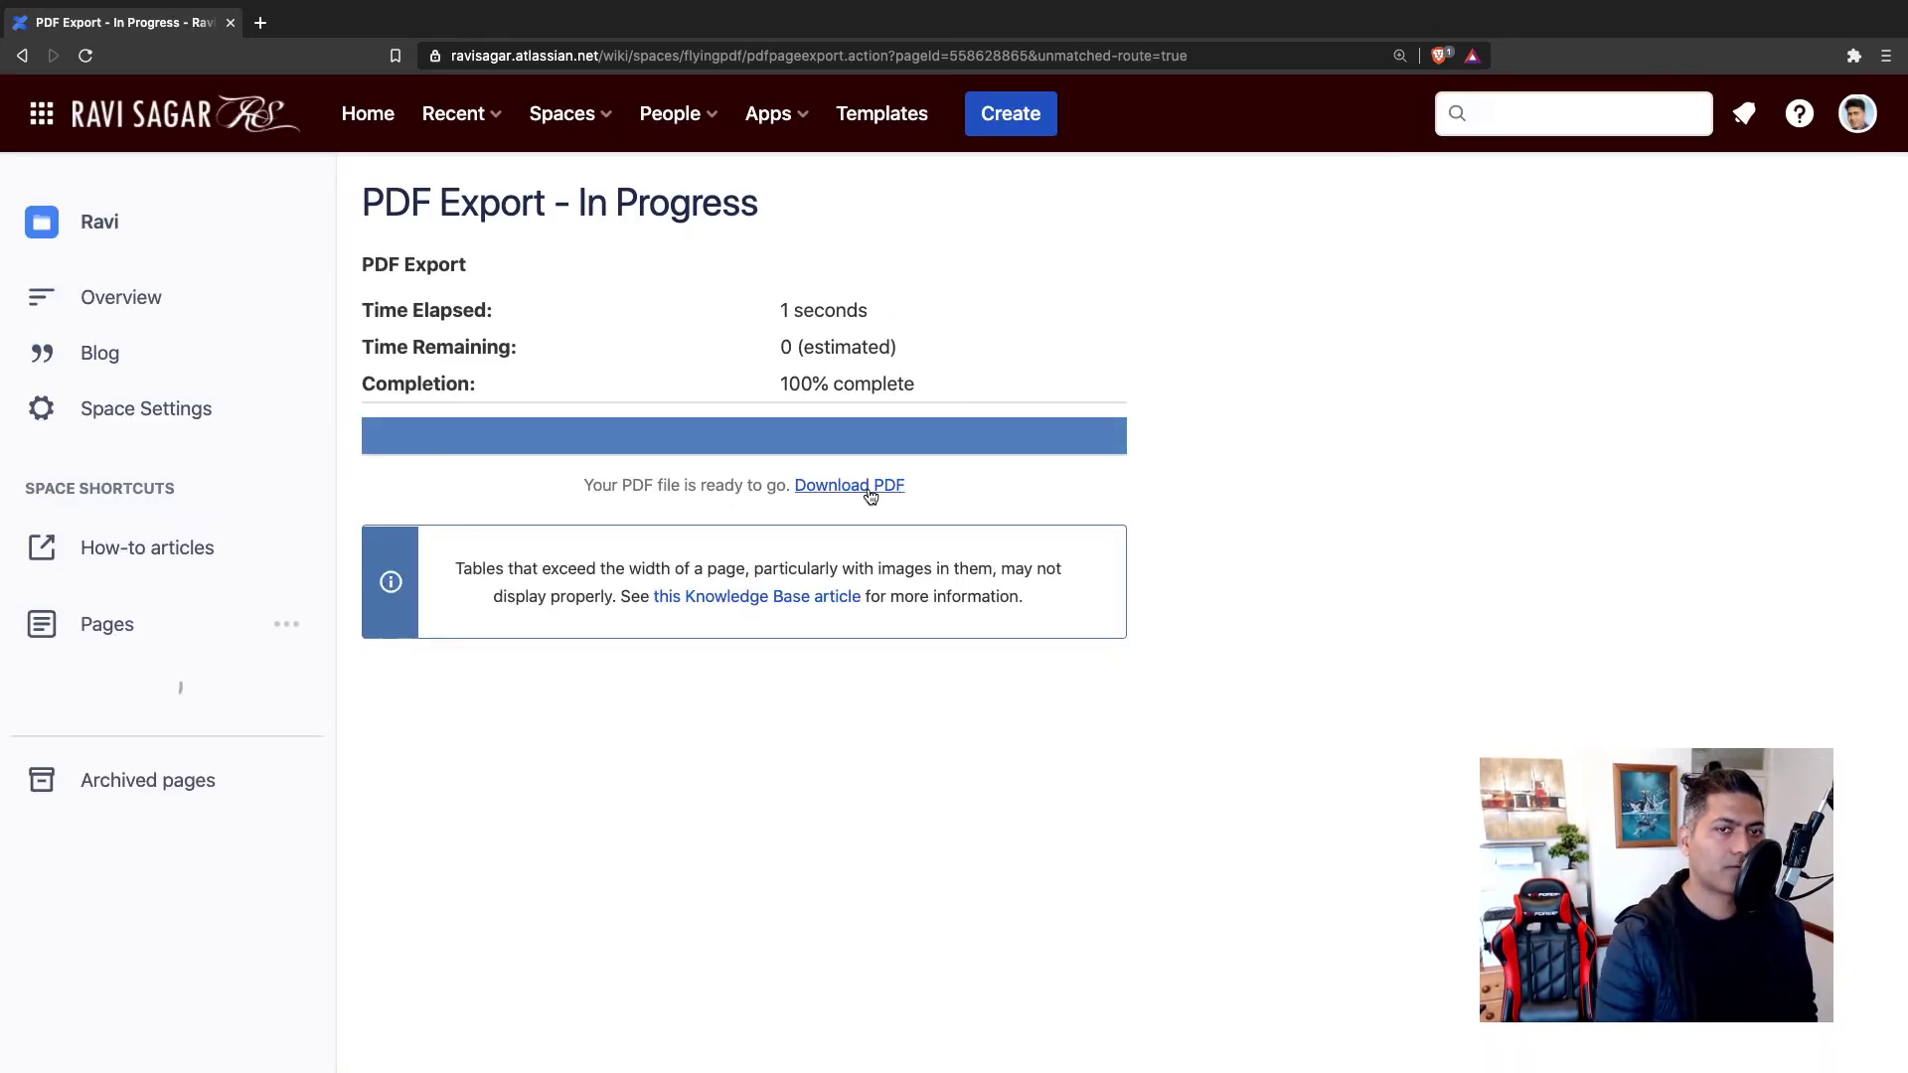
Step: Download the finished article PDF, save it, and open it in the browser
click(870, 489)
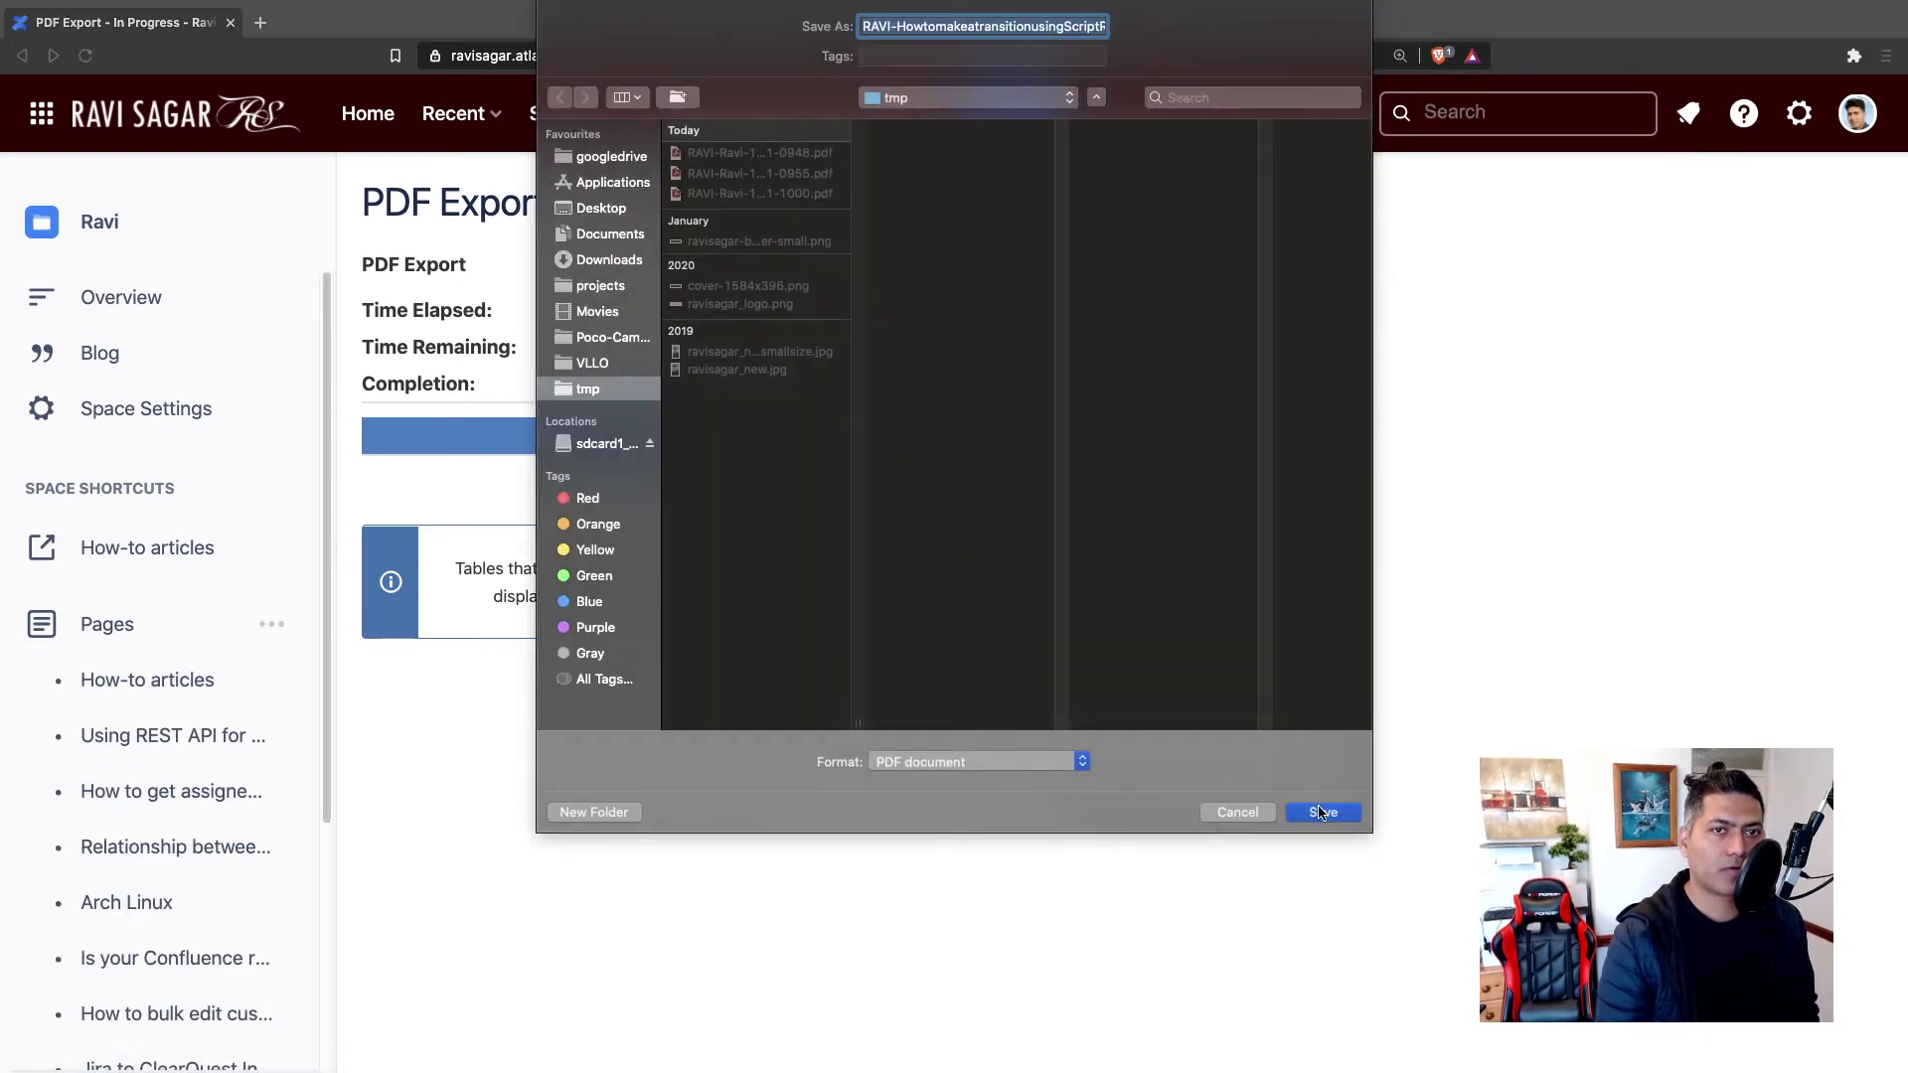
click(1321, 814)
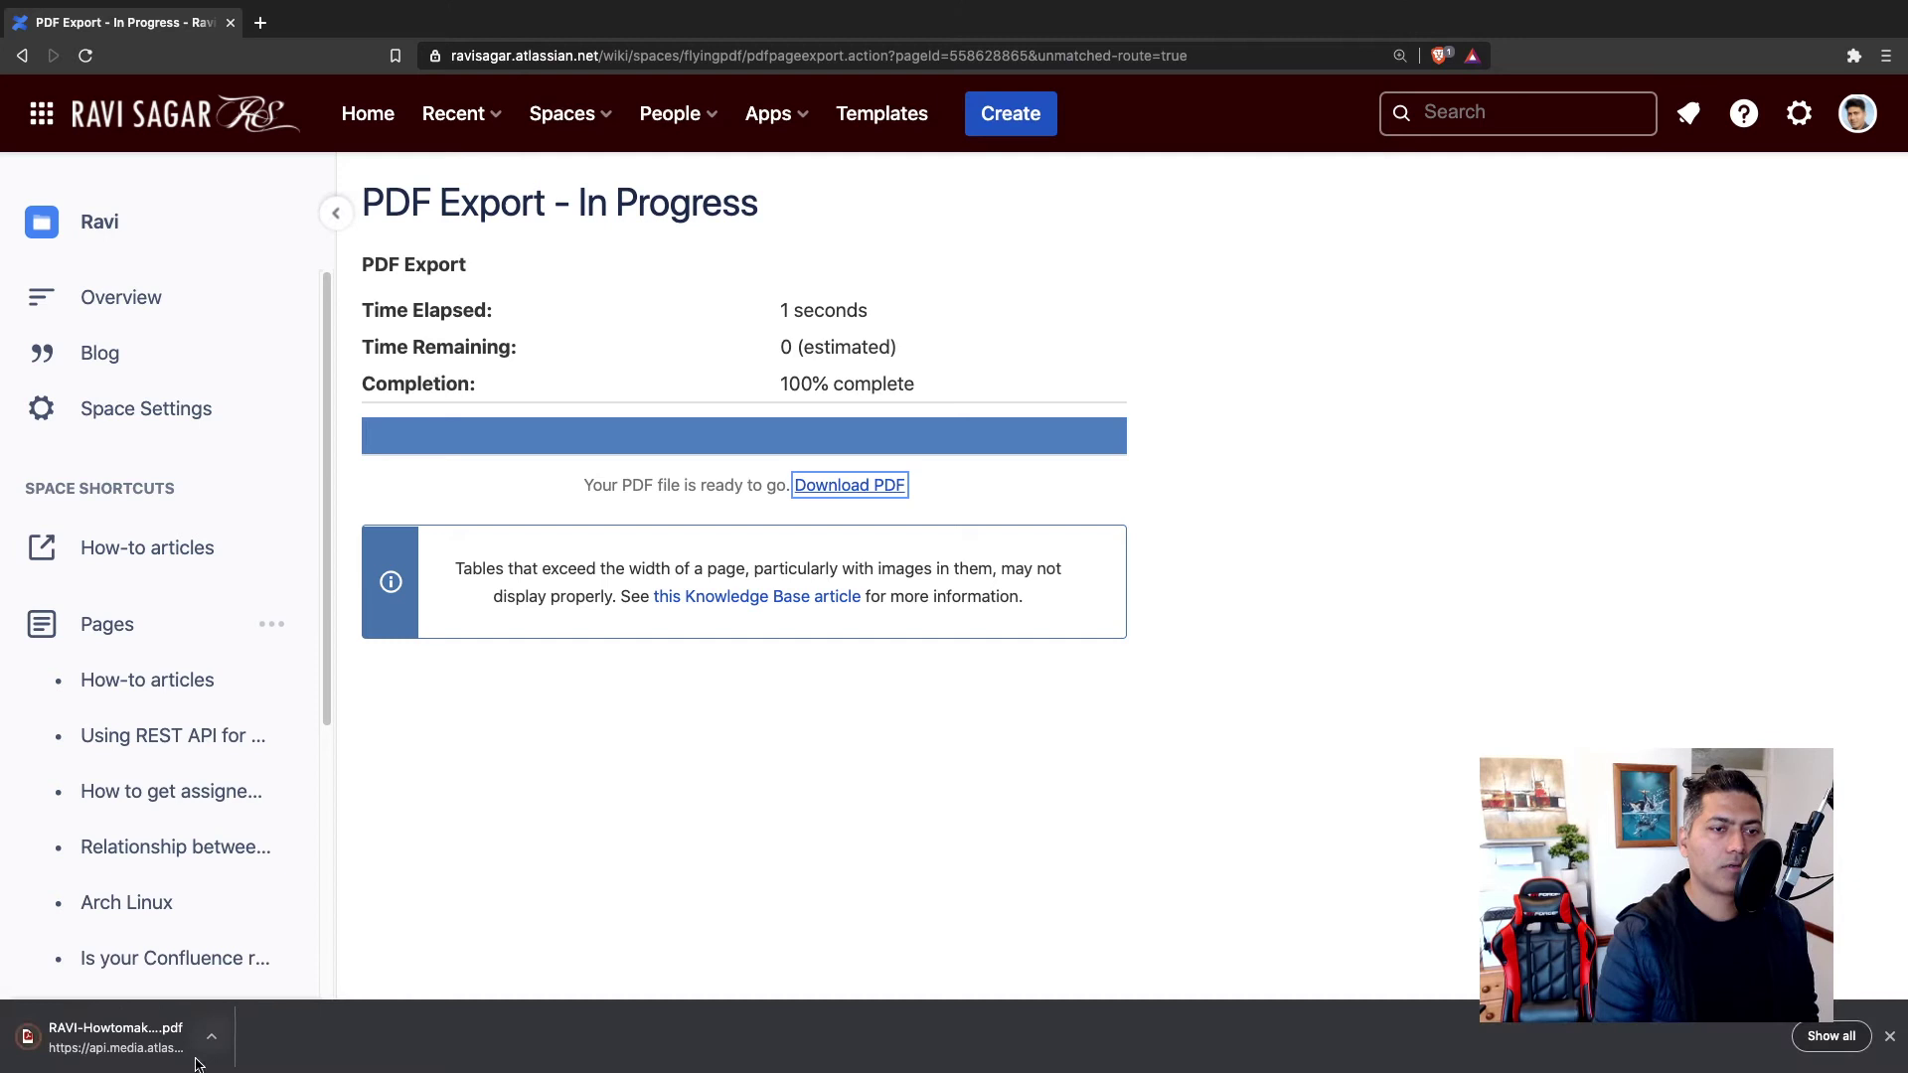
click(212, 1036)
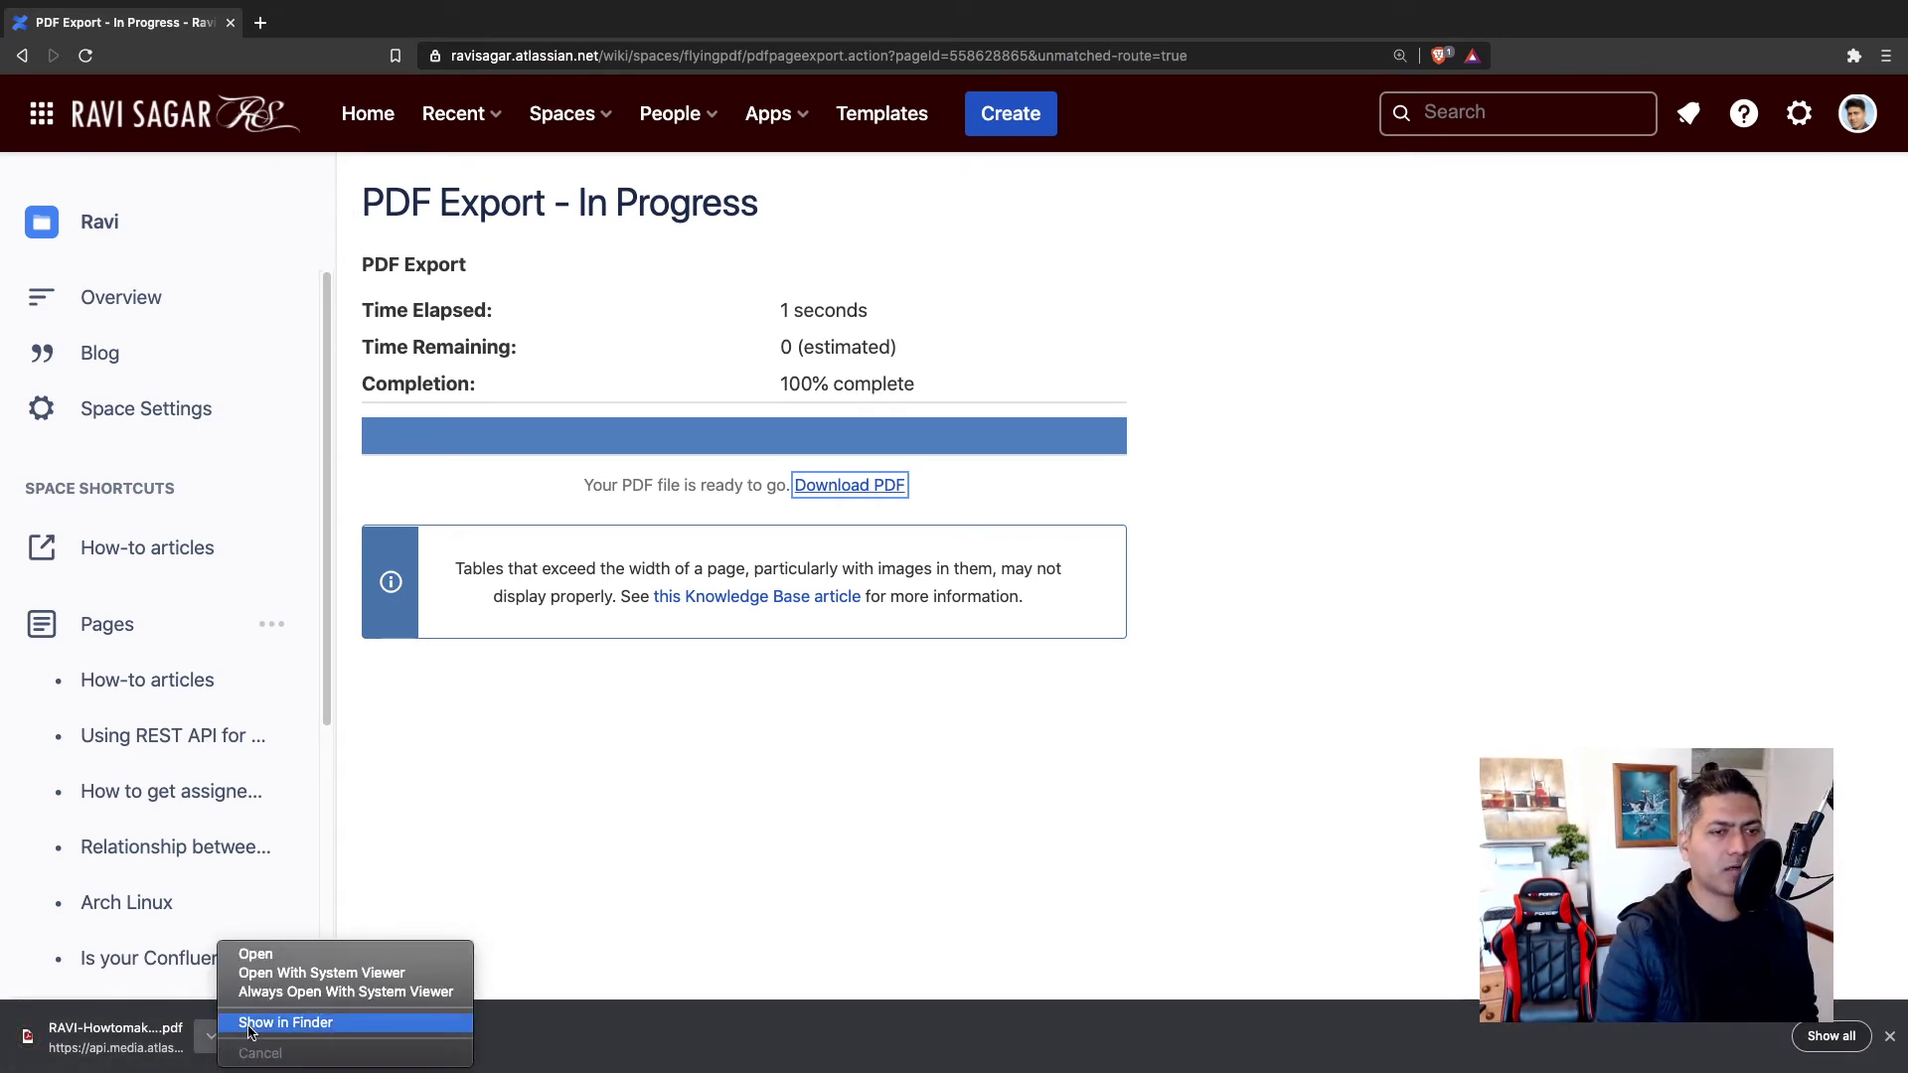
click(260, 956)
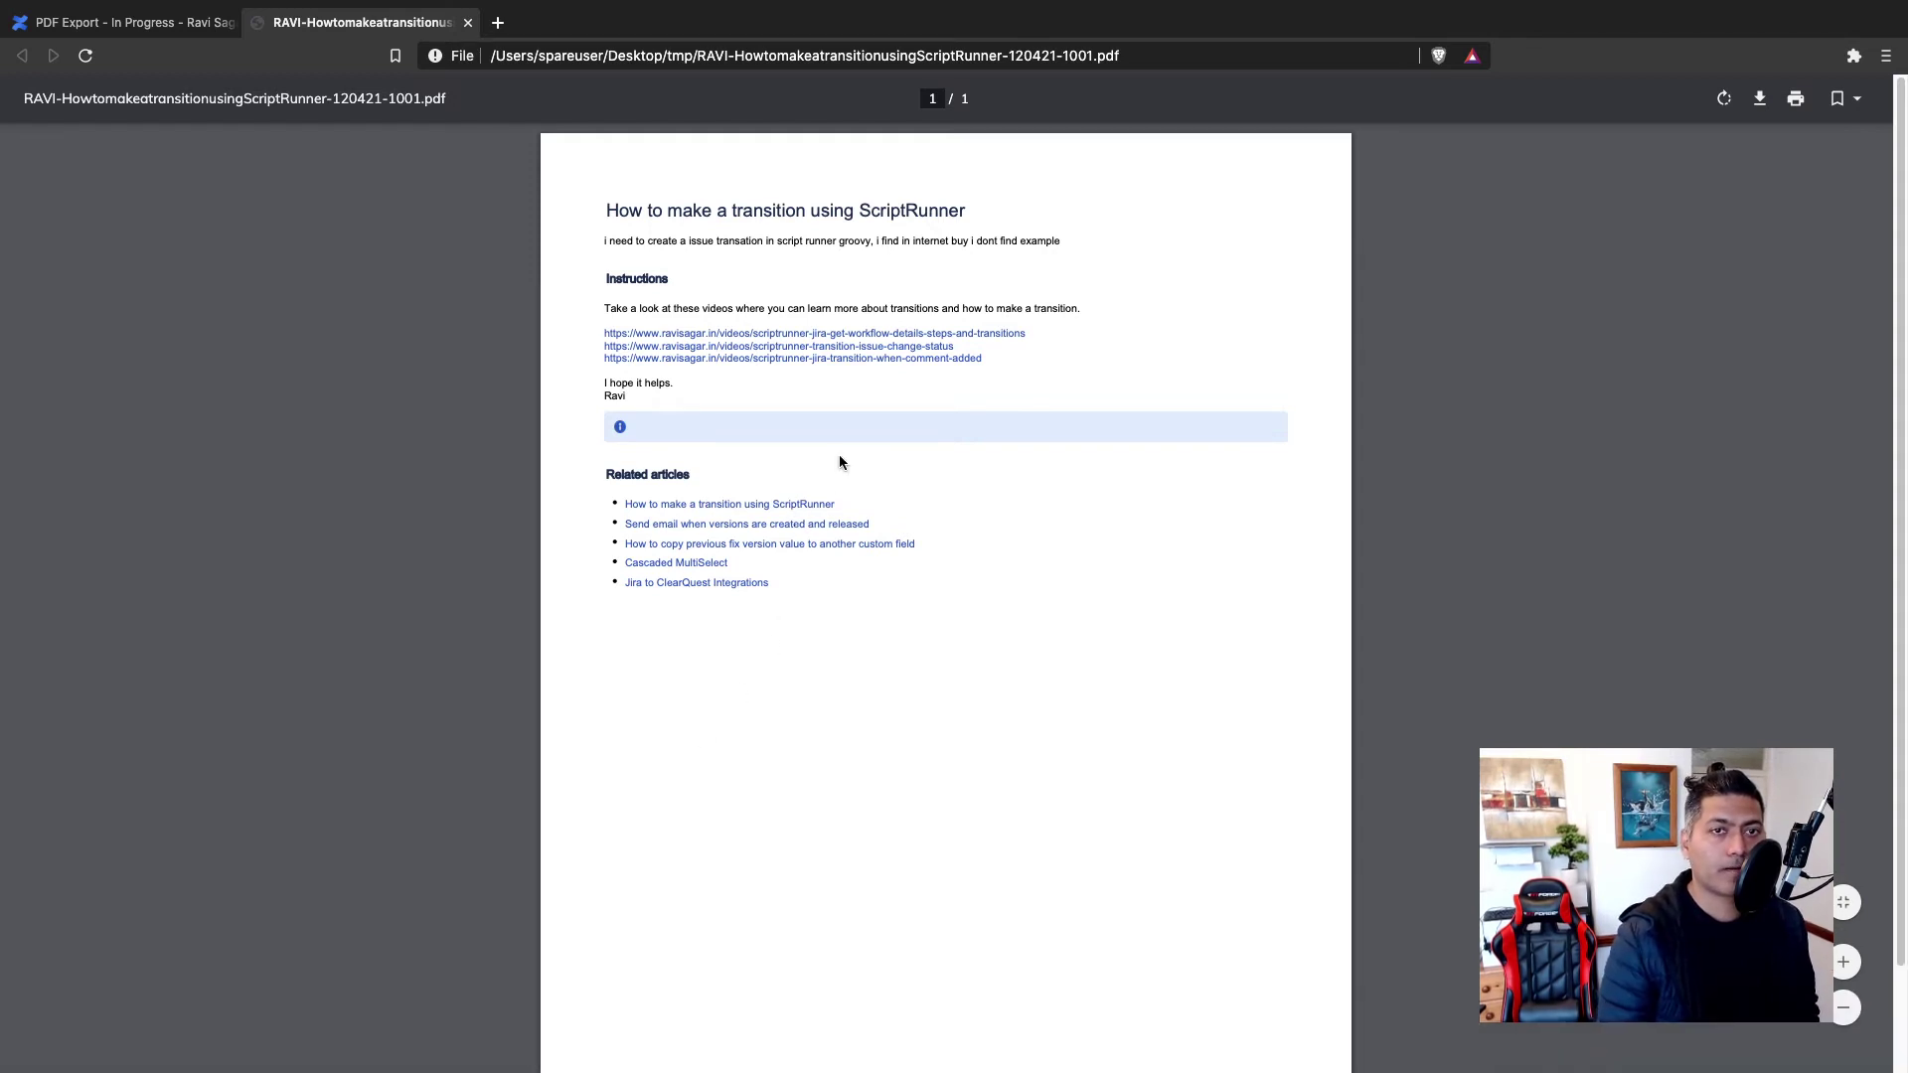
Step: Zoom in twice to inspect the single-page article PDF, then close it
key(super+plus)
key(super+plus)
key(super+plus)
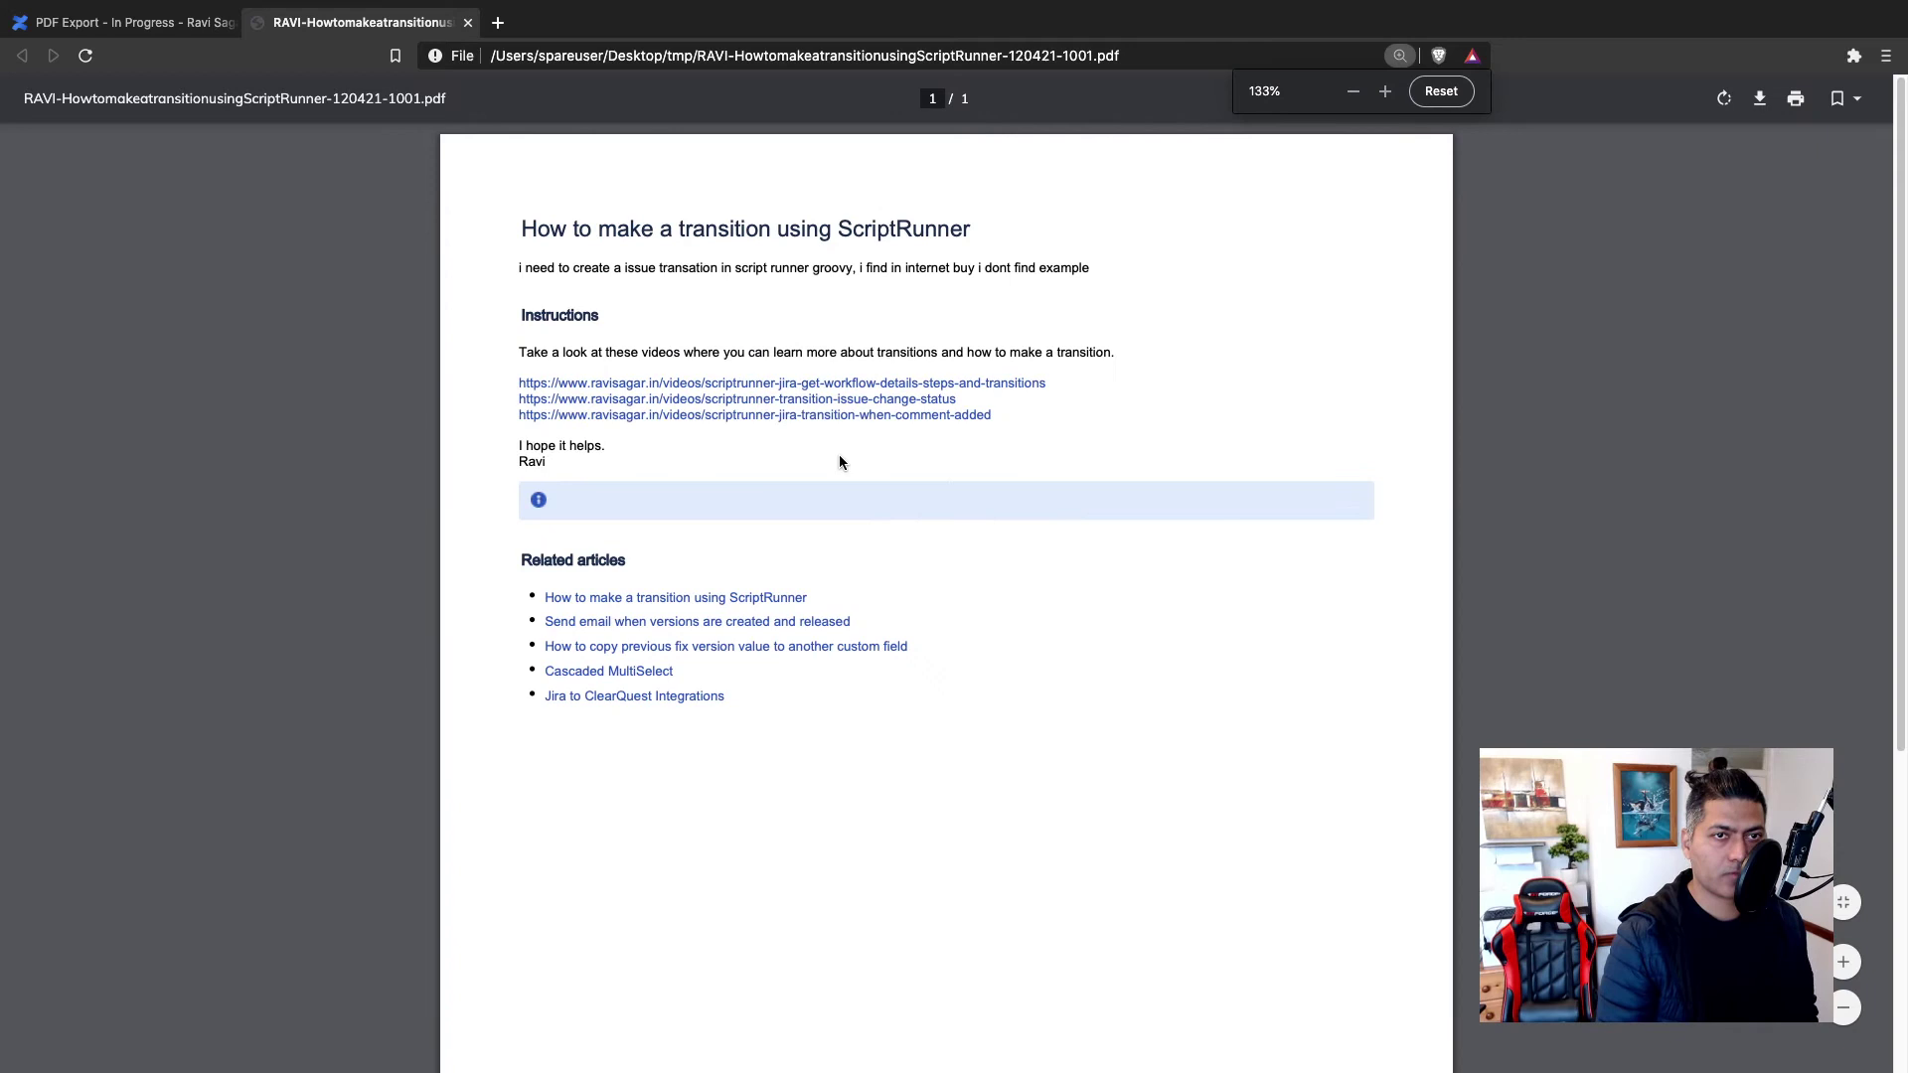
key(super+plus)
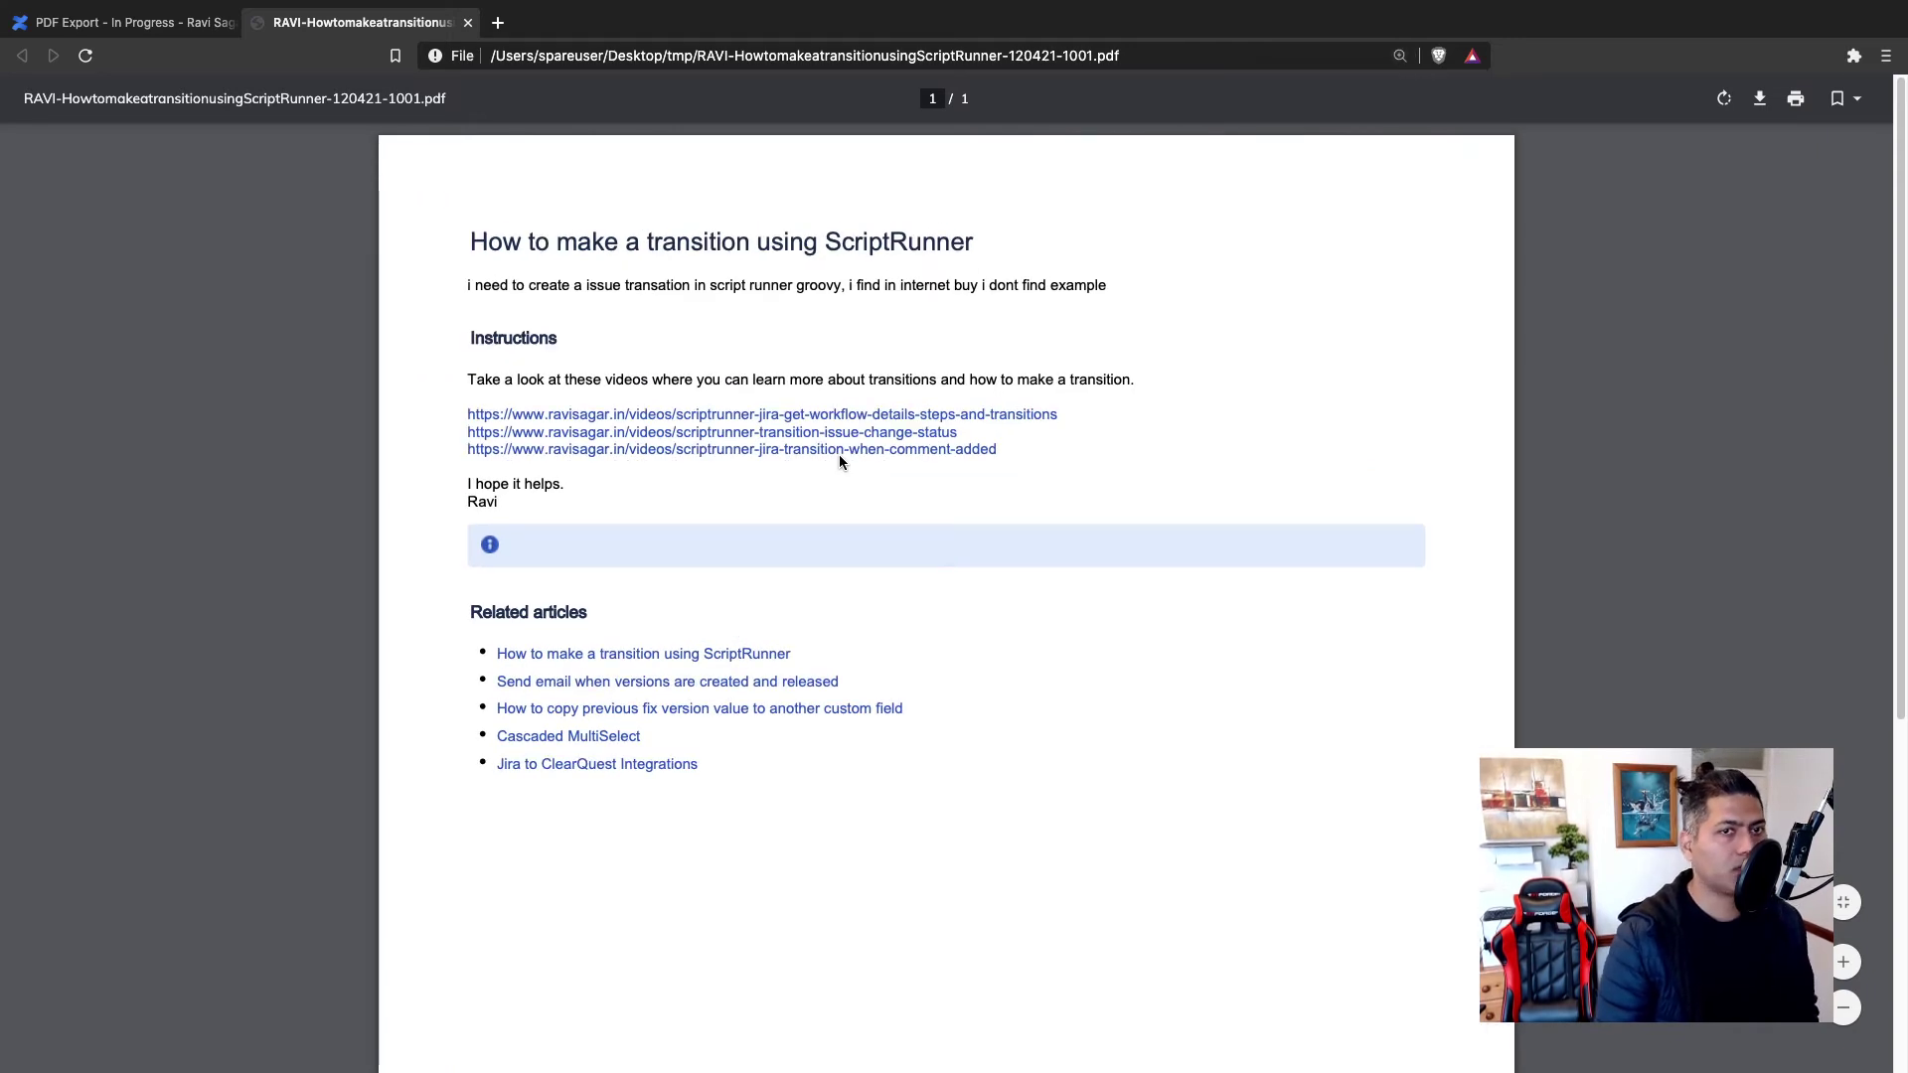
scroll(838, 460, down, 5)
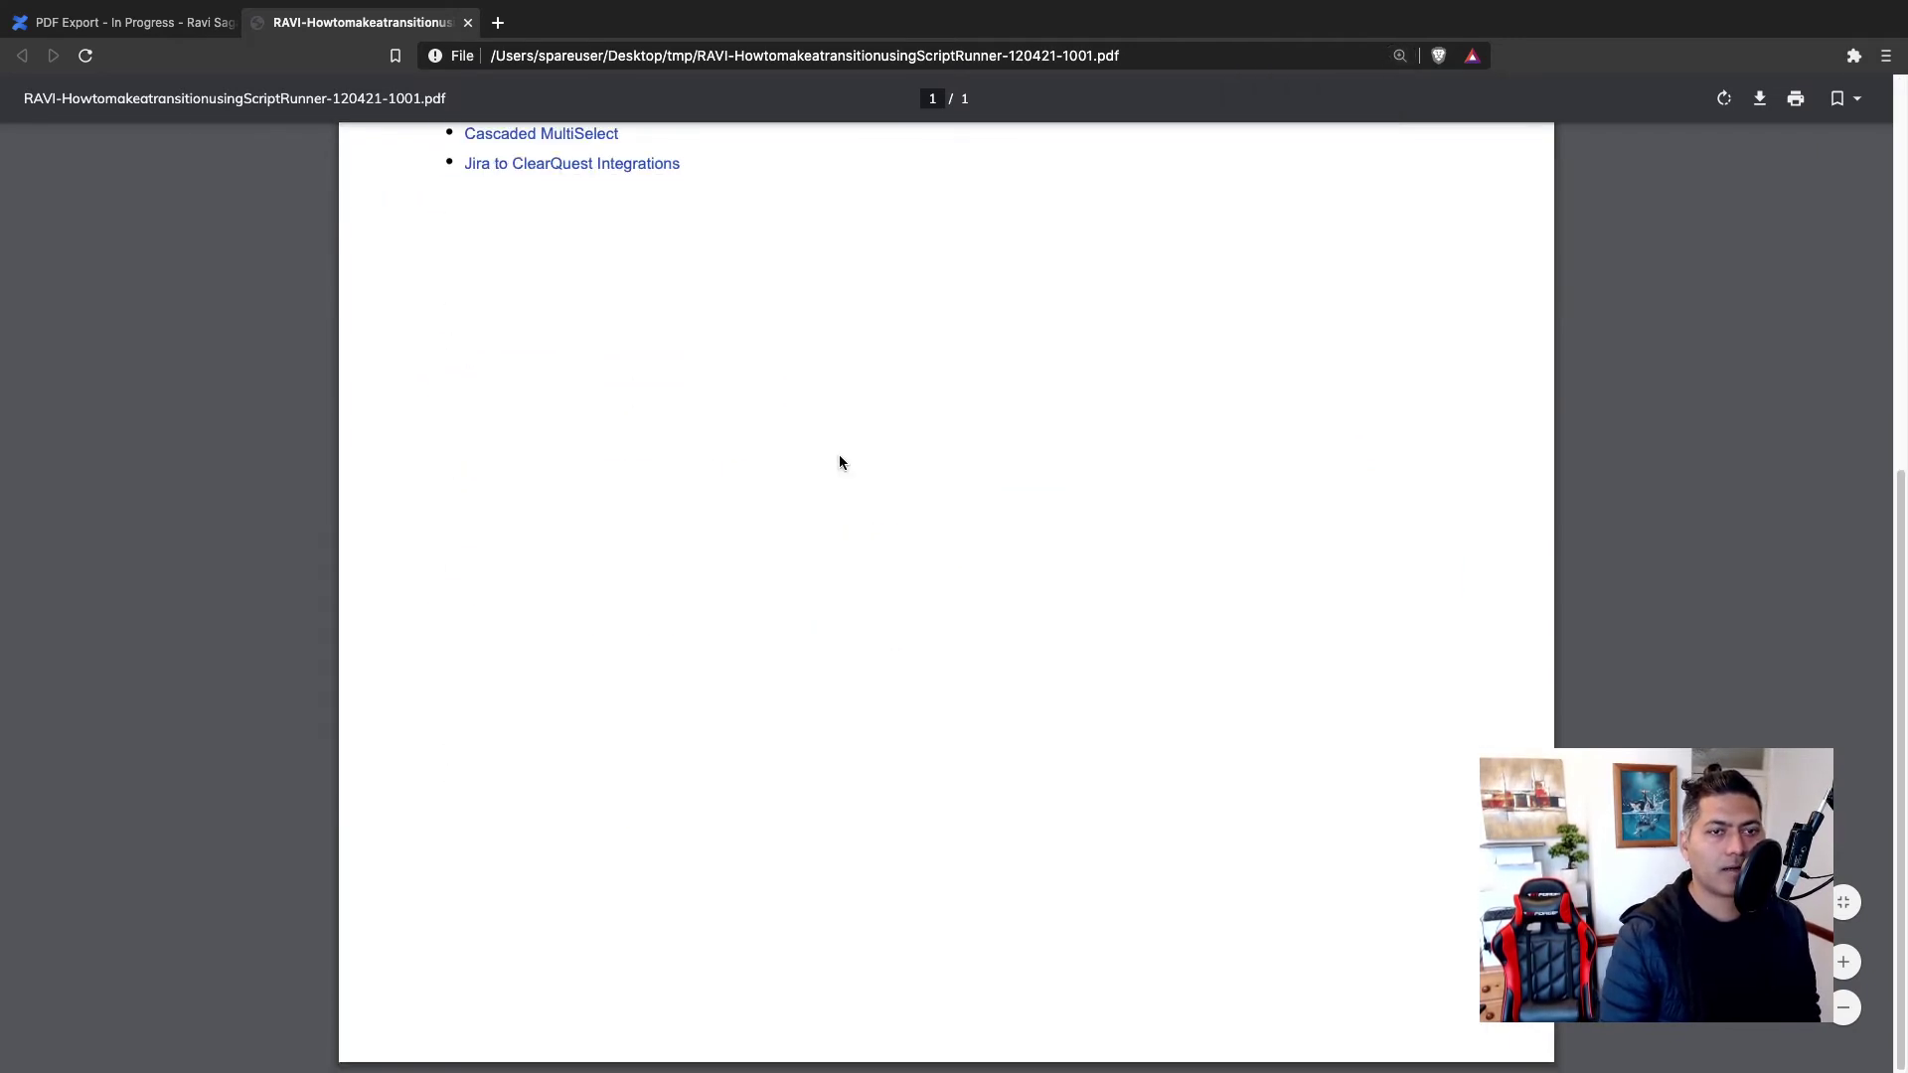
scroll(839, 460, up, 5)
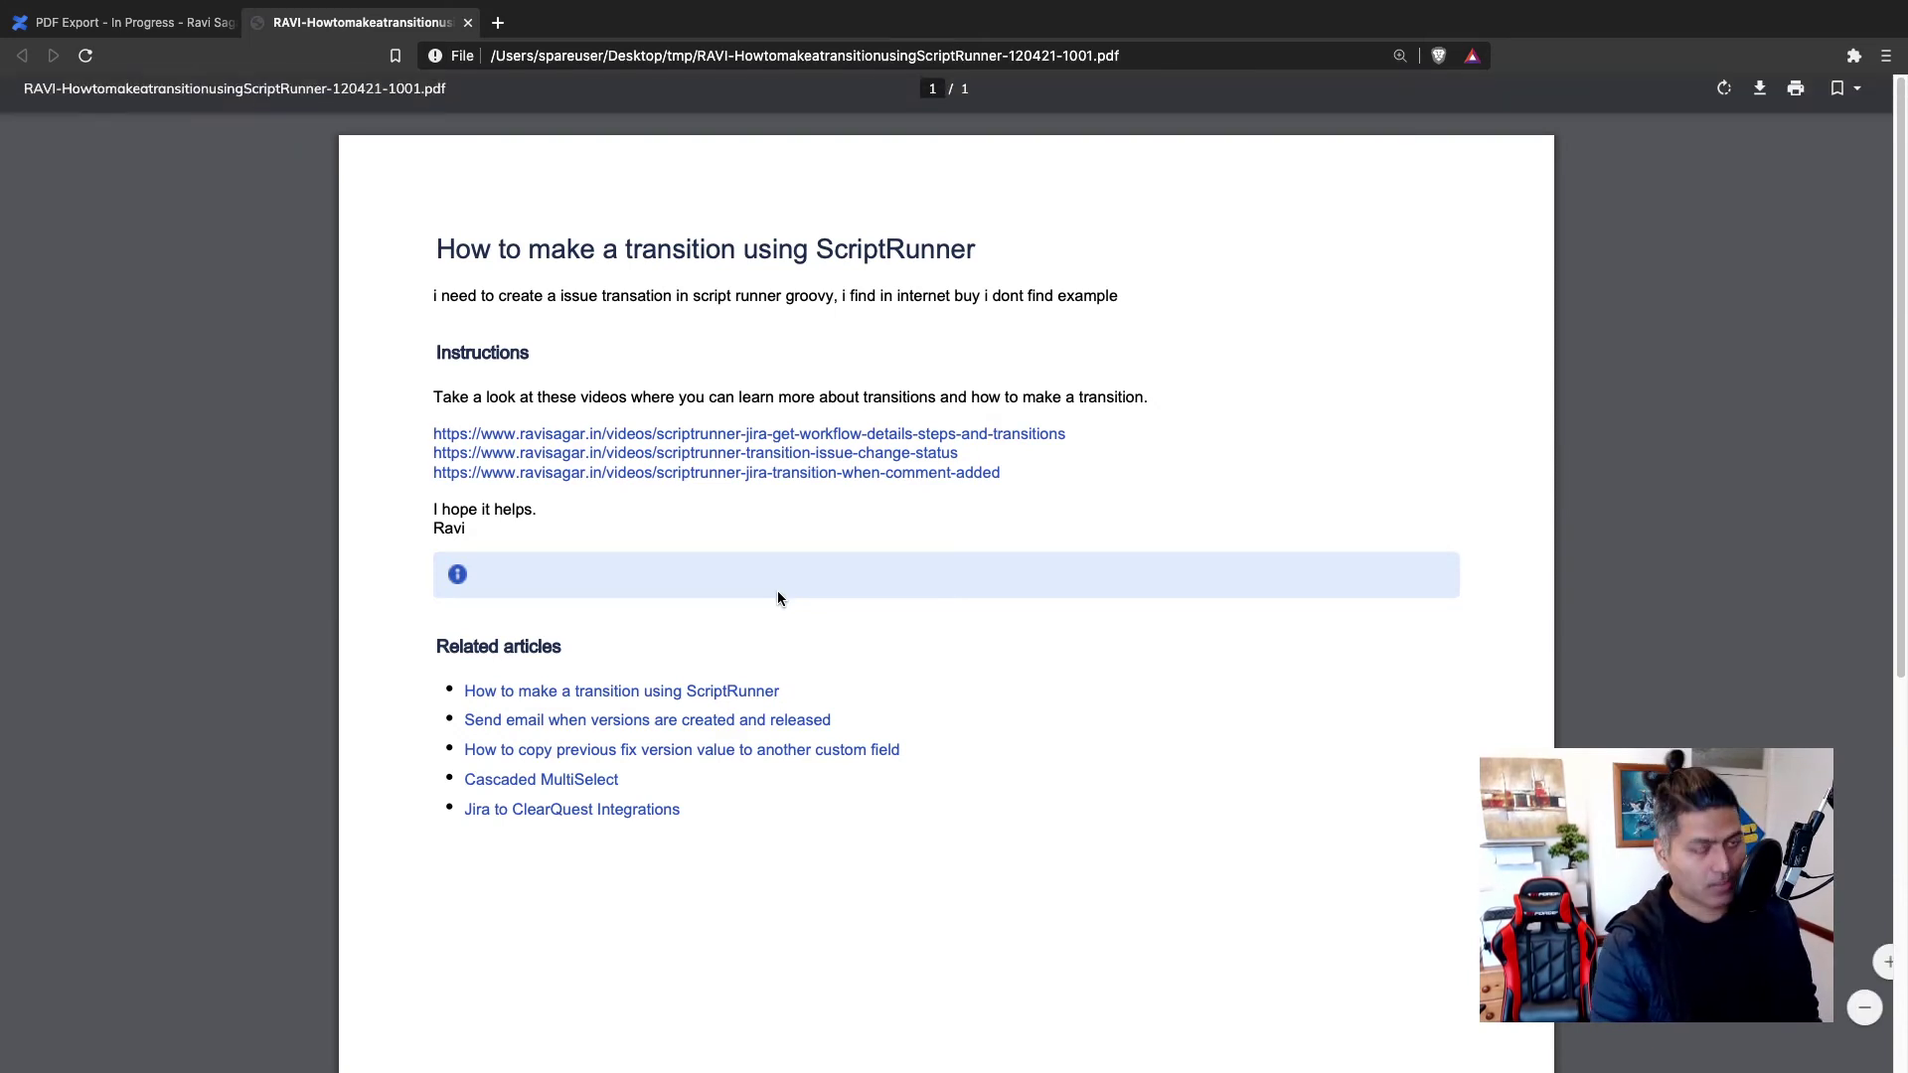
key(super+w)
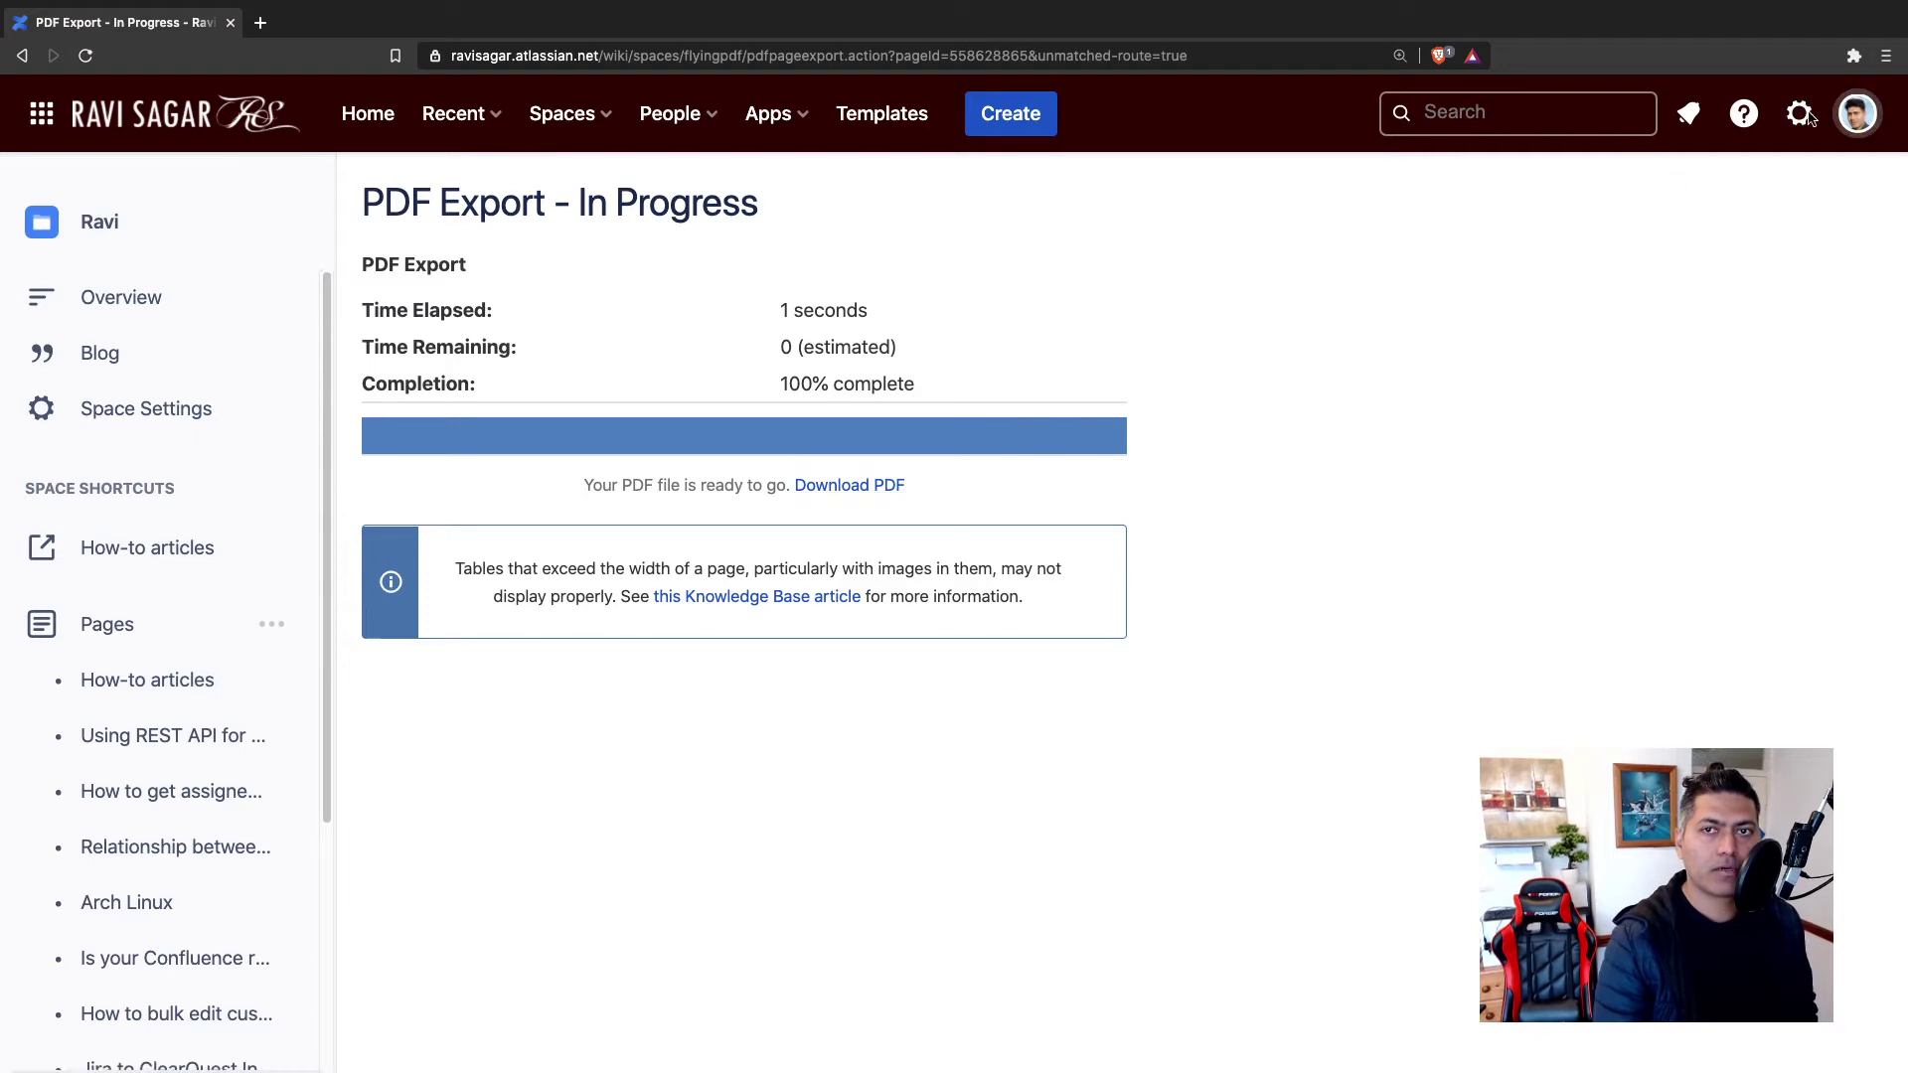
Step: Open Look and Feel > PDF Layout in site settings and start editing the global layout
click(1764, 123)
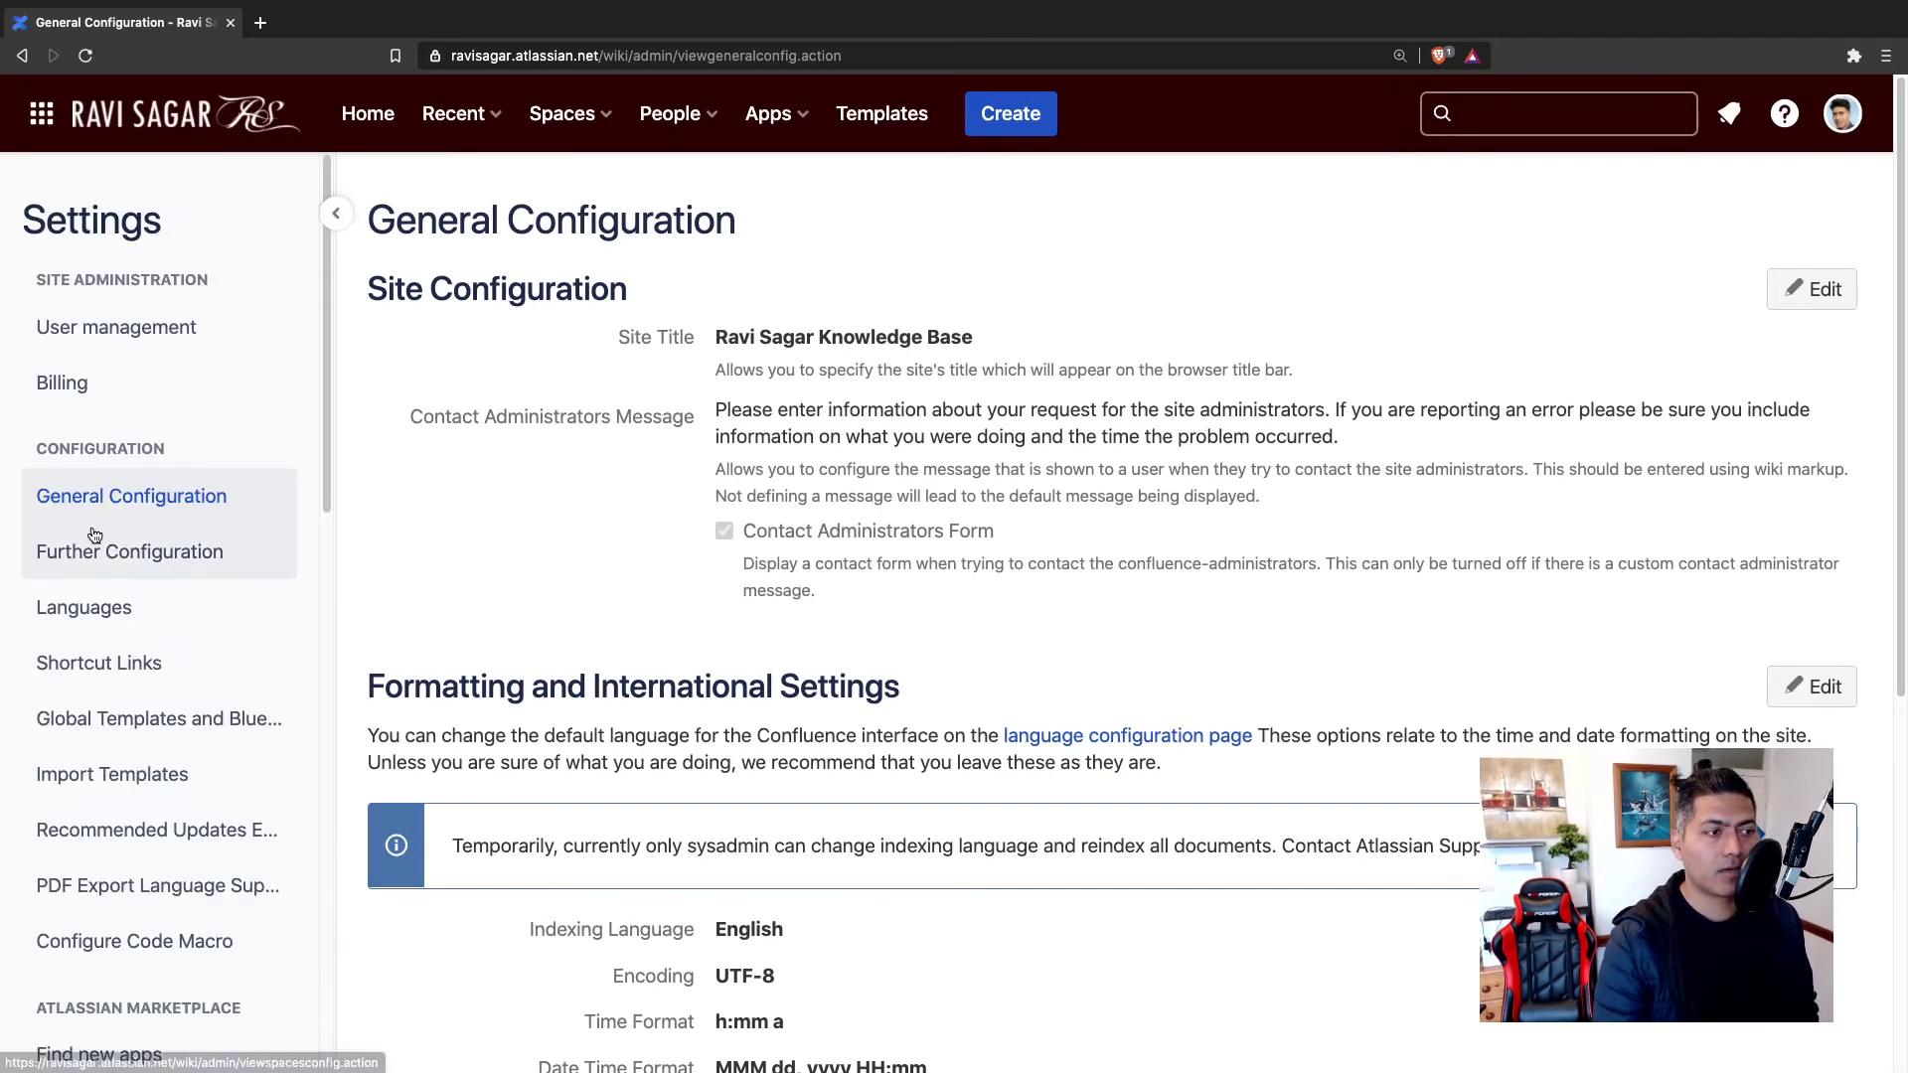
scroll(109, 561, down, 5)
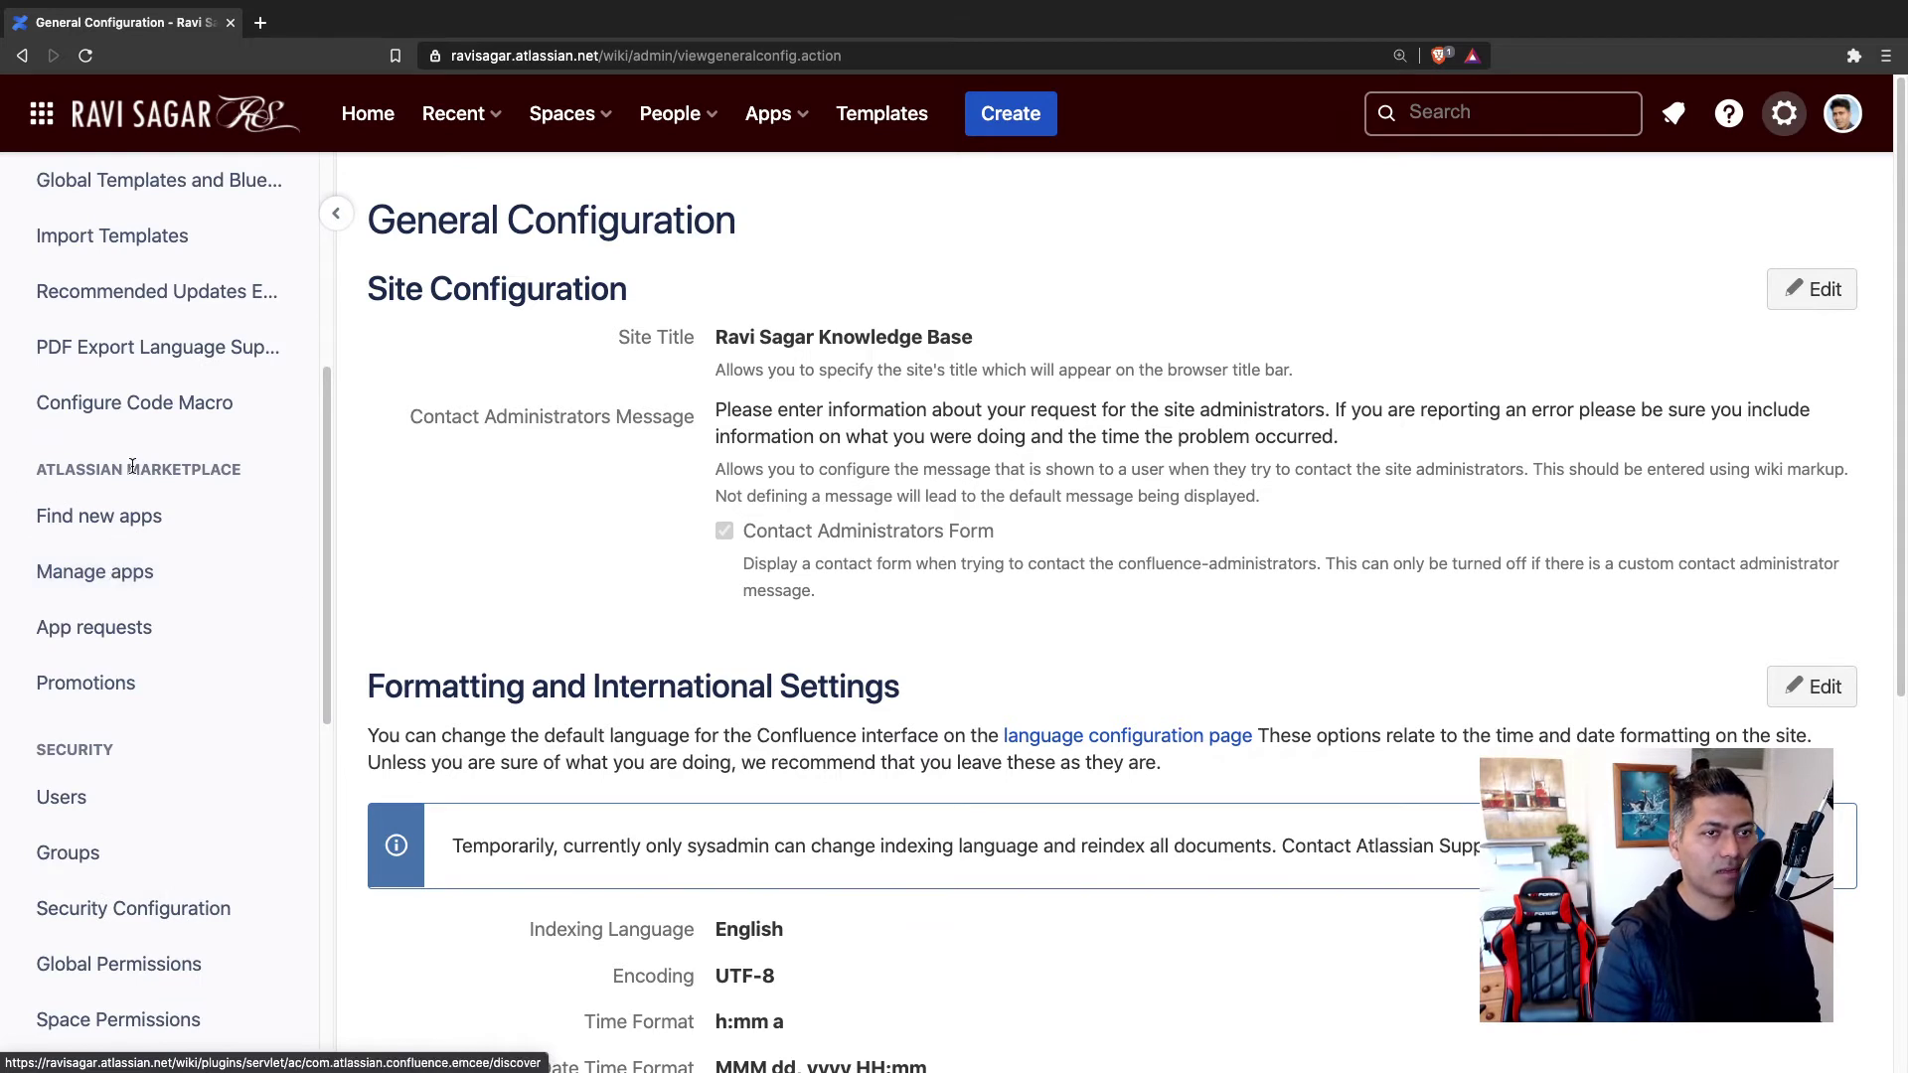
scroll(116, 579, down, 4)
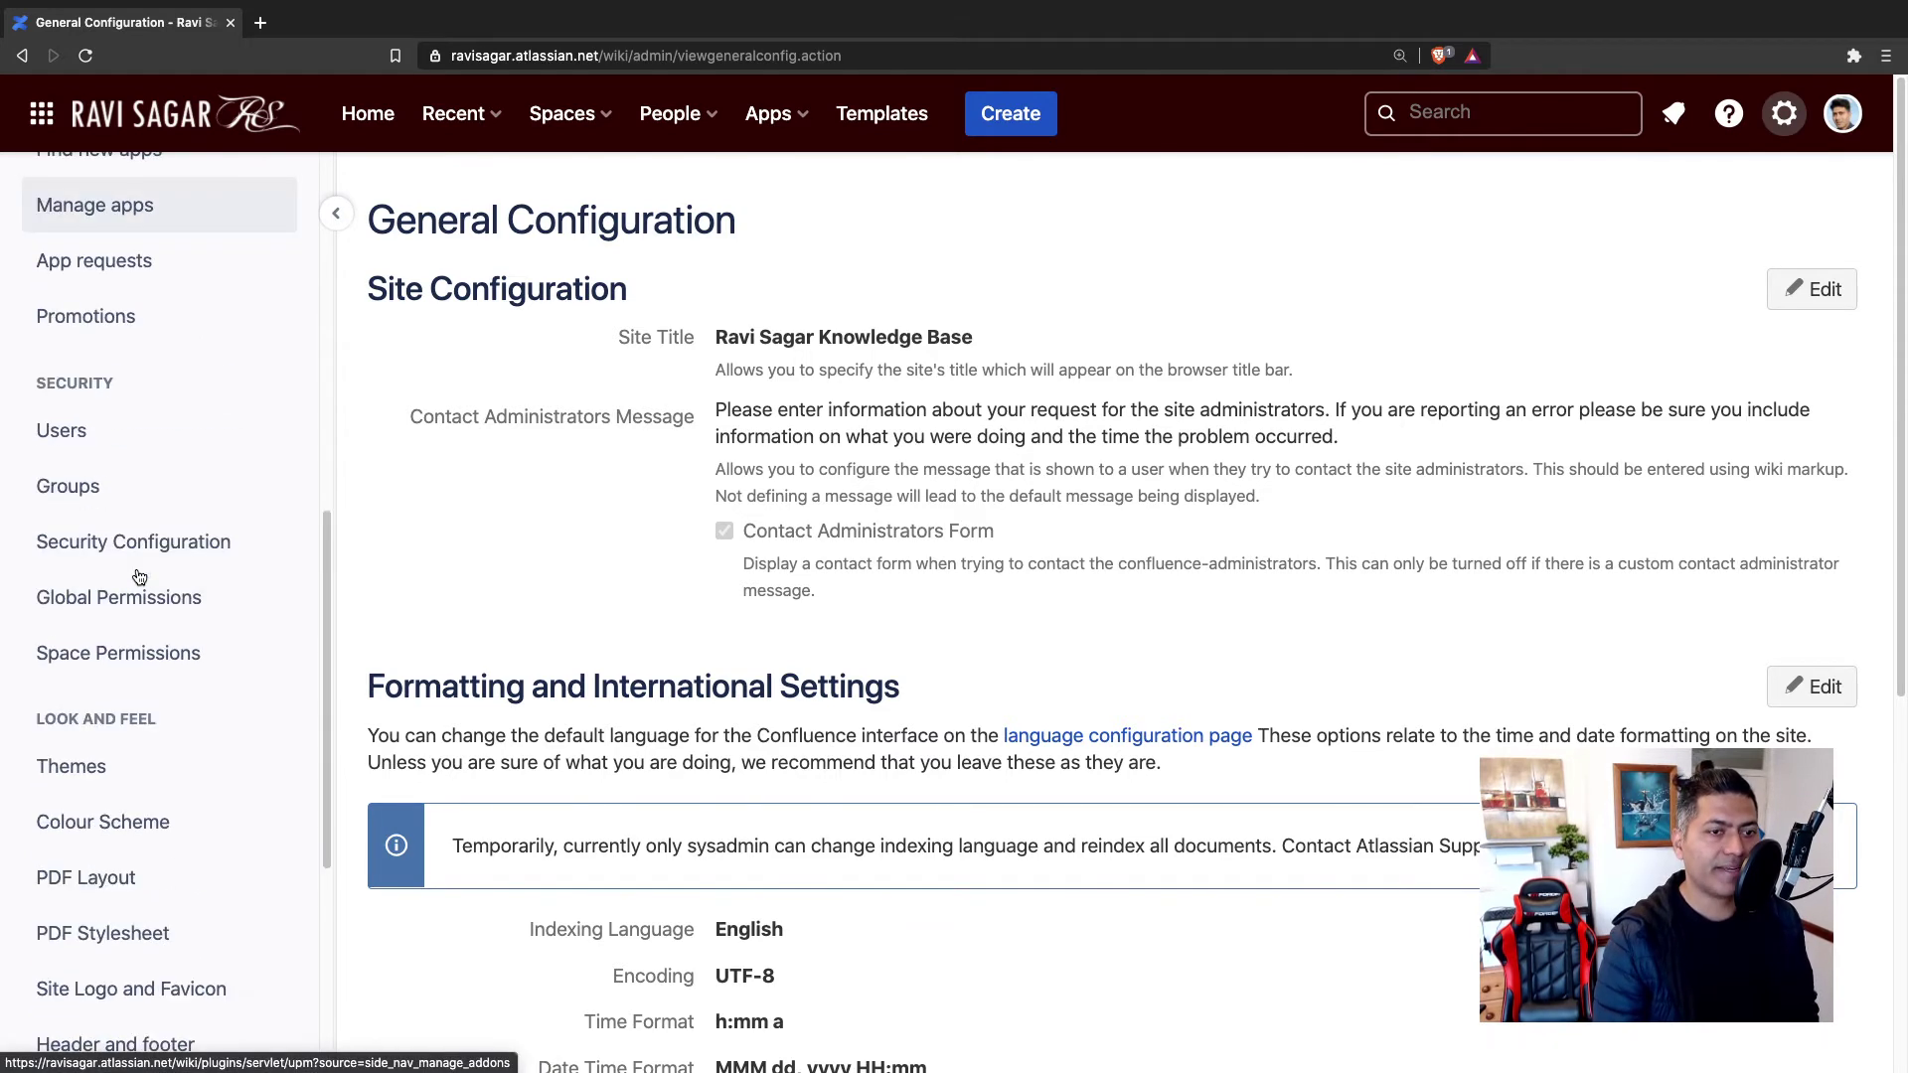
click(125, 885)
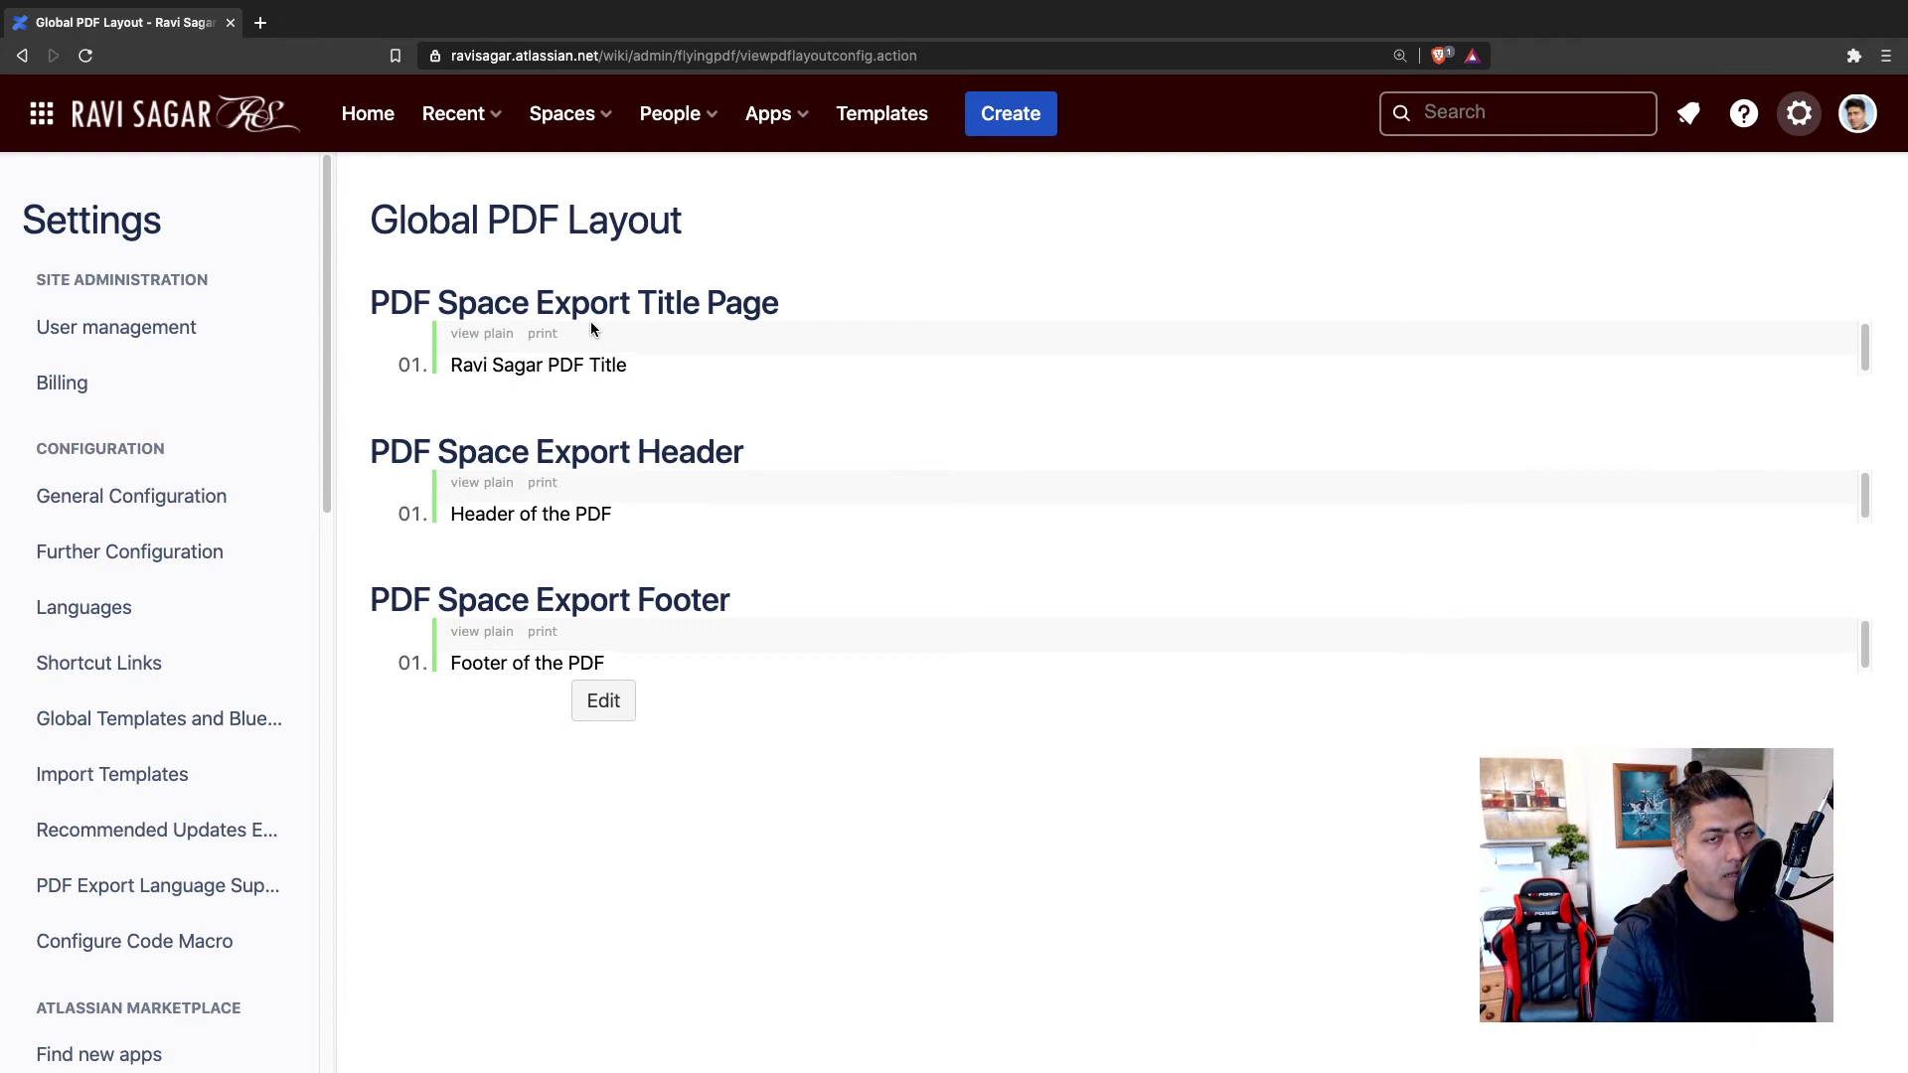
click(603, 701)
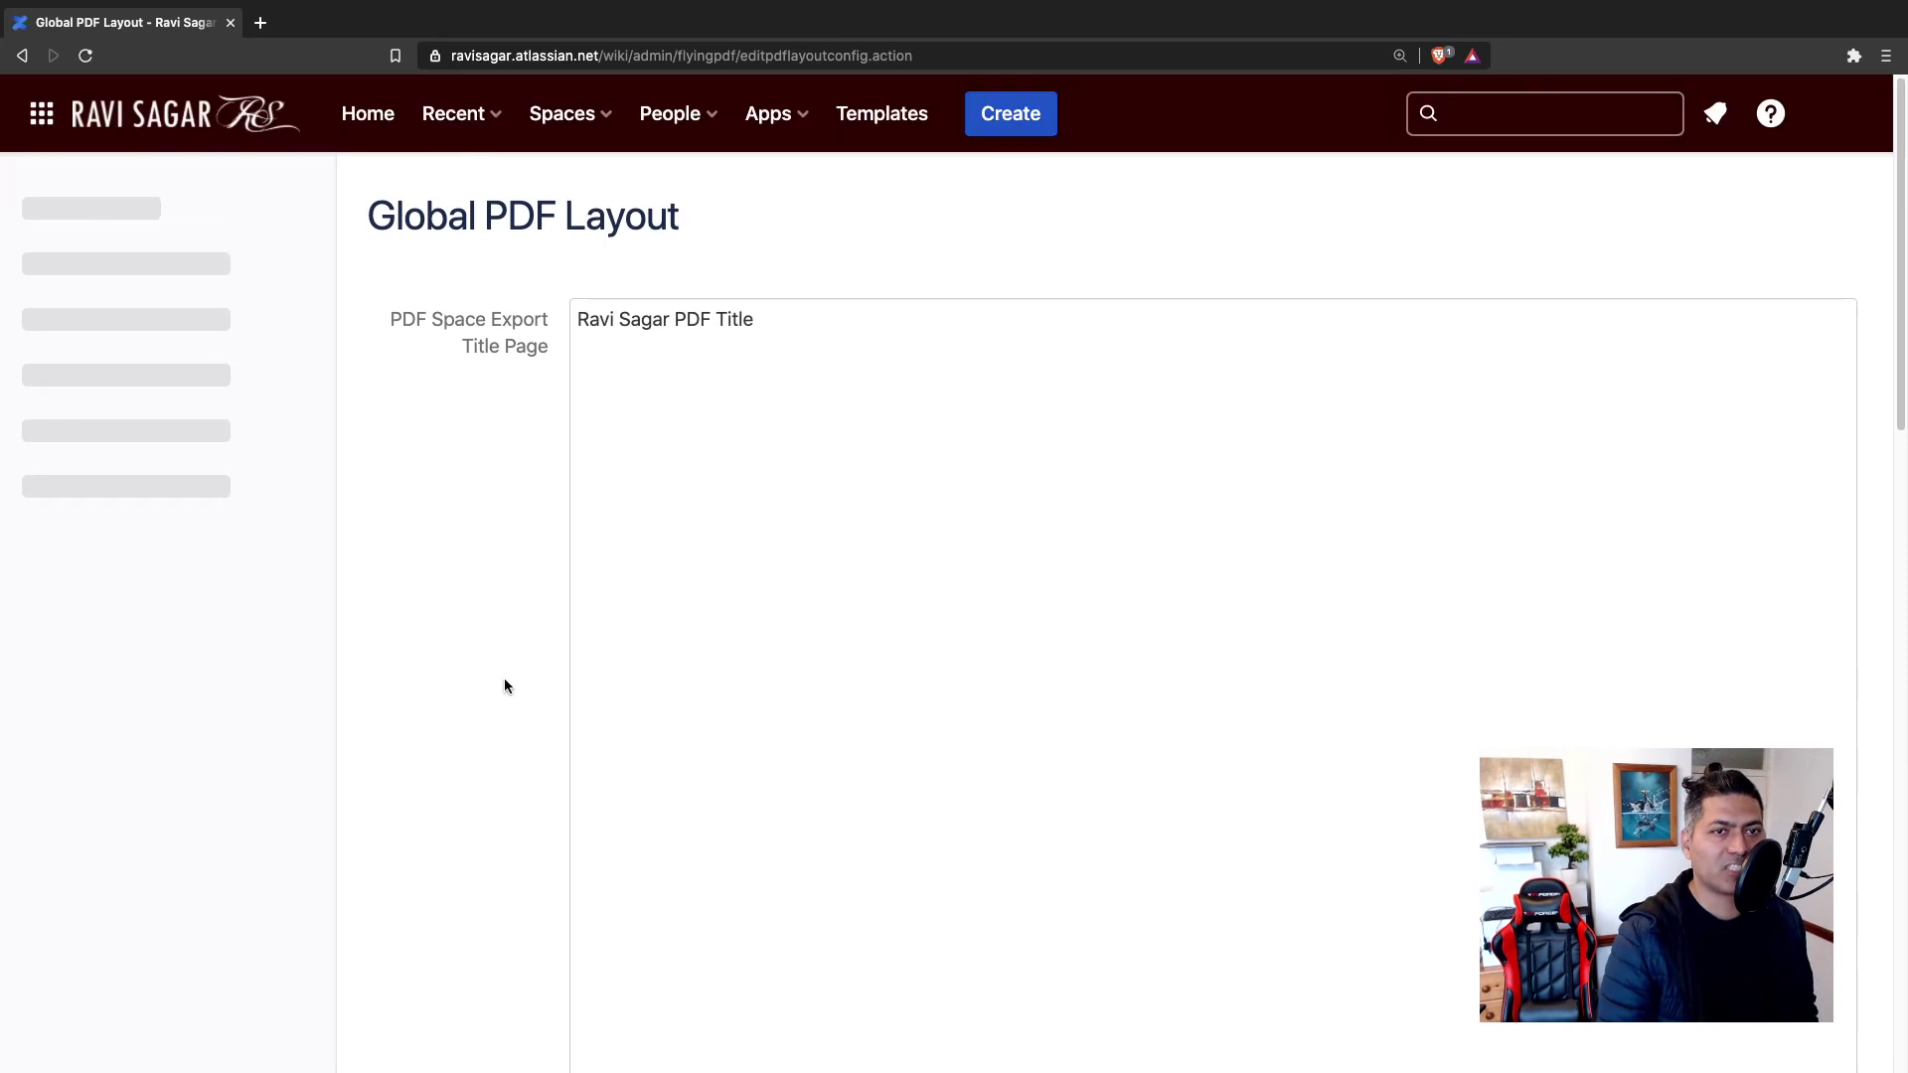
scroll(682, 673, down, 10)
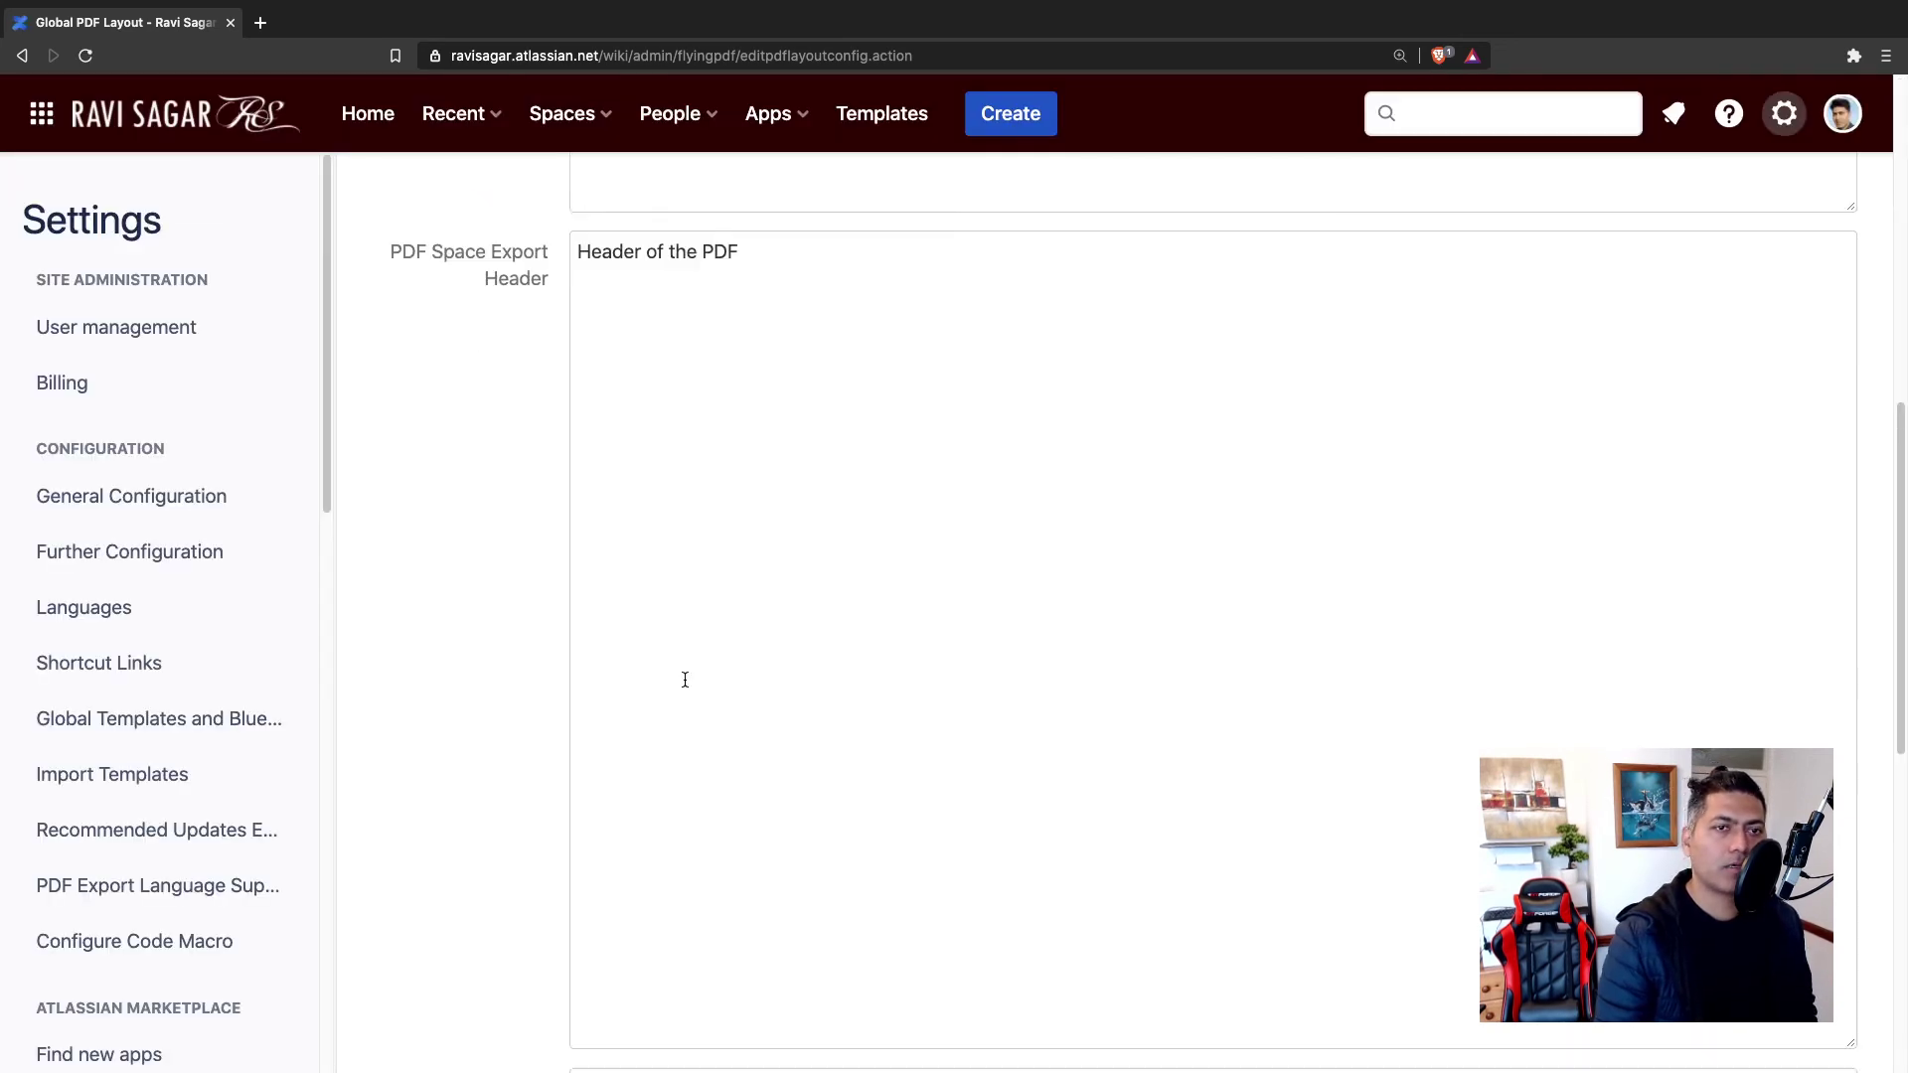
scroll(588, 681, up, 8)
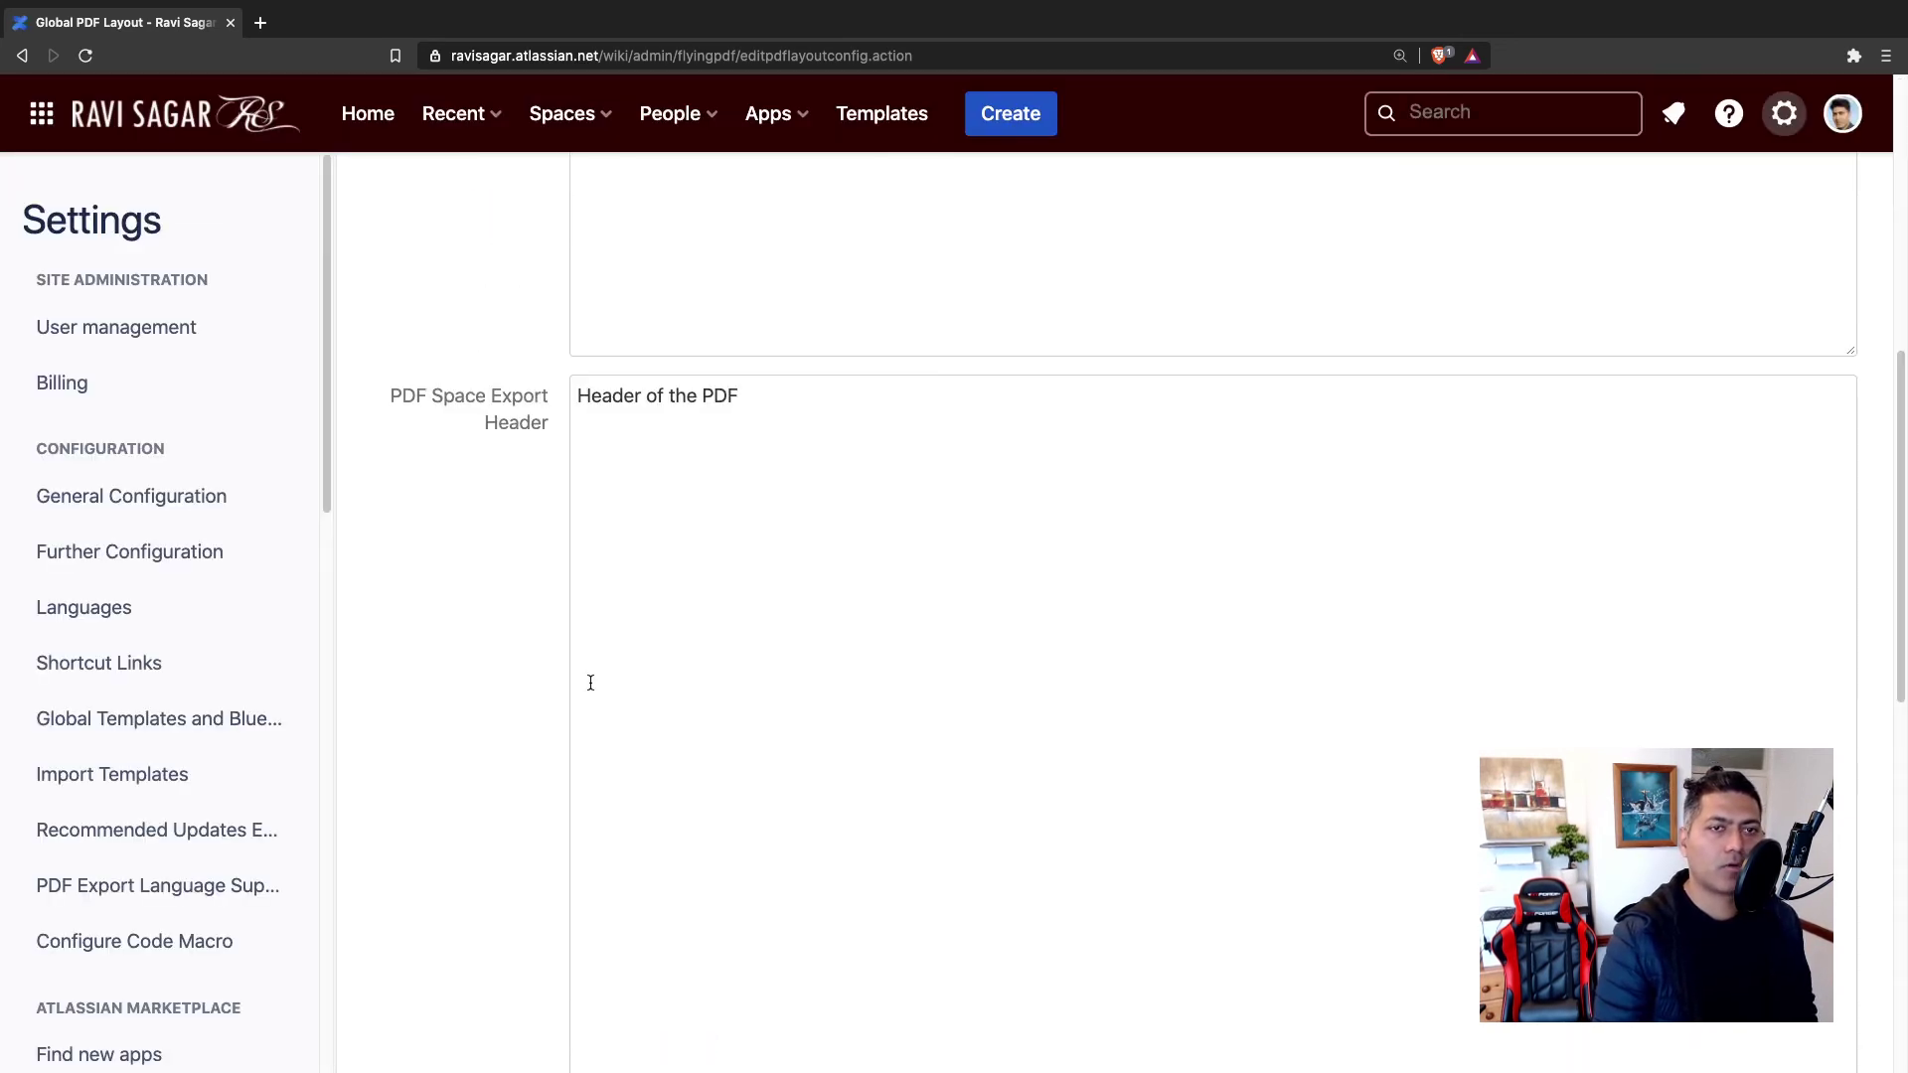
Step: Go from Home to the personal space overview and show its More actions Export options
click(347, 117)
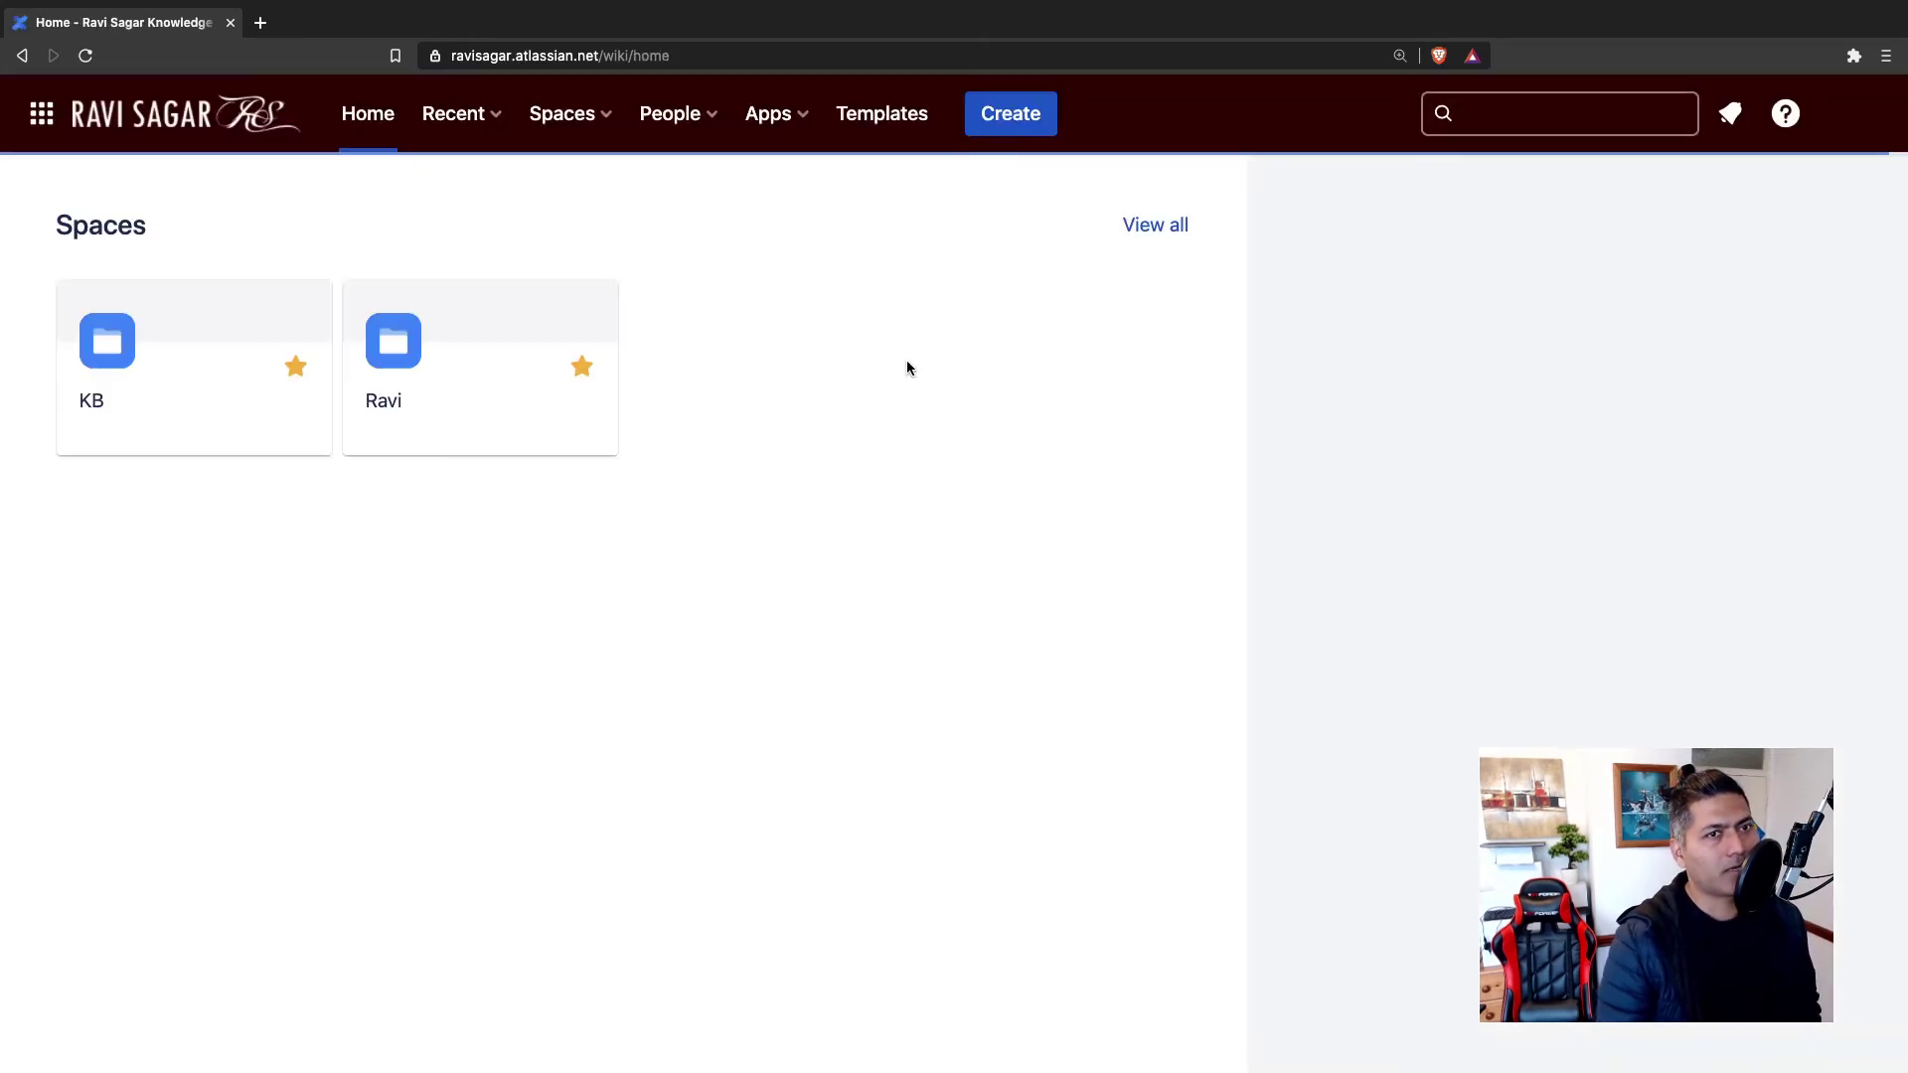
click(436, 352)
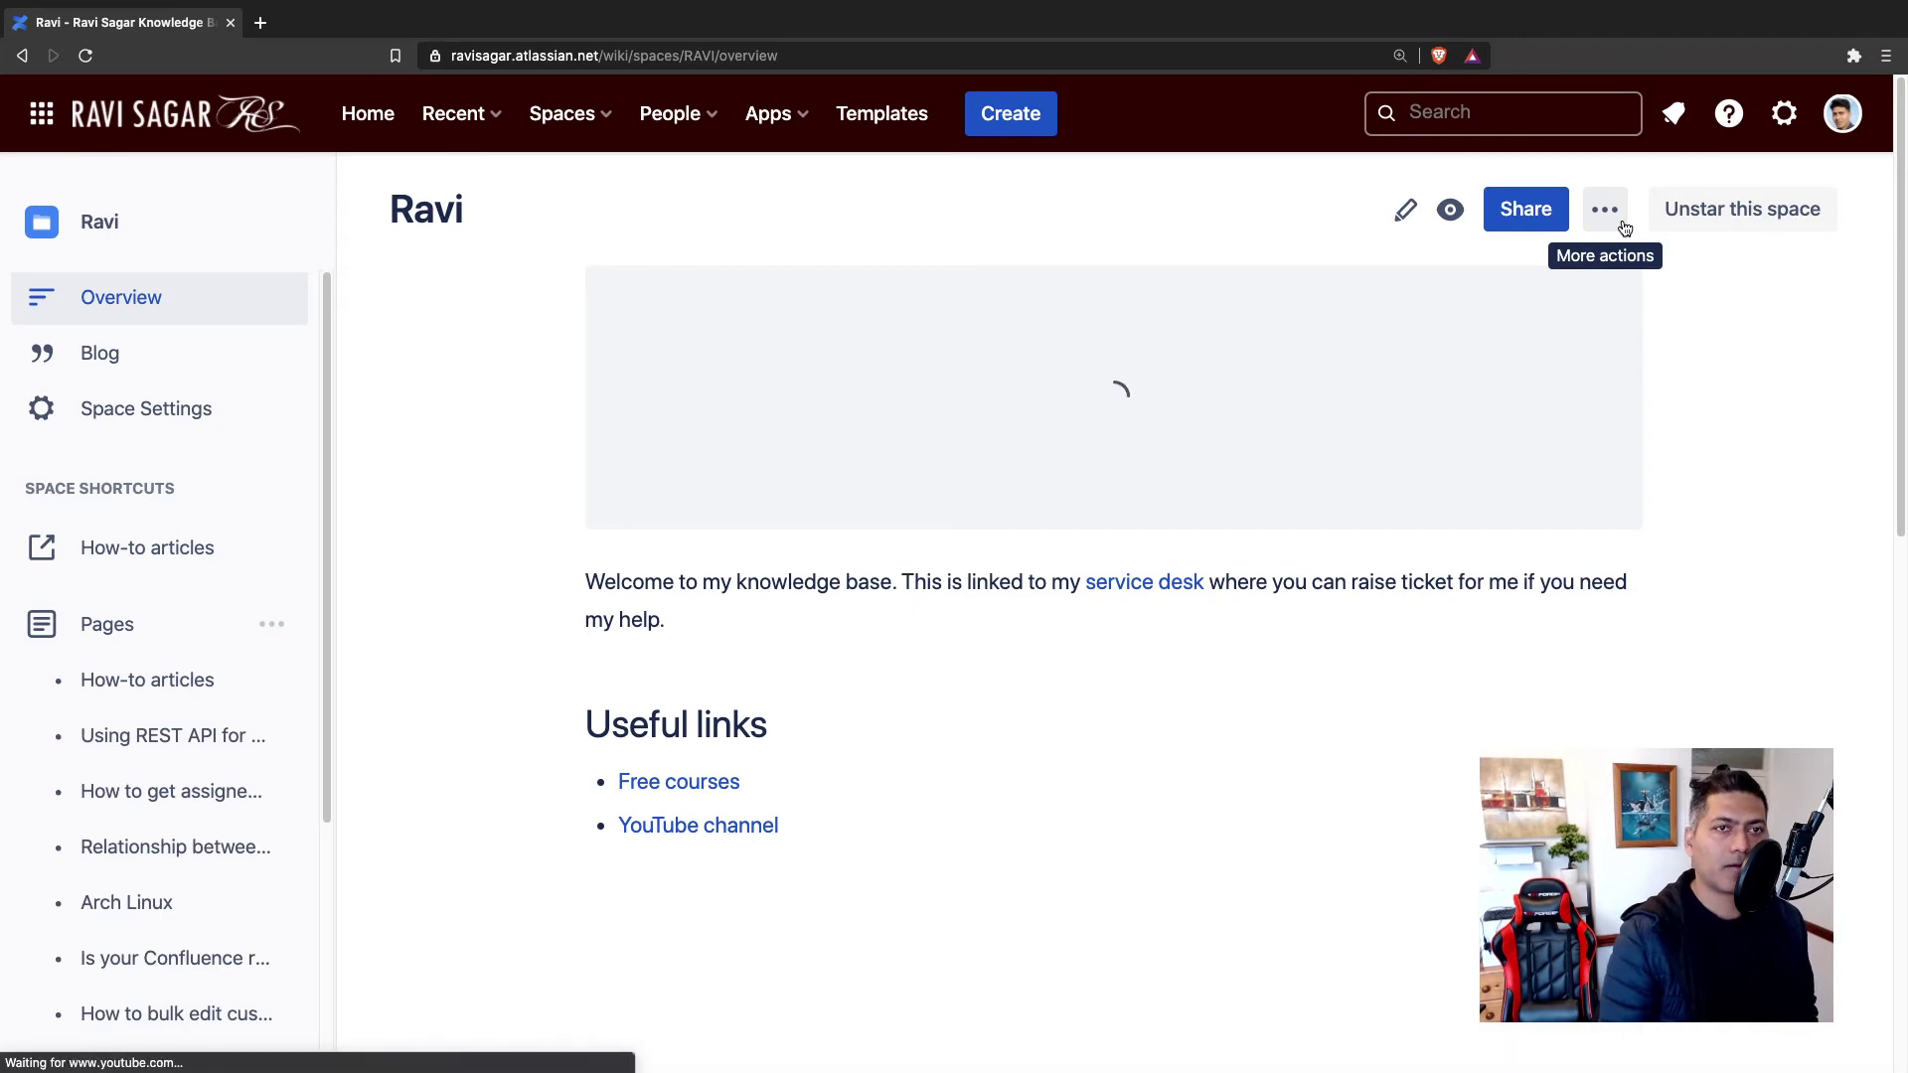
click(1624, 228)
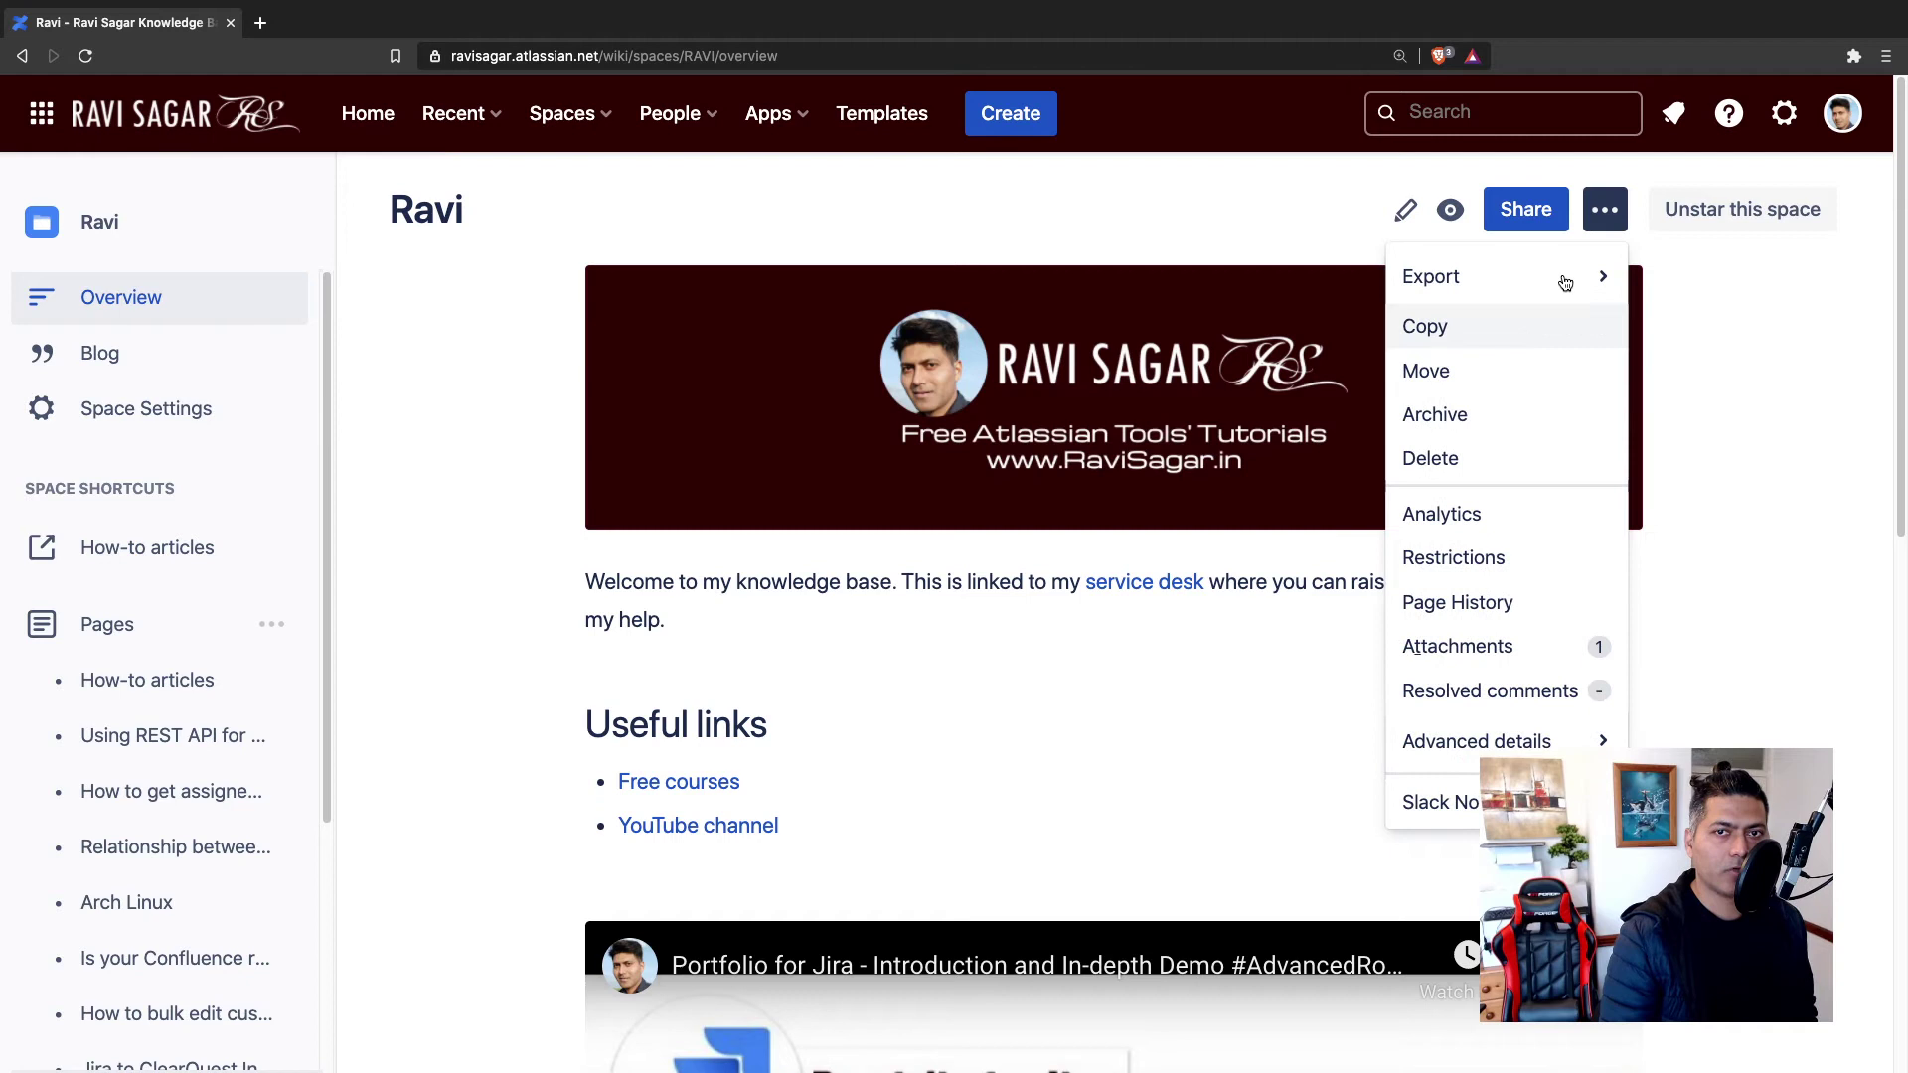
mouse_move(1566, 282)
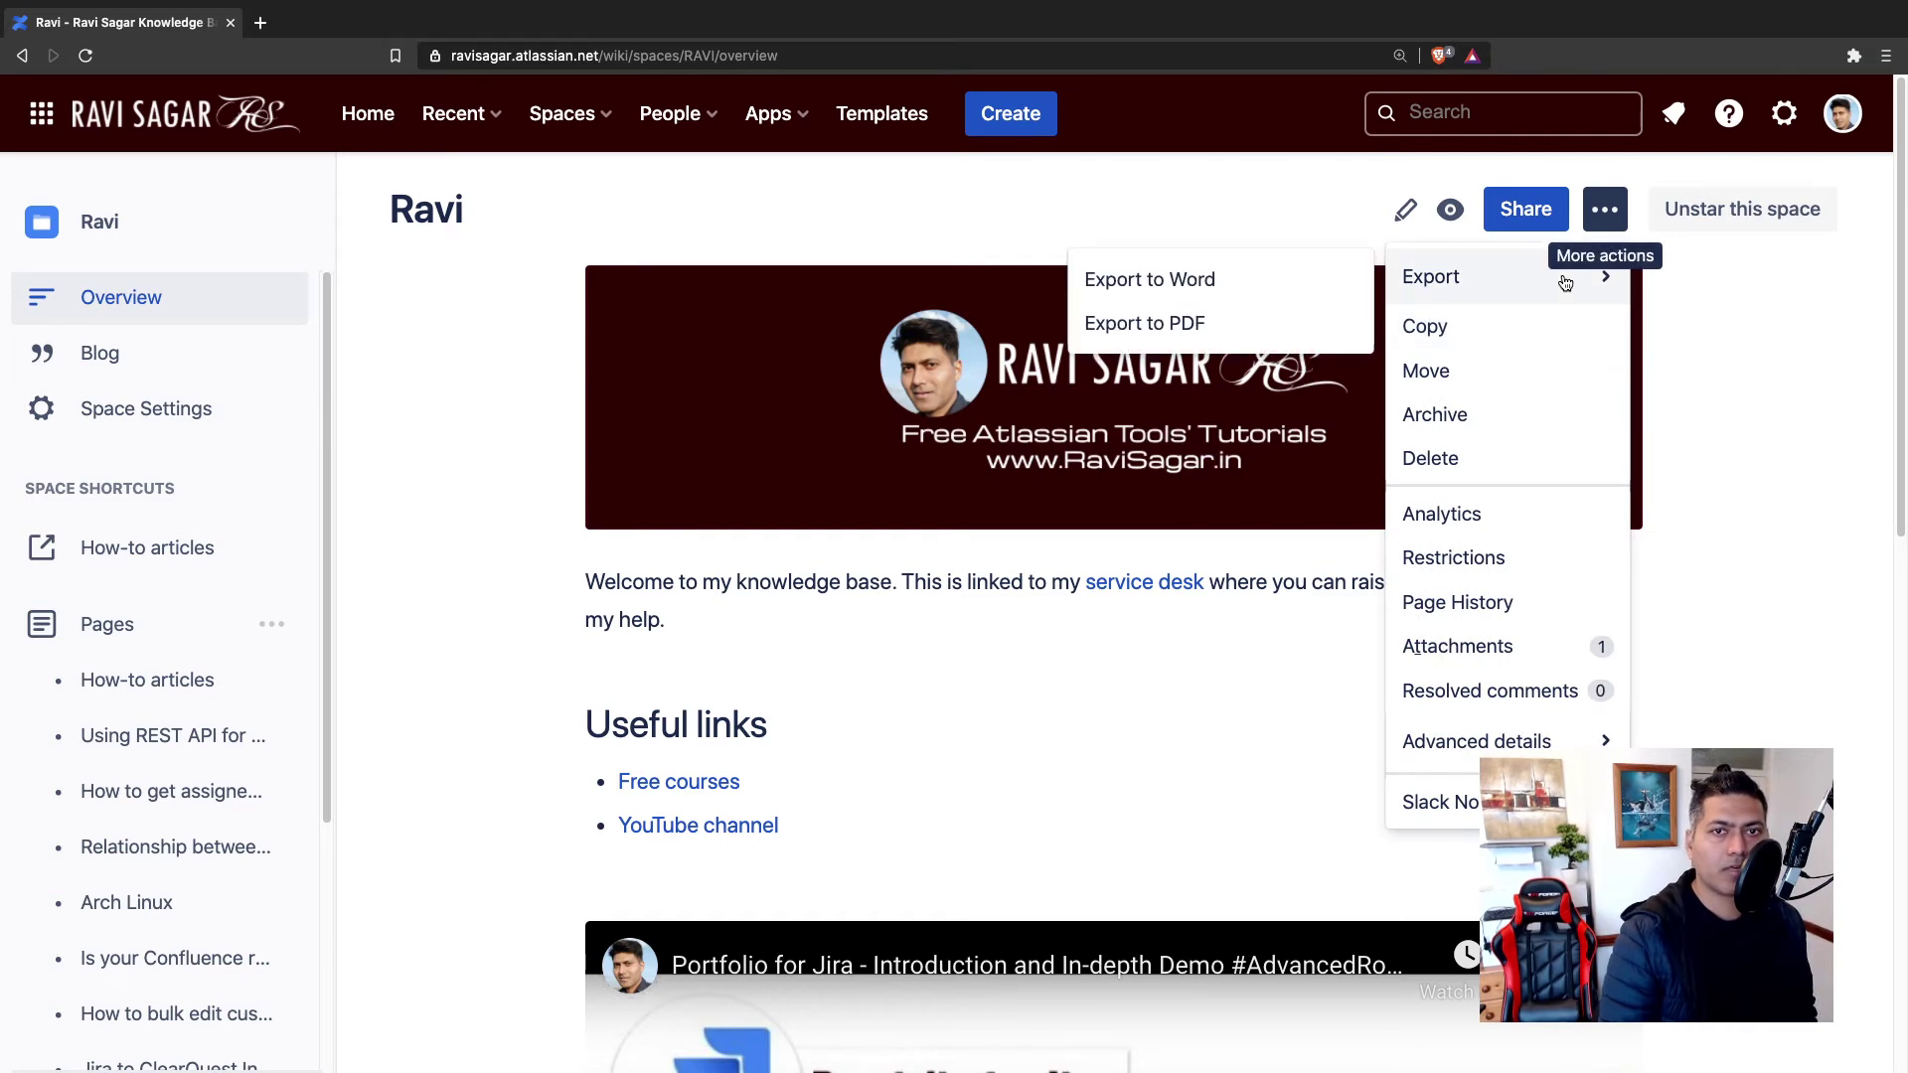
mouse_move(1496, 747)
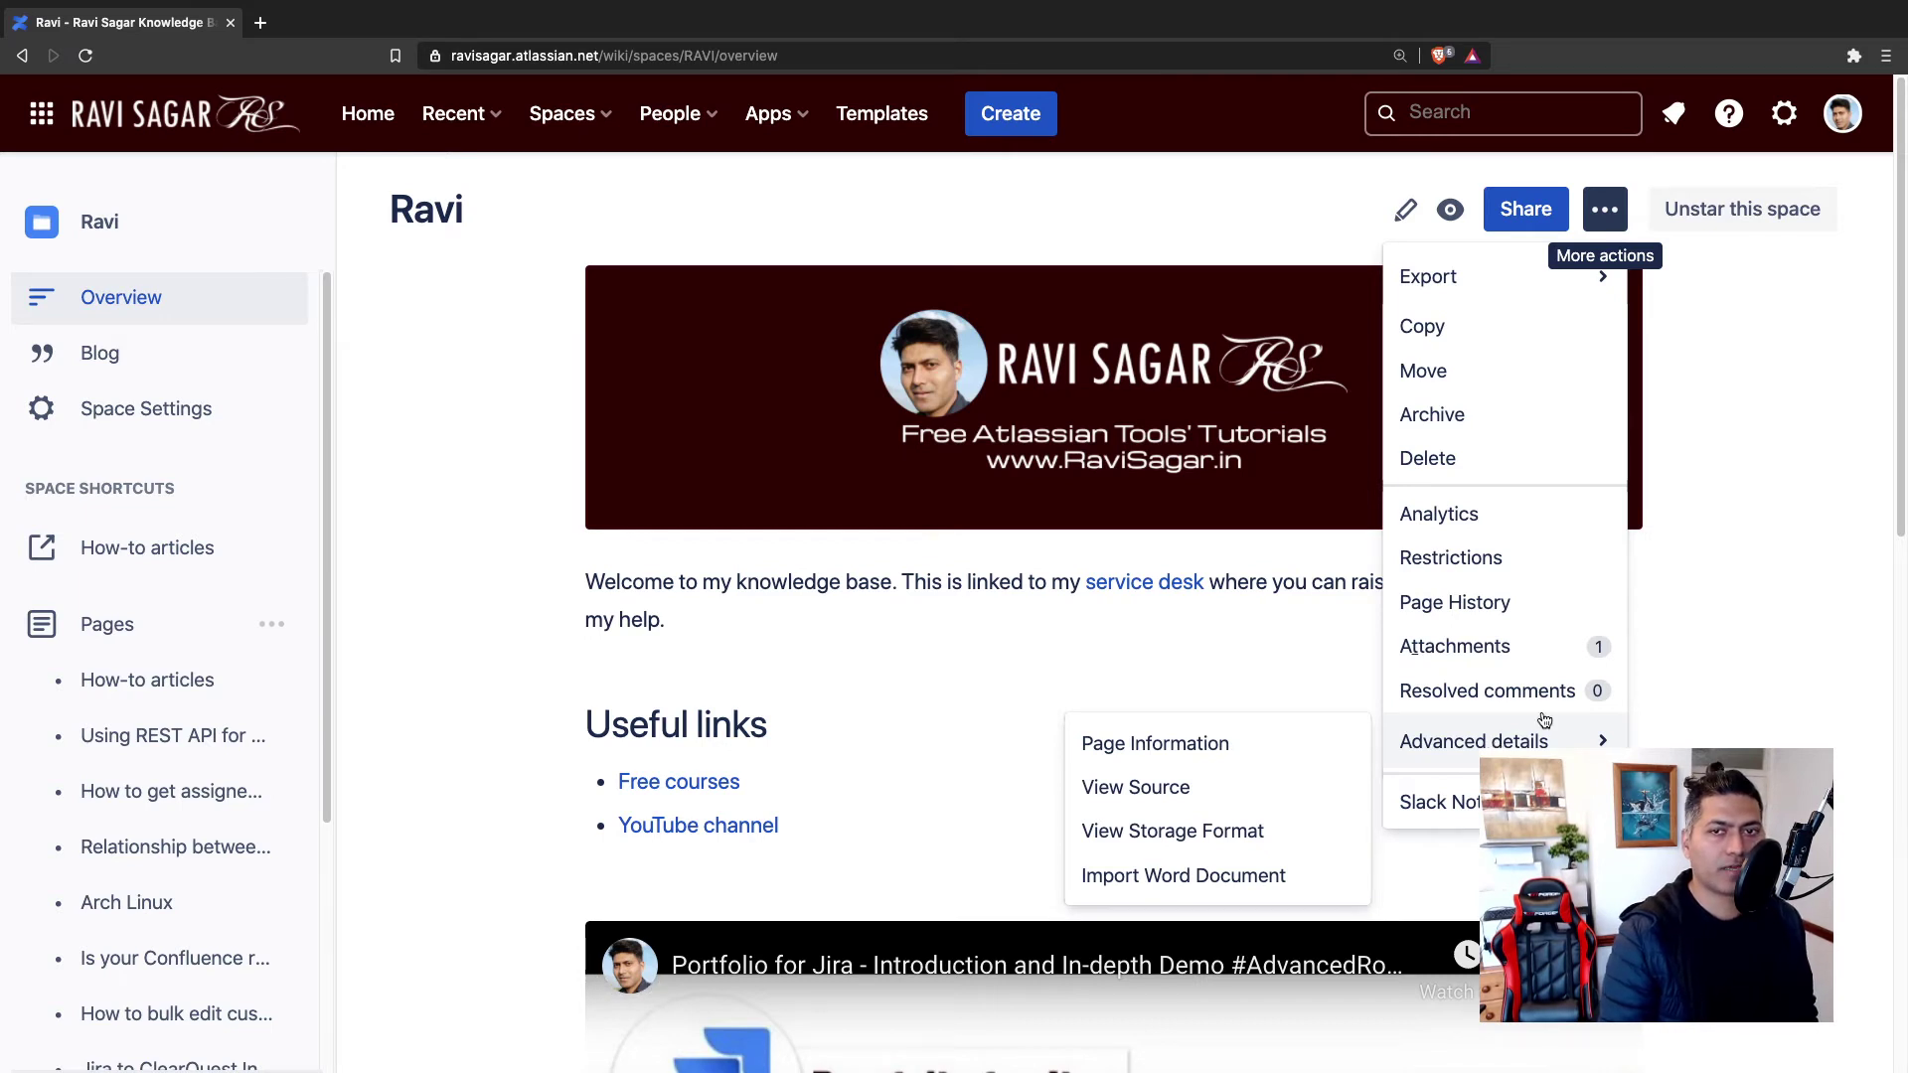
Step: Dismiss the actions menu, check both pages of the overview's print preview, then close it
click(1811, 559)
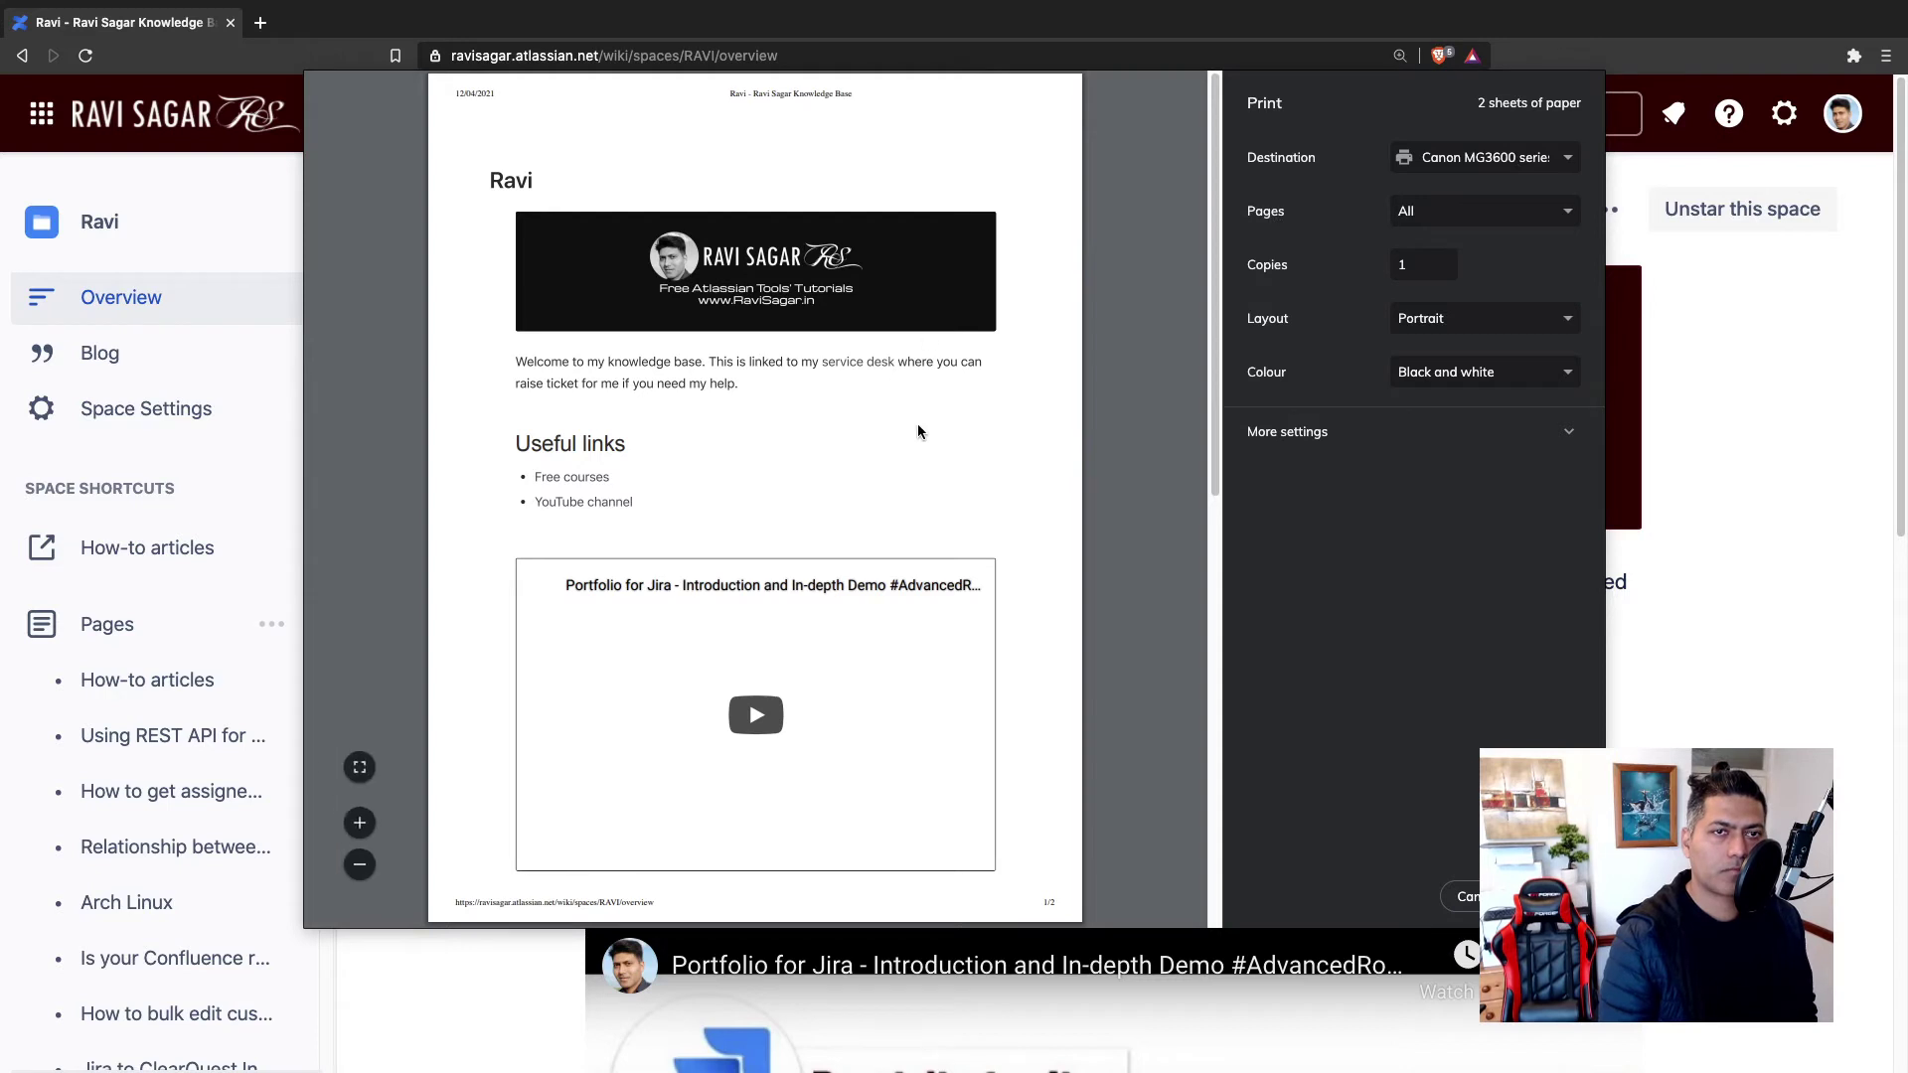
scroll(917, 427, down, 5)
scroll(922, 435, down, 3)
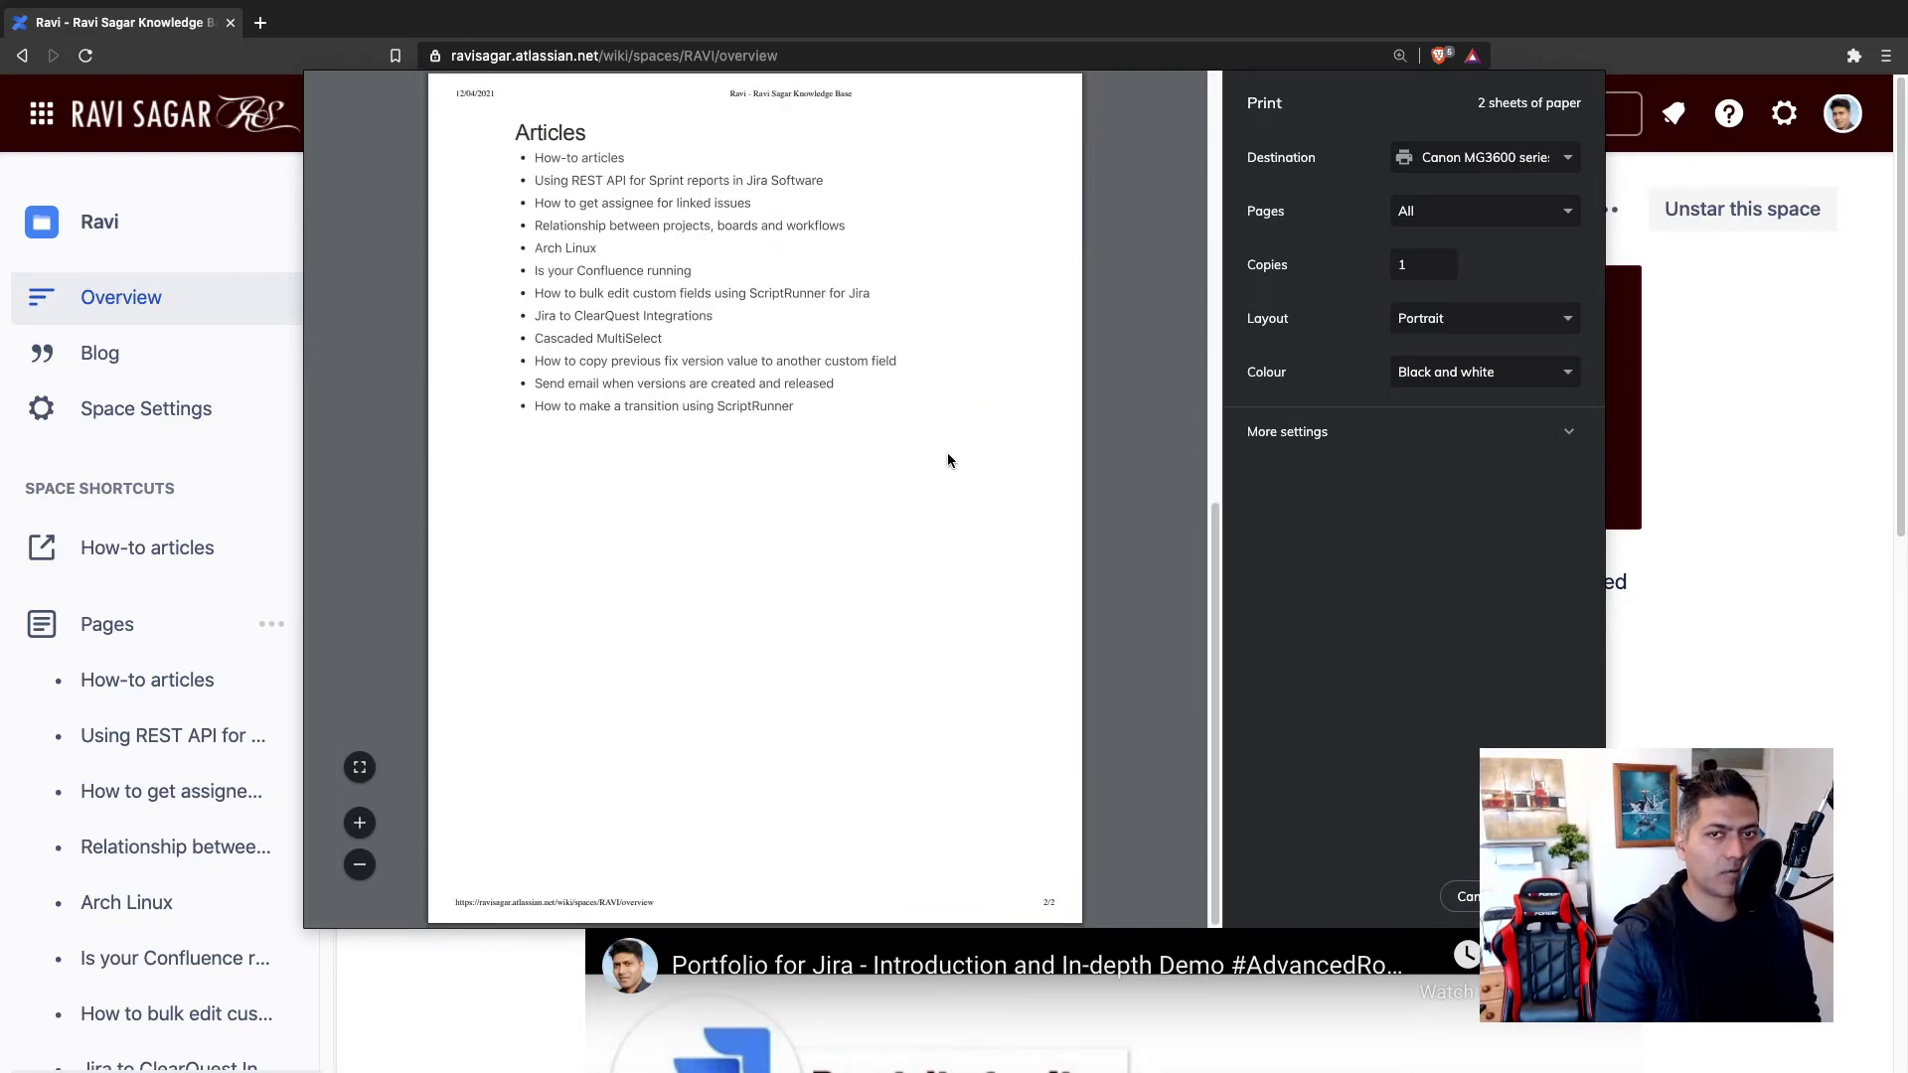
scroll(971, 466, up, 8)
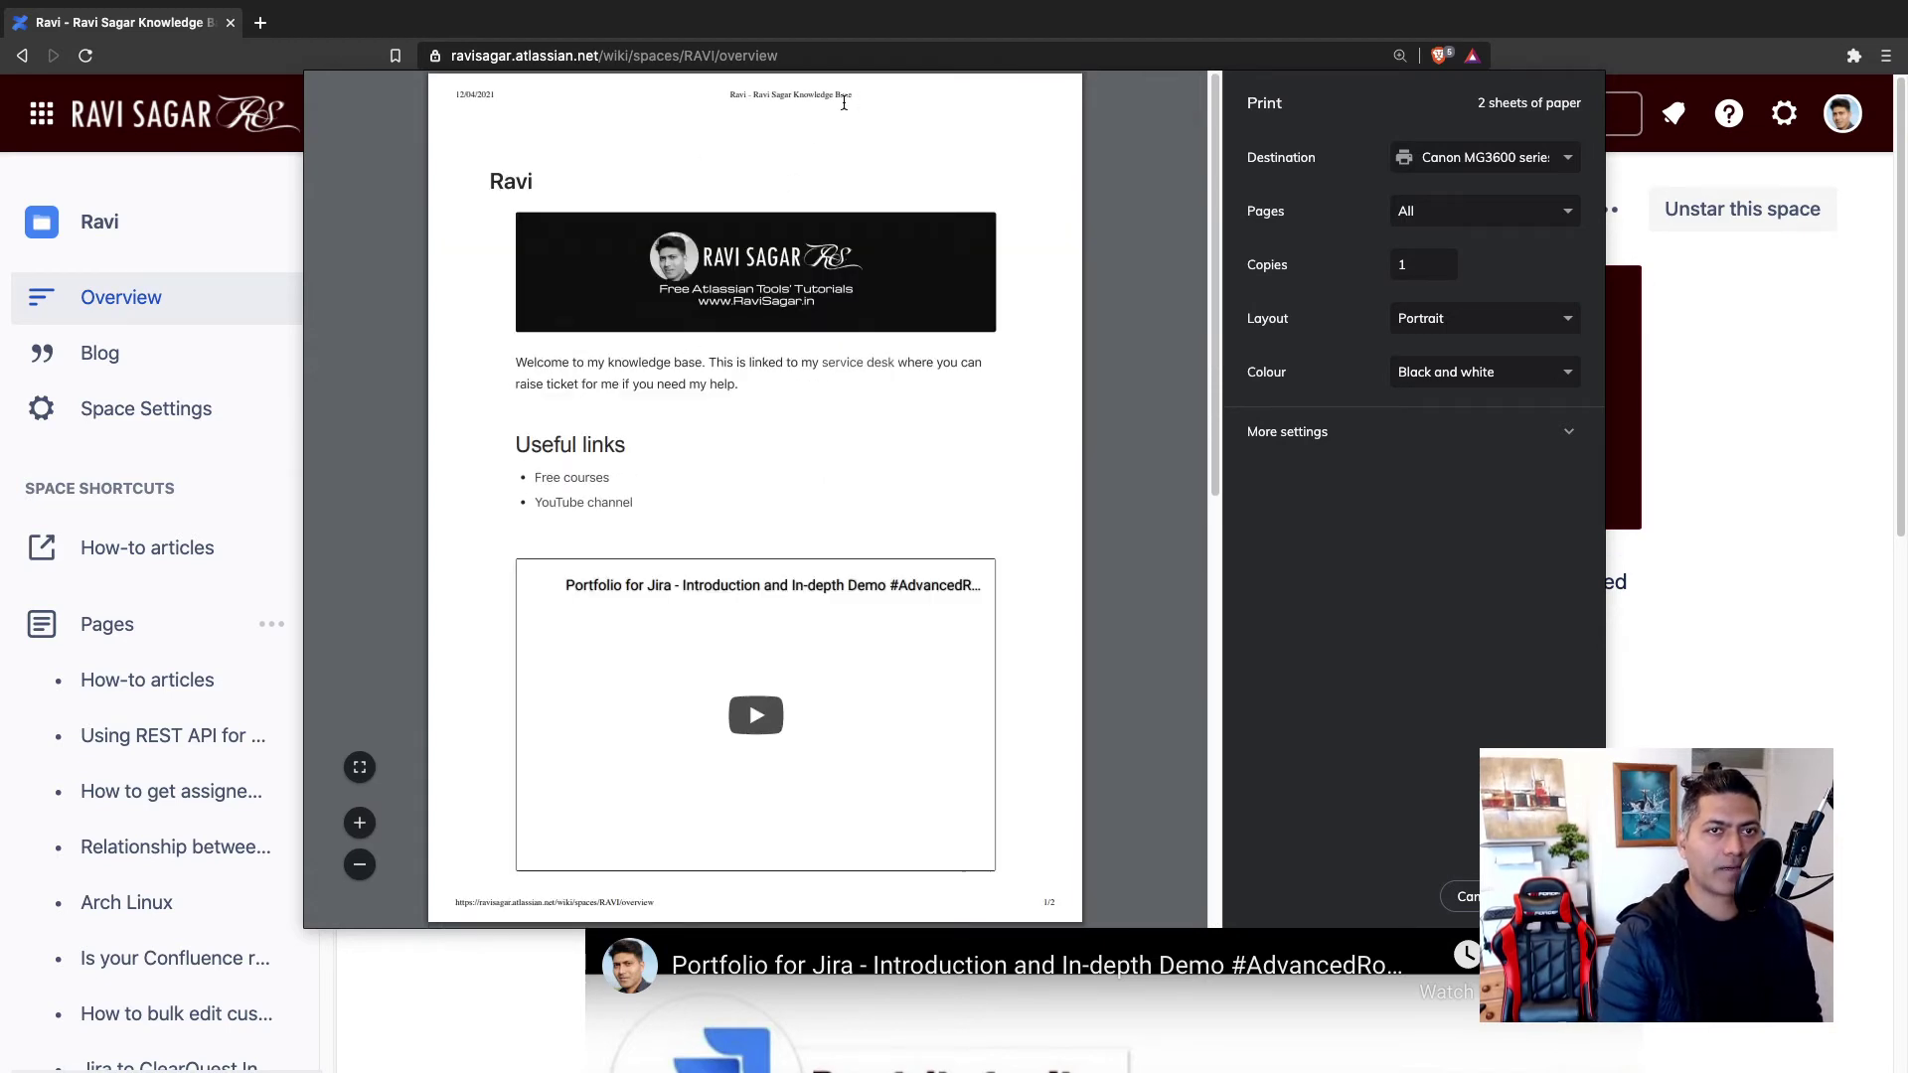
key(Escape)
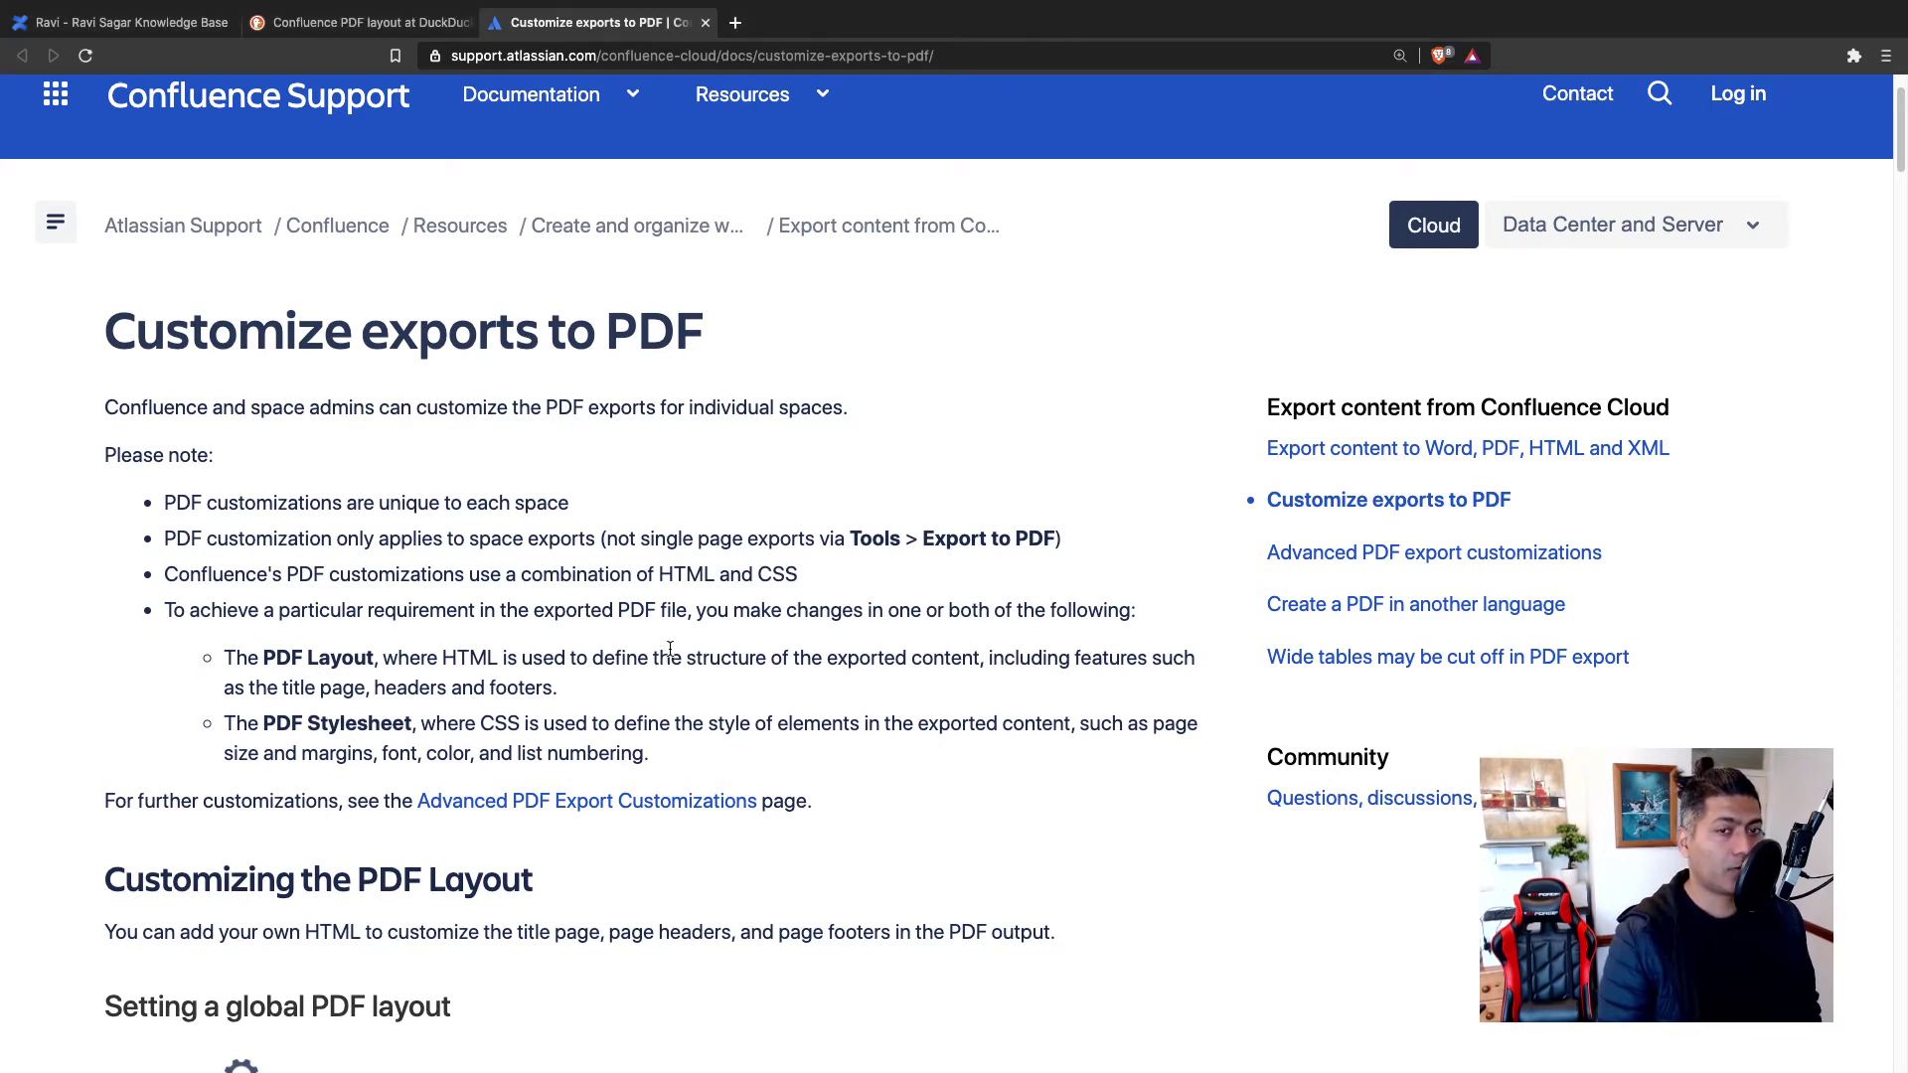
Step: Return to the space overview and open Space Settings > Content Tools
click(106, 28)
scroll(227, 705, down, 3)
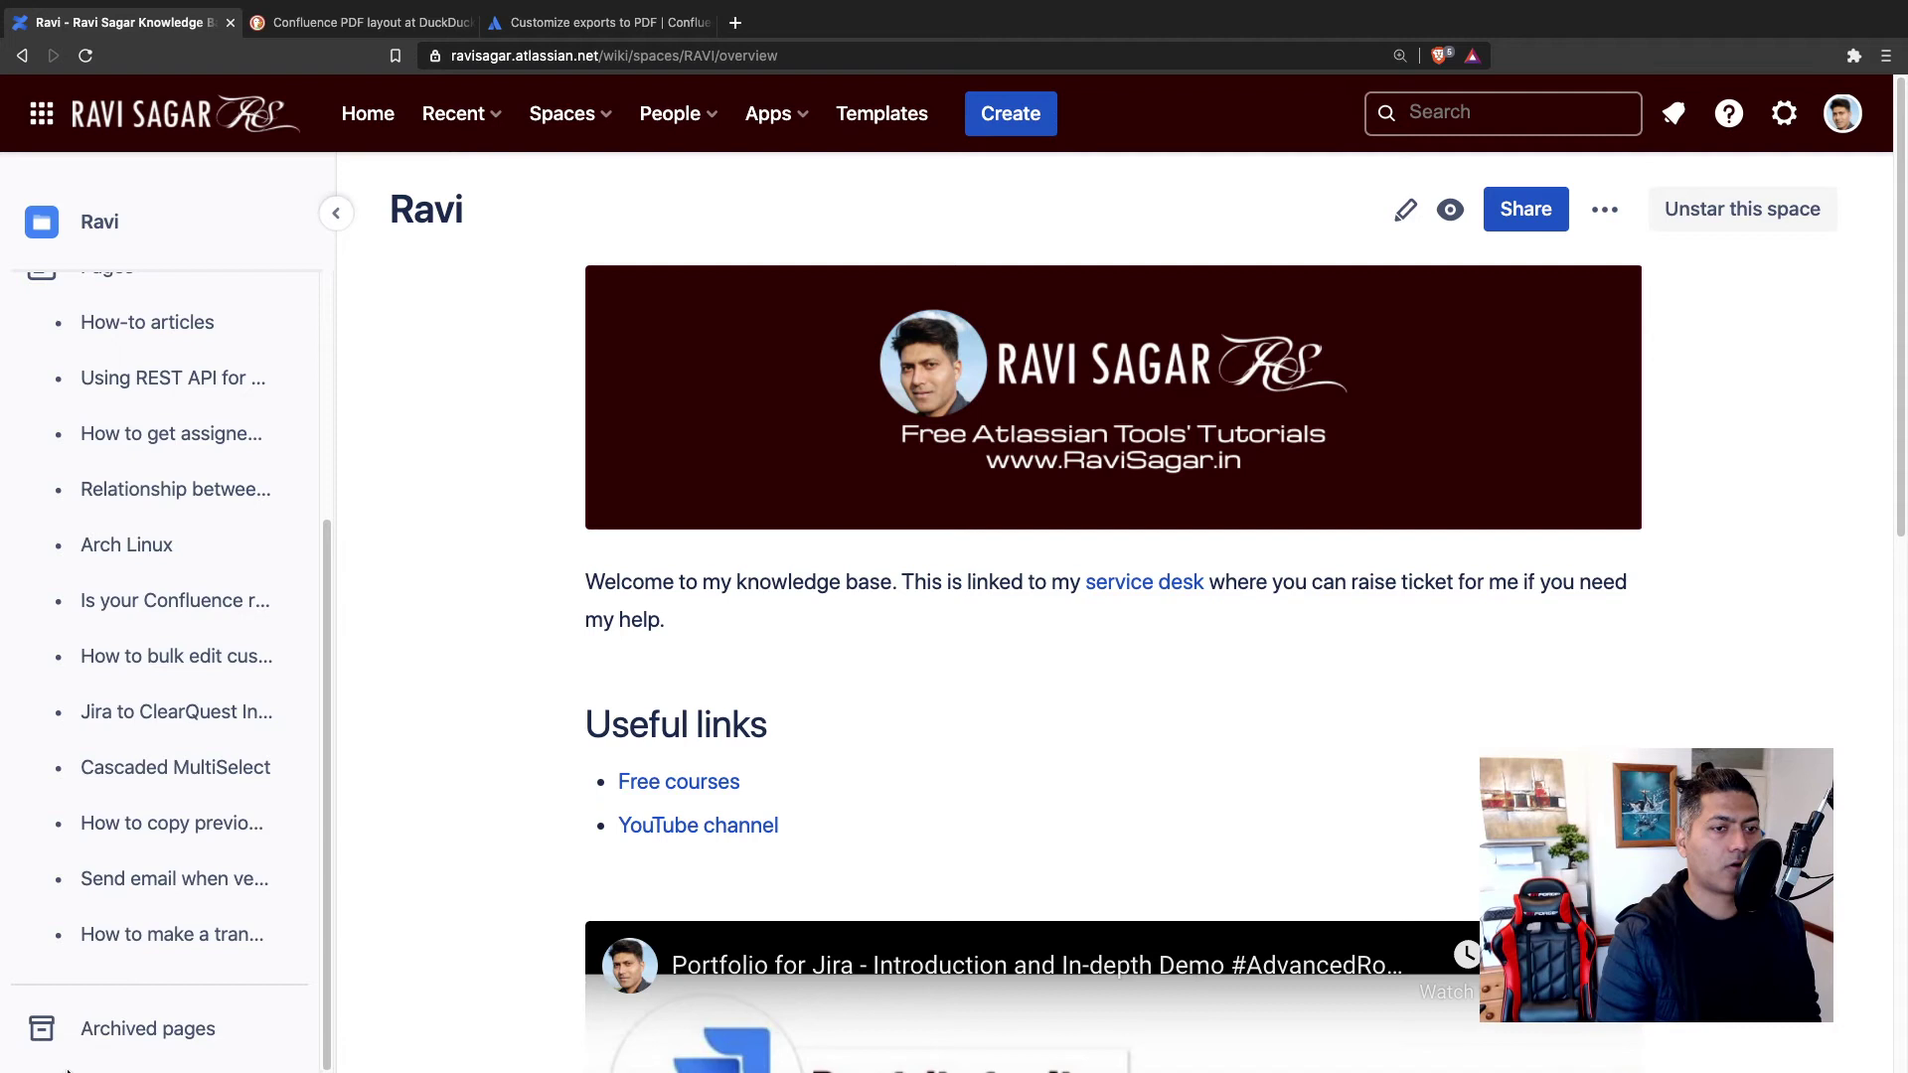
scroll(159, 854, up, 5)
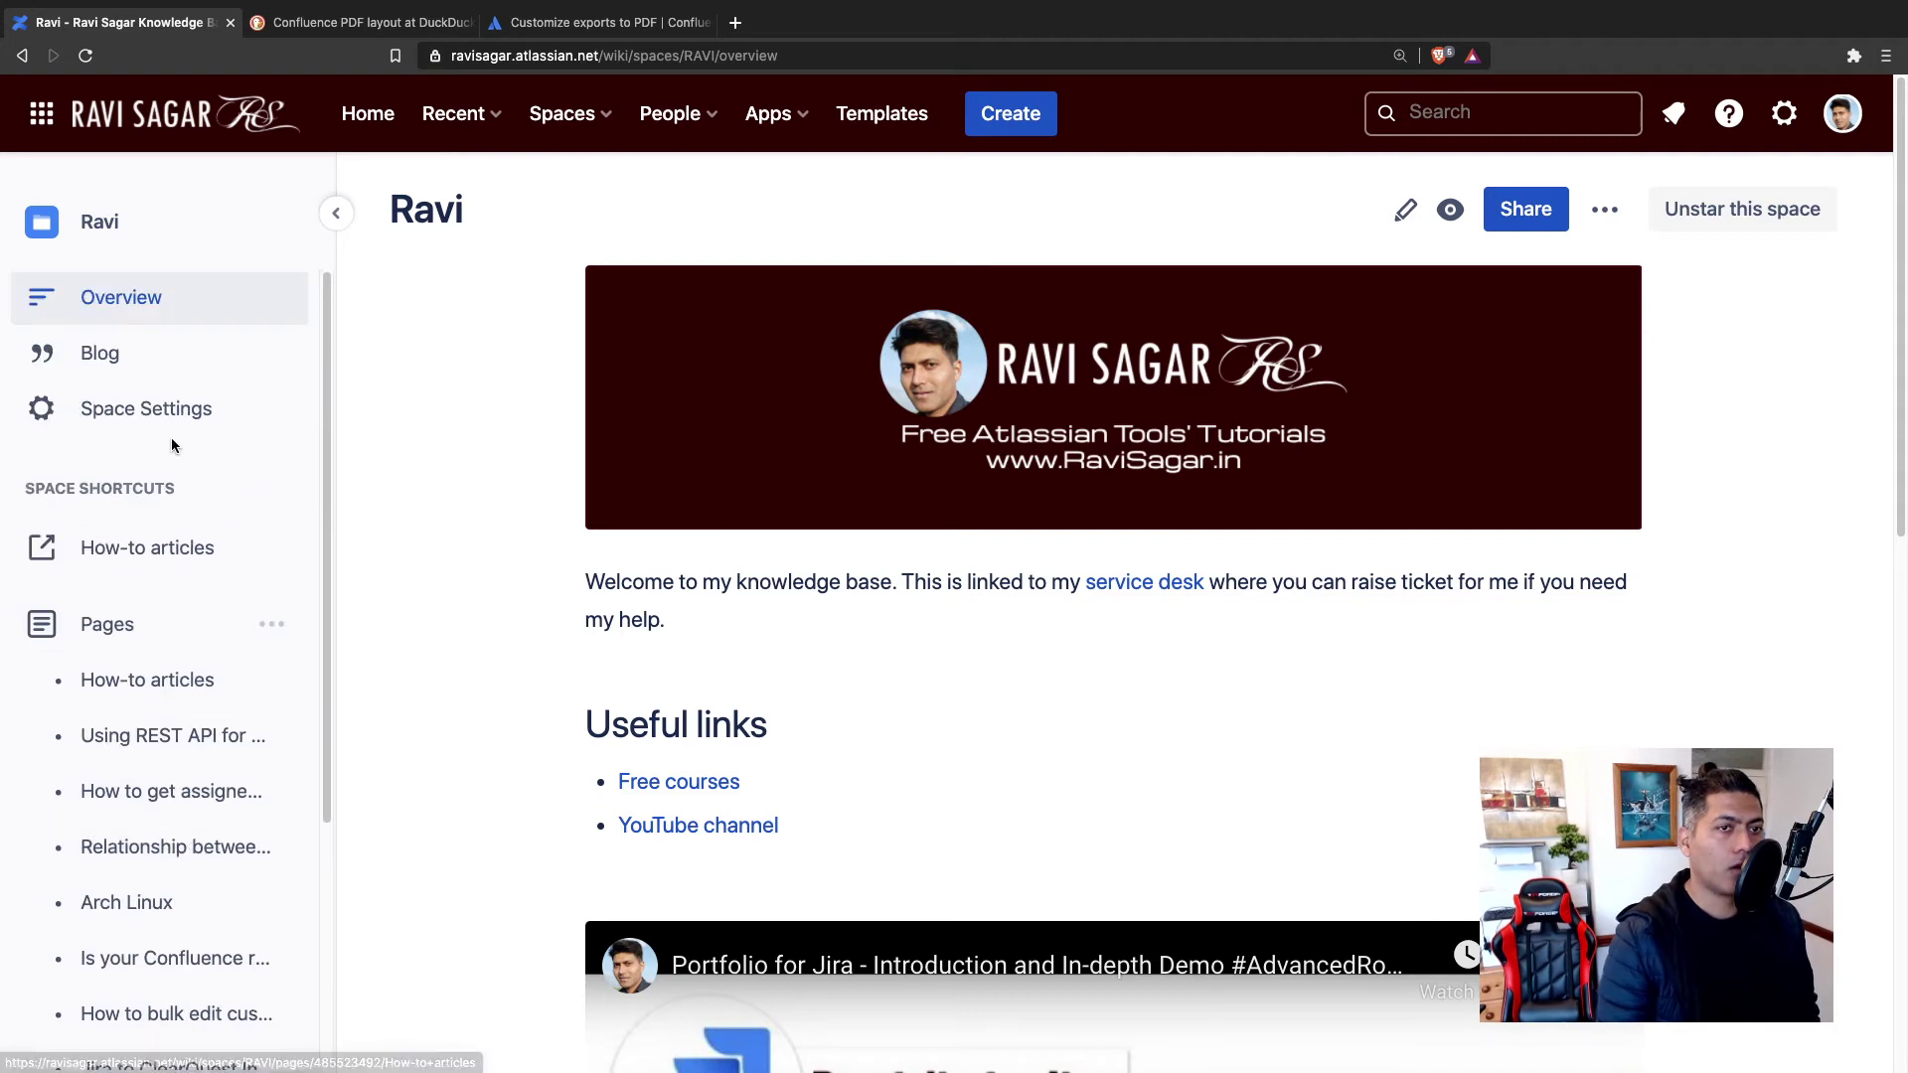
click(165, 408)
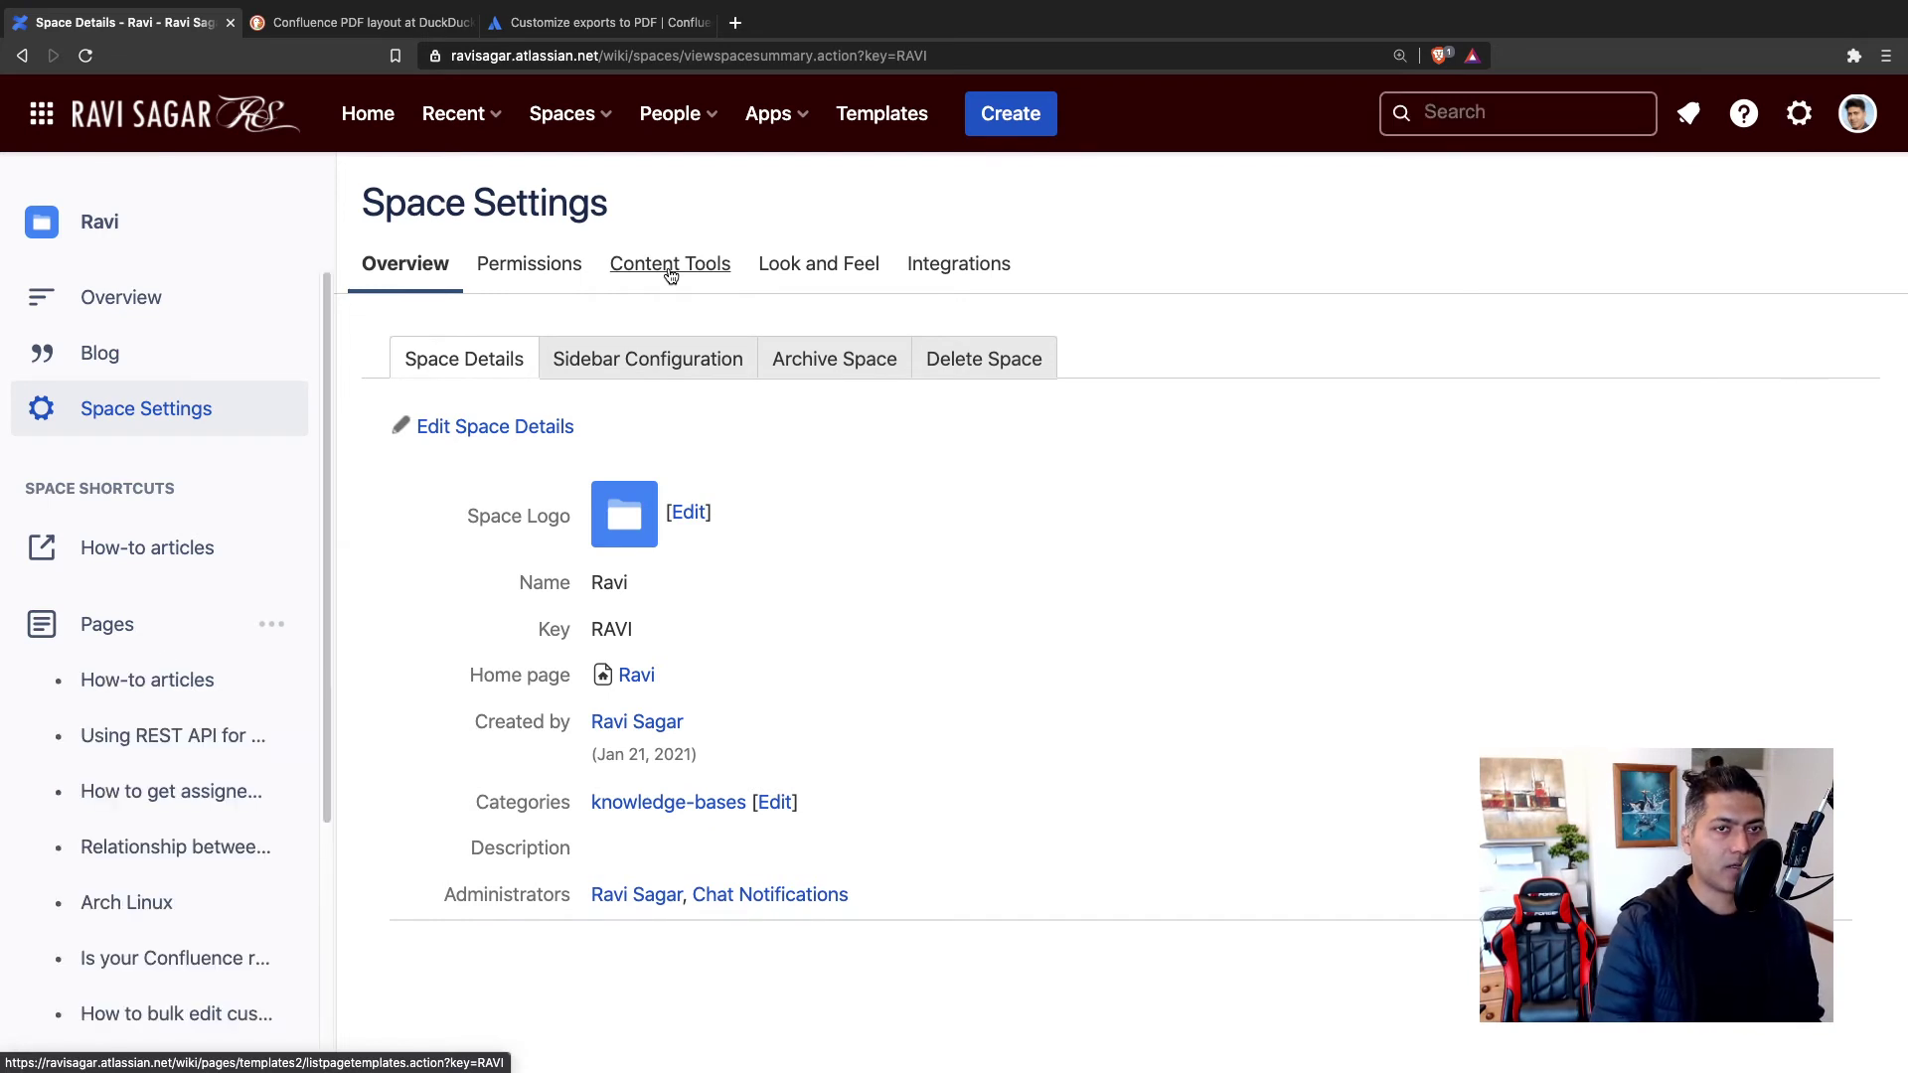
click(671, 275)
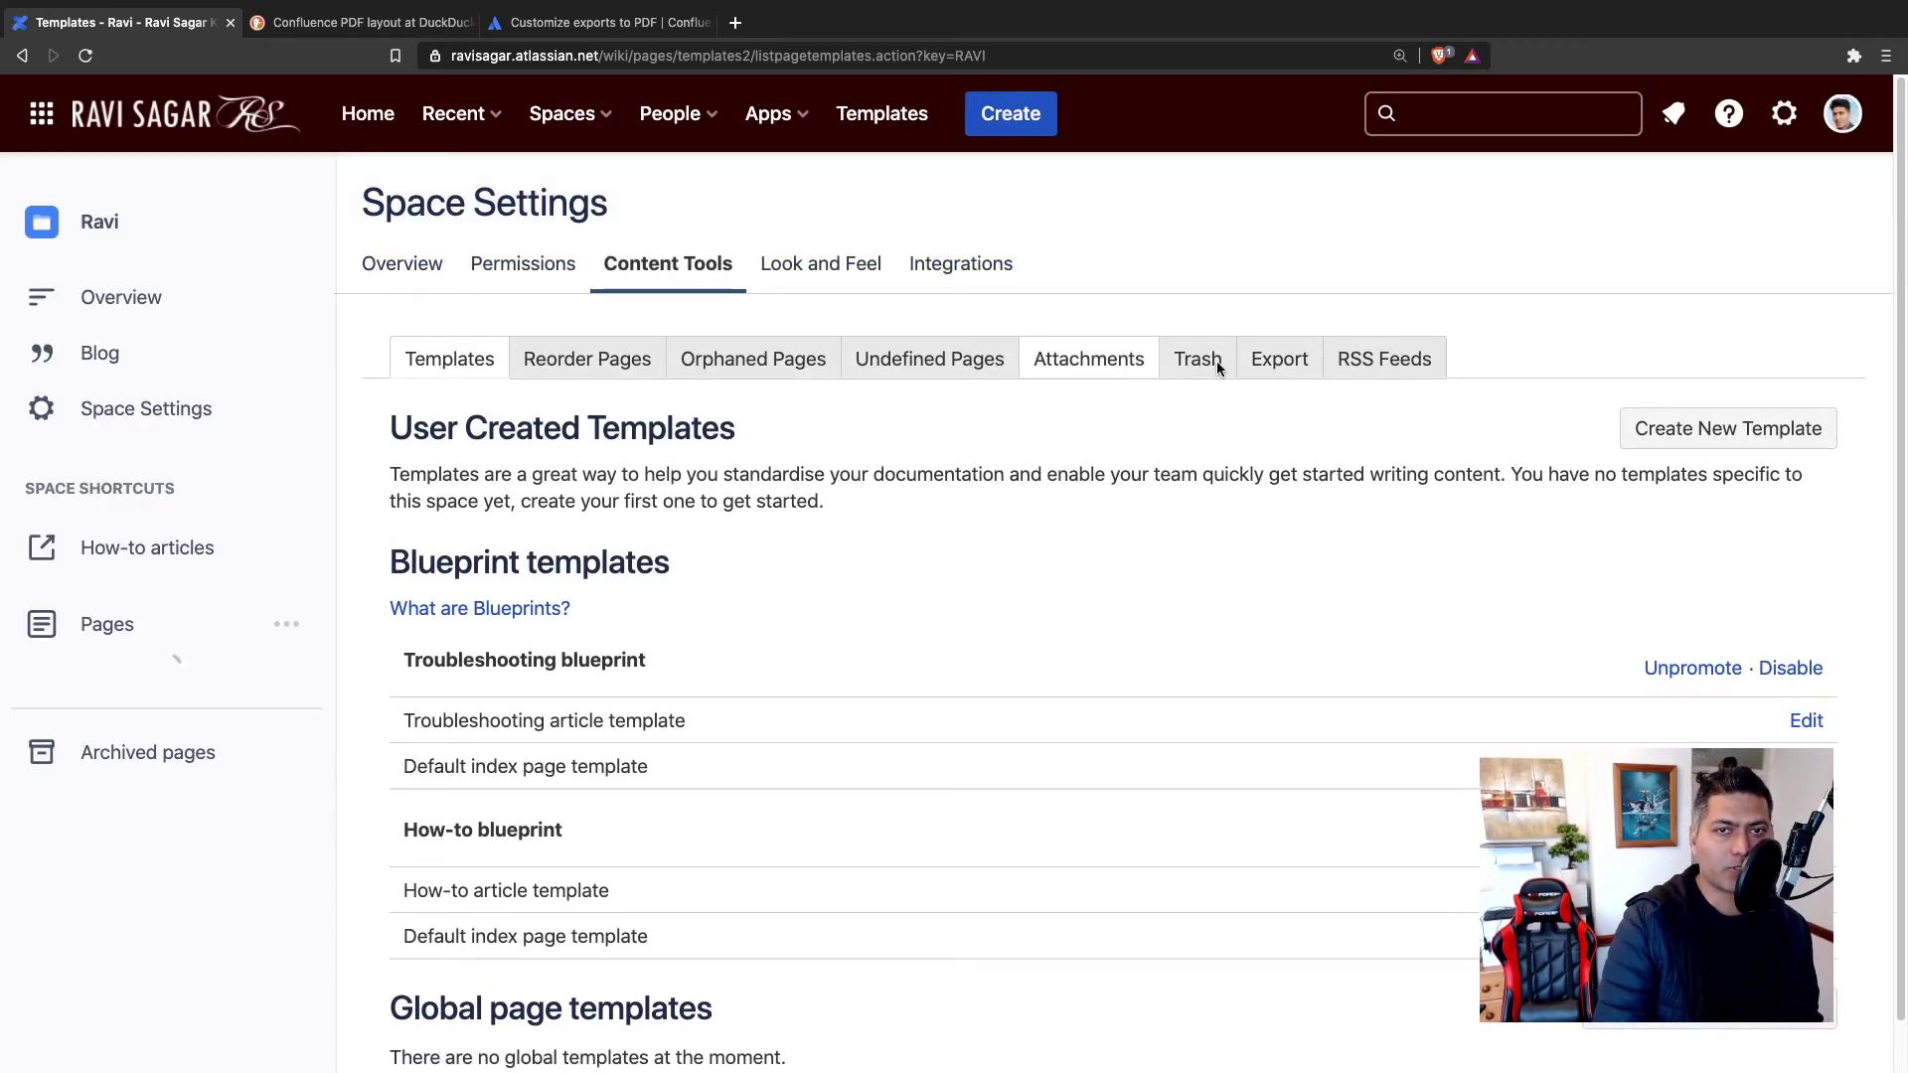
Step: Choose PDF as the space export format and continue to its options
click(1254, 369)
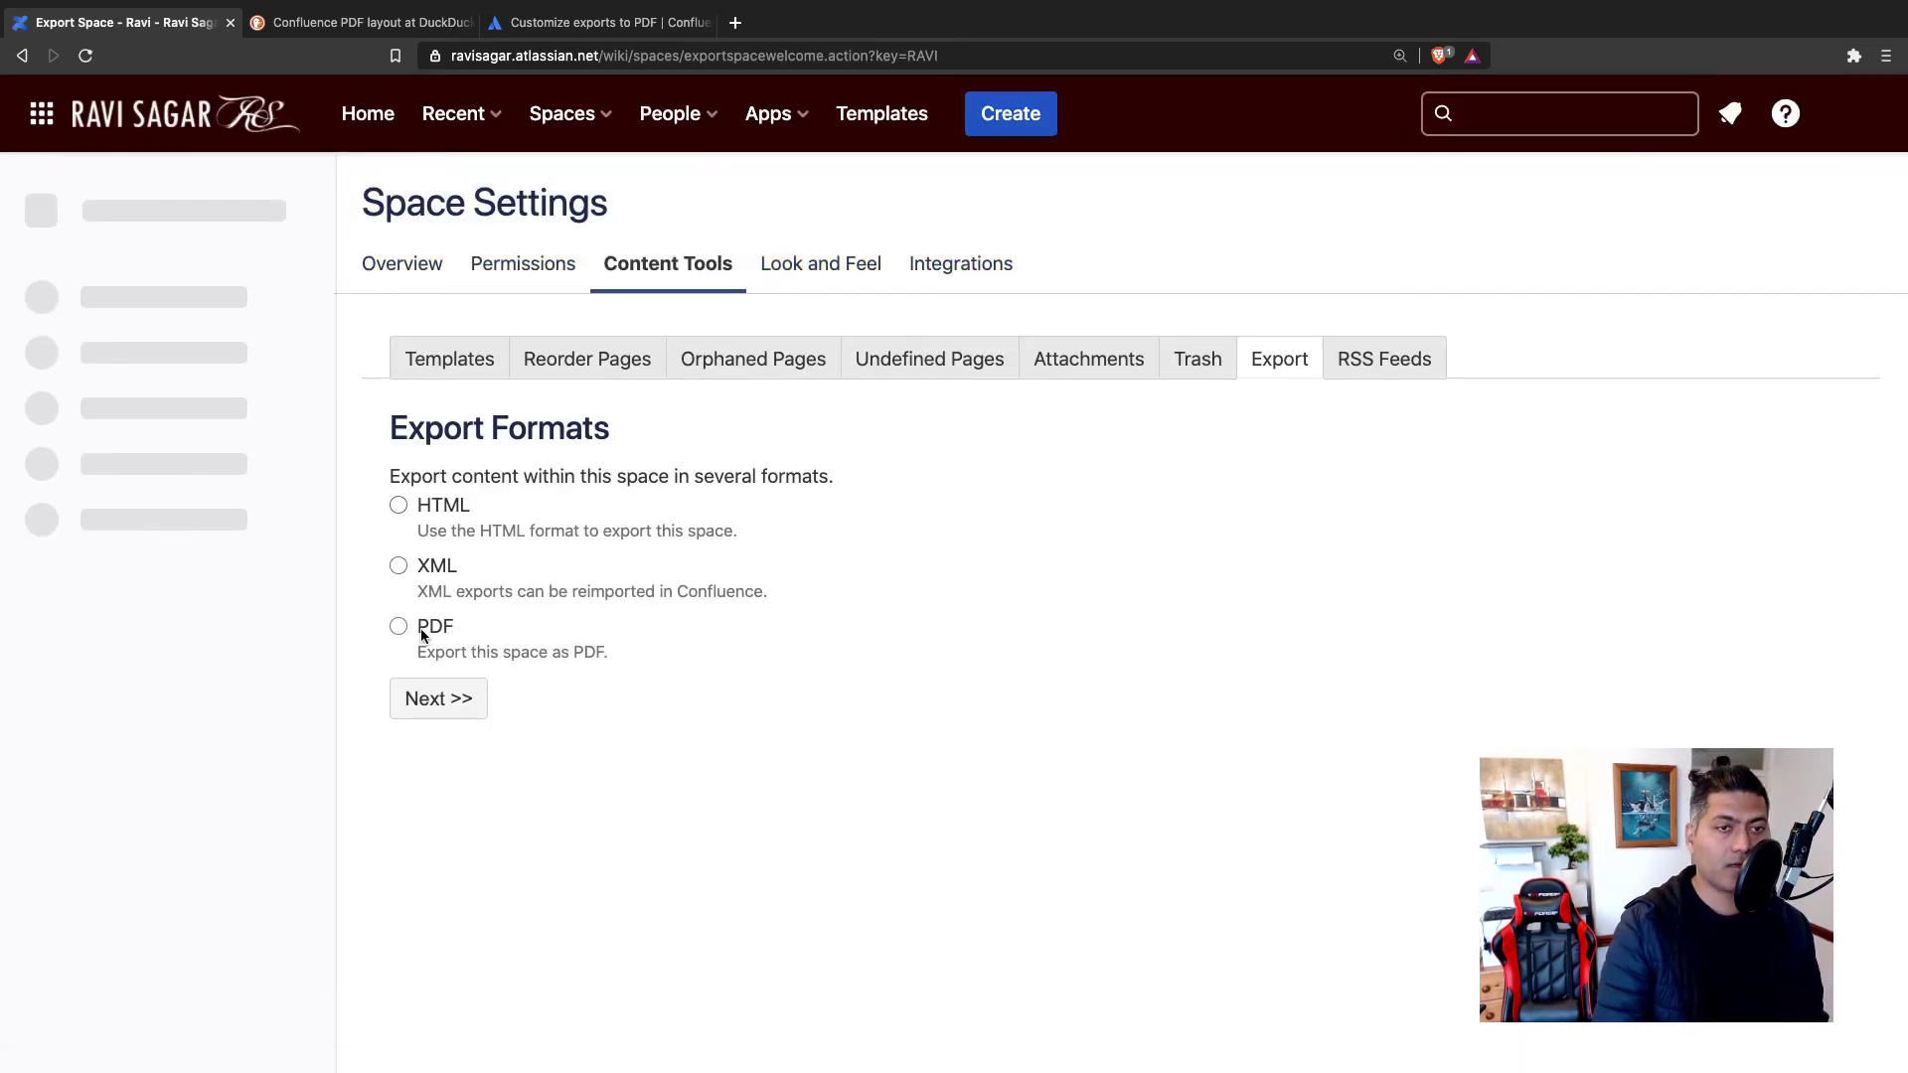
click(398, 626)
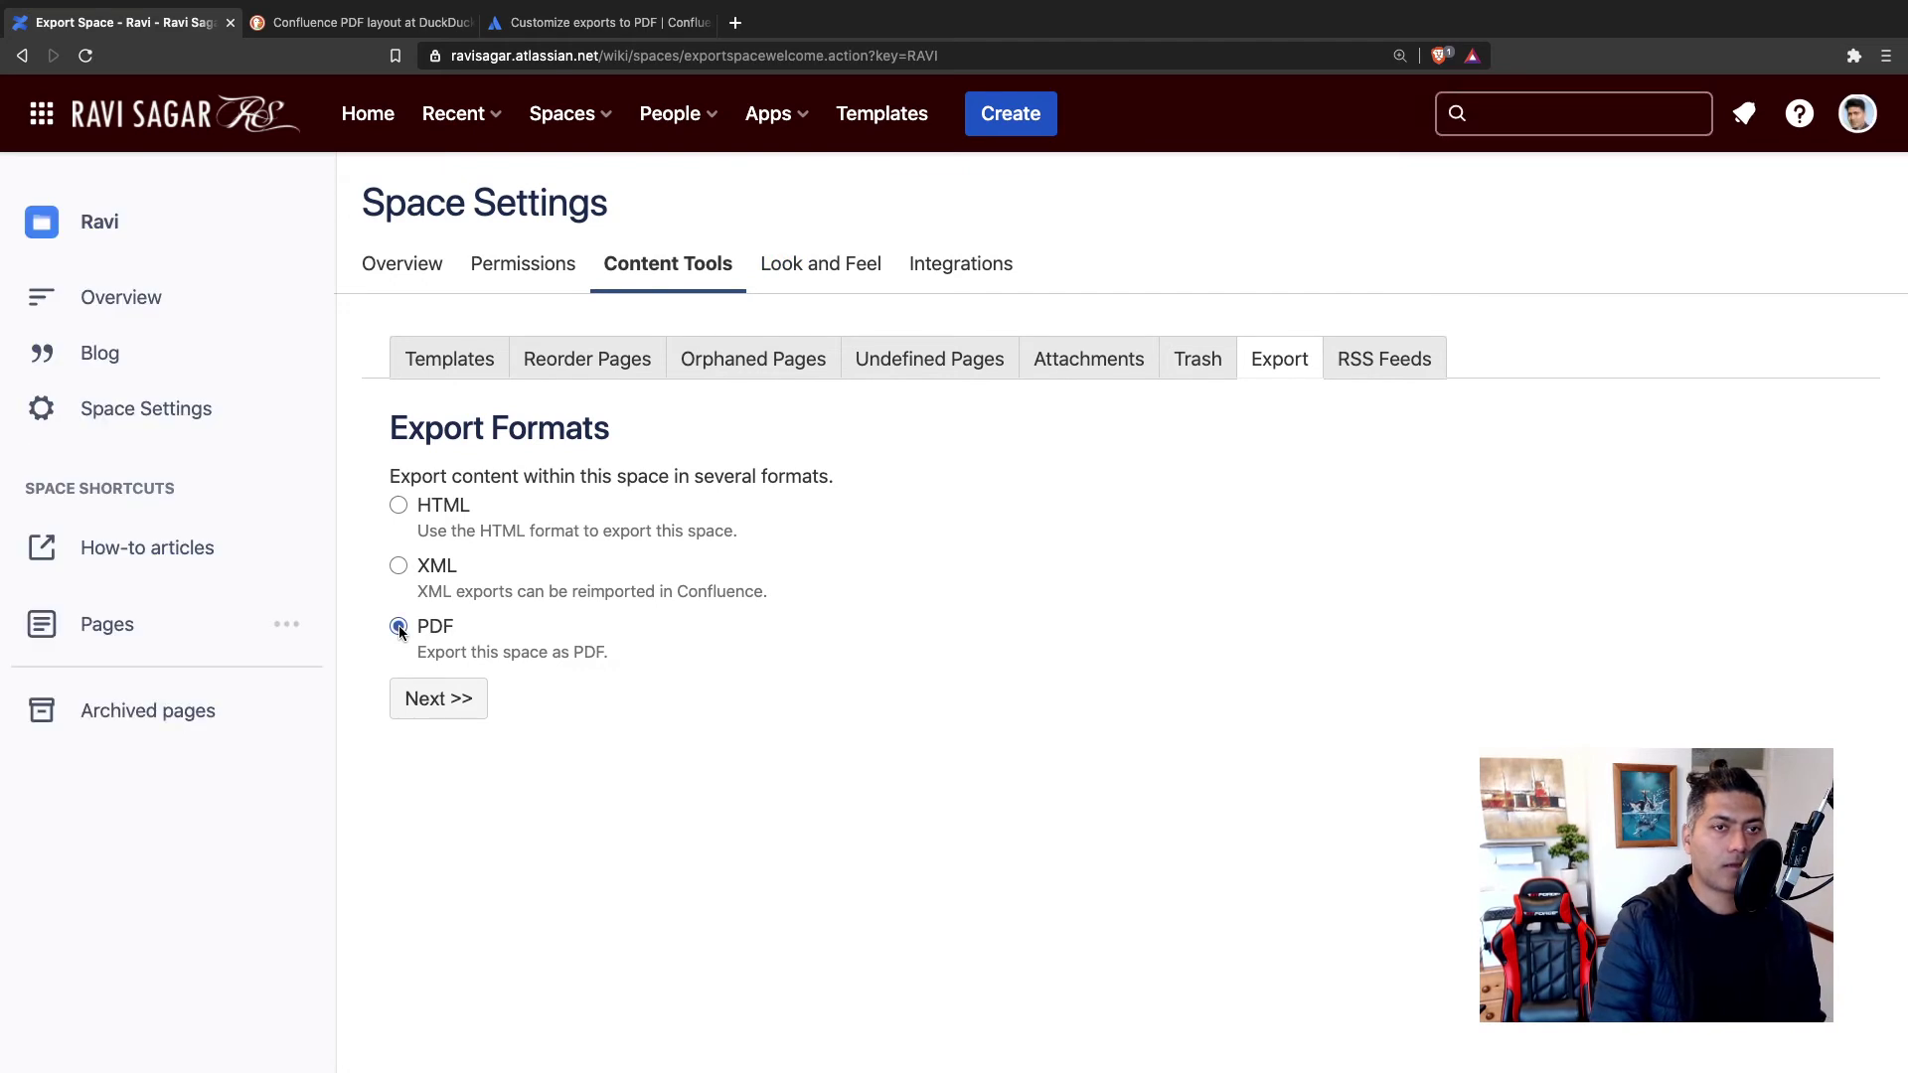
click(437, 705)
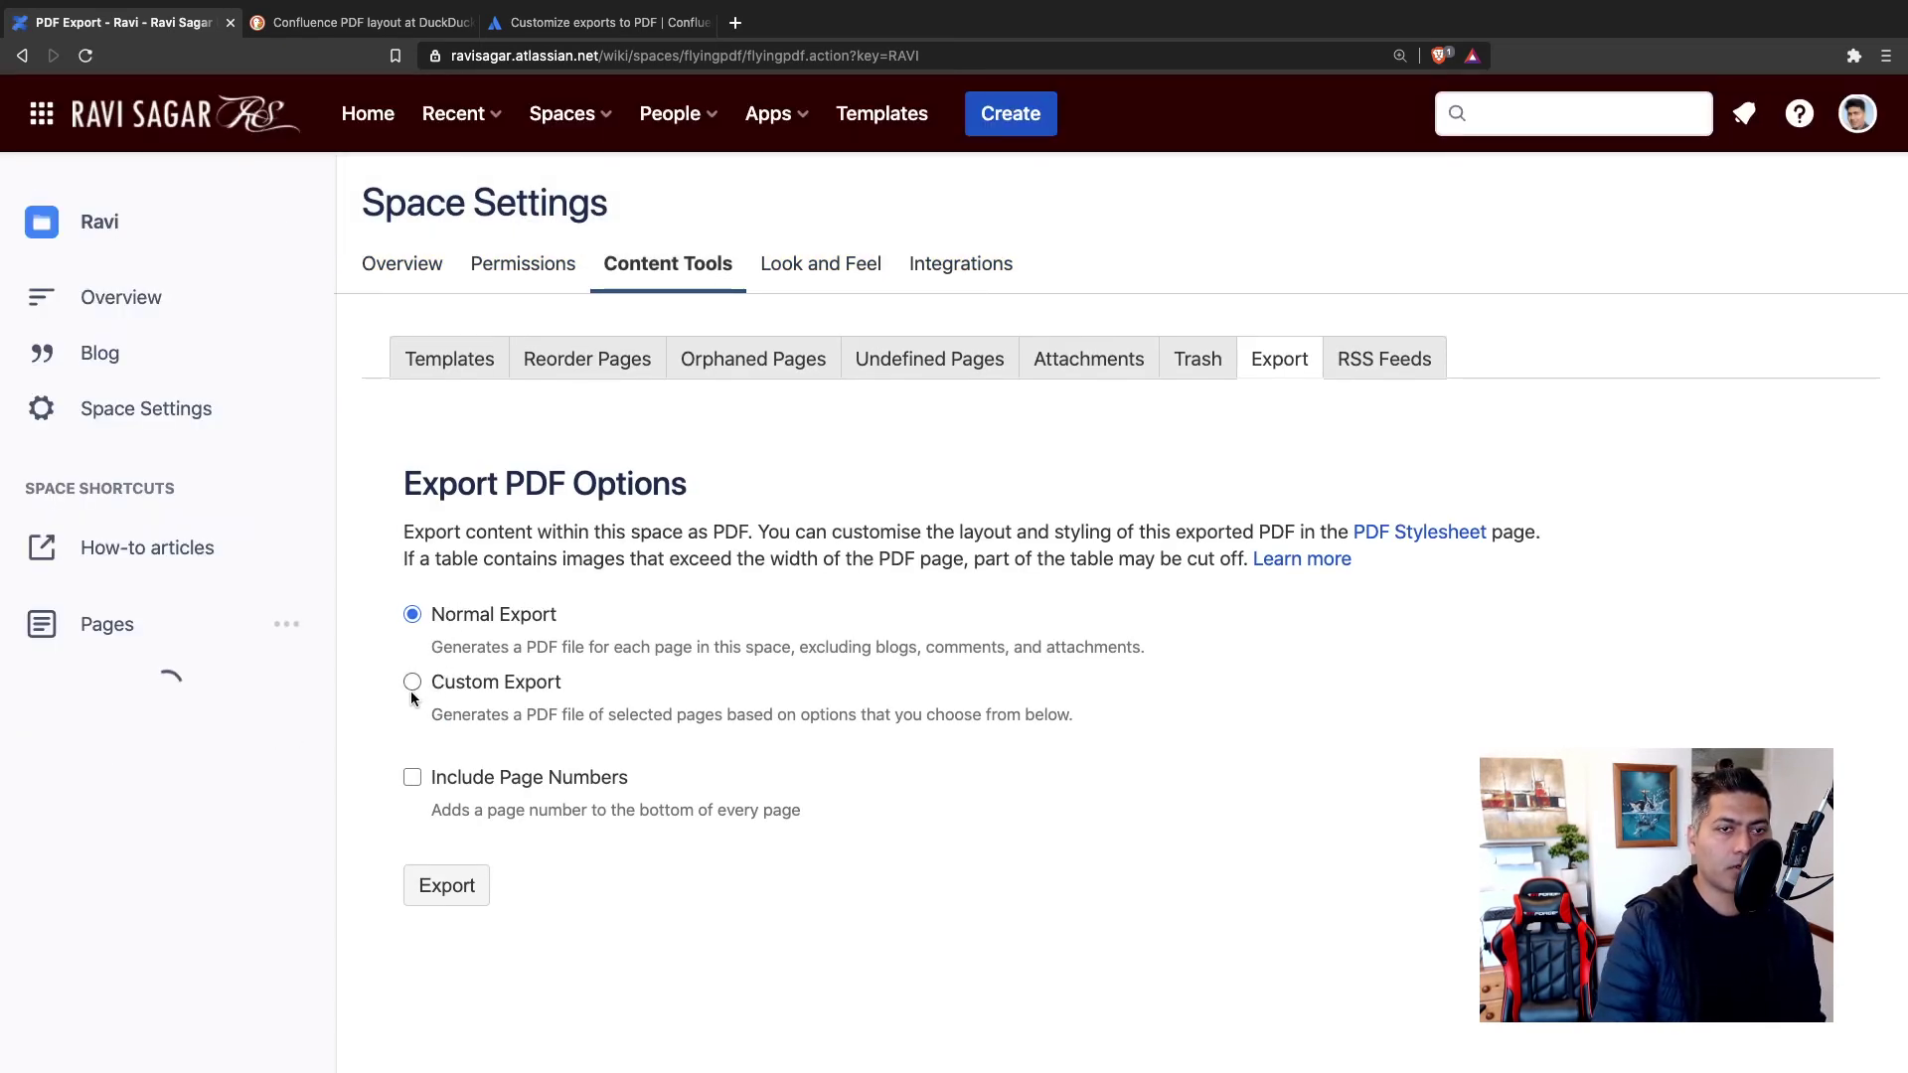
Step: Export the whole space, save RAVI-120421-1005.pdf to tmp, and open it in a new tab
click(435, 892)
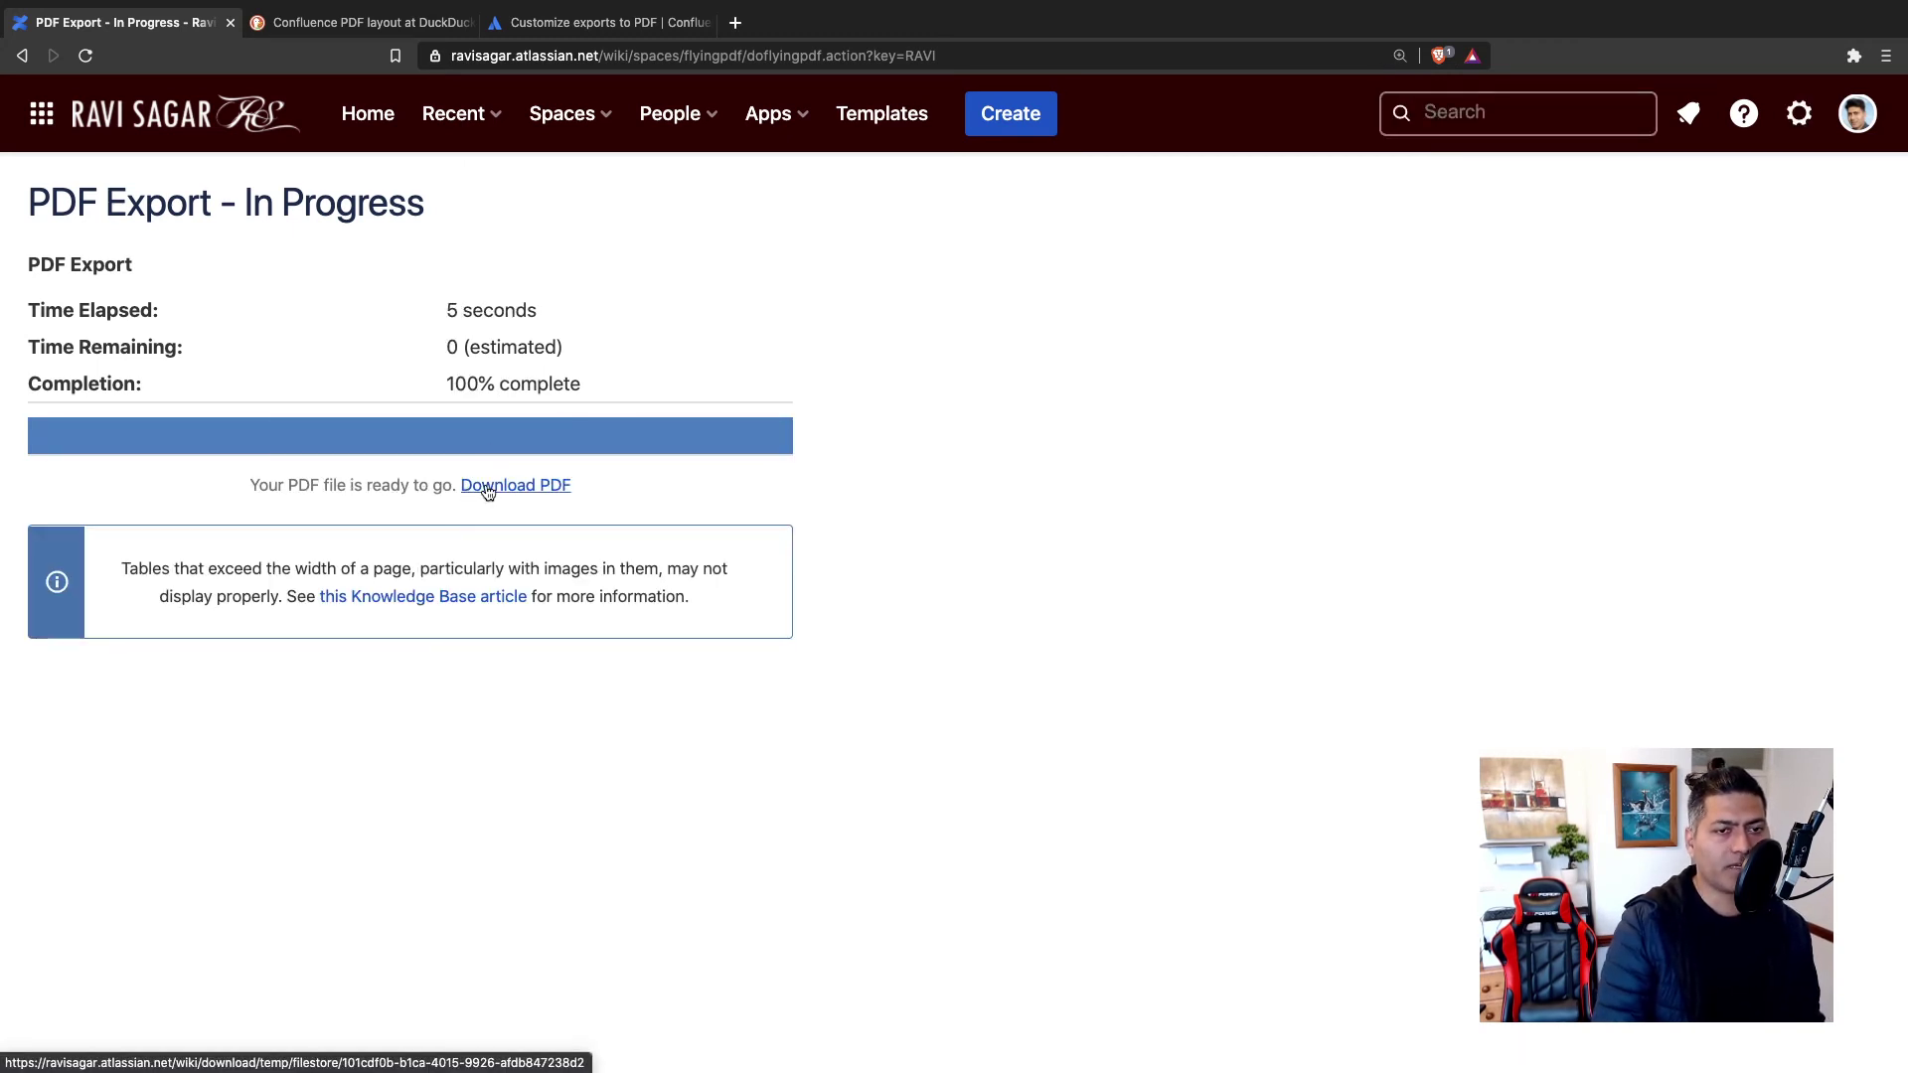
click(488, 487)
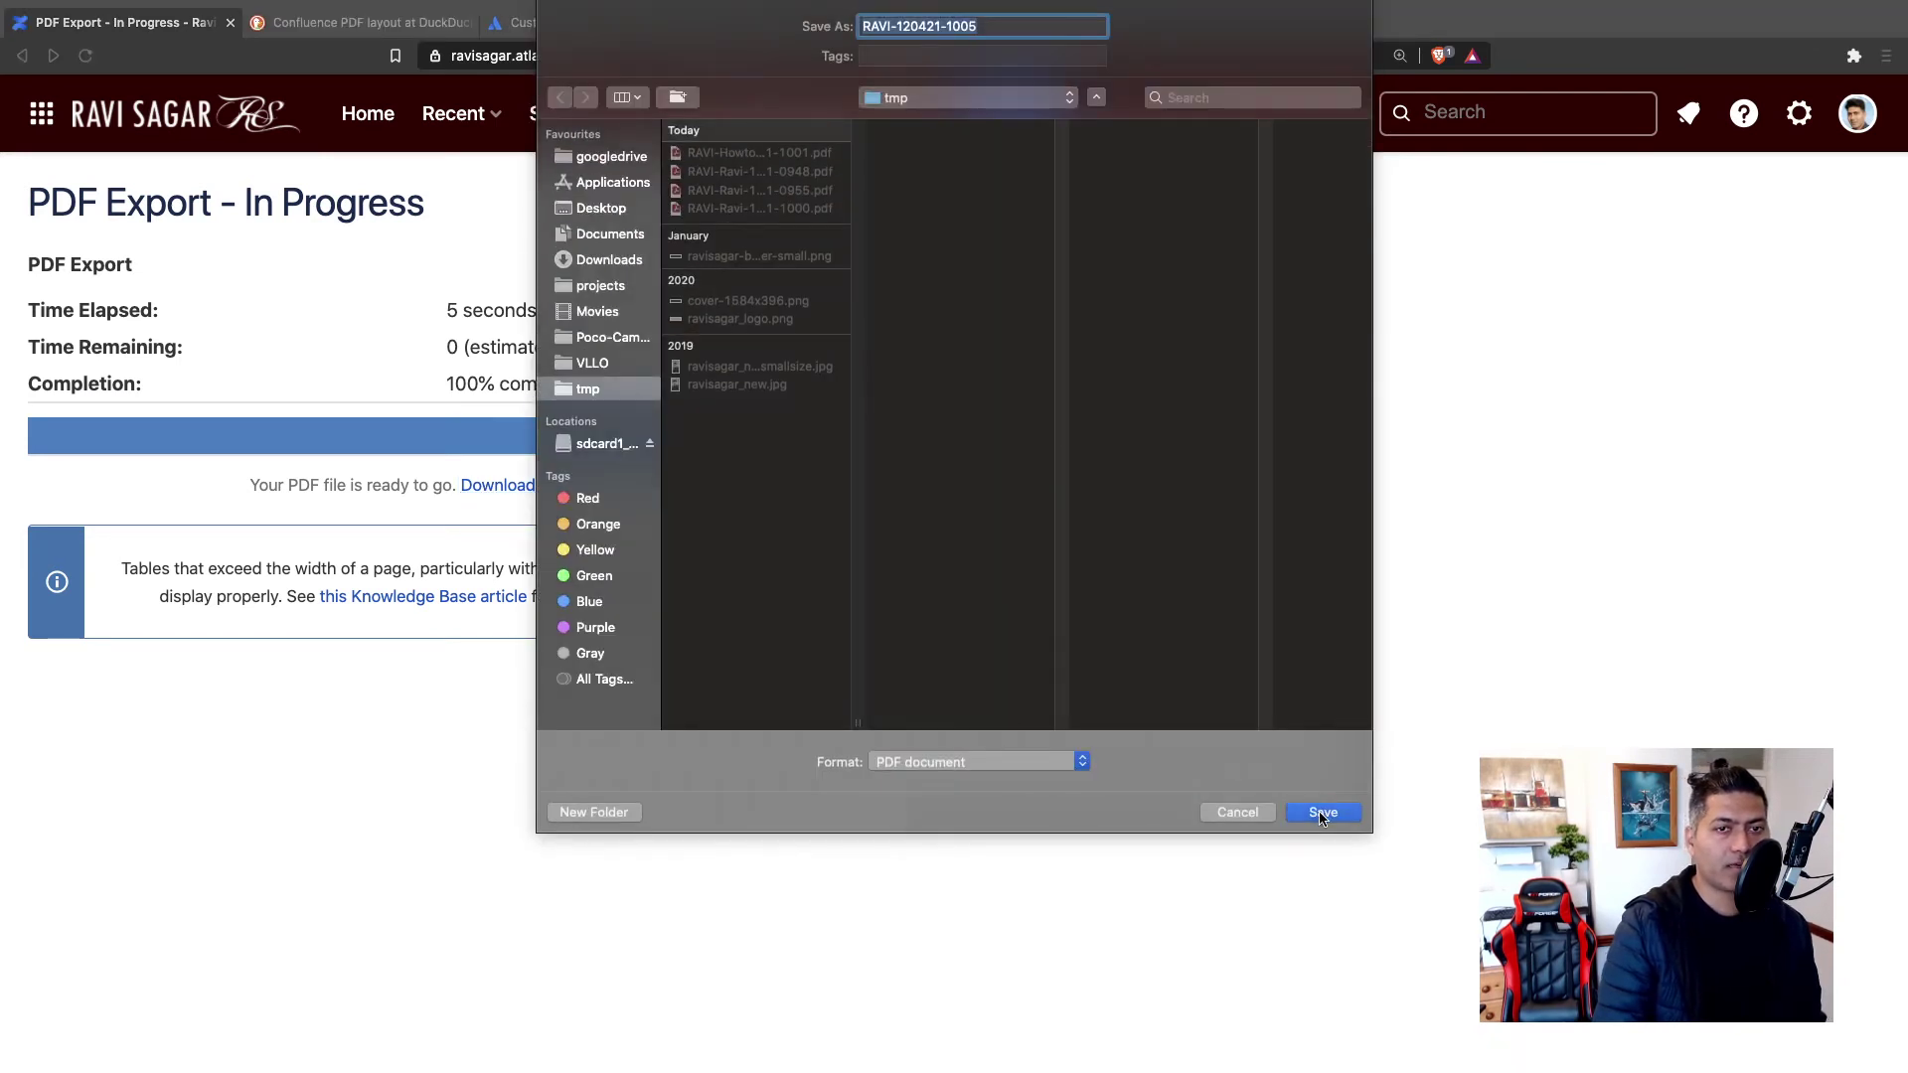
click(1322, 813)
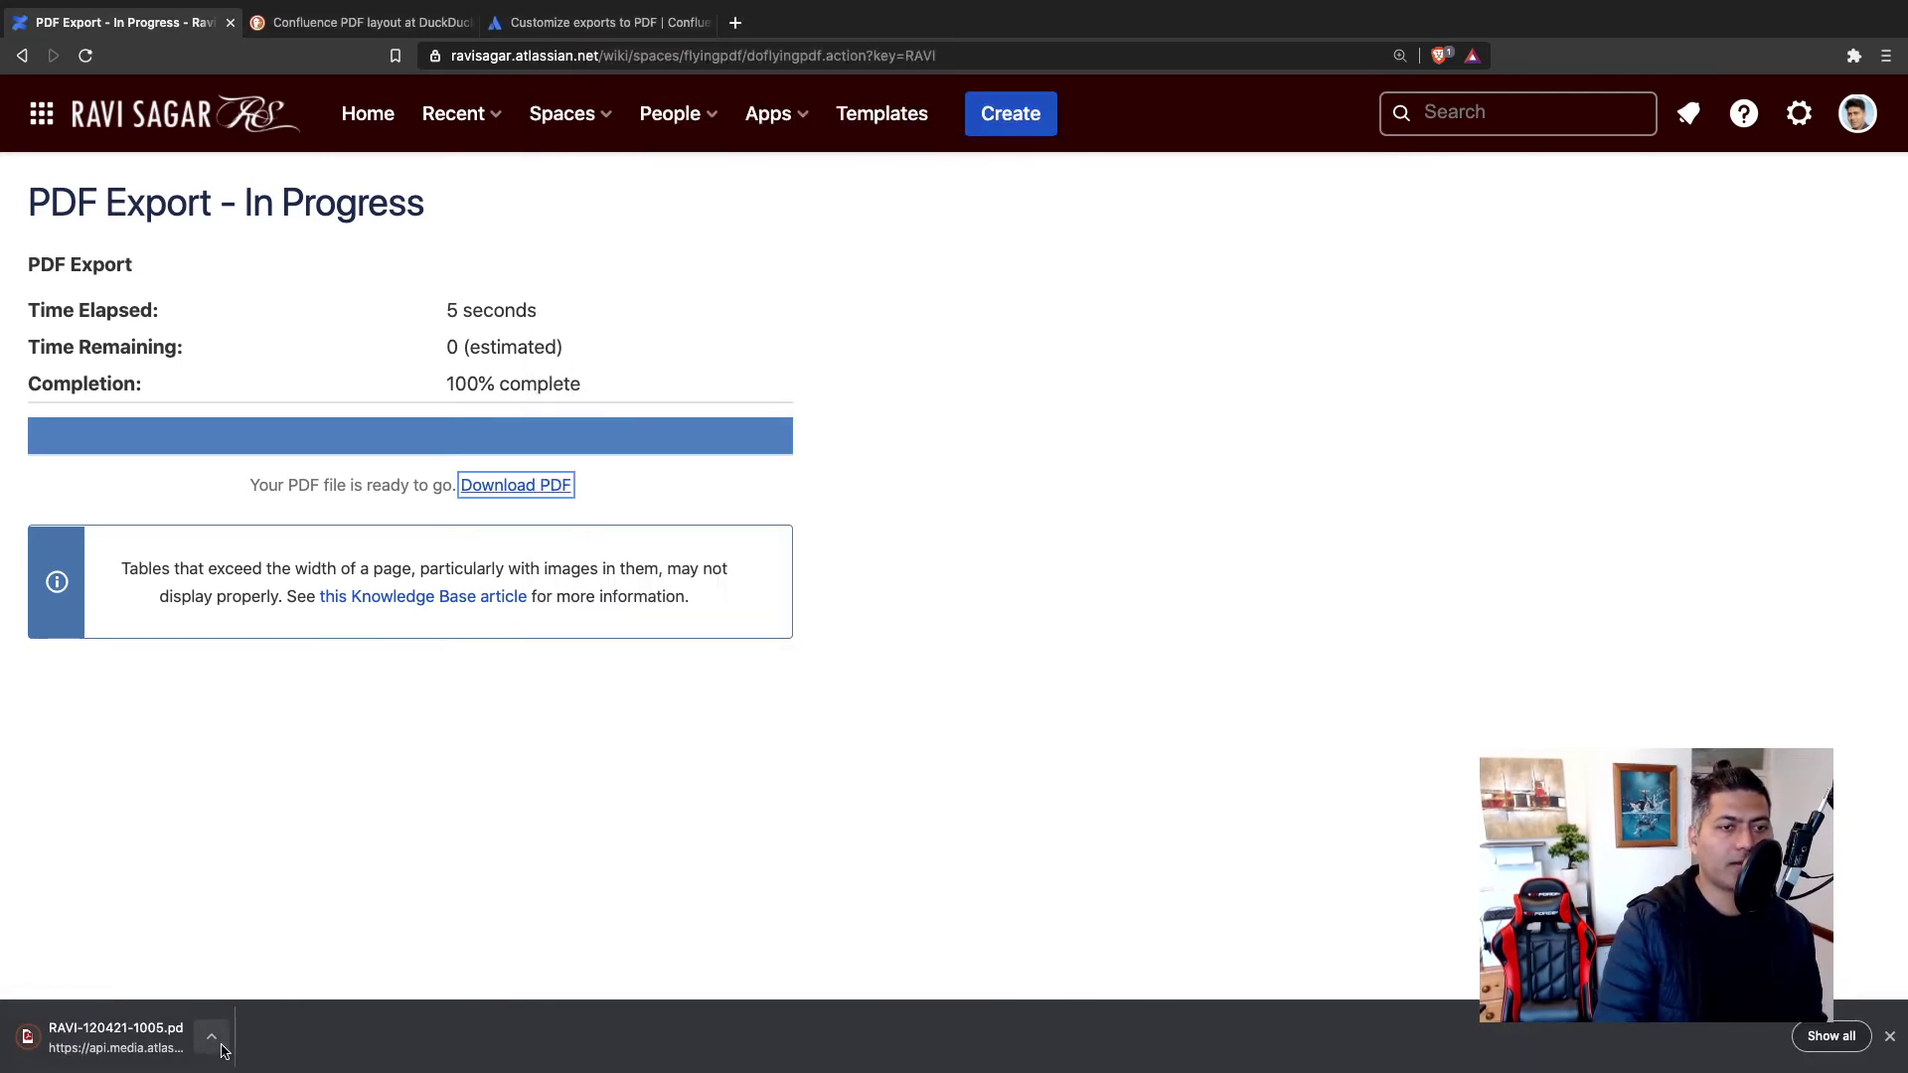
click(211, 1036)
click(253, 956)
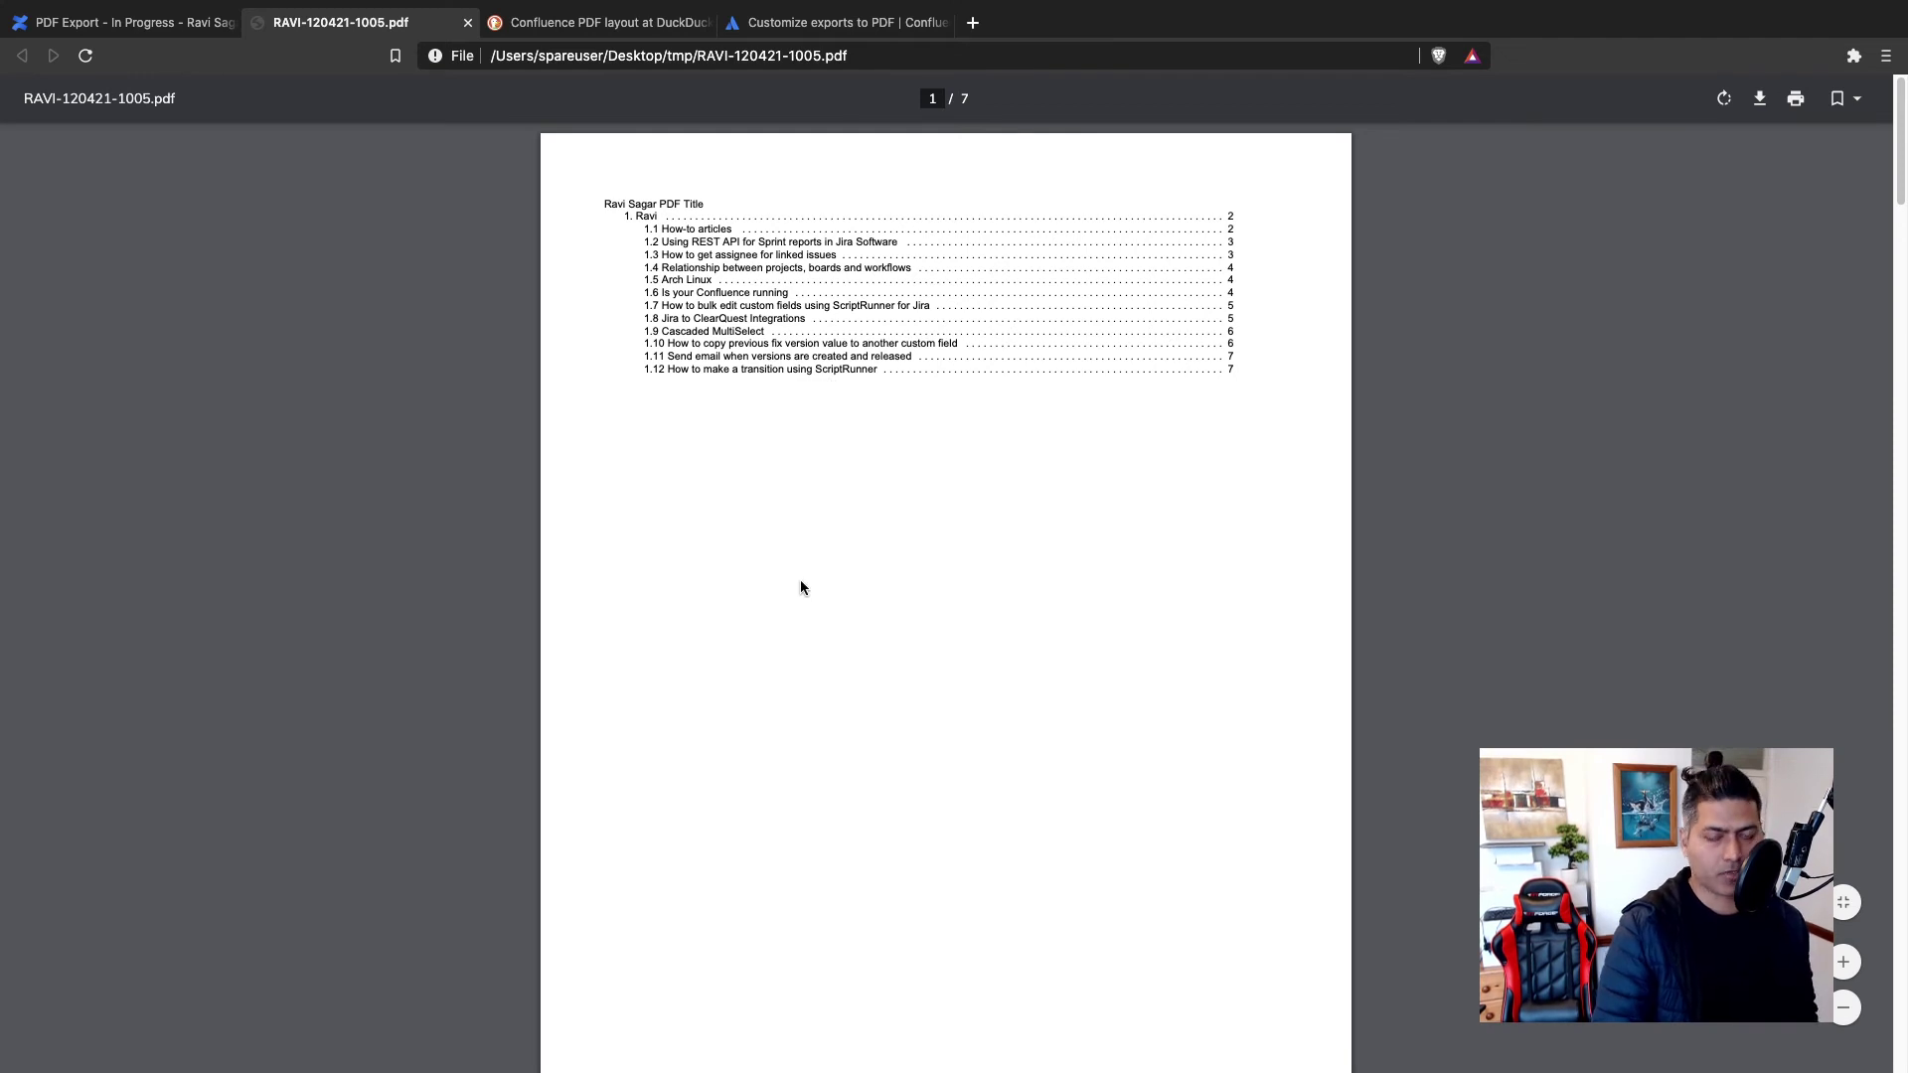
Step: Zoom in, jump to the How-to articles section, and select the 'Footer of the PDF' line
key(super+equal)
key(super+equal)
key(super+equal)
key(super+equal)
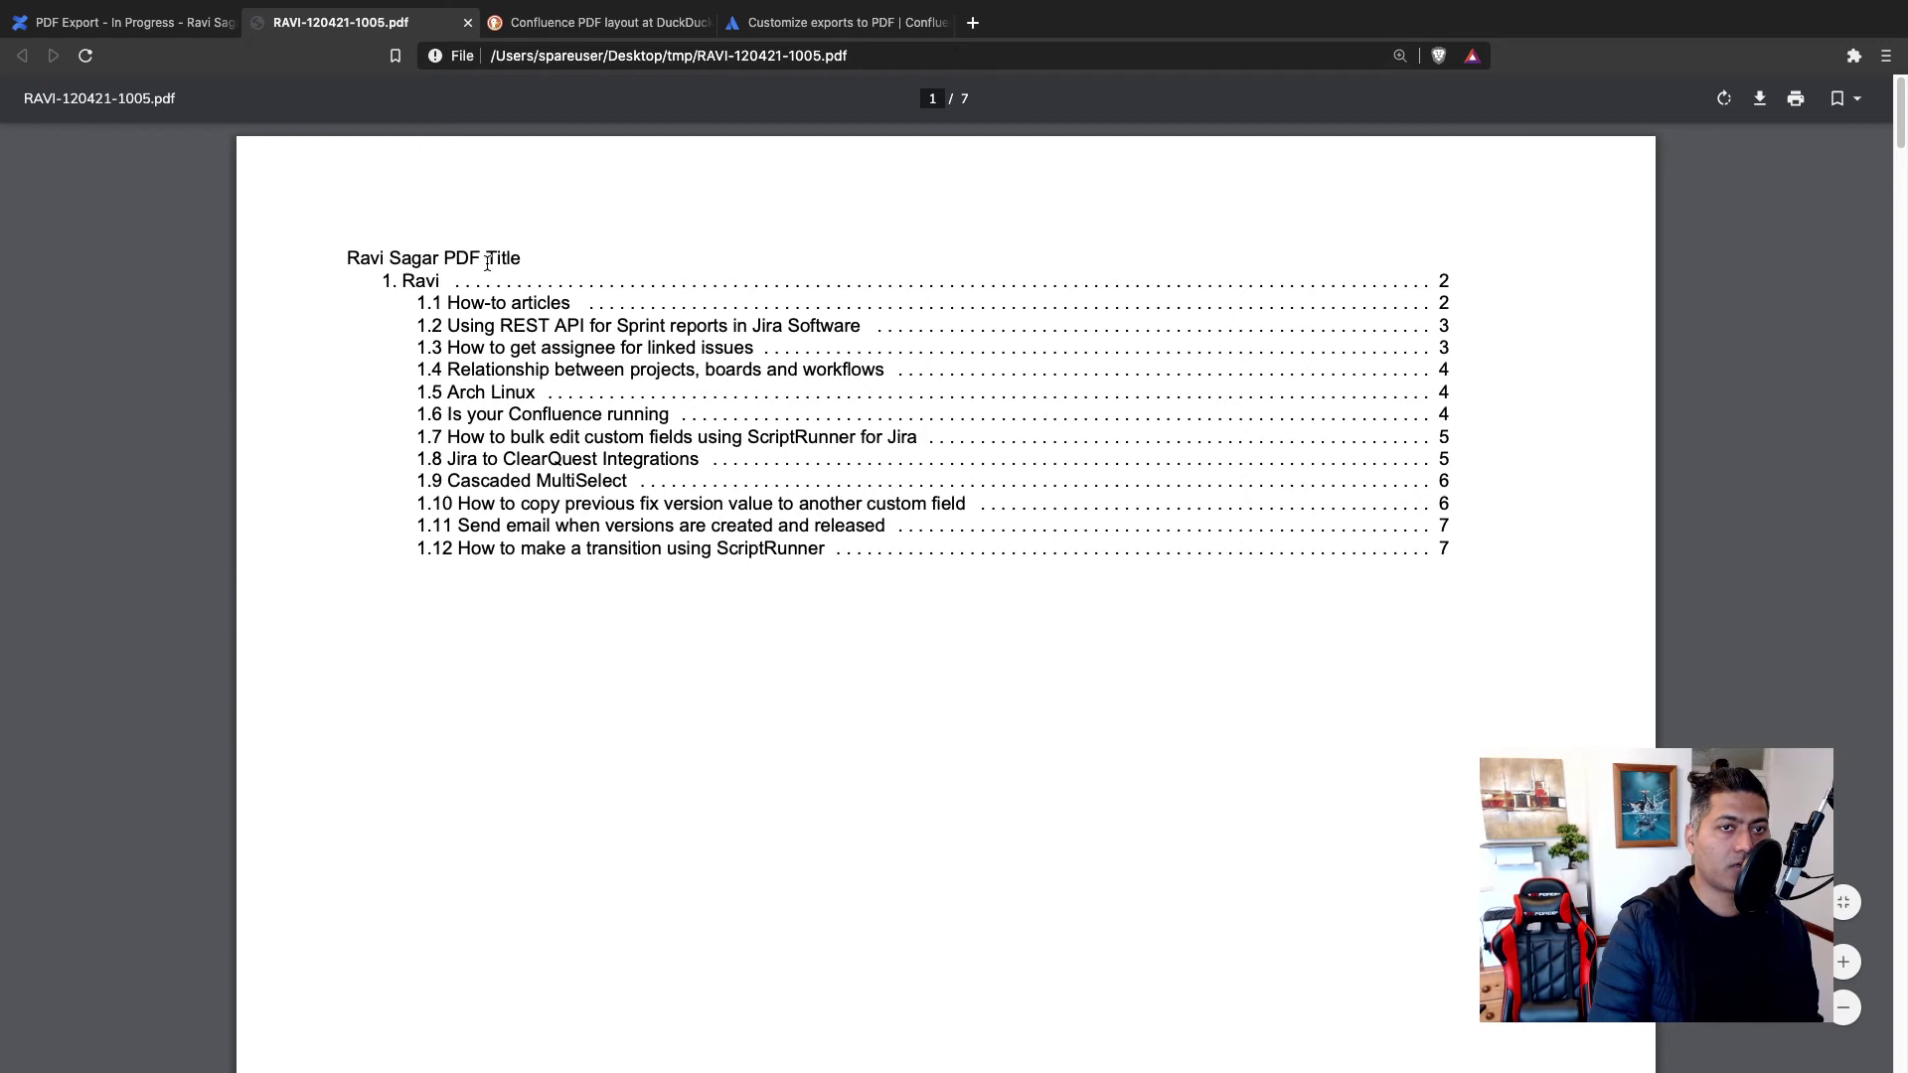
click(487, 306)
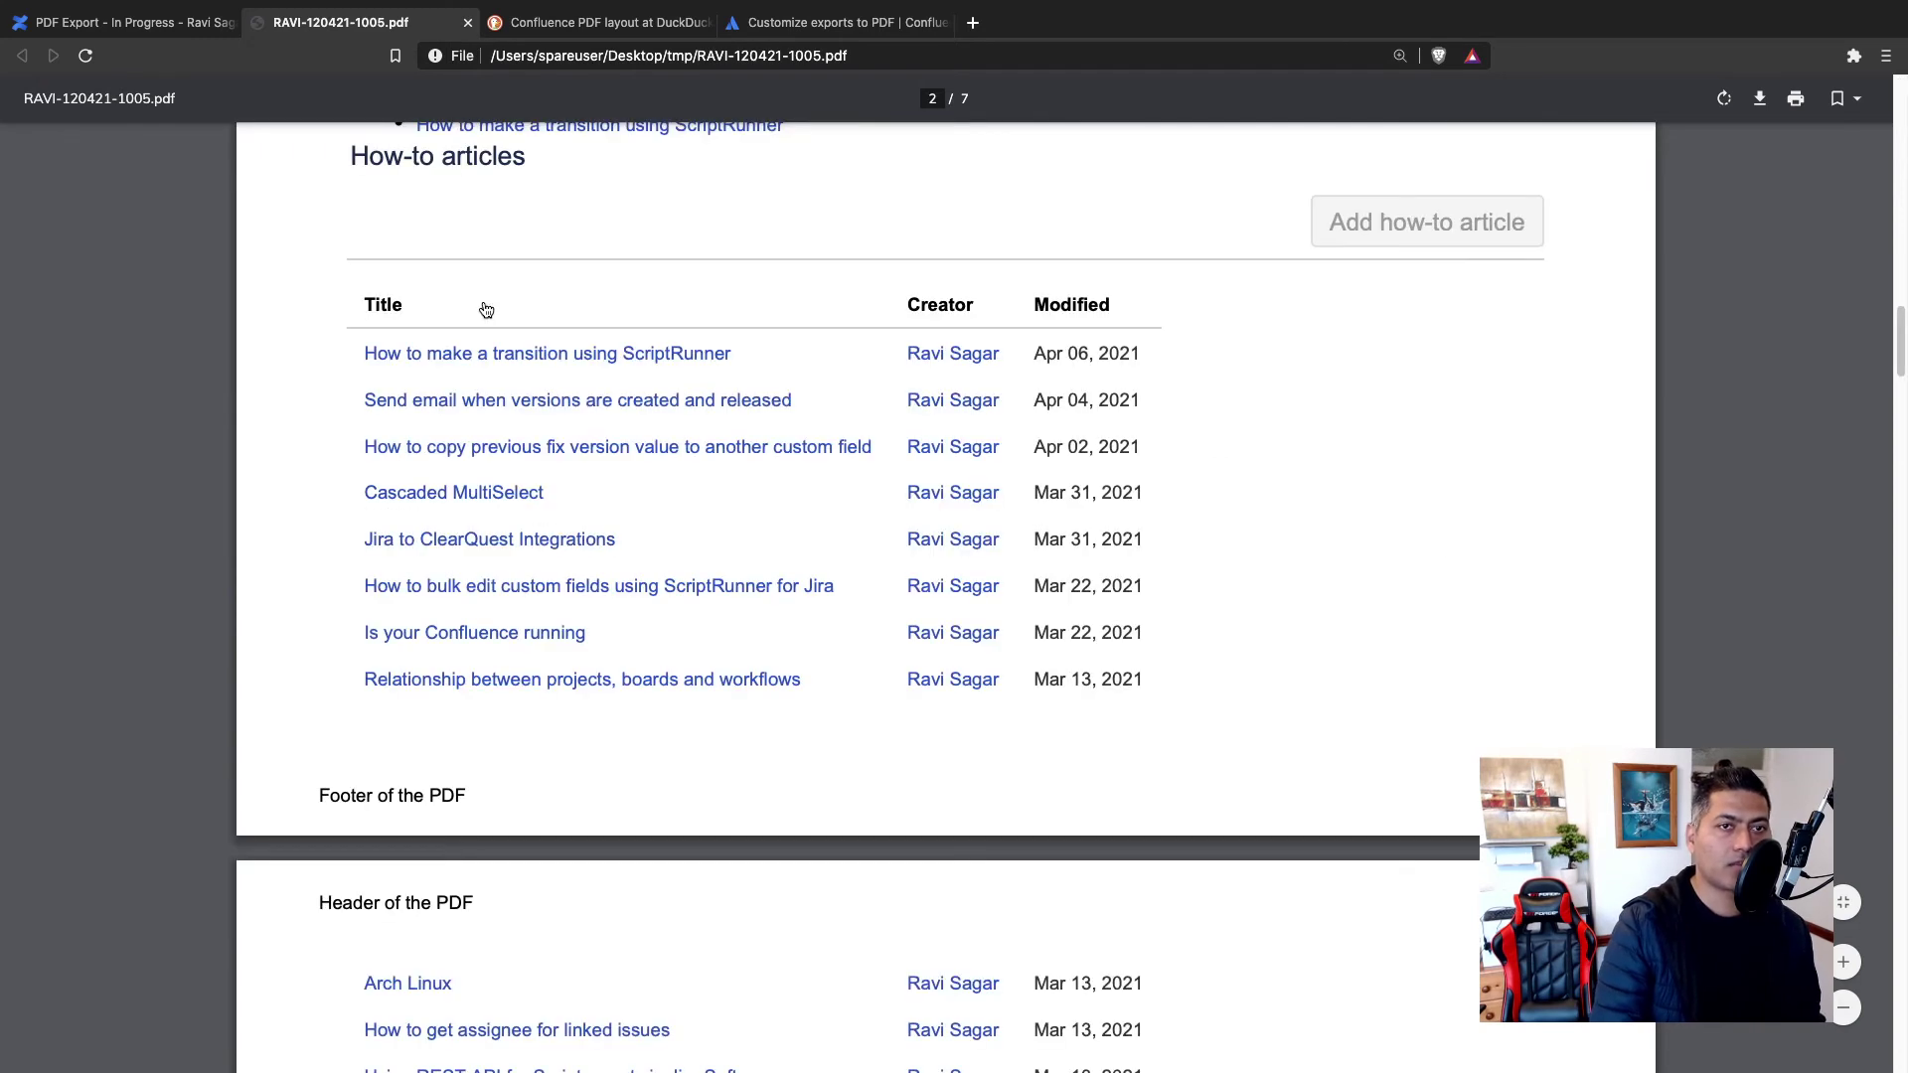
scroll(623, 454, up, 7)
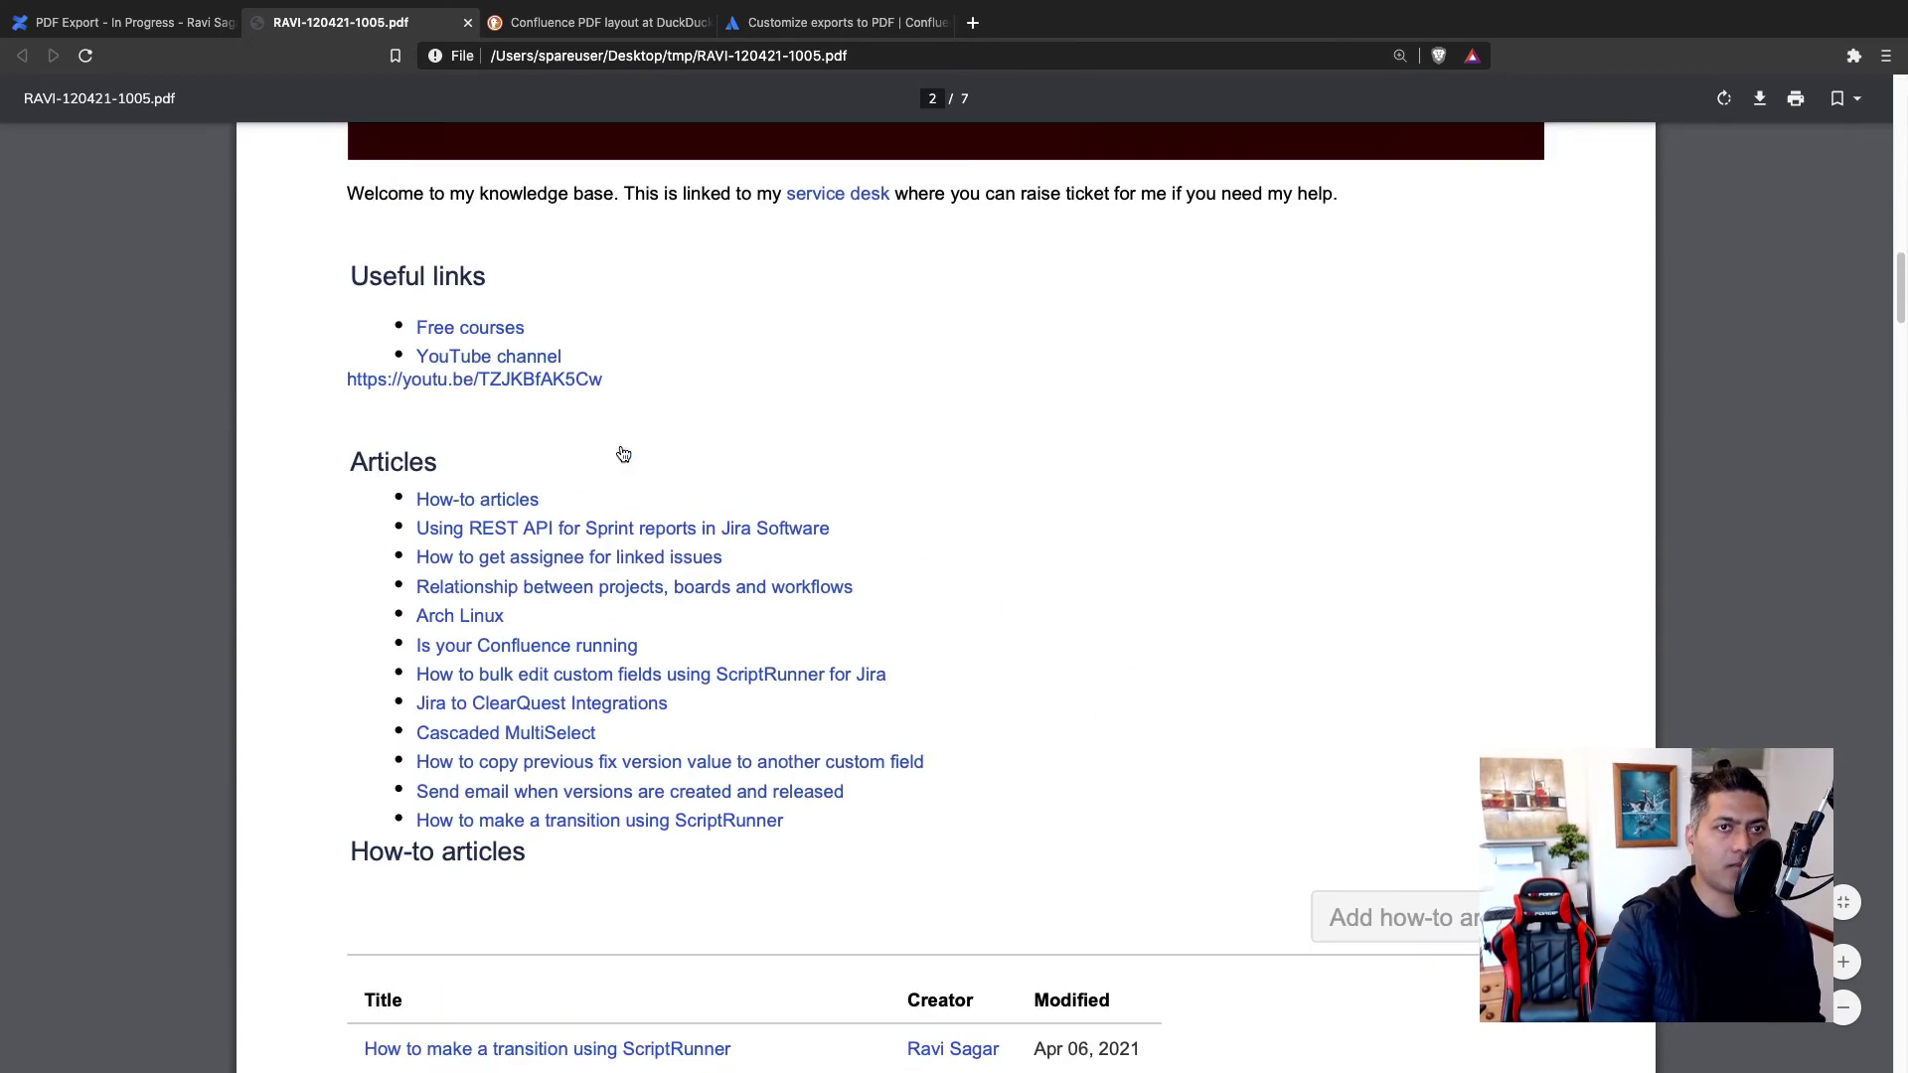
scroll(623, 454, up, 10)
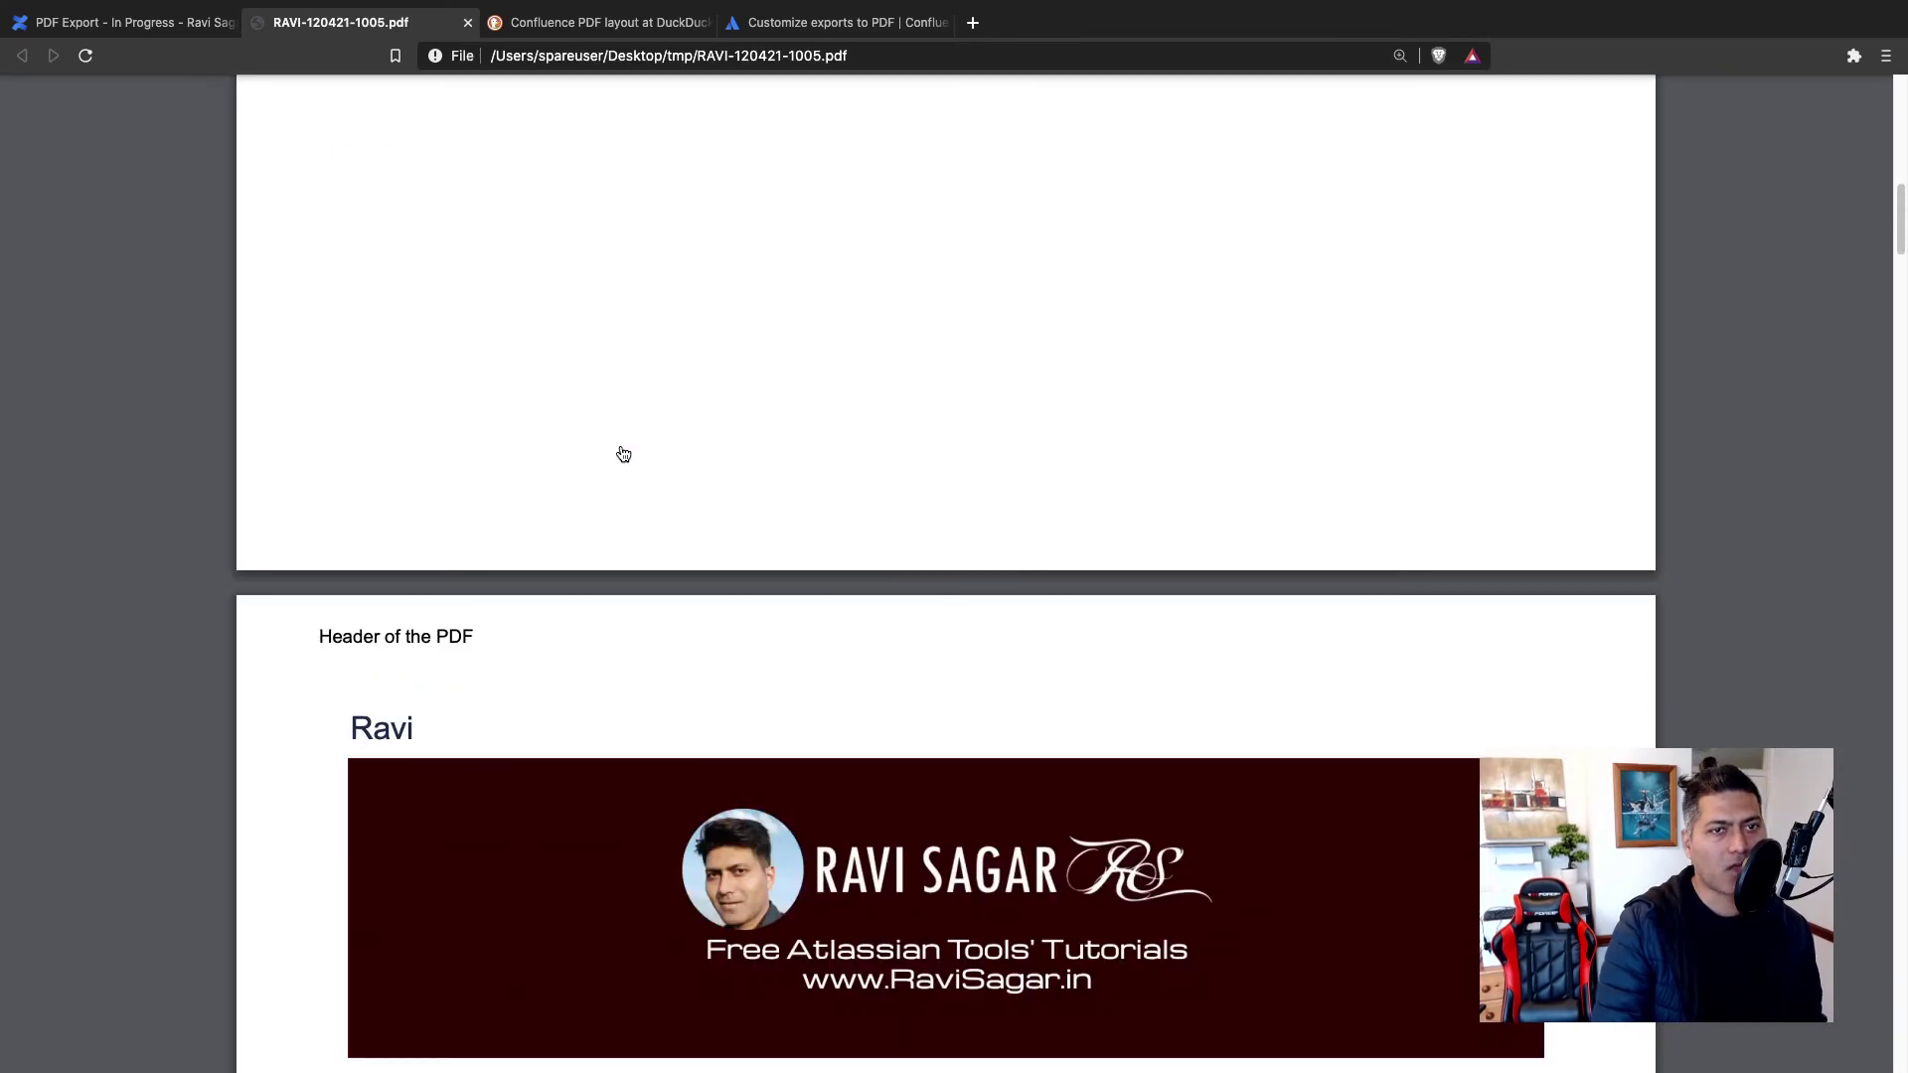
scroll(623, 454, down, 6)
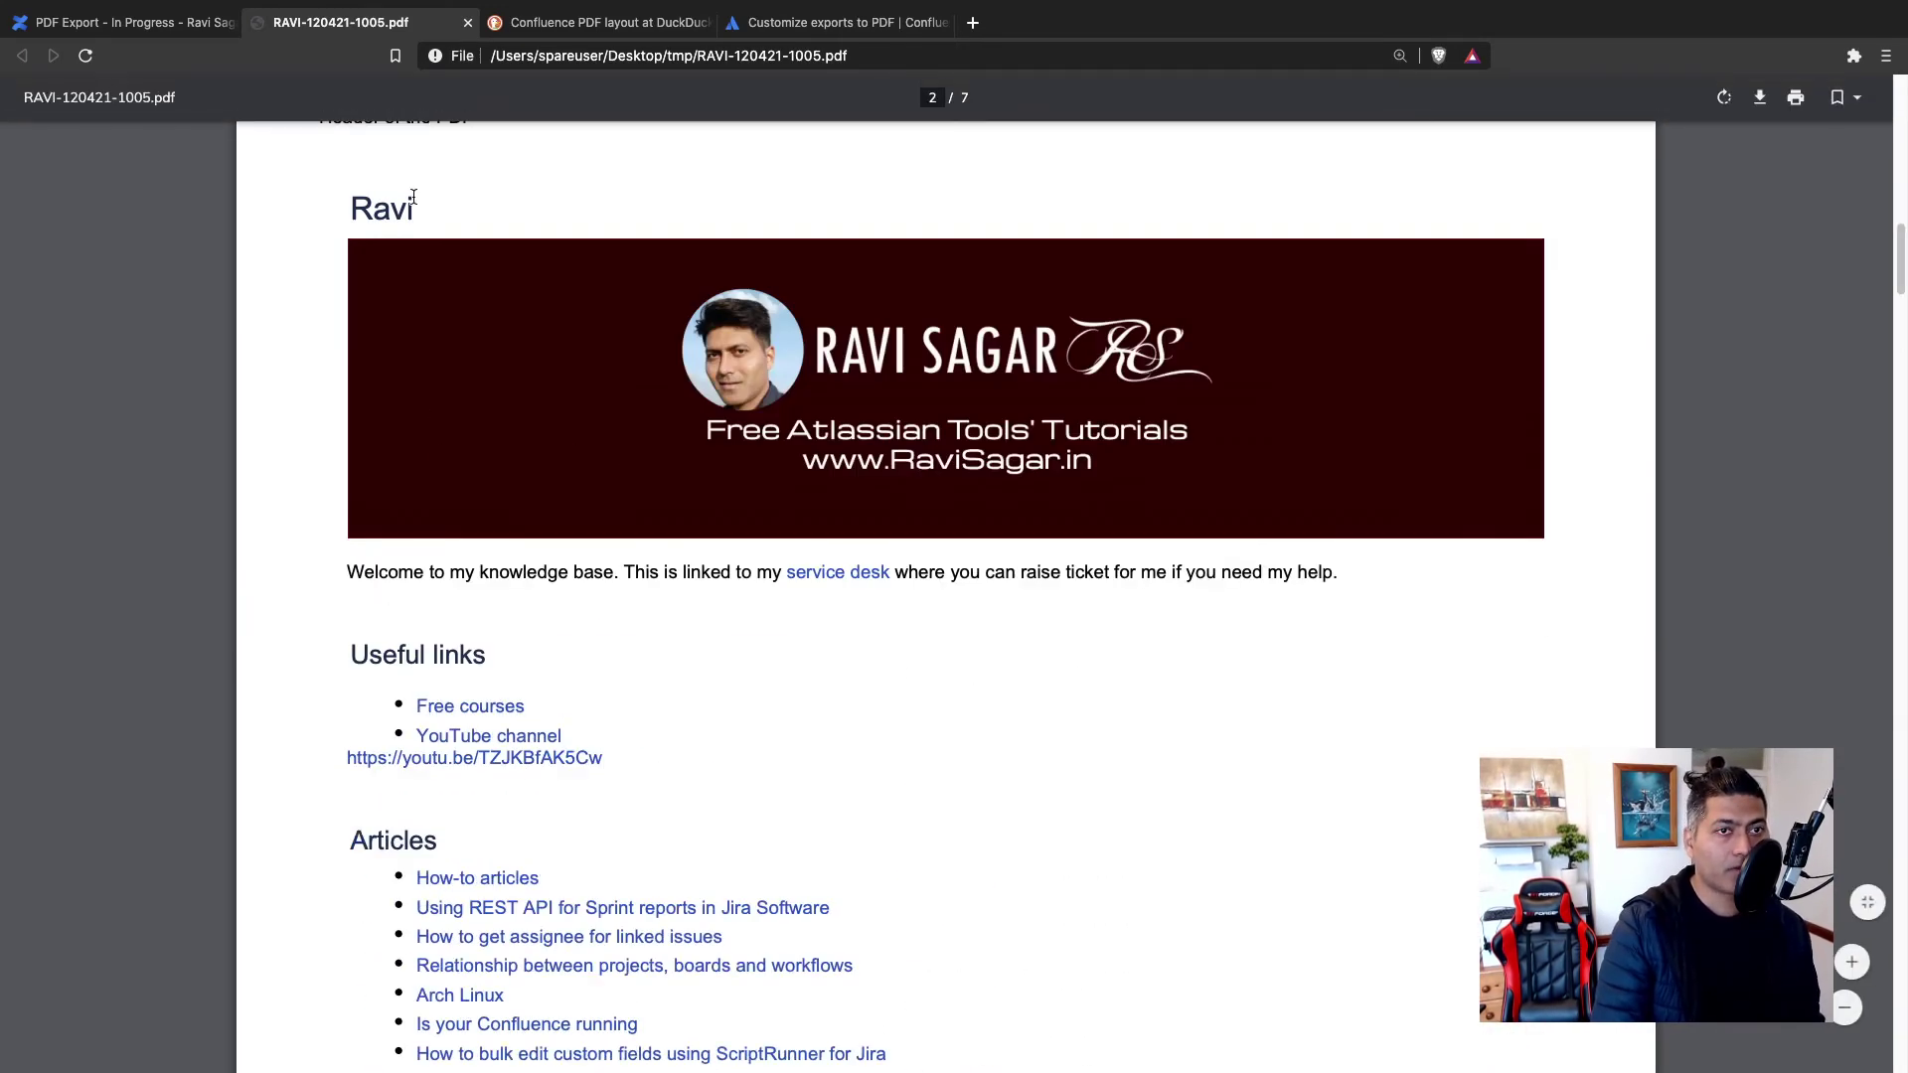
scroll(477, 398, down, 7)
scroll(467, 452, down, 4)
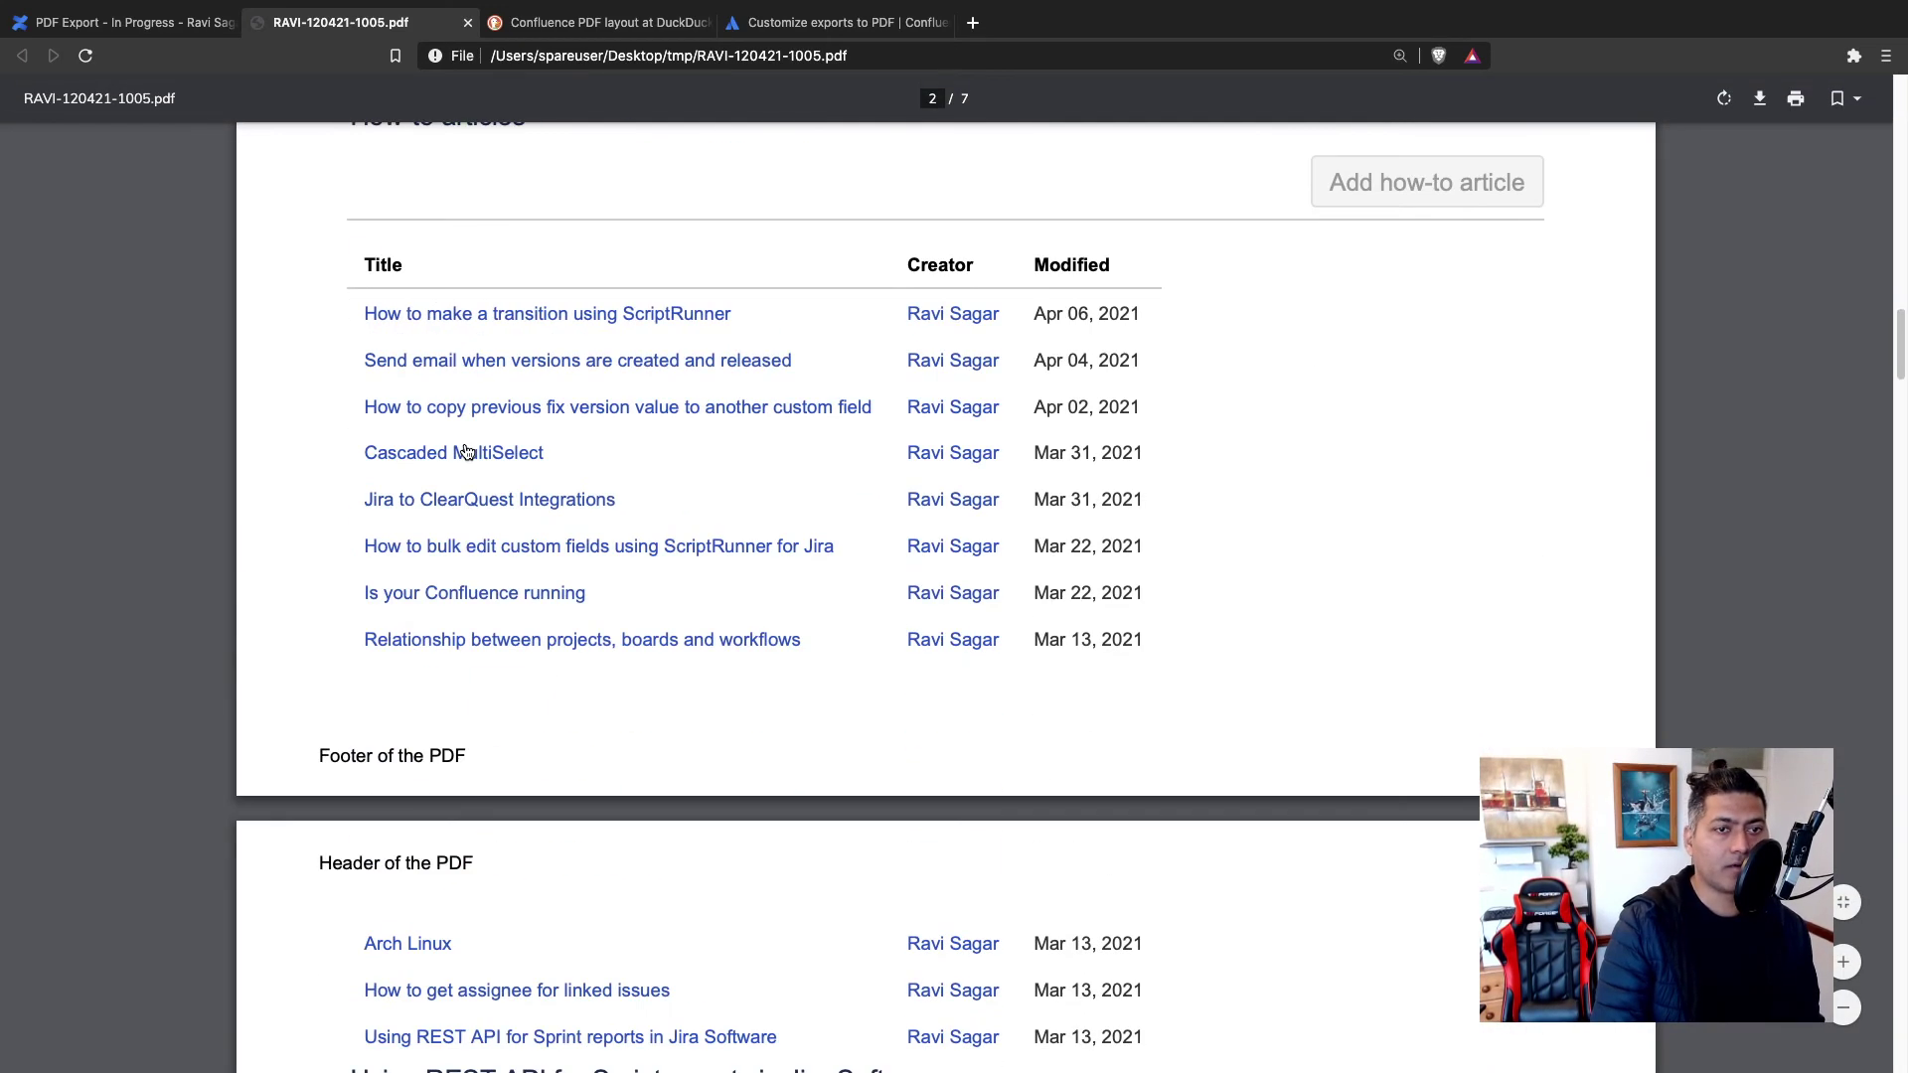
triple_click(388, 757)
Step: Select the custom PDF title and 'Header of the PDF' line, then return to the export page
scroll(361, 459, up, 12)
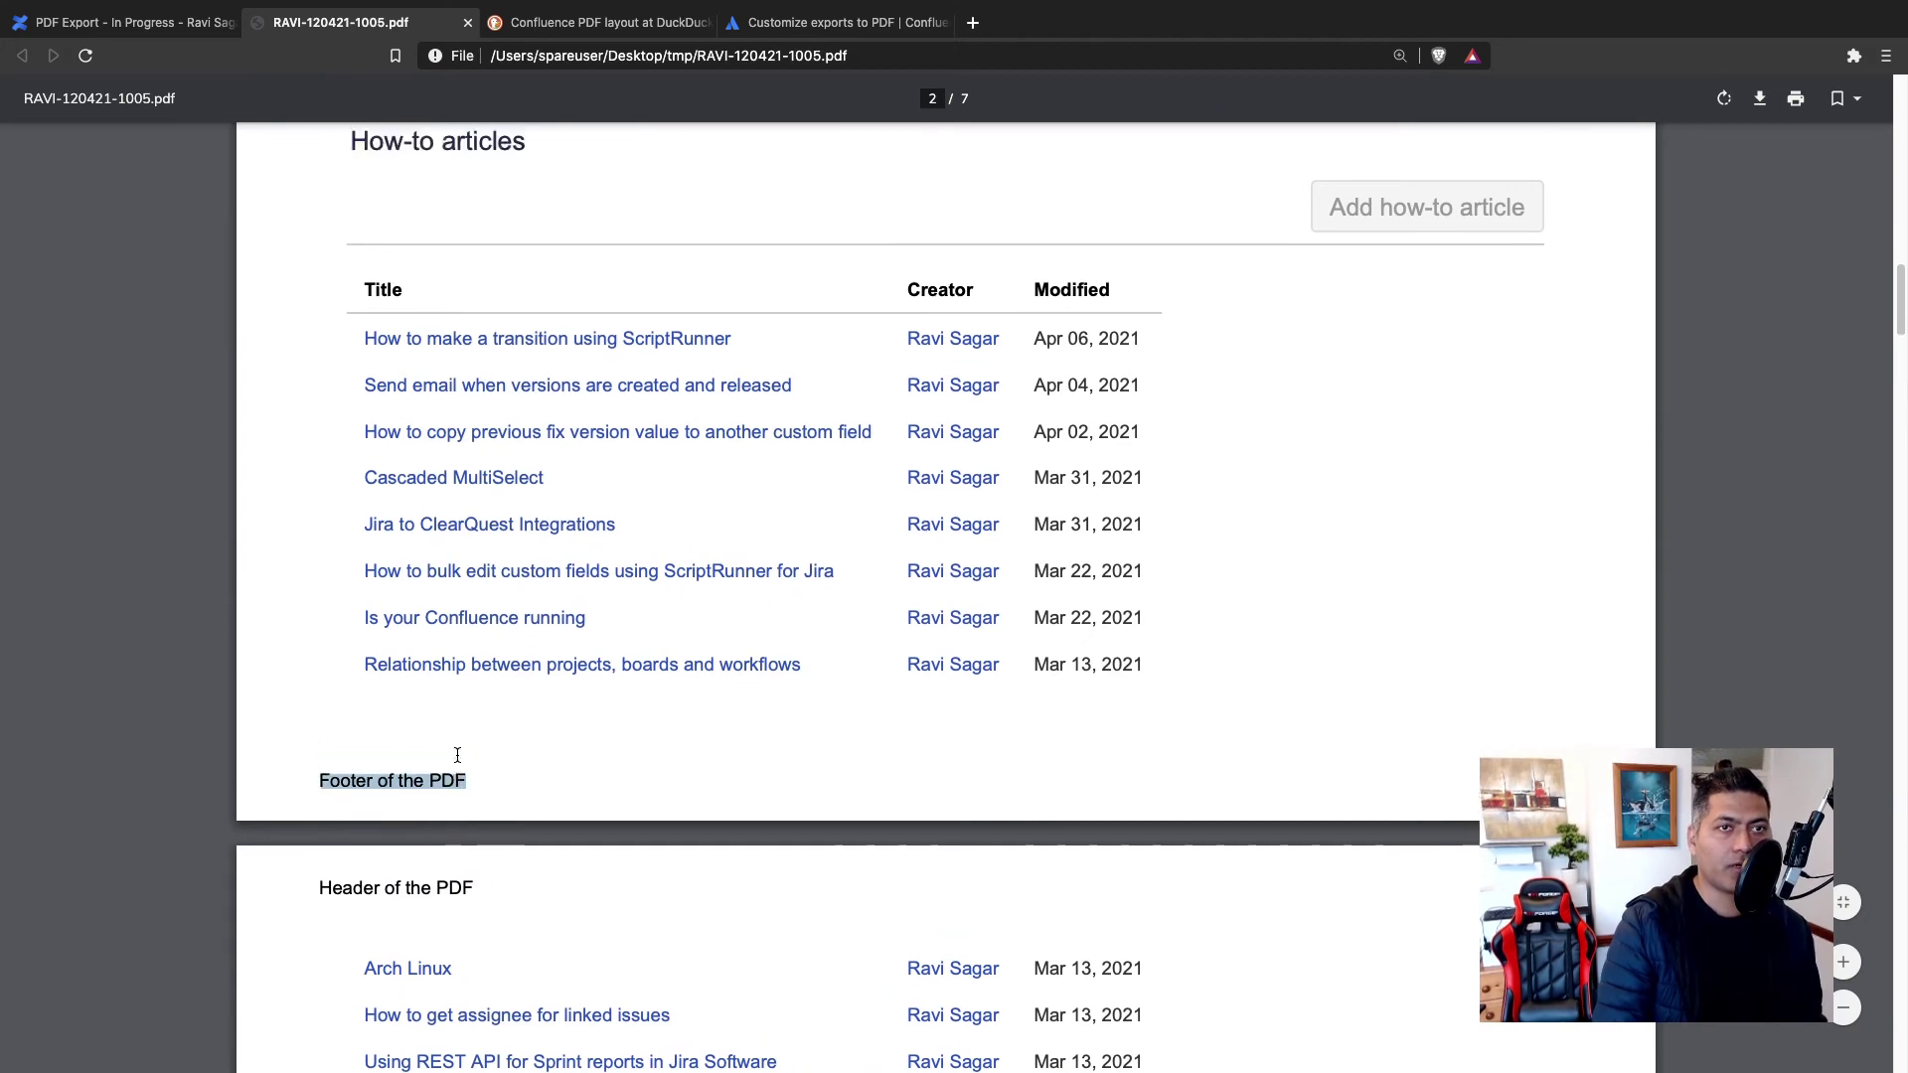
scroll(362, 459, up, 13)
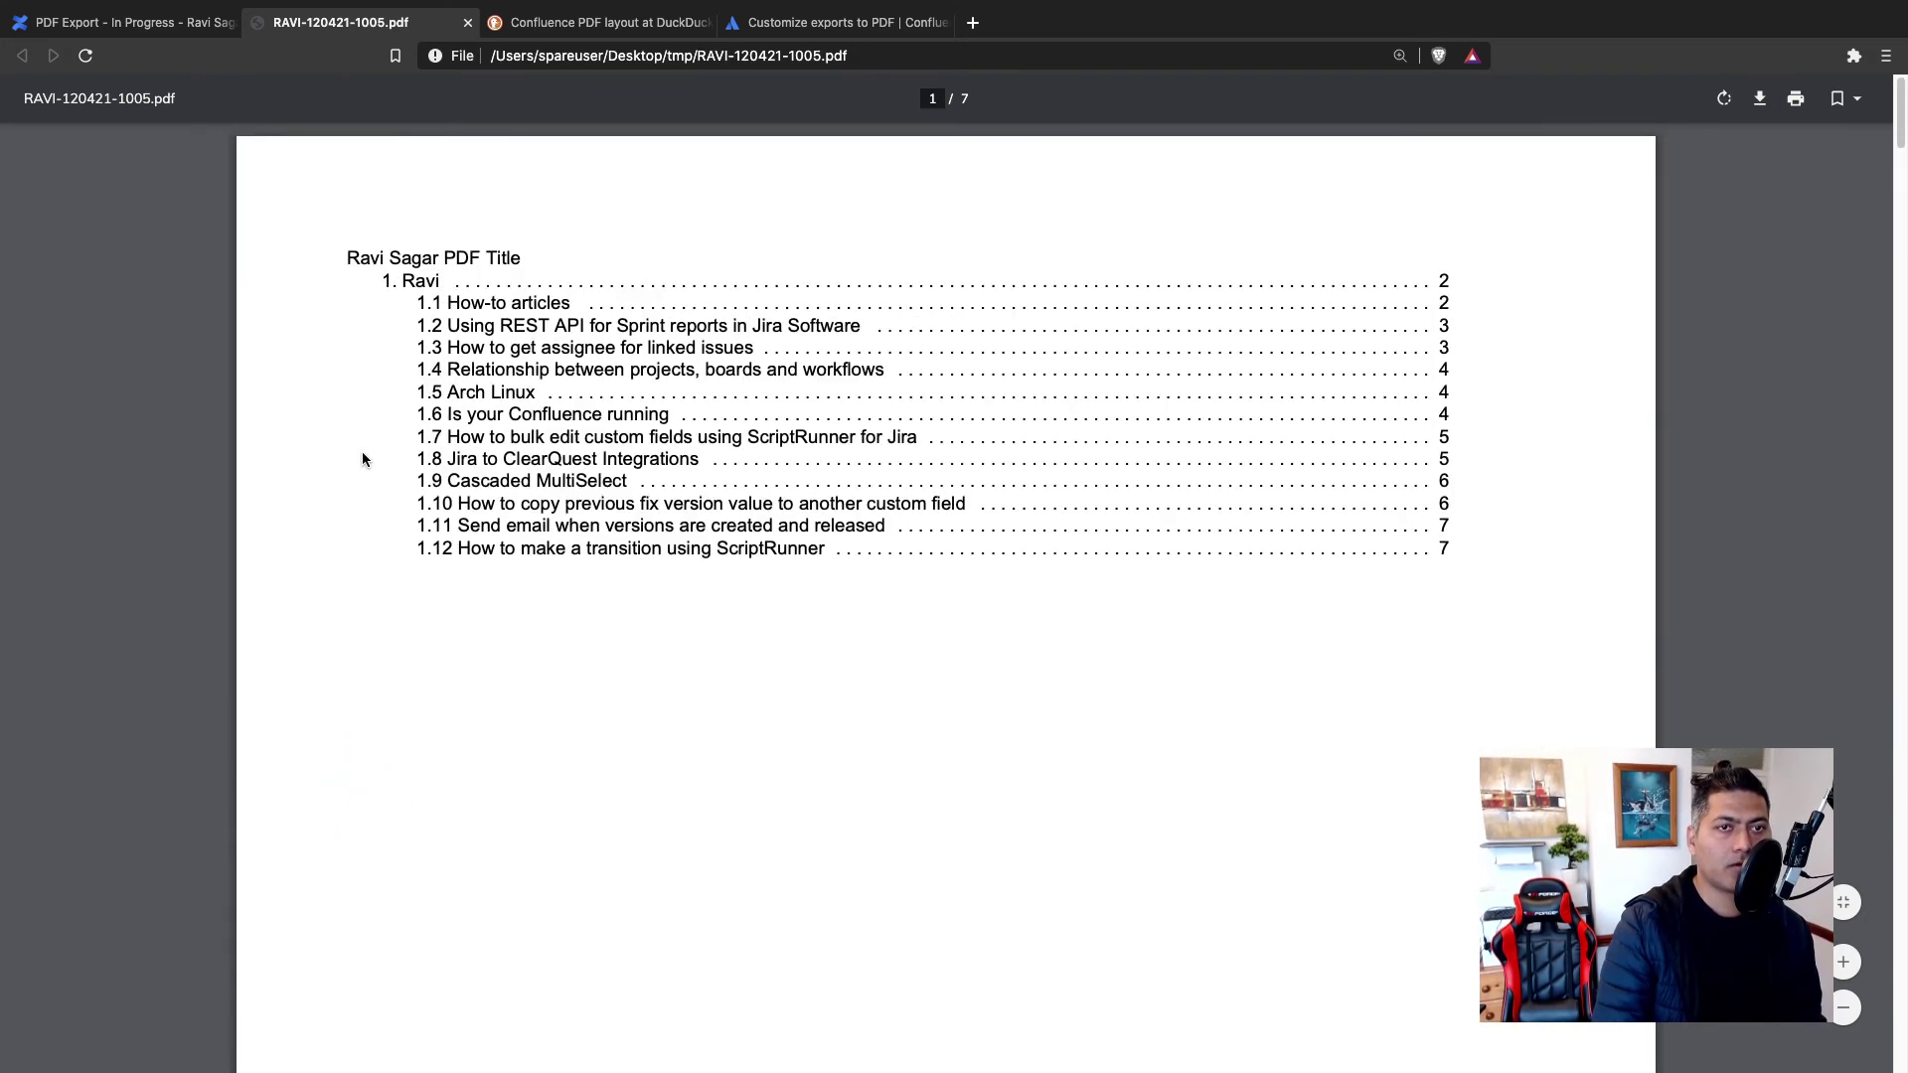
triple_click(474, 257)
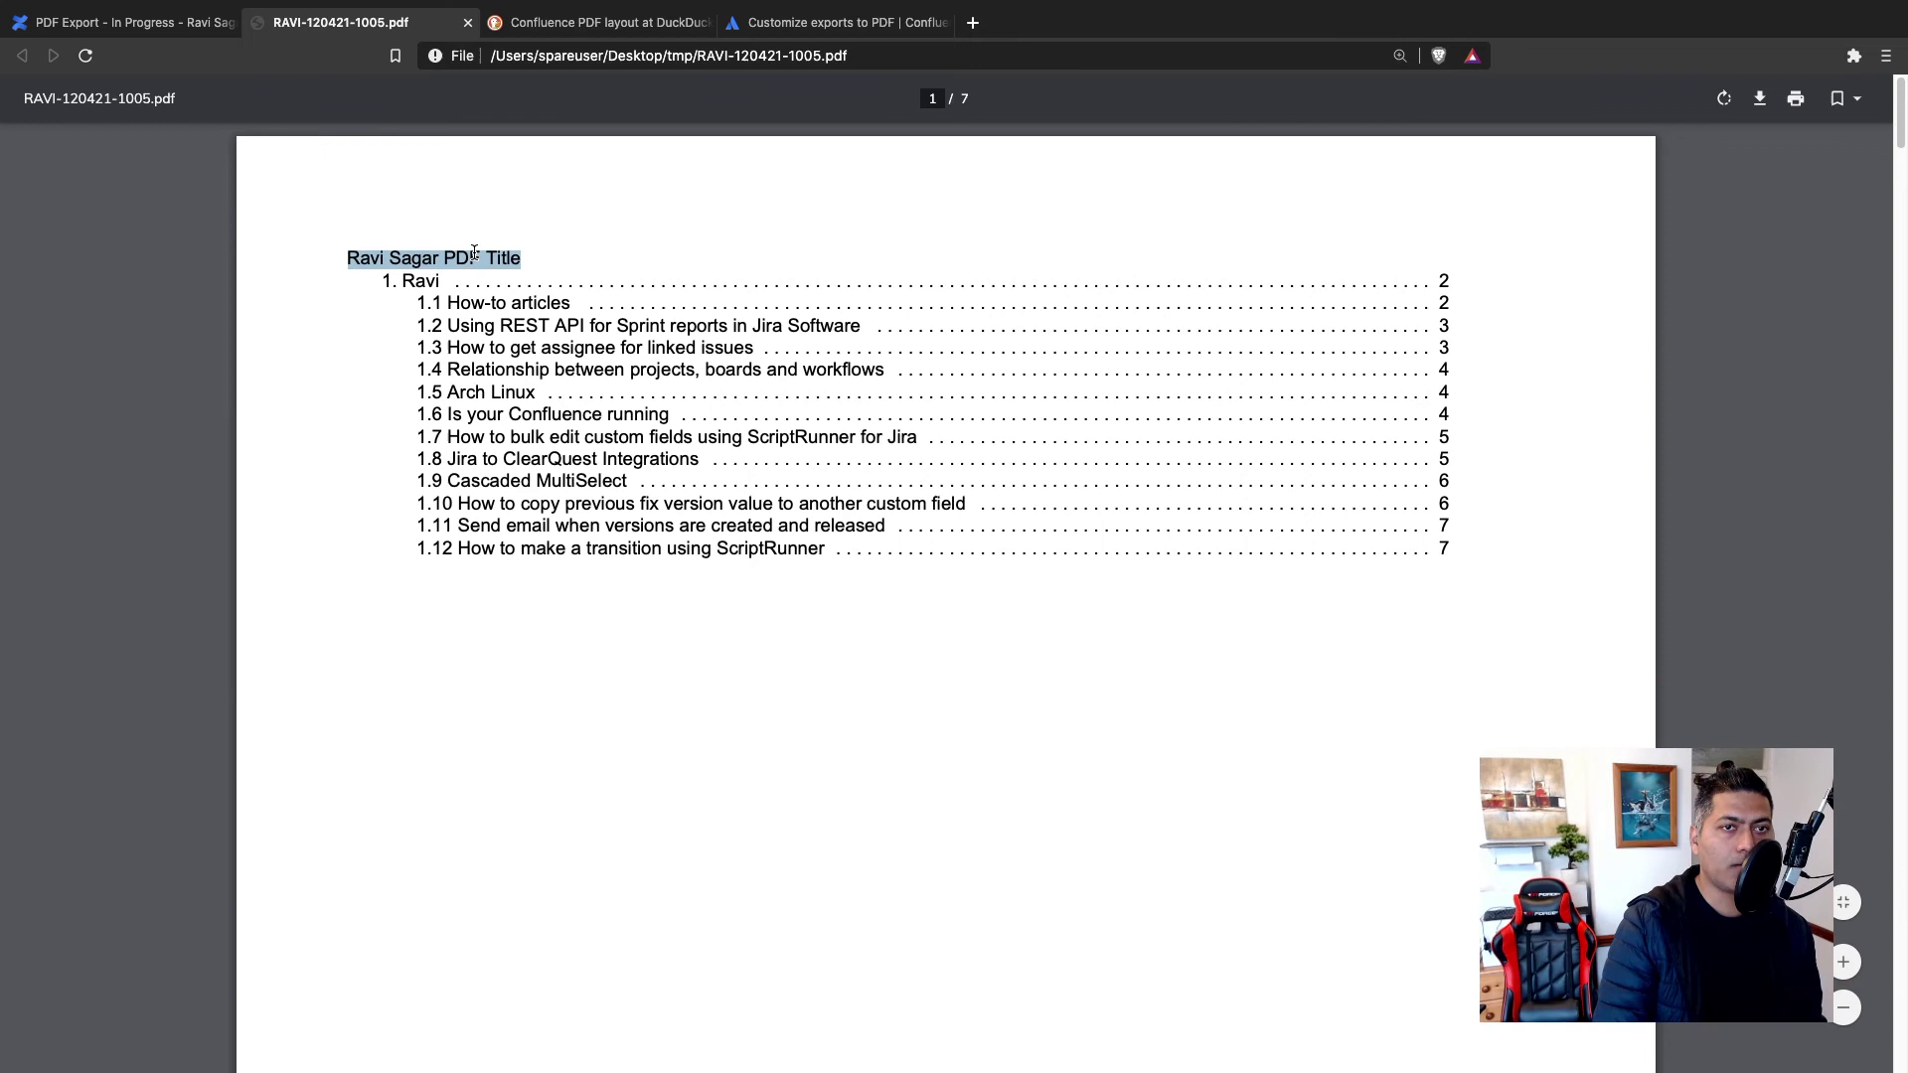
scroll(474, 254, down, 13)
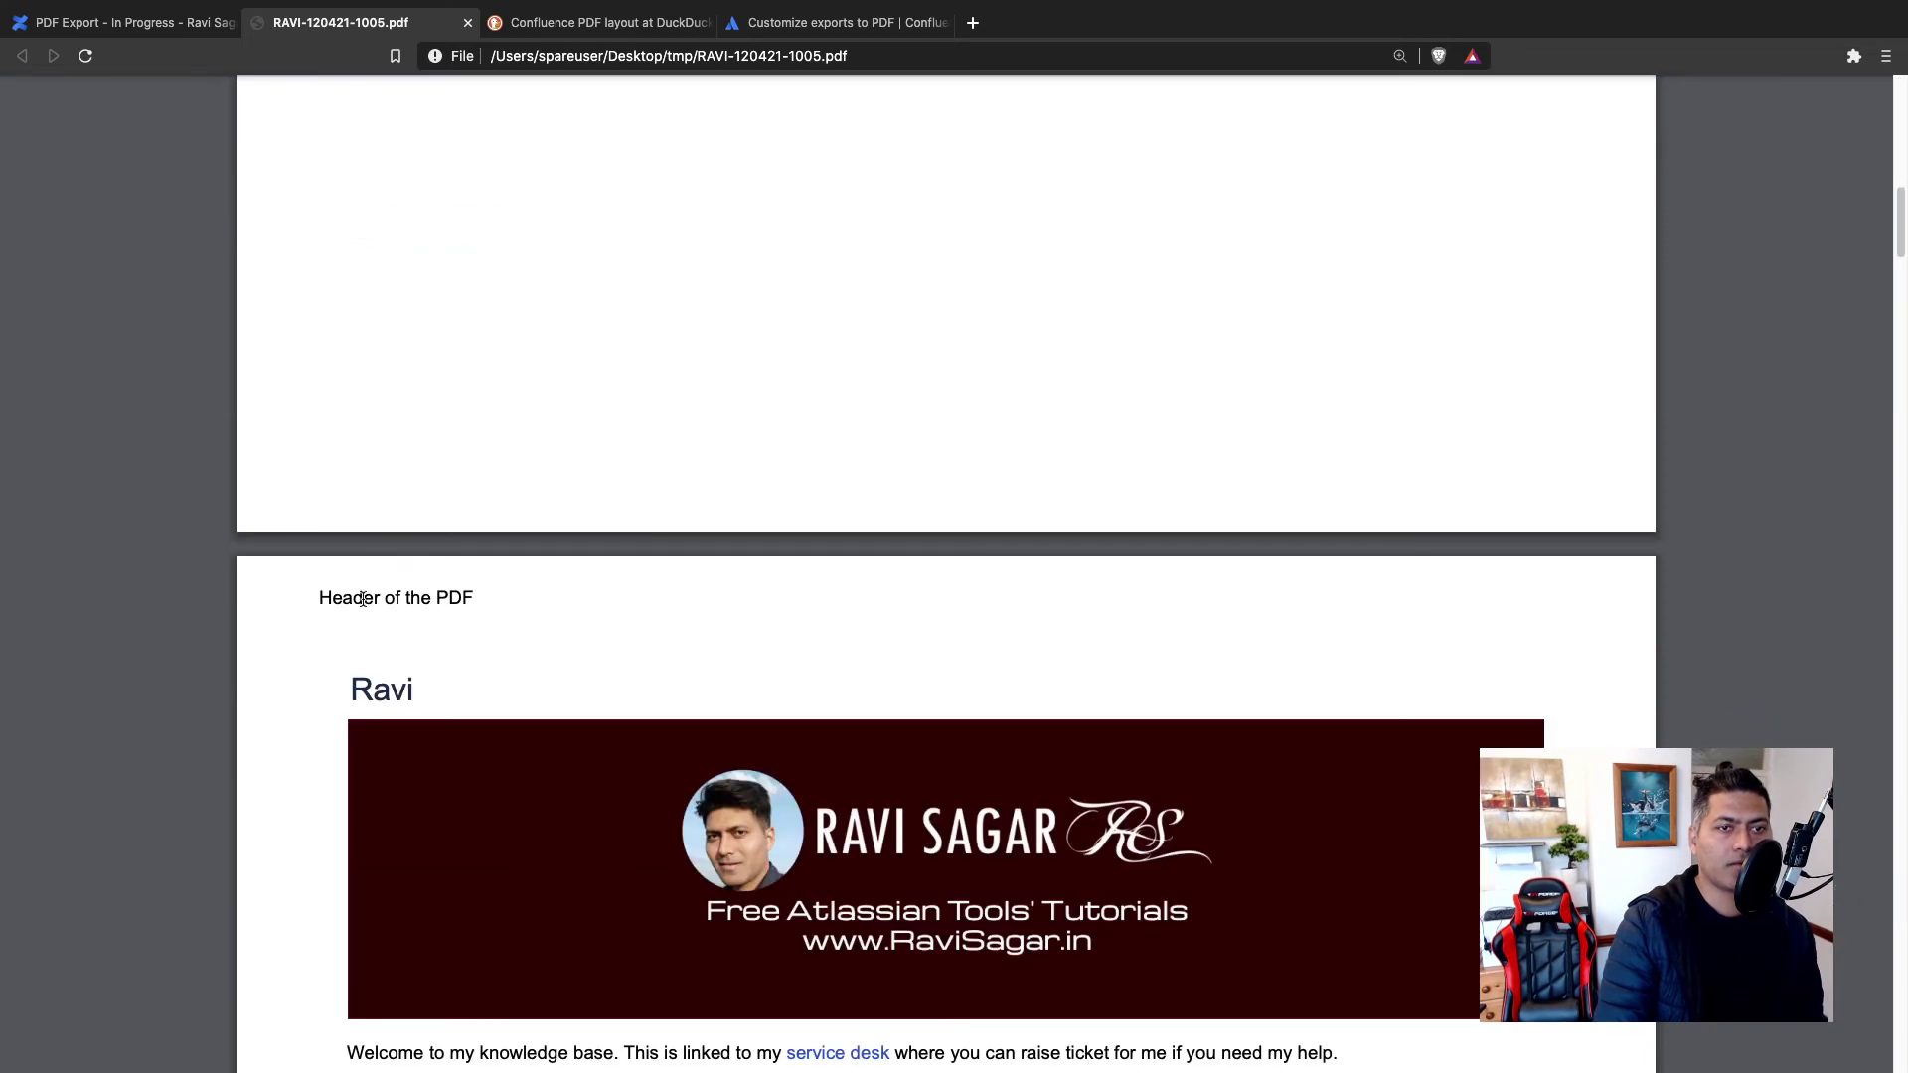
double_click(357, 609)
click(357, 609)
scroll(353, 676, down, 15)
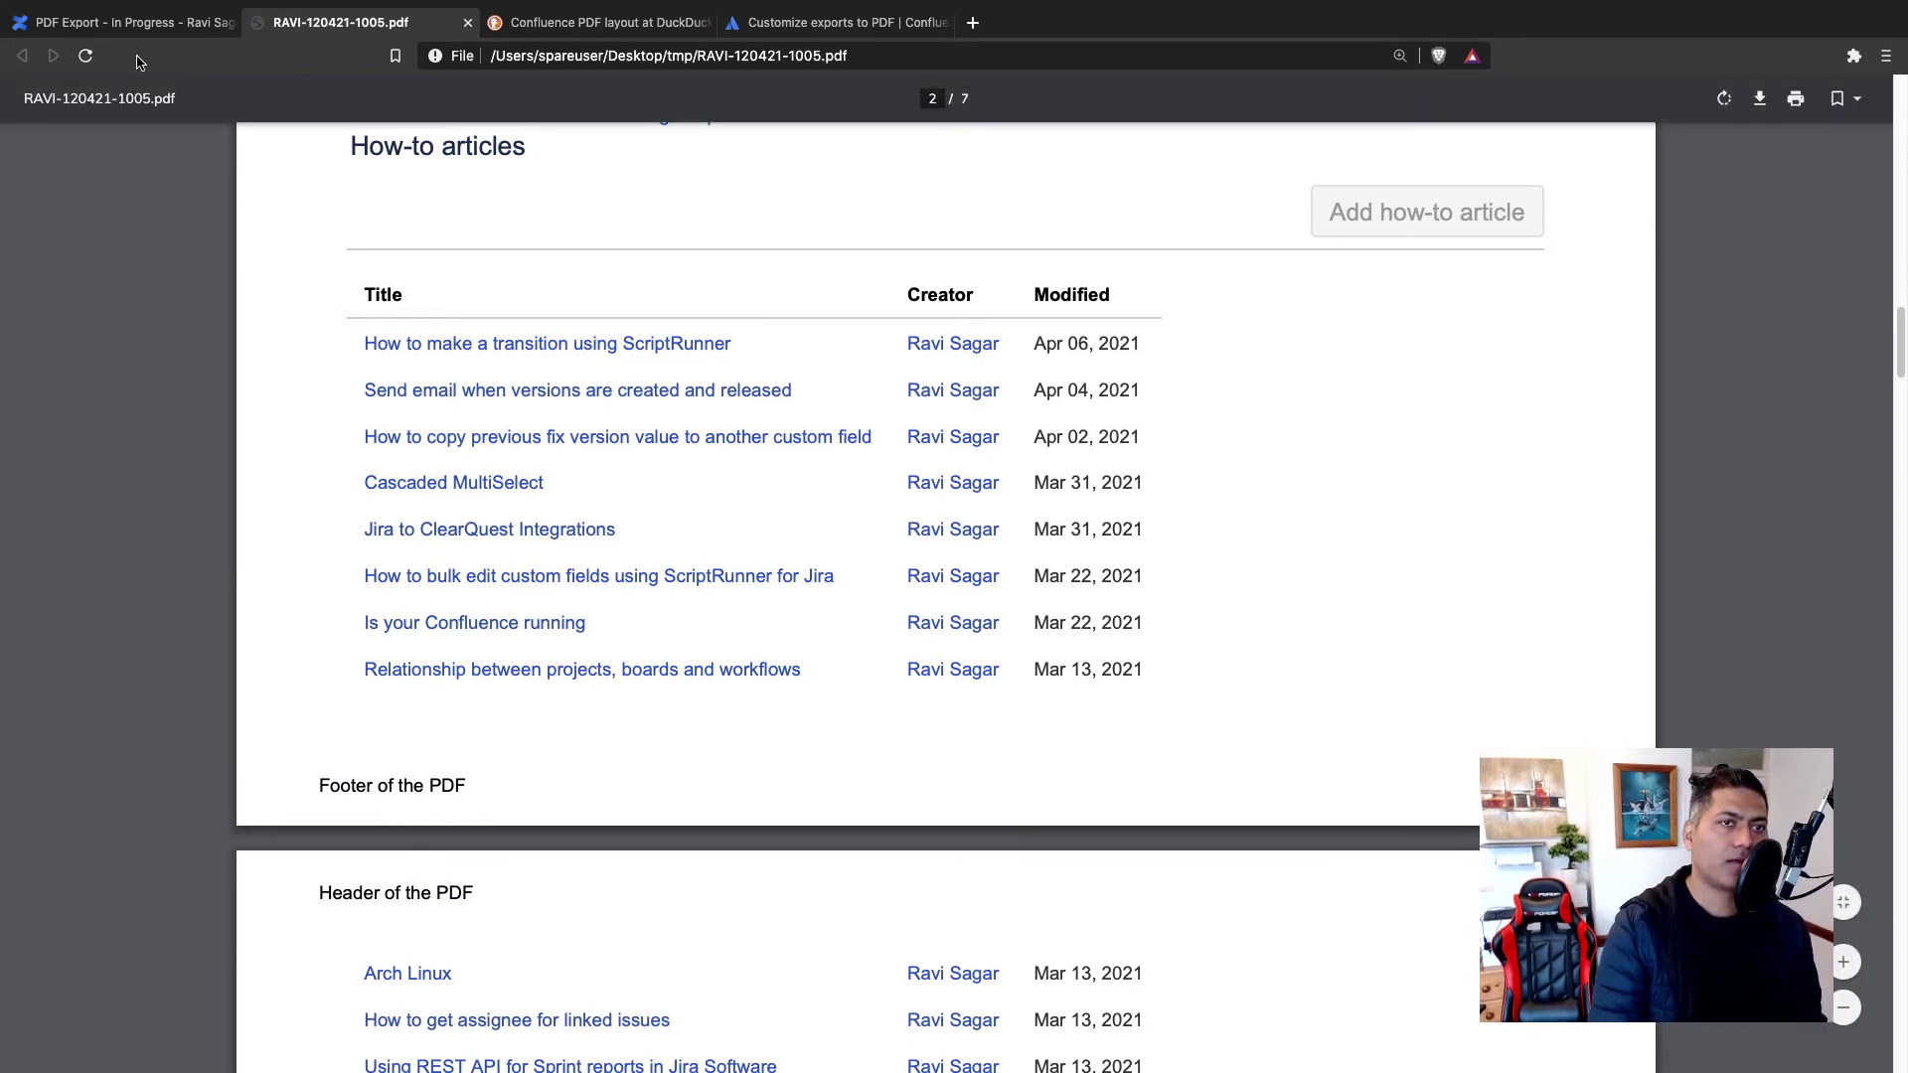
click(111, 24)
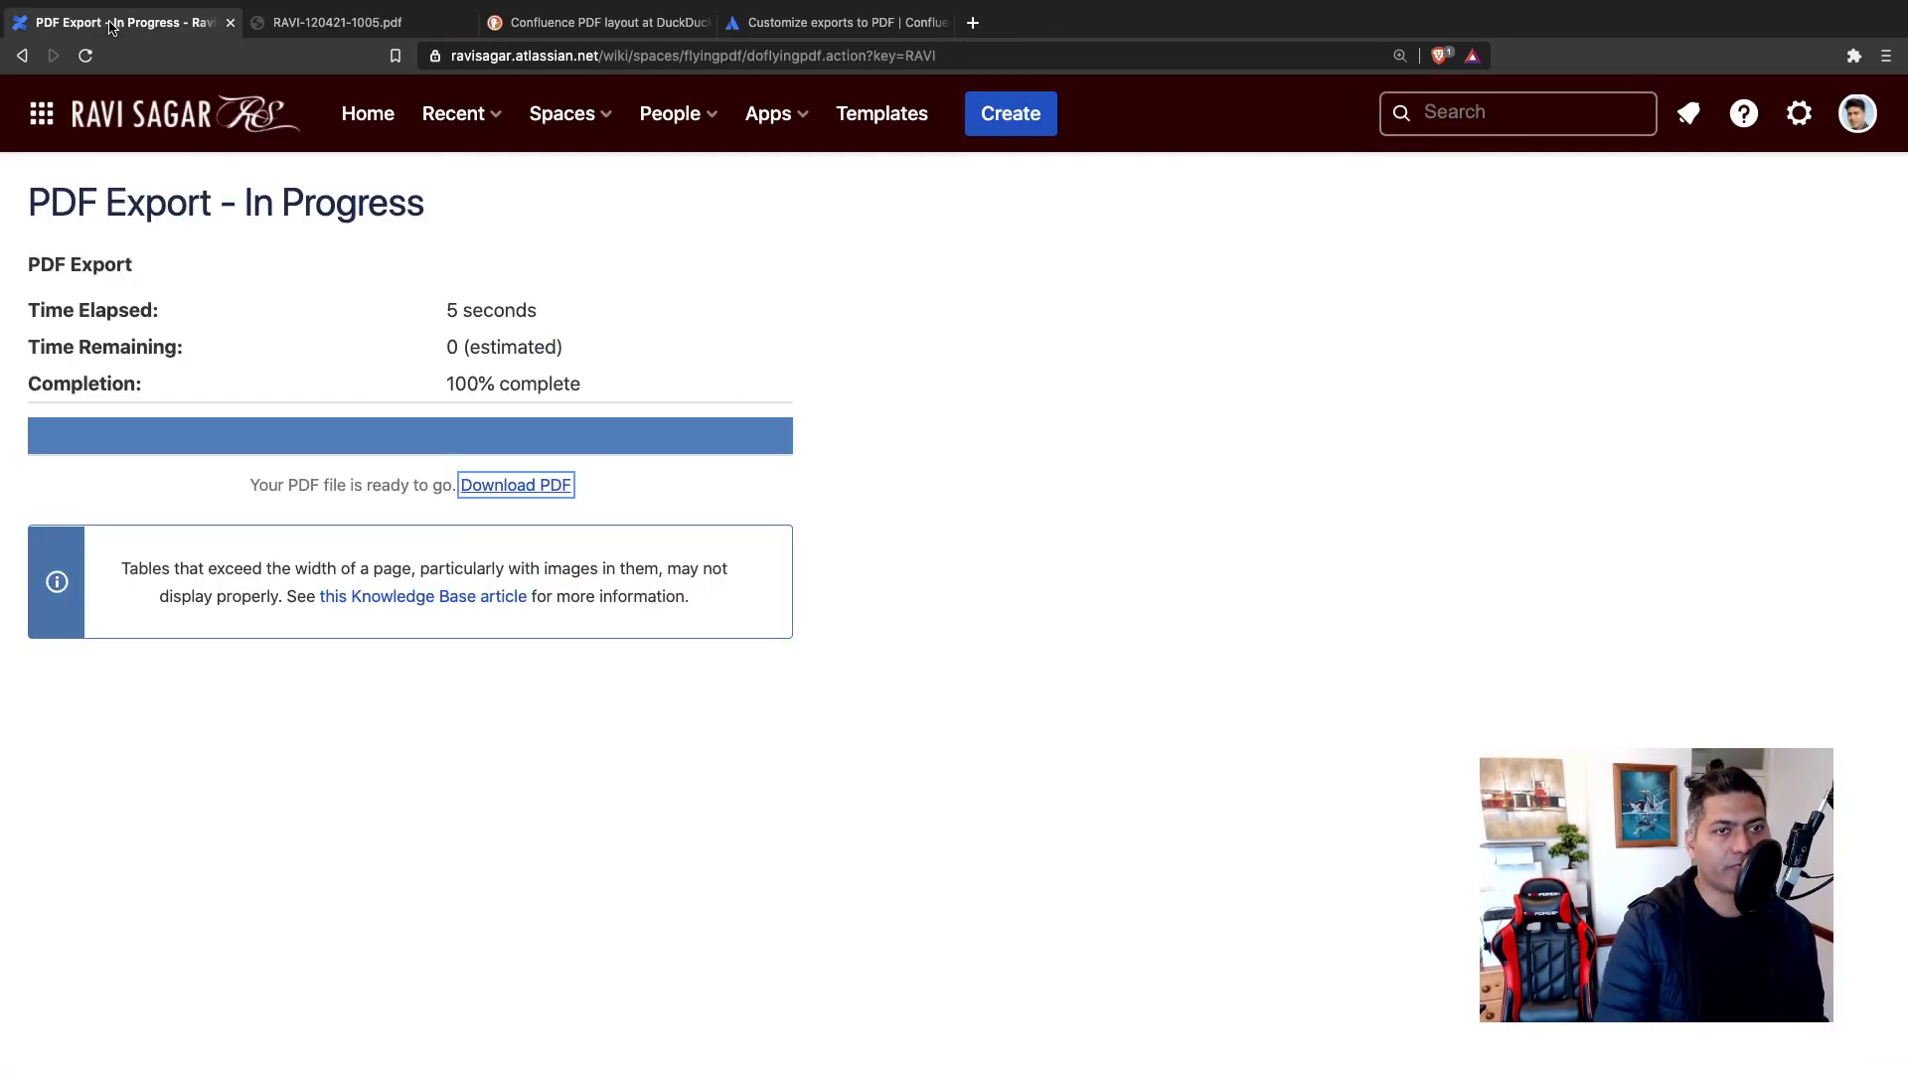
Step: Go back to the space export options and open the space's Look and Feel settings
click(24, 58)
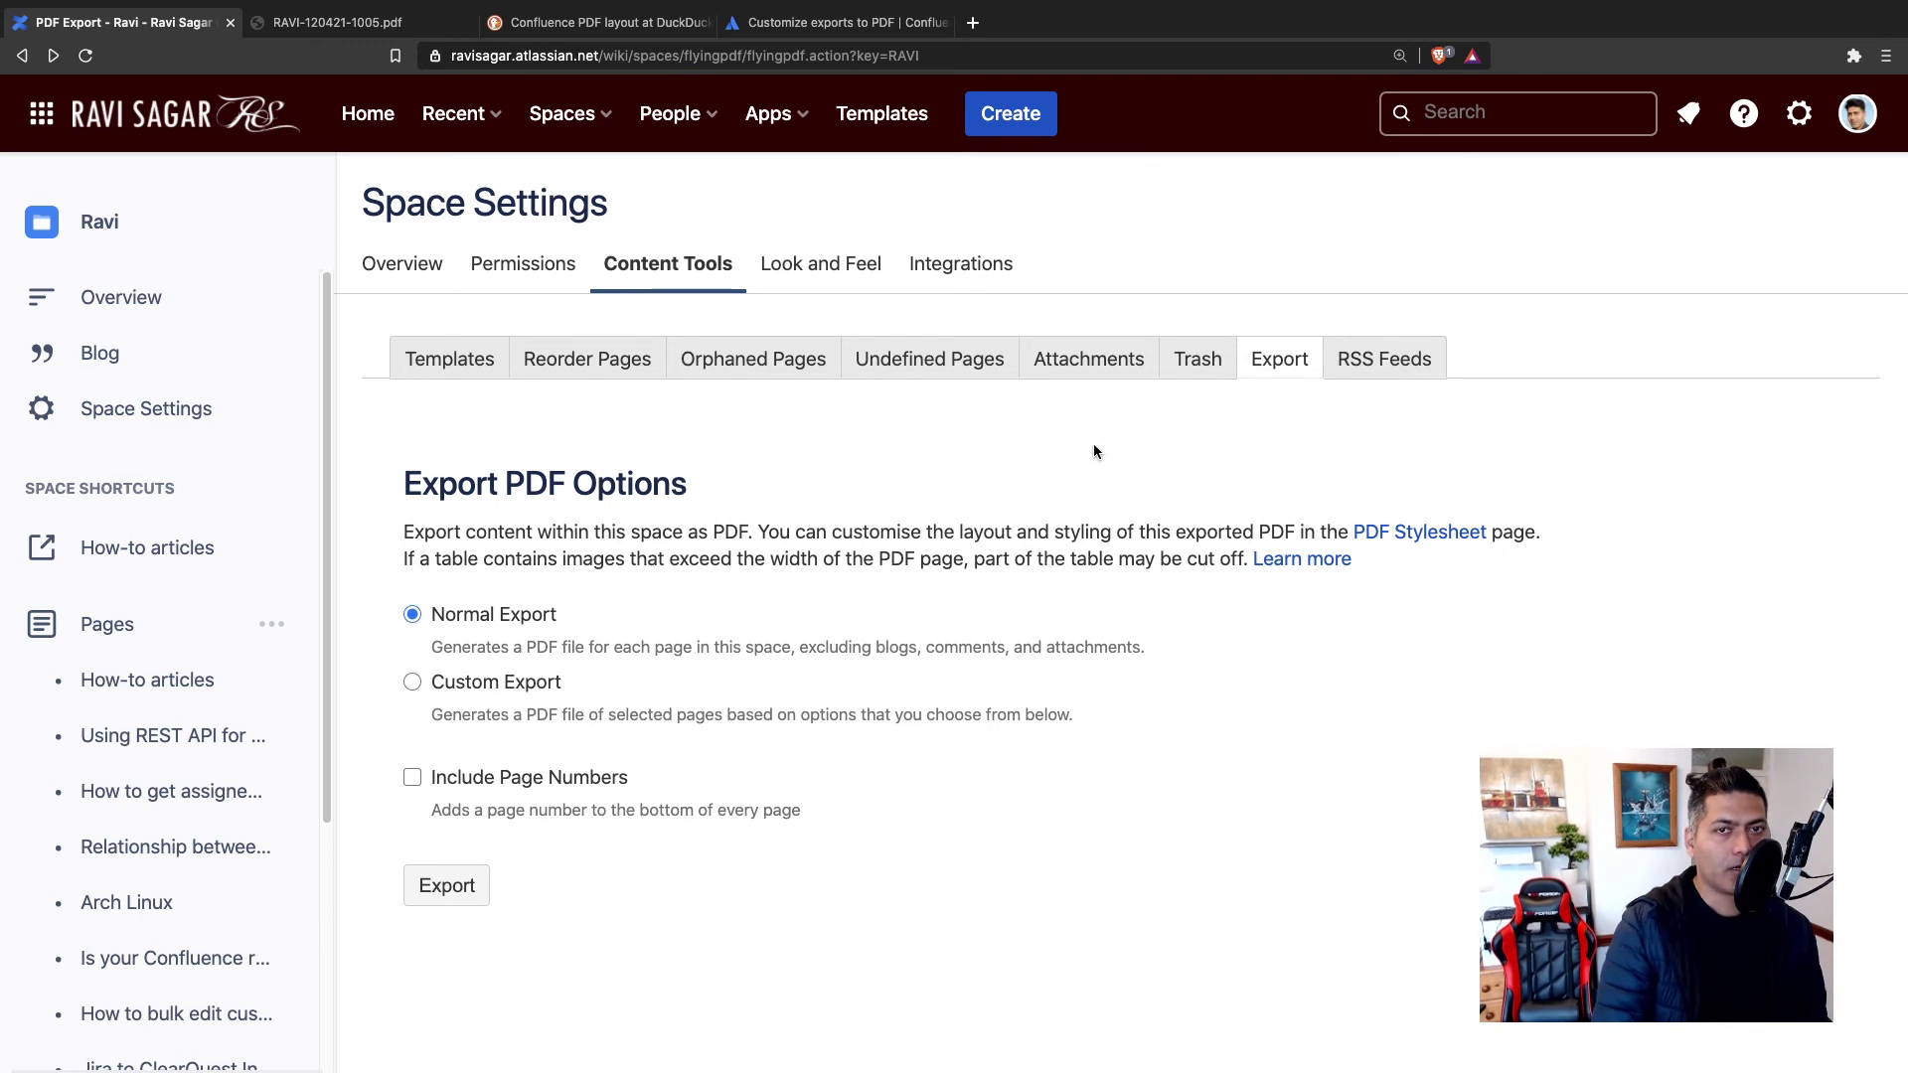
click(849, 277)
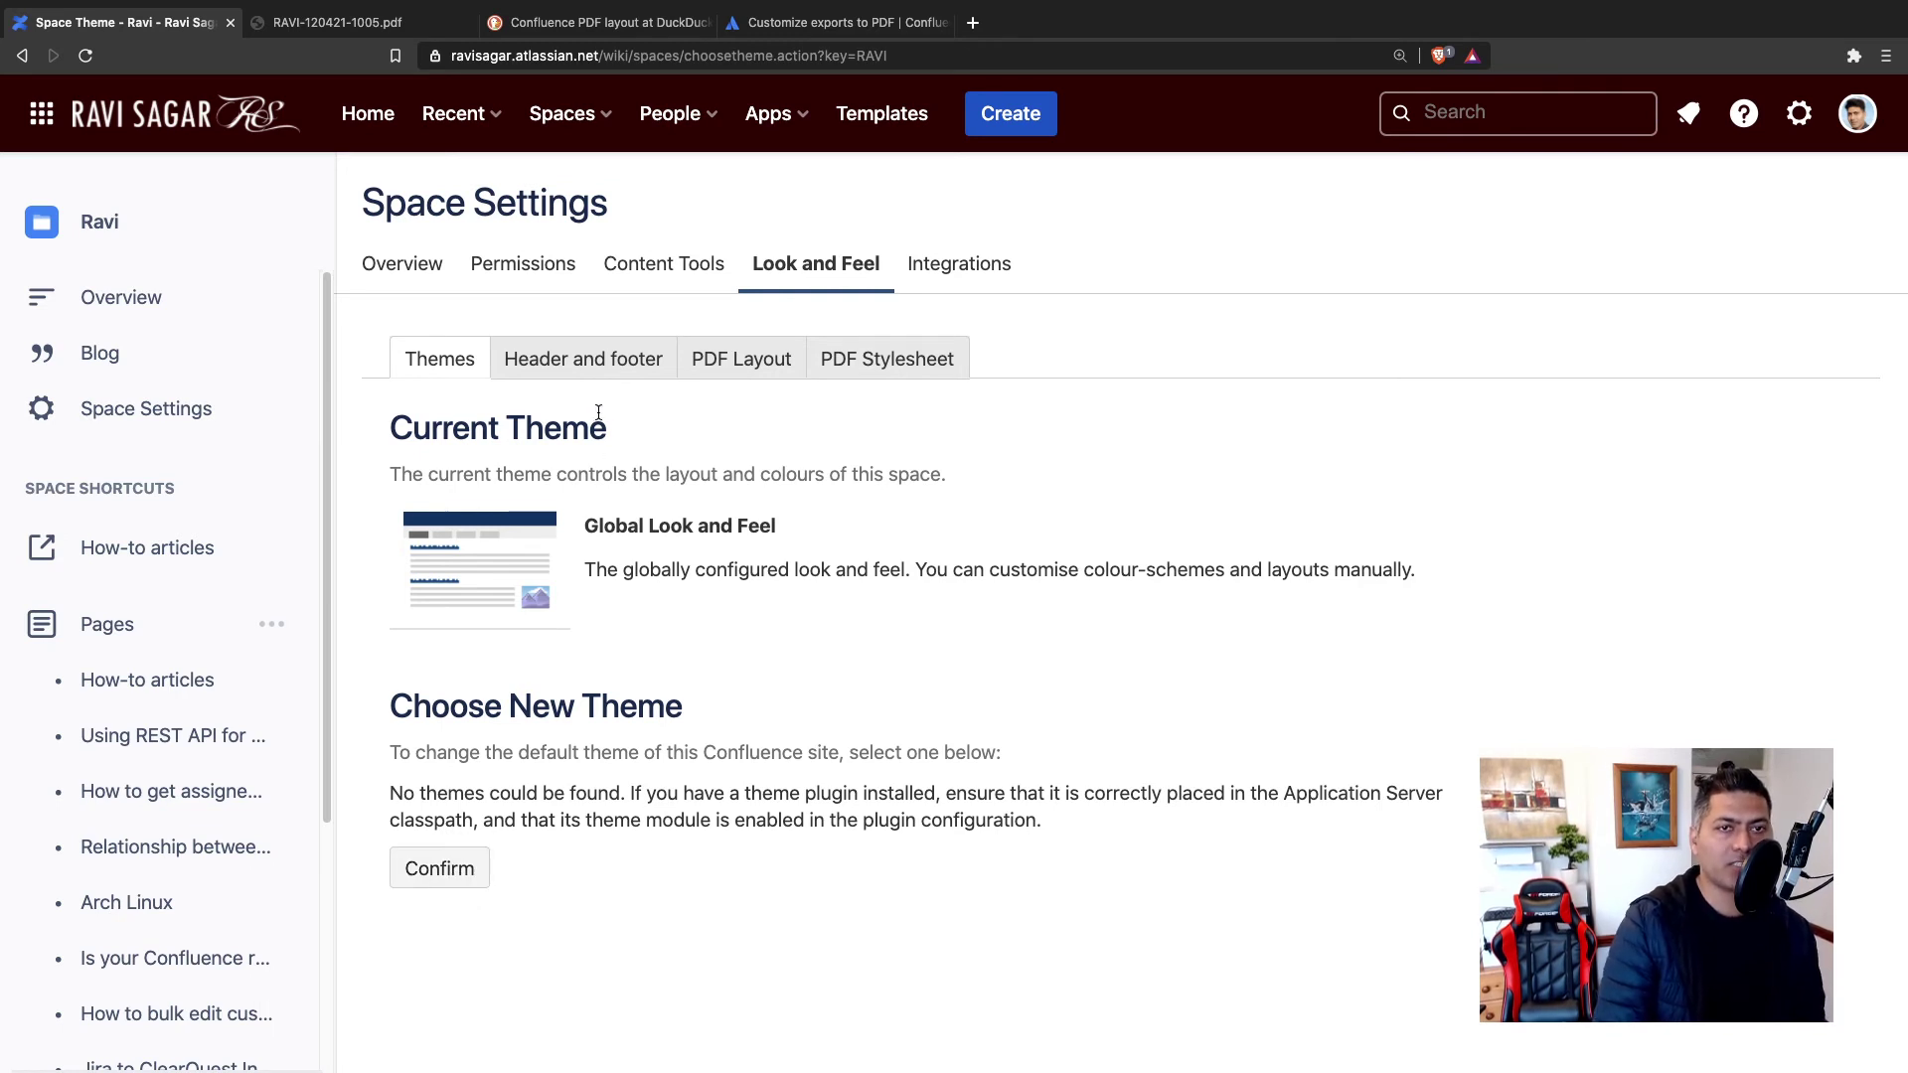
Step: View the space's Header and footer settings, then its PDF Layout with title page, header and footer
click(609, 362)
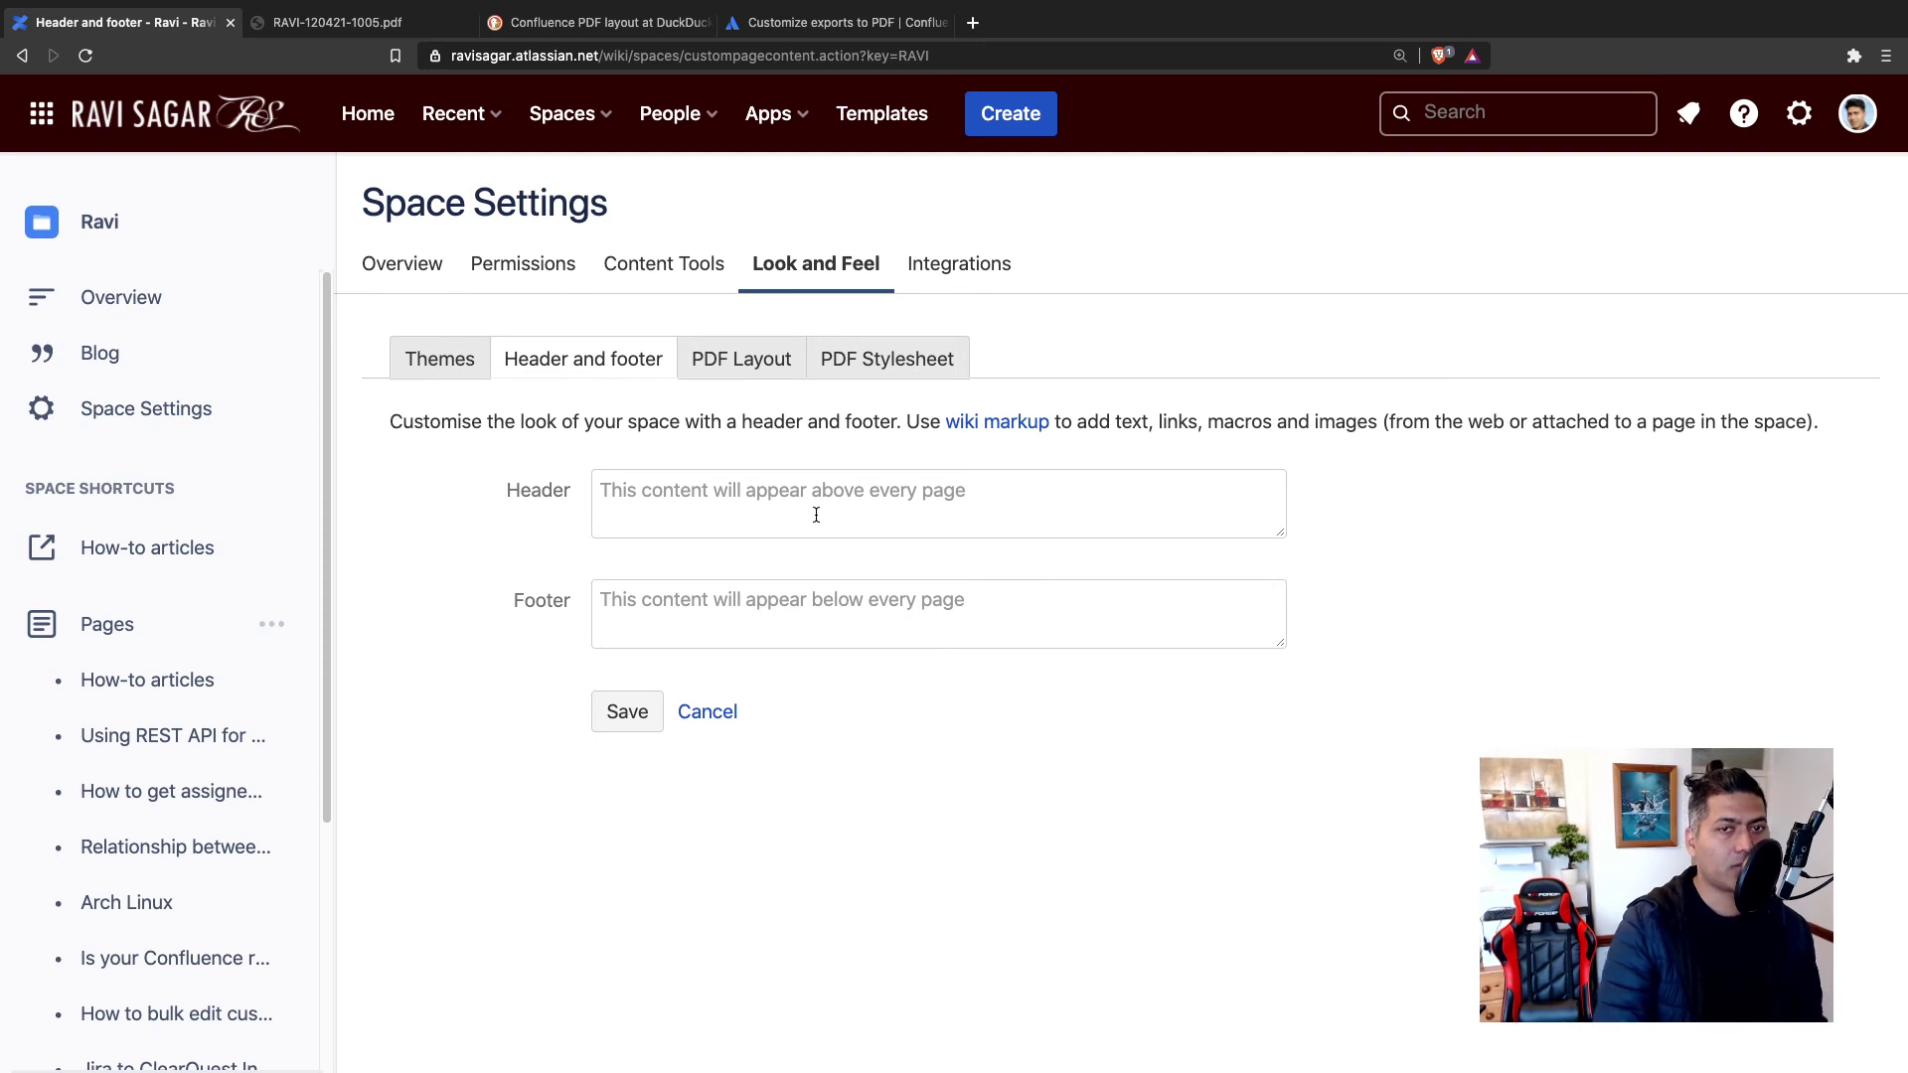
click(753, 363)
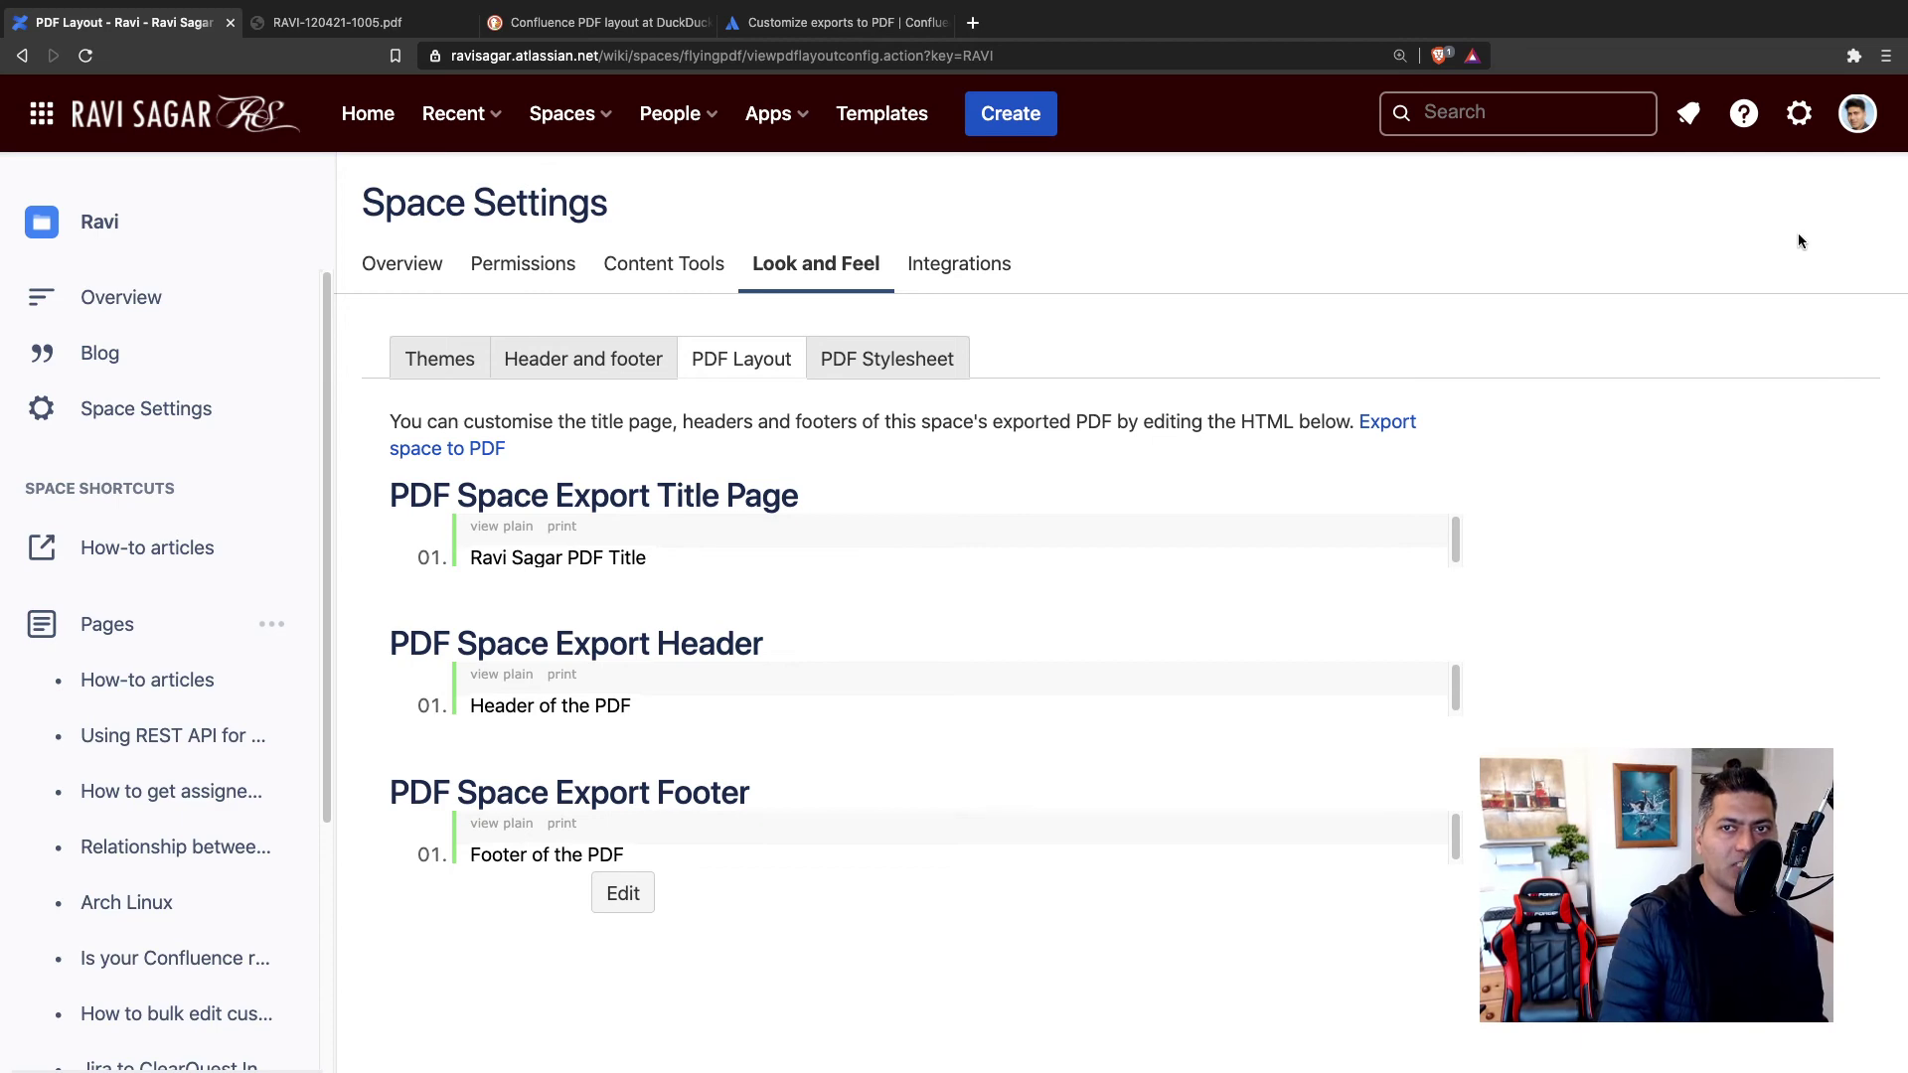
Step: From site administration settings, open the Global PDF Layout page under Look and Feel
click(1811, 131)
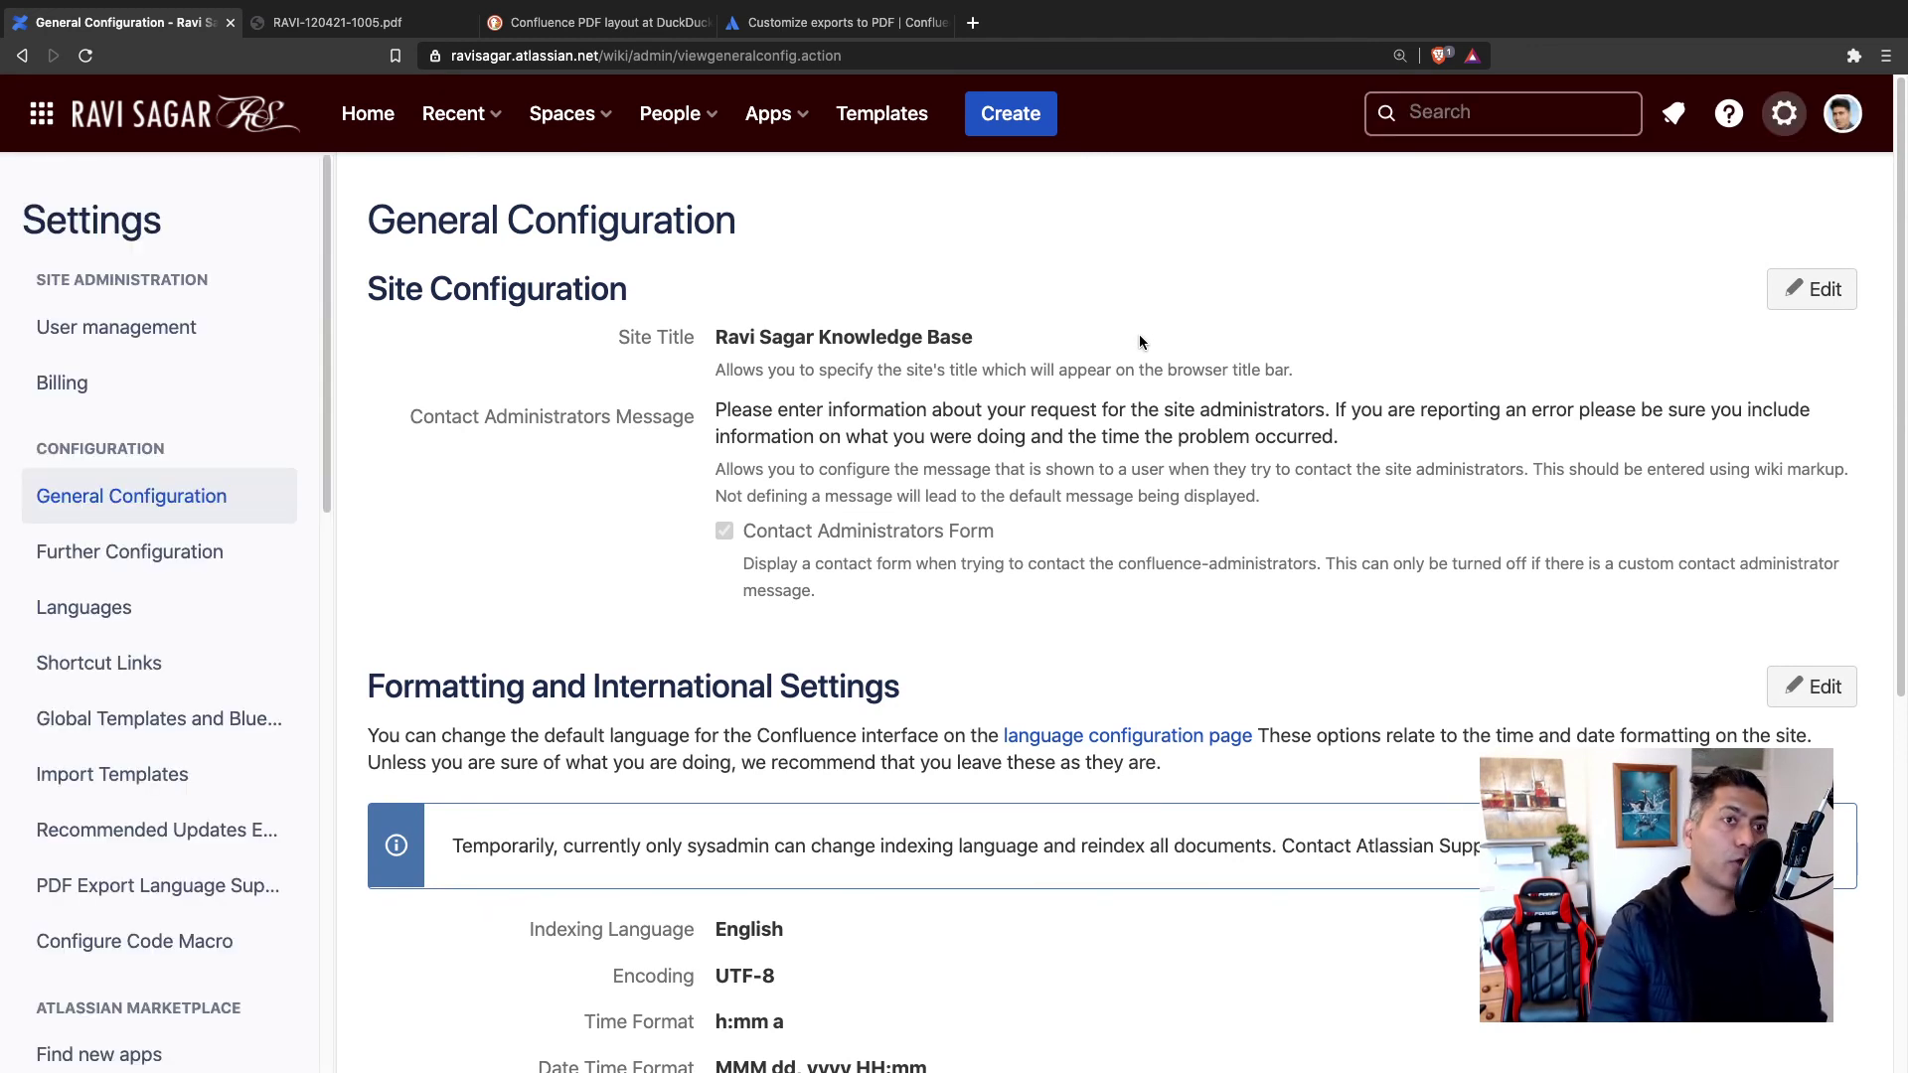
scroll(149, 665, down, 5)
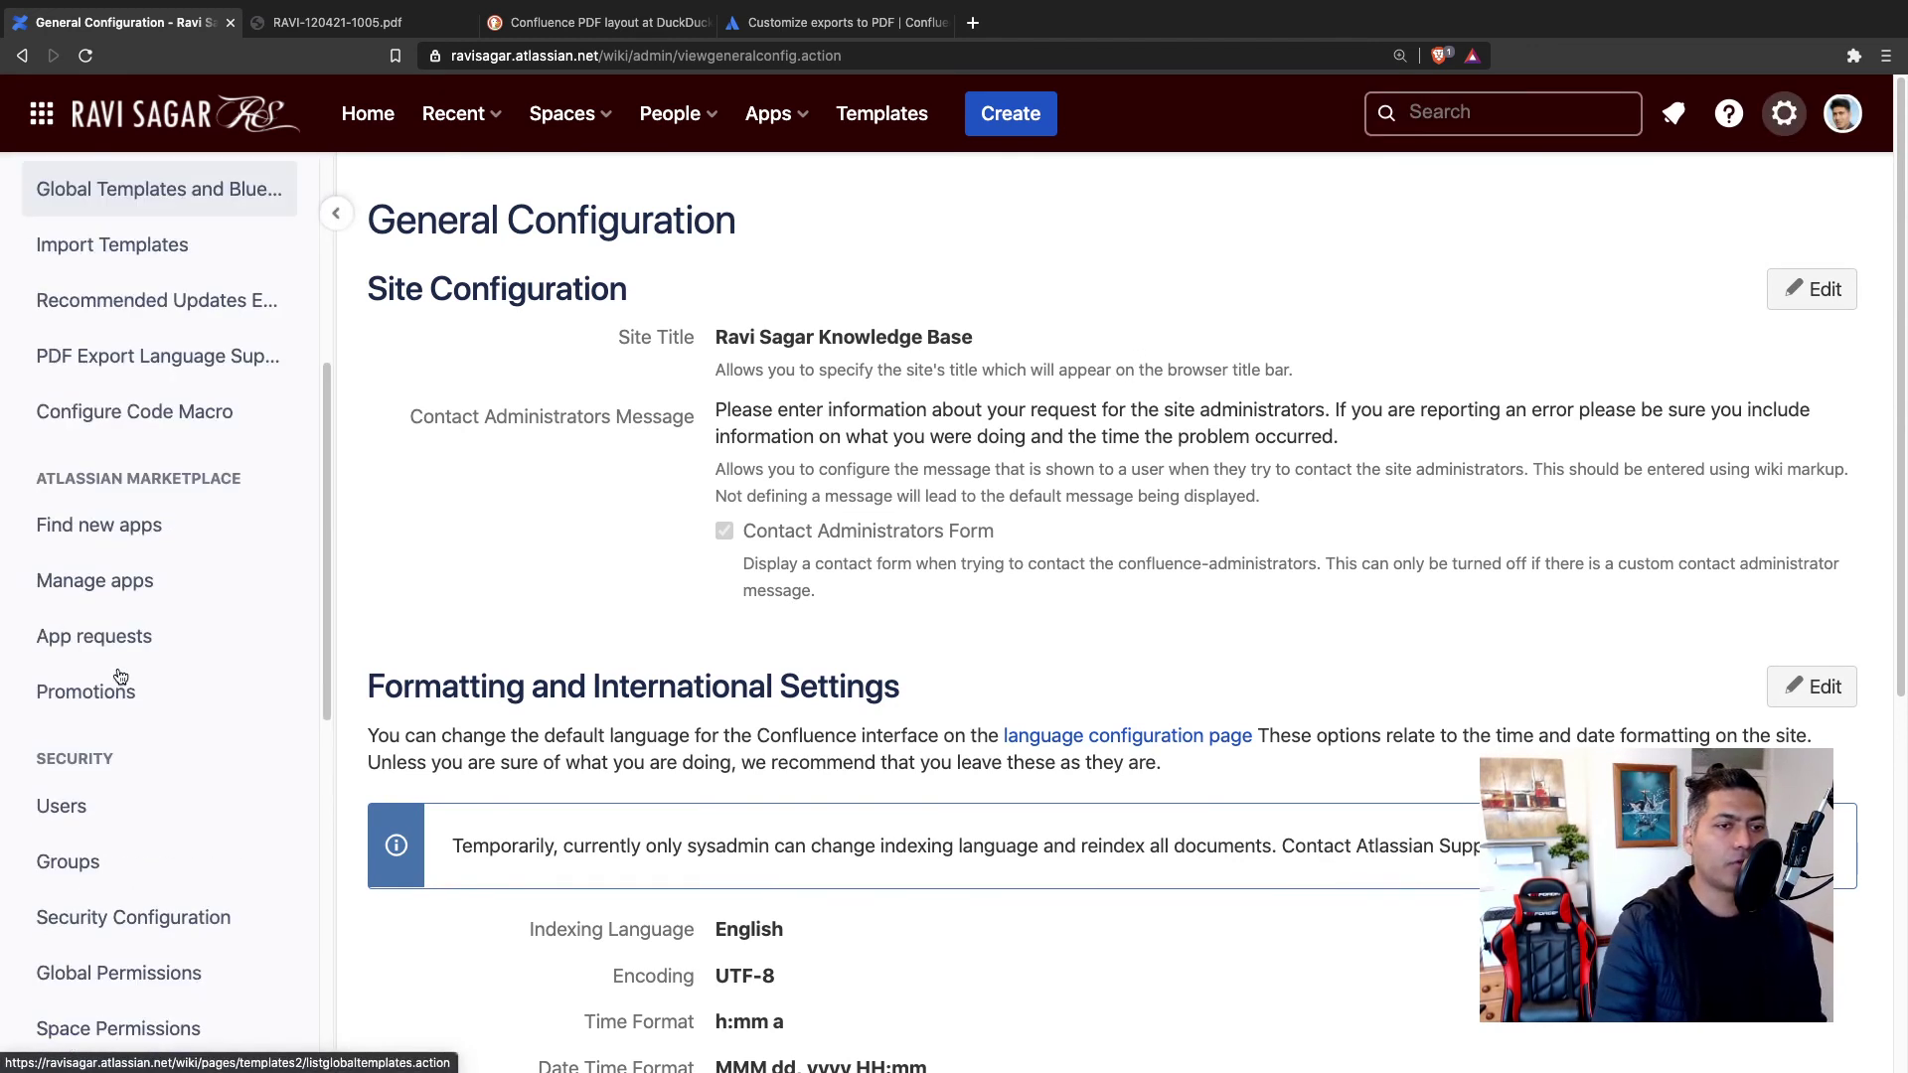
scroll(149, 671, down, 6)
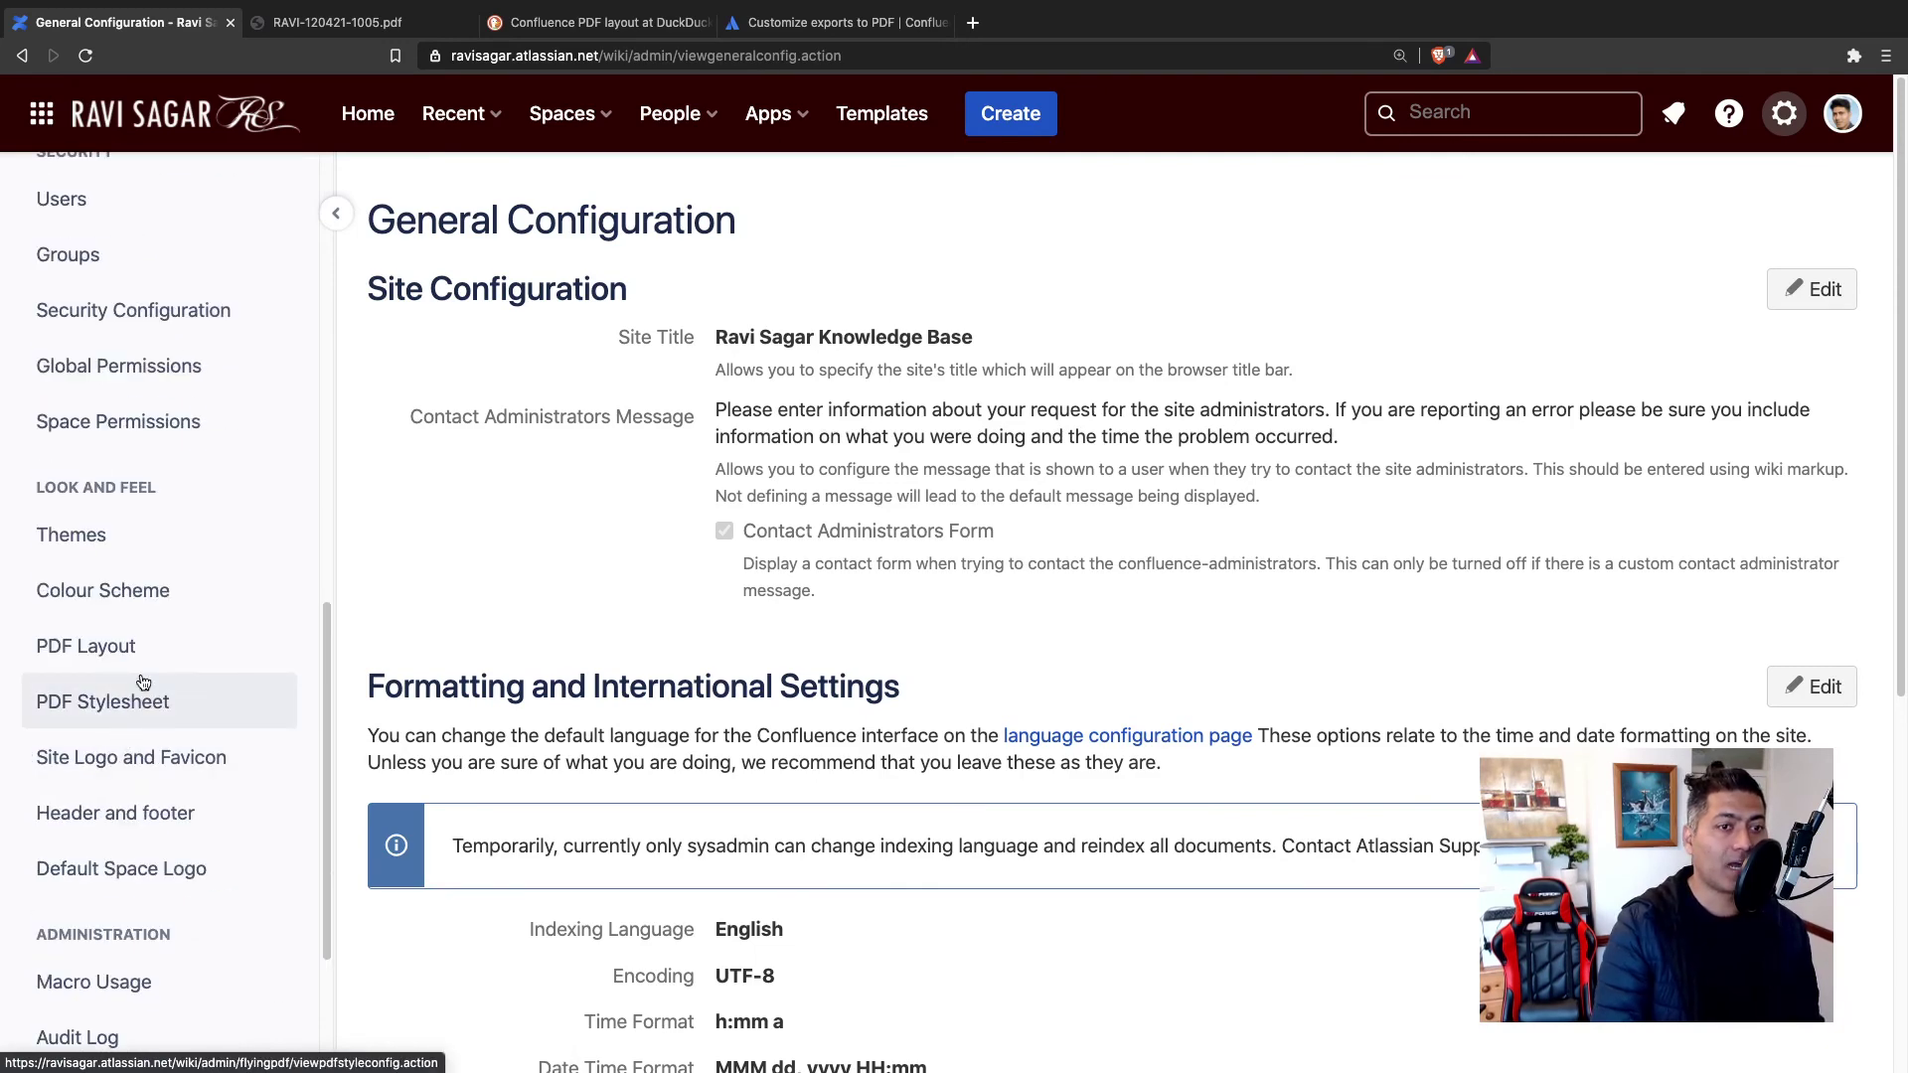
click(149, 648)
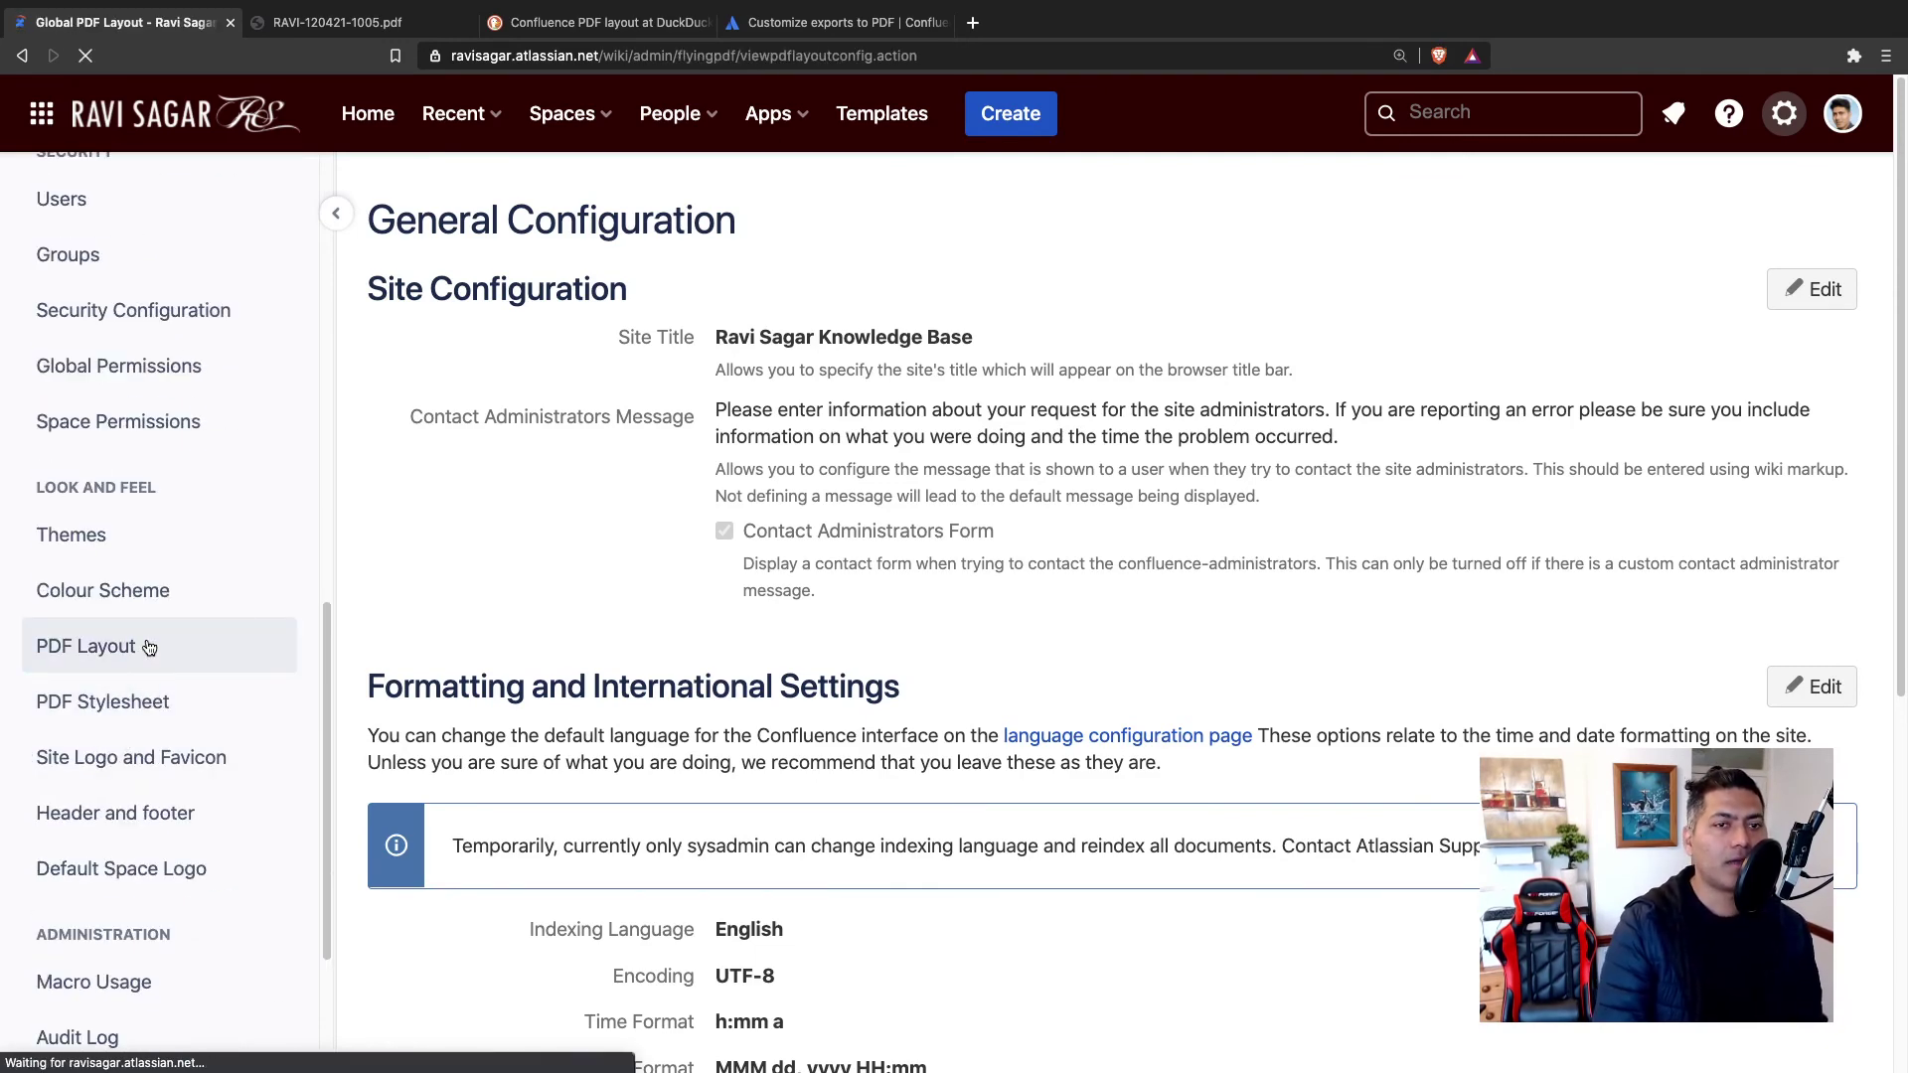